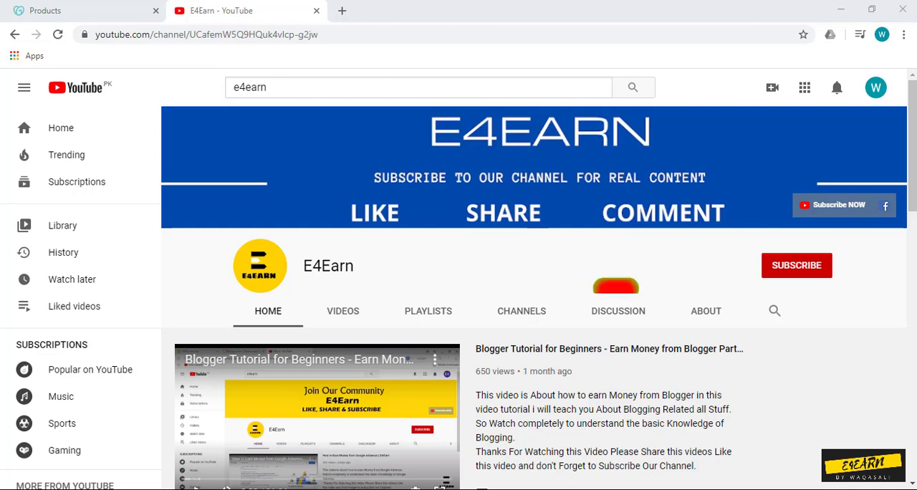
Step: Subscribe to the E4Earn YouTube channel and turn on all notifications for it
click(796, 265)
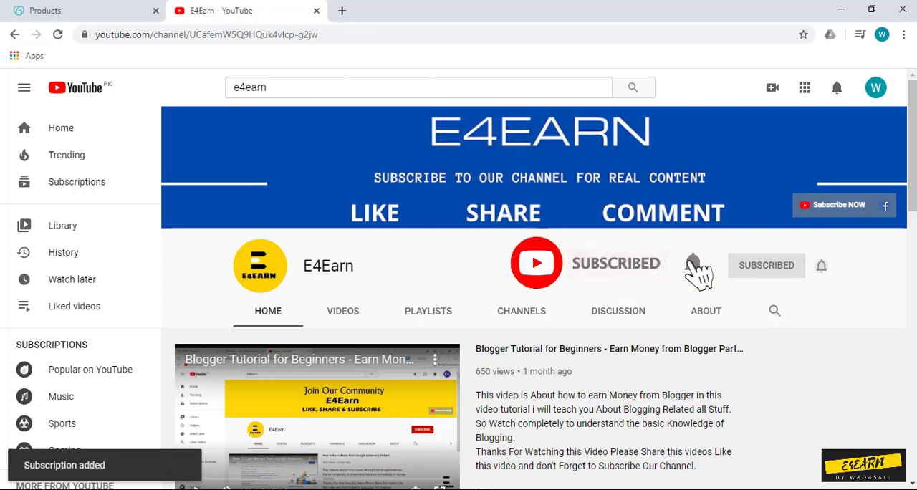
click(820, 267)
click(761, 296)
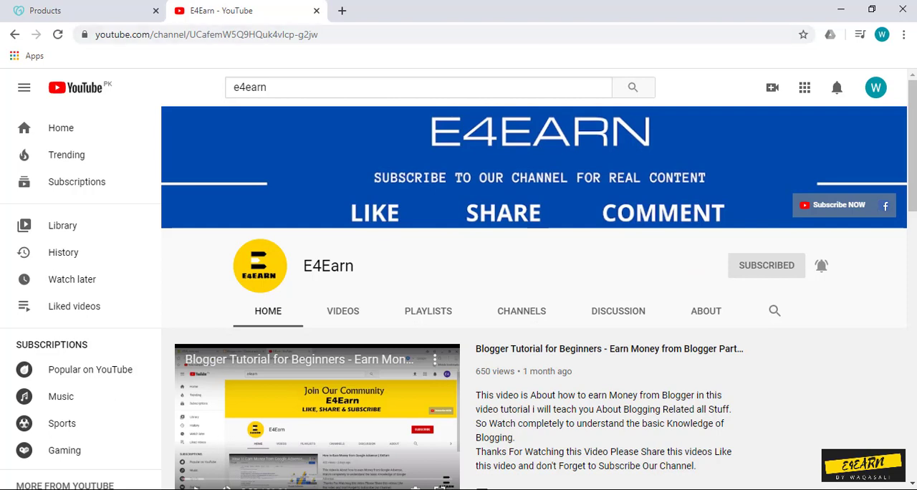
Step: Switch to GoDaddy and open the form for entering custom nameservers in the DNS settings of e4earns.com
key(ctrl+Tab)
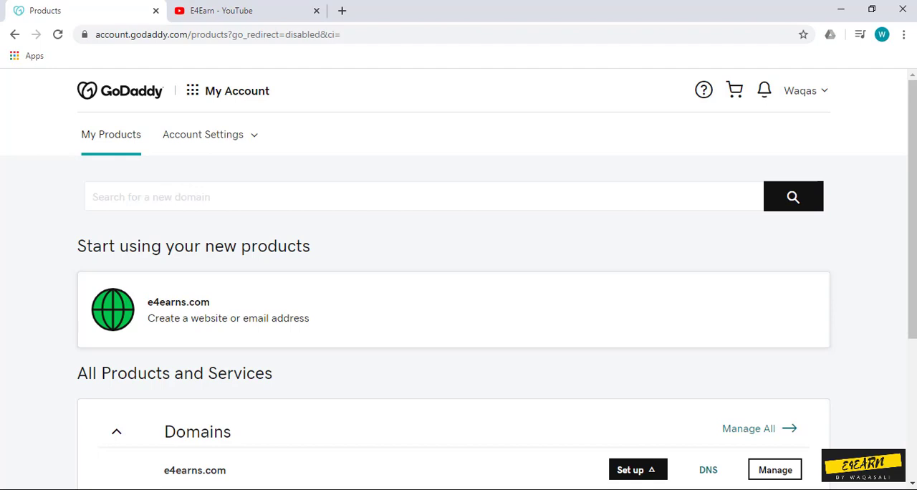
scroll(459, 281, down, 1)
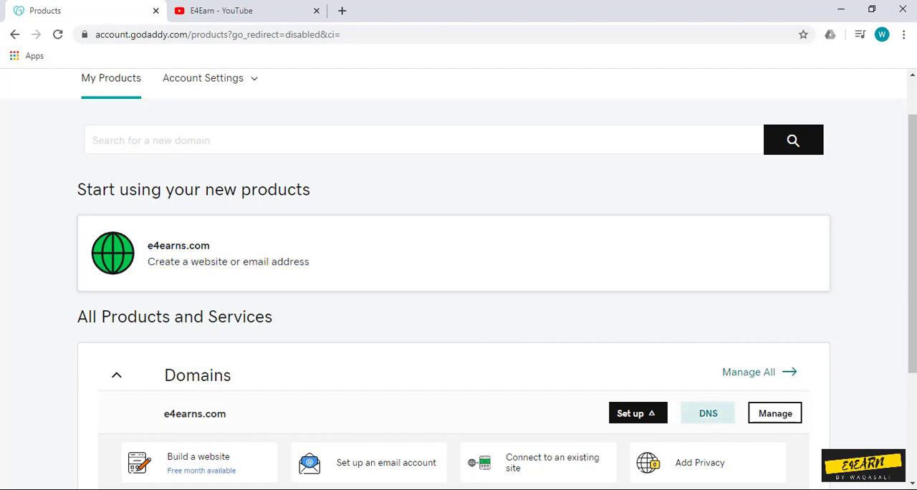
click(708, 414)
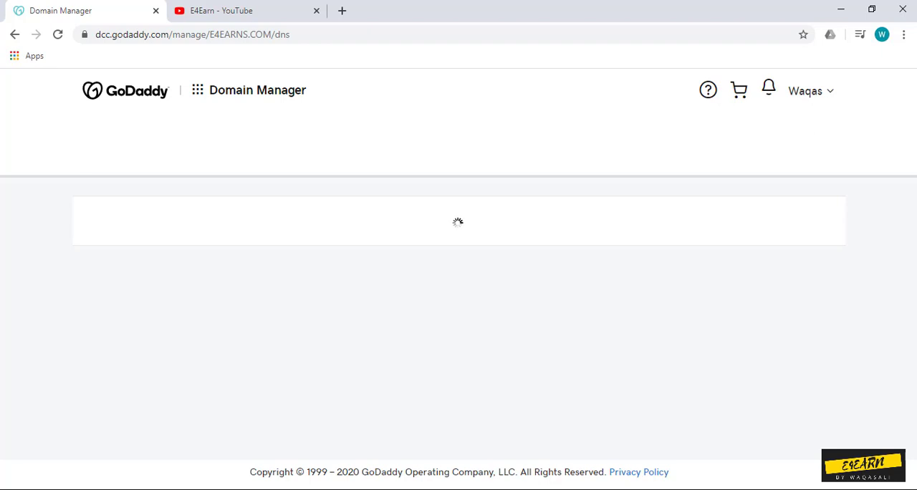
scroll(458, 279, down, 5)
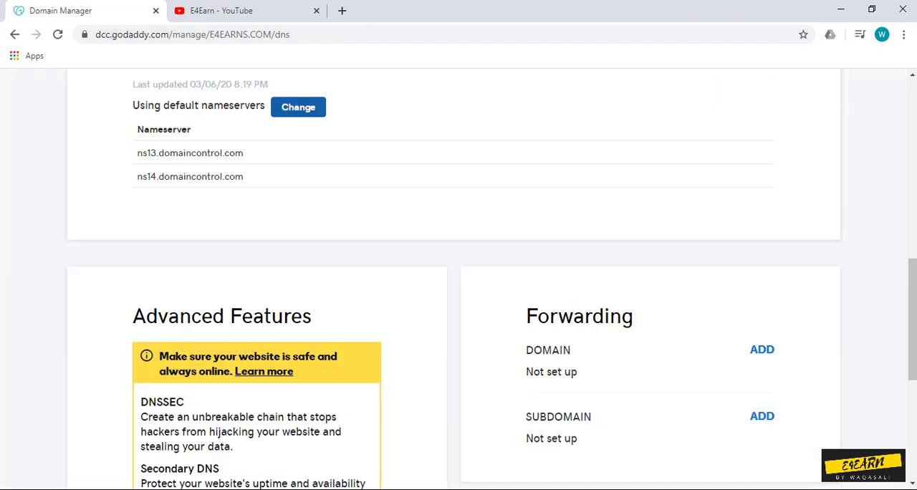
click(298, 106)
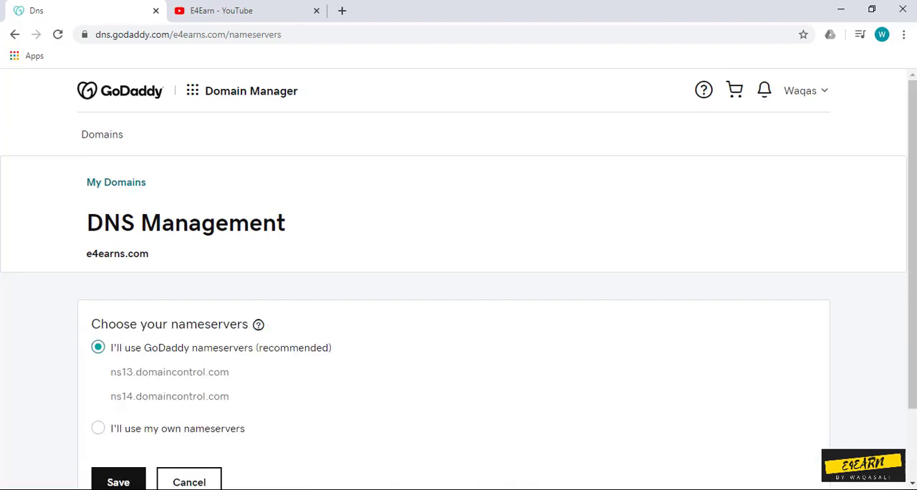
drag(911, 229, 912, 299)
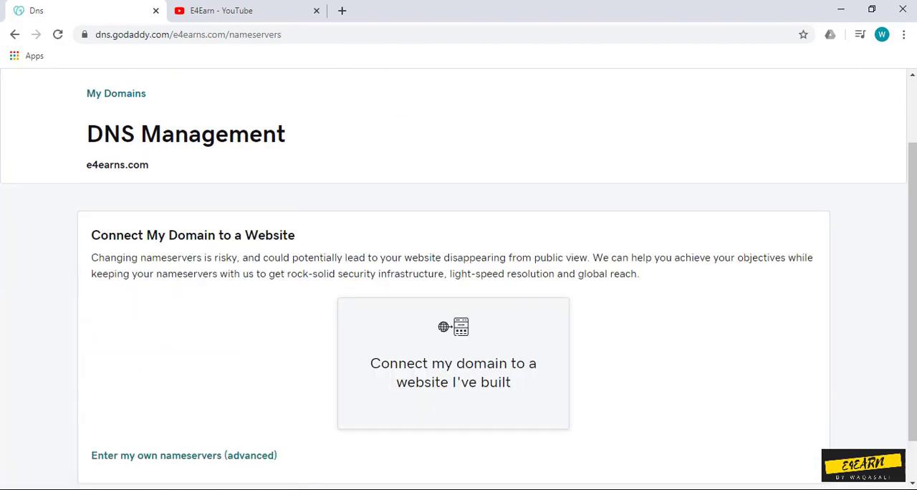
scroll(459, 322, down, 1)
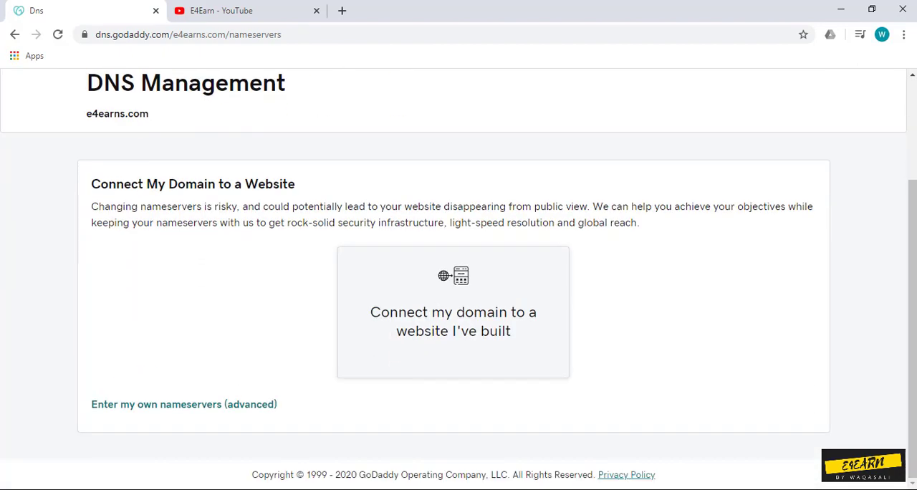
click(184, 404)
Step: Set the domain's nameservers to dns1.namecheaphosting.com and dns2.namecheaphosting.com and save the change
click(136, 273)
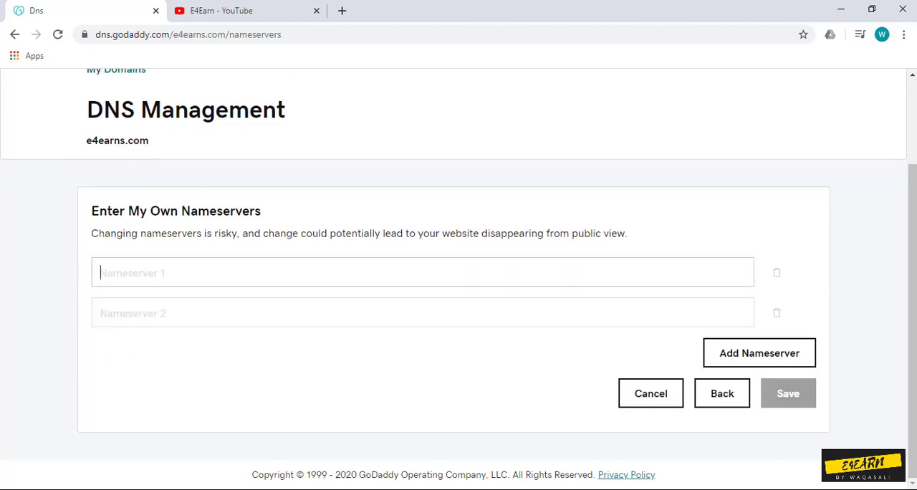
text(dns1.namecheaphosting.com)
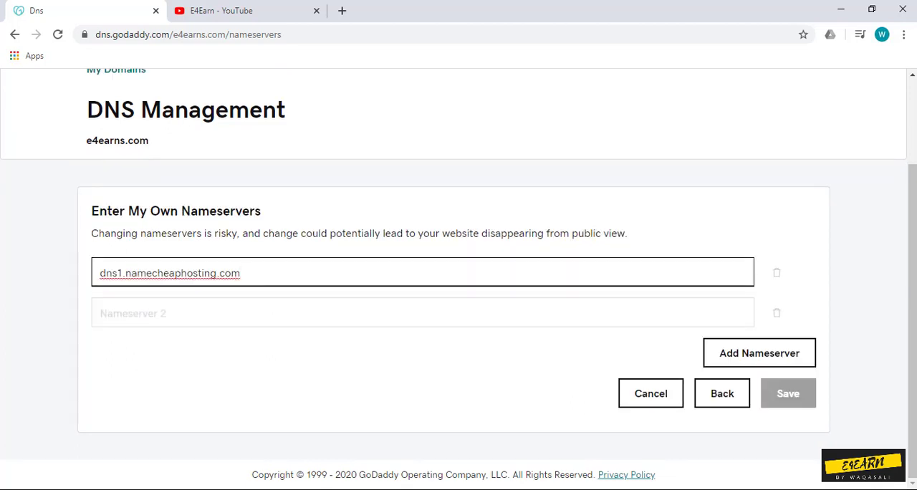
click(135, 312)
text(dns1.namecheaphosting.com)
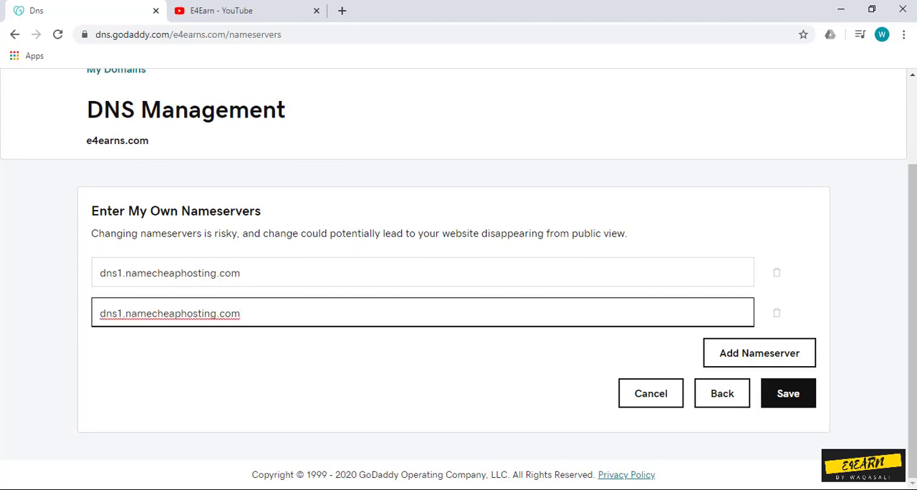
key(BackSpace)
text(2)
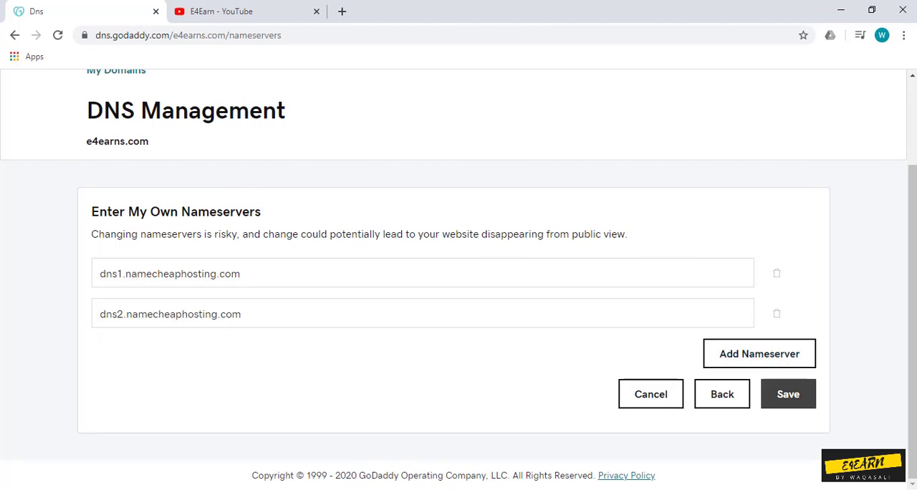
click(788, 393)
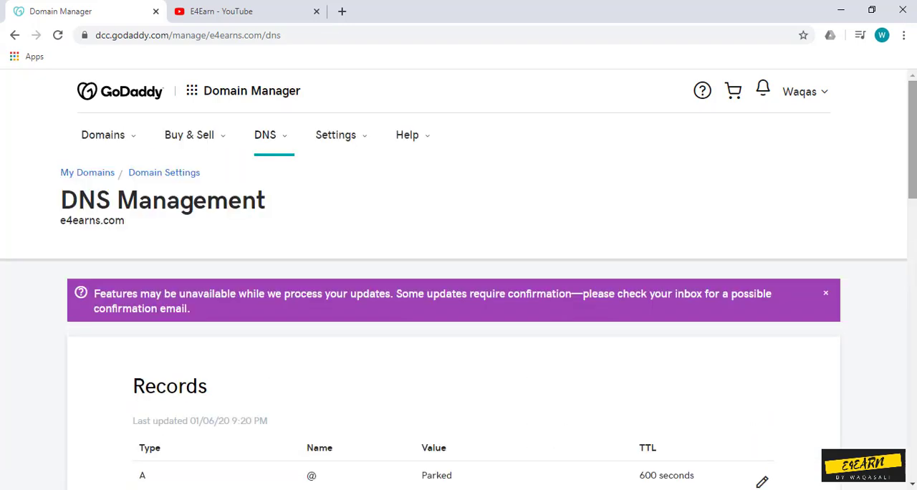
Step: Review the Nameservers section on the DNS management page of e4earns.com and close the YouTube page
scroll(458, 279, down, 6)
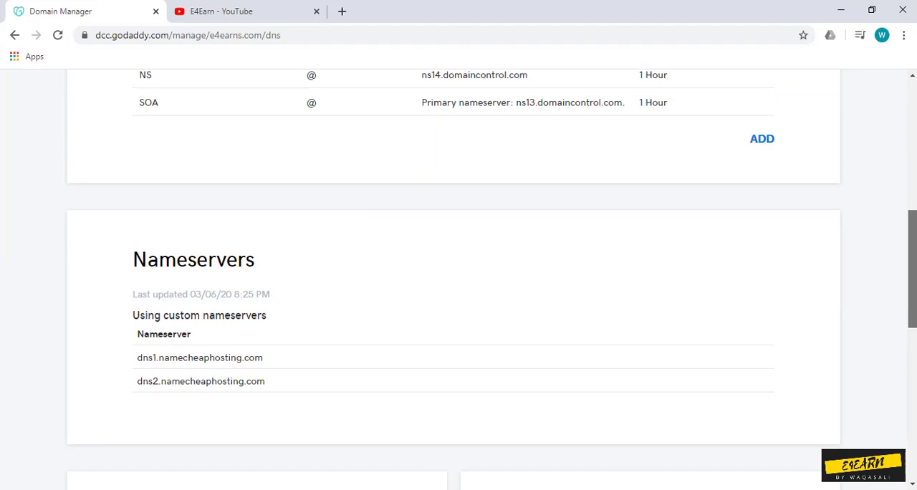
scroll(458, 279, down, 2)
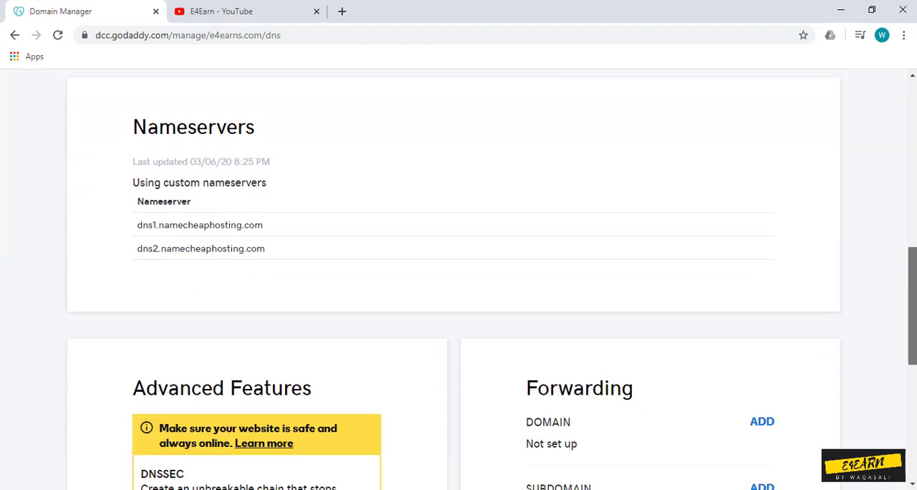
mouse_move(912, 306)
mouse_down()
mouse_move(912, 139)
mouse_move(911, 312)
mouse_up()
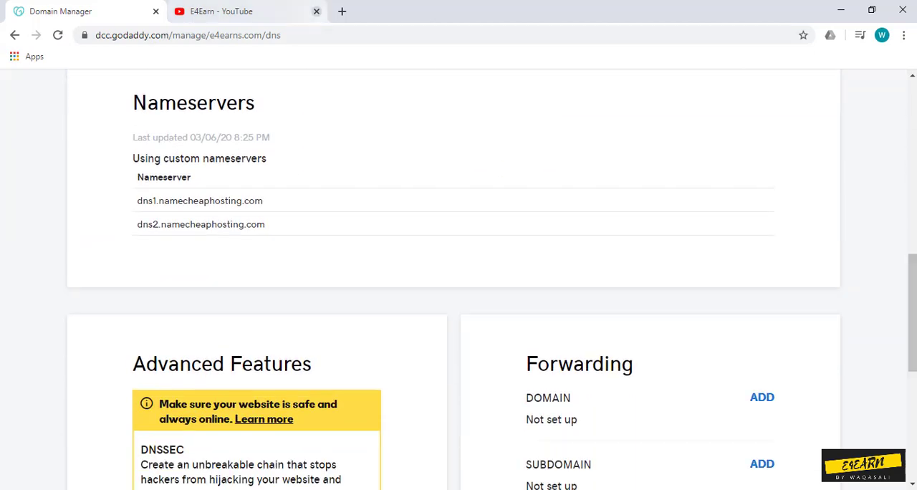
click(316, 12)
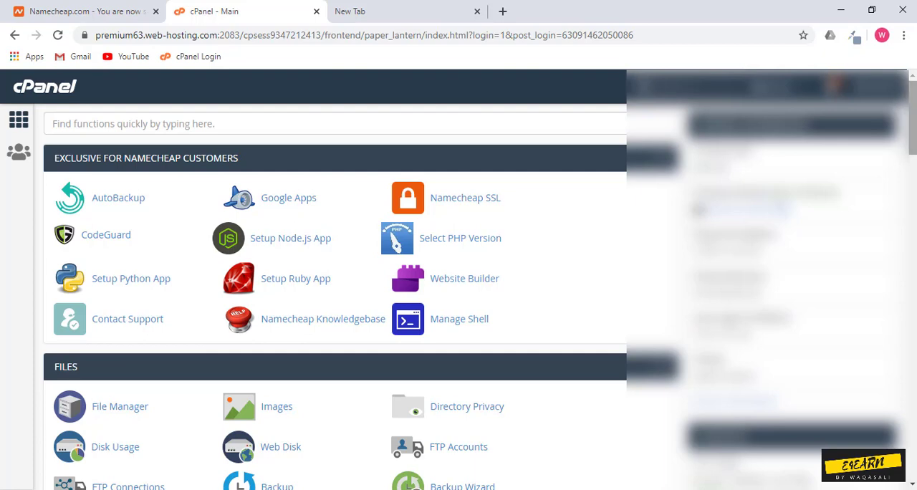
Step: In cPanel's Addon Domains, enter e4earns.com as the new domain name with its subdomain and document root filled in
scroll(464, 279, down, 3)
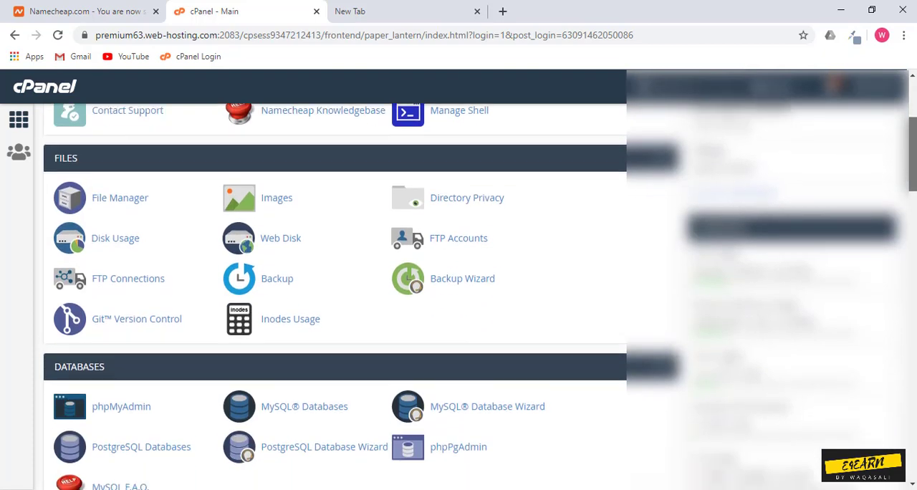
scroll(464, 279, down, 5)
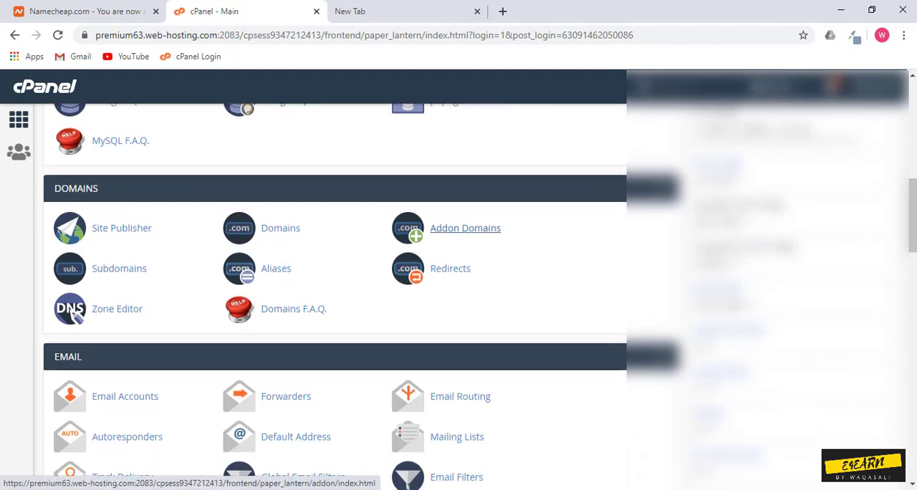
click(465, 228)
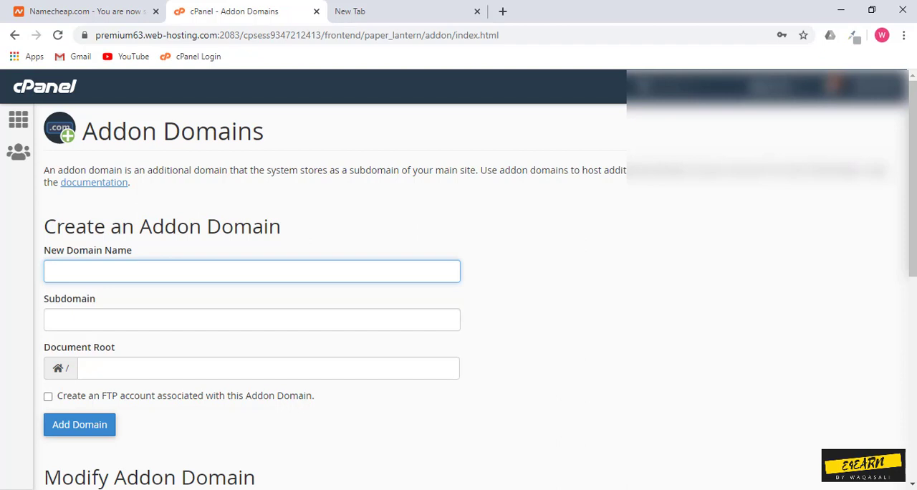
text(ee)
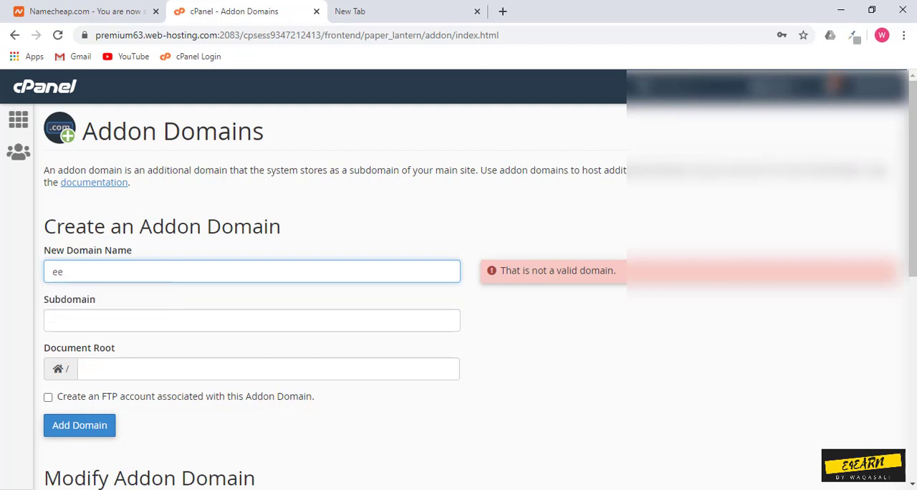
key(BackSpace)
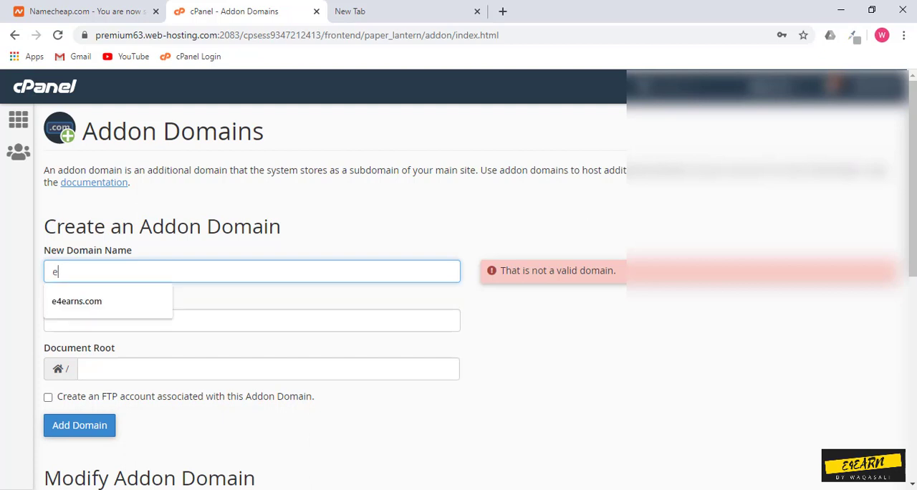
text(4)
key(Down)
key(Return)
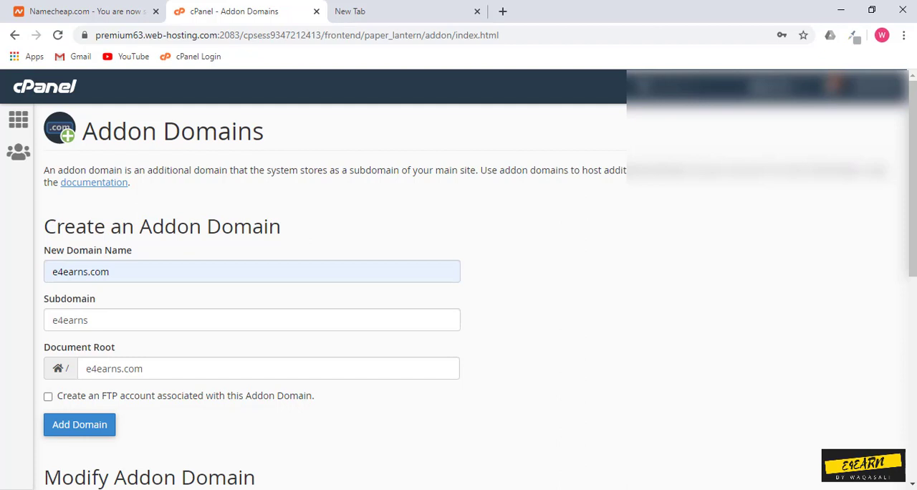
Step: Find the e4earns.com entry in the list of existing addon domains
scroll(473, 286, down, 10)
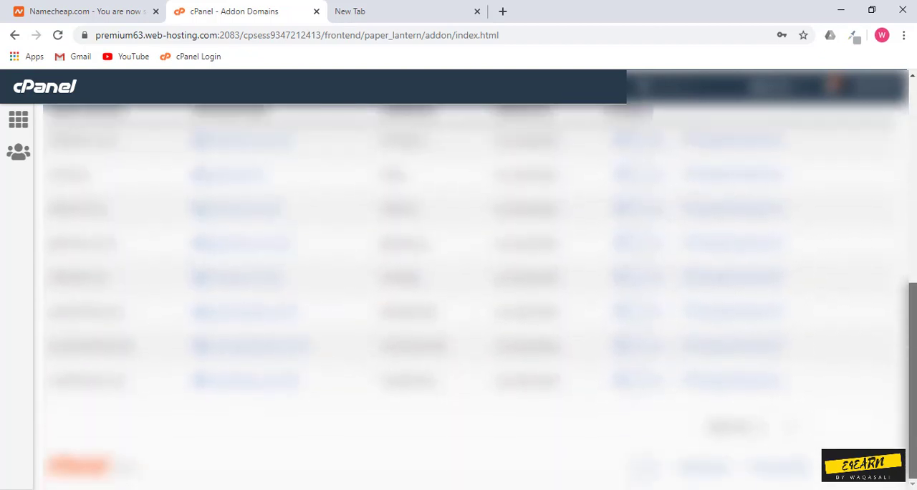
scroll(473, 286, up, 1)
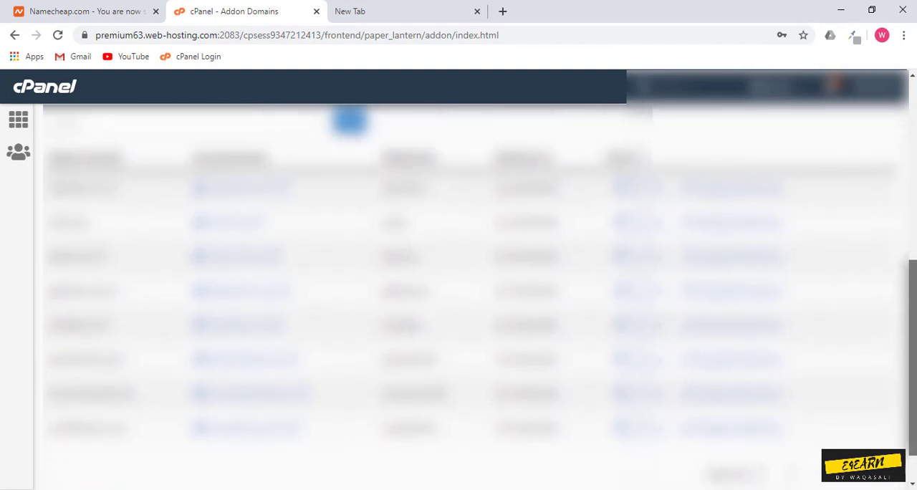
drag(106, 256, 42, 255)
click(143, 287)
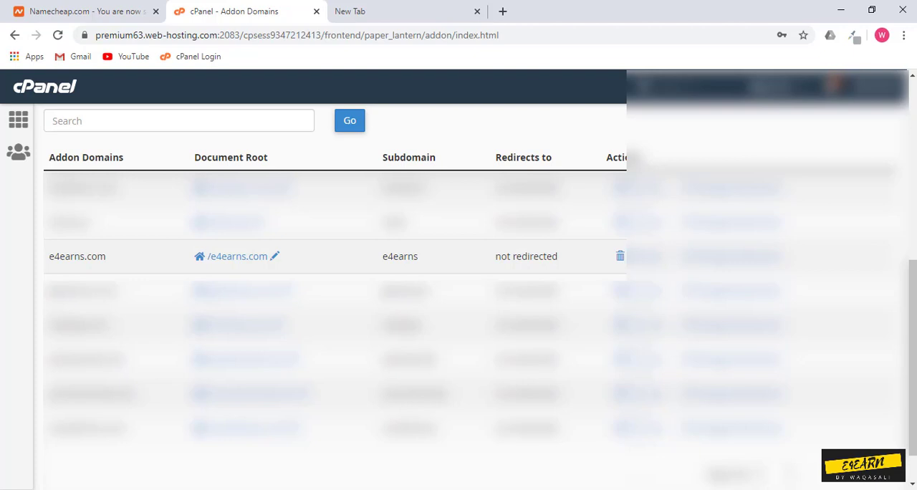
drag(106, 256, 49, 257)
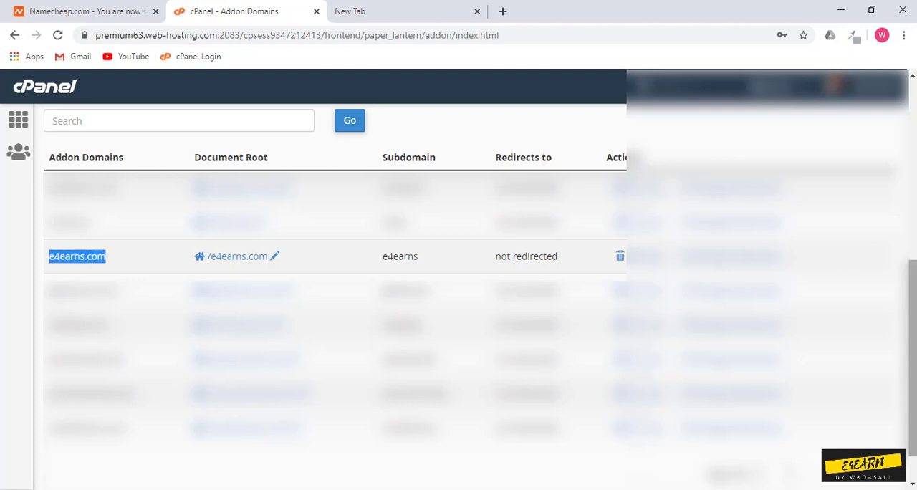
scroll(473, 297, up, 3)
scroll(473, 286, up, 3)
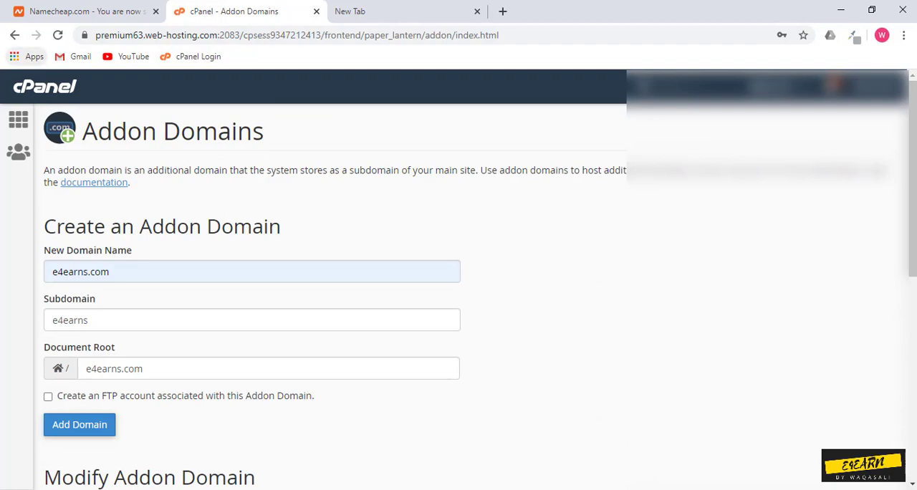
Step: Return to the cPanel main page and open the WordPress installation form in Softaculous
click(15, 35)
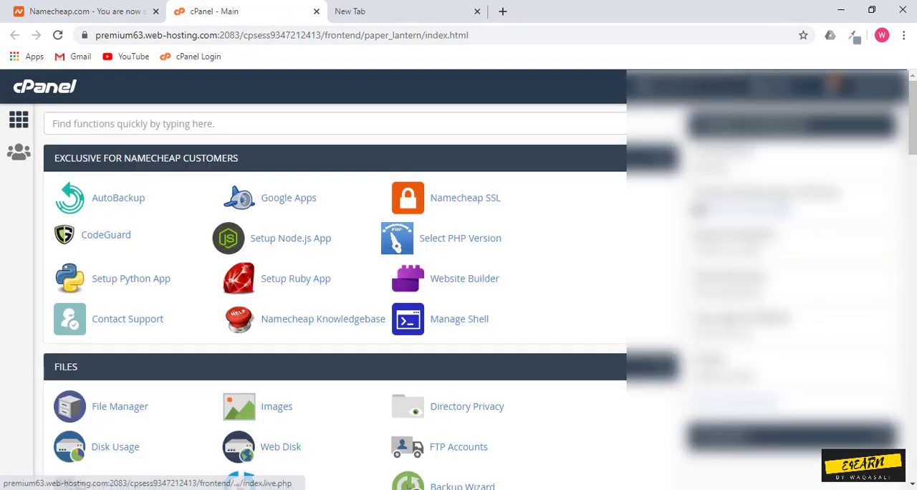
scroll(335, 286, down, 20)
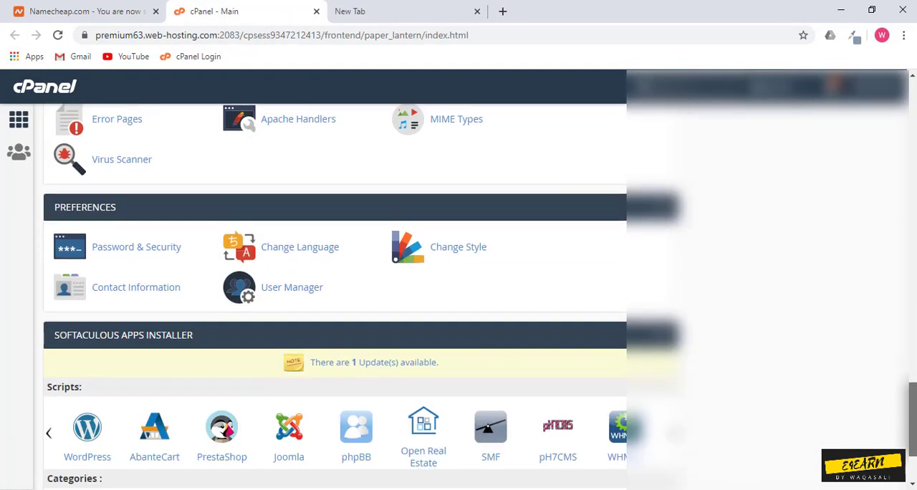
drag(912, 420, 913, 442)
click(88, 312)
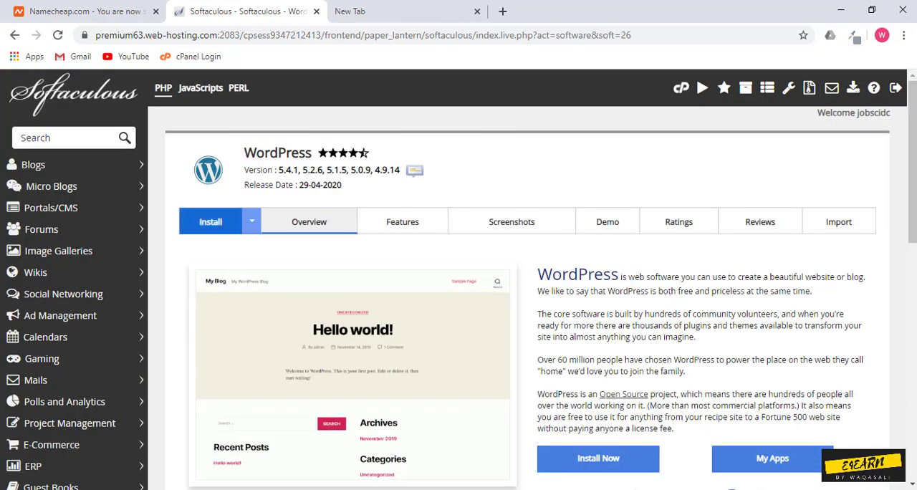
click(210, 221)
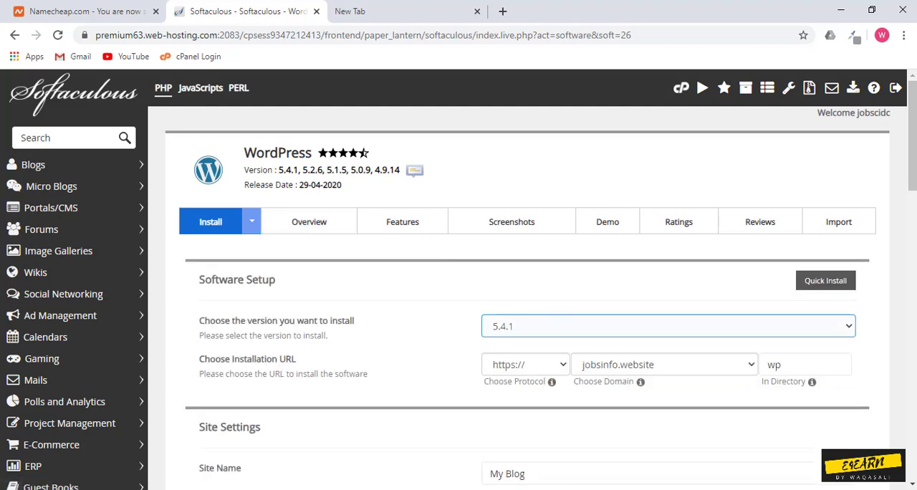
Step: Set the WordPress installation domain to e4earns.com and clear the installation directory
click(664, 365)
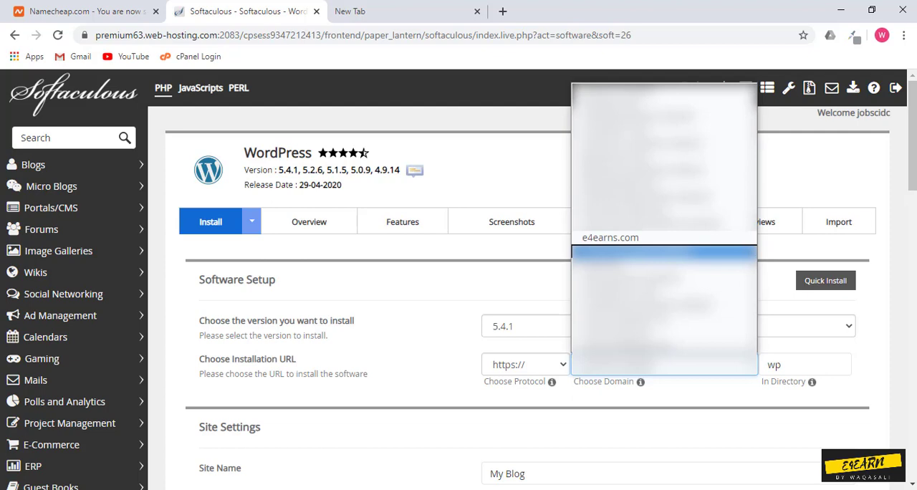
click(610, 238)
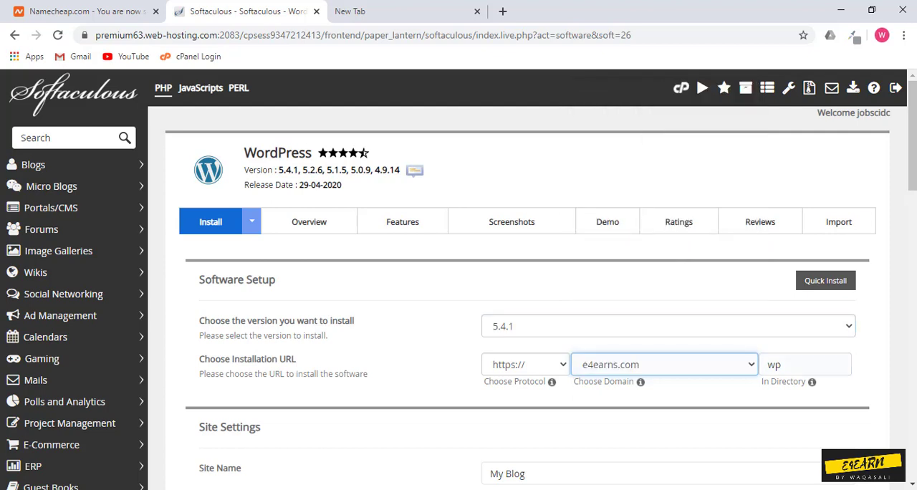
key(Tab)
key(BackSpace)
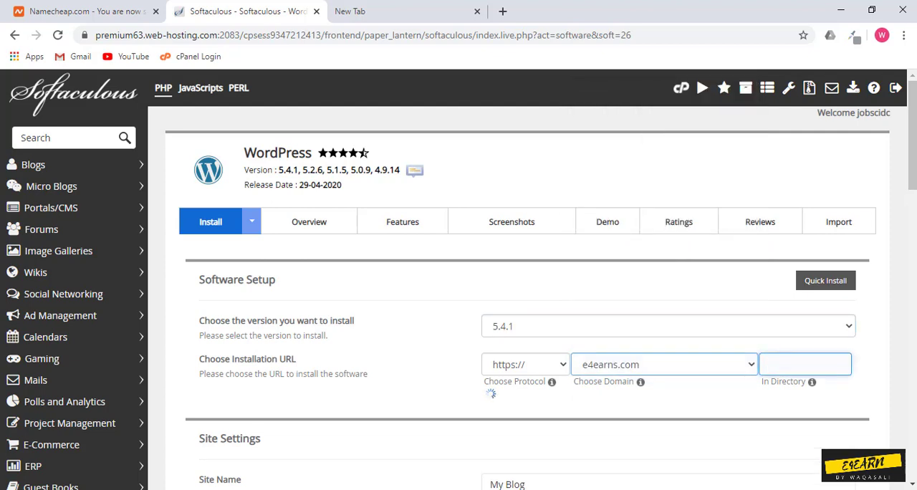
Step: Set the site name to E4earns in the site settings
drag(911, 135, 912, 188)
drag(535, 271, 487, 271)
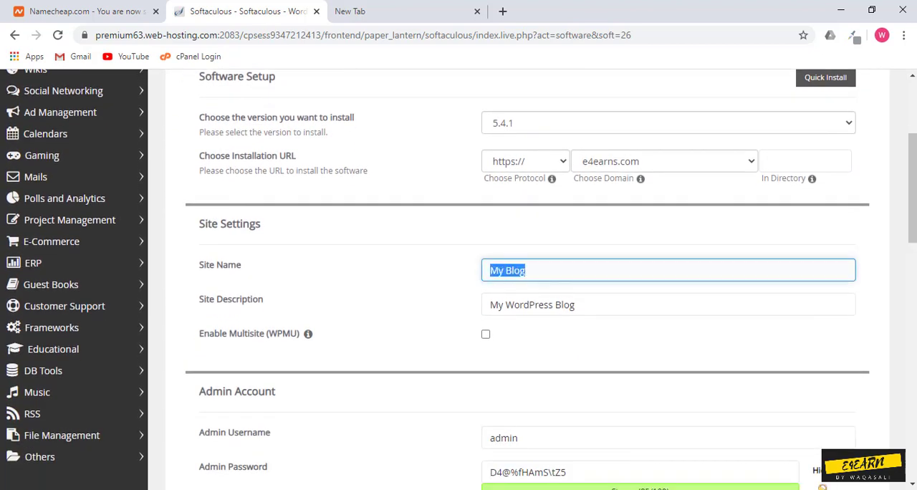
key(BackSpace)
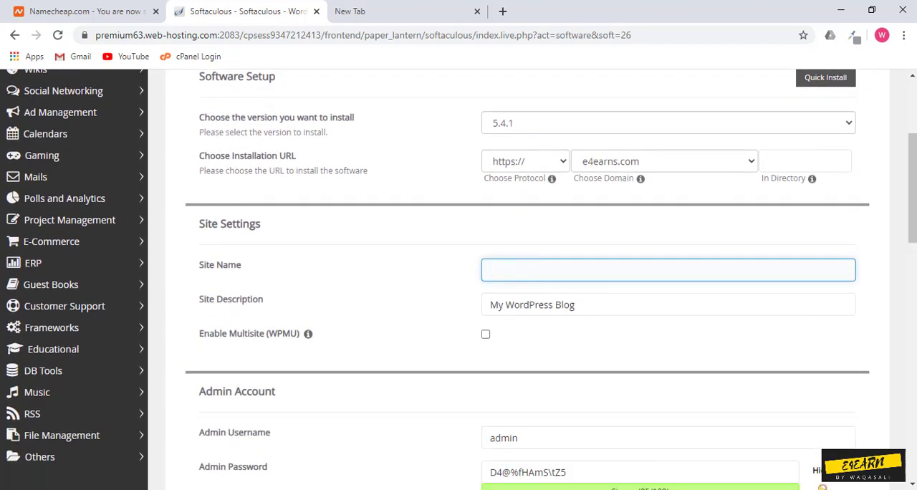
text(E4ear)
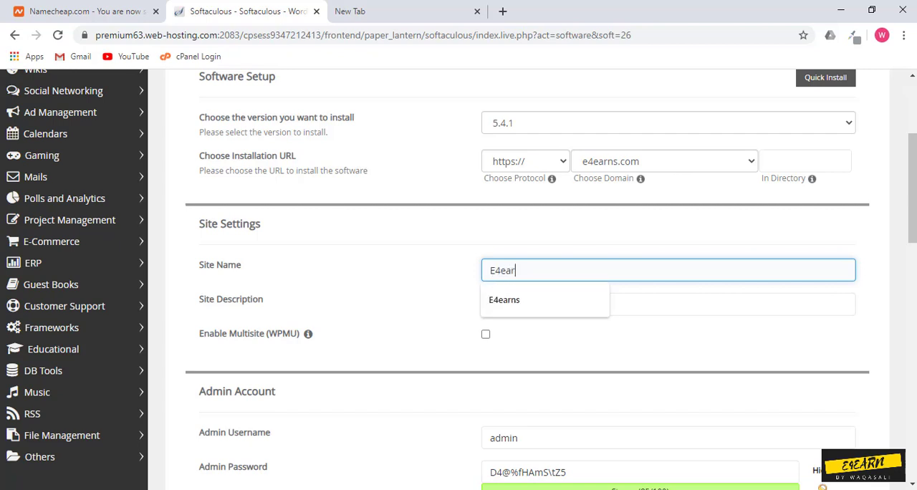
key(Down)
key(Return)
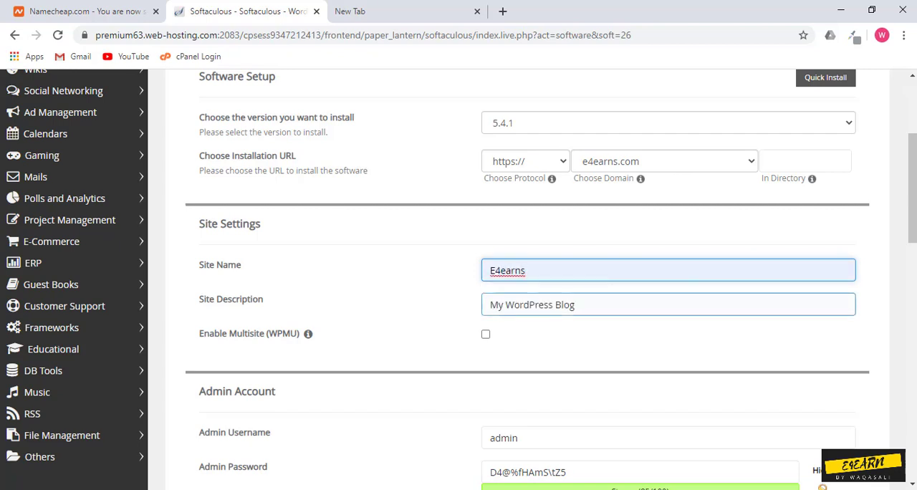
Step: Replace the site description with "Legit Earning Platforms"
key(Tab)
key(BackSpace)
text(Leg)
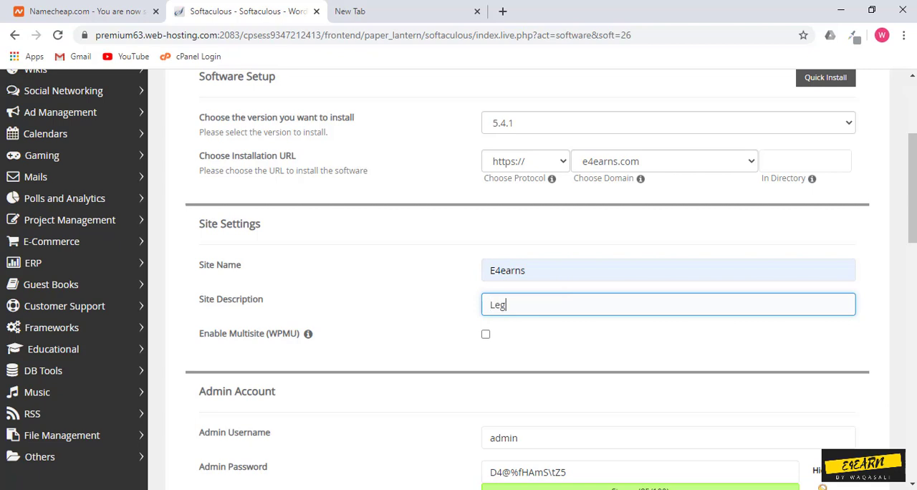
text(it Earning Platrforms)
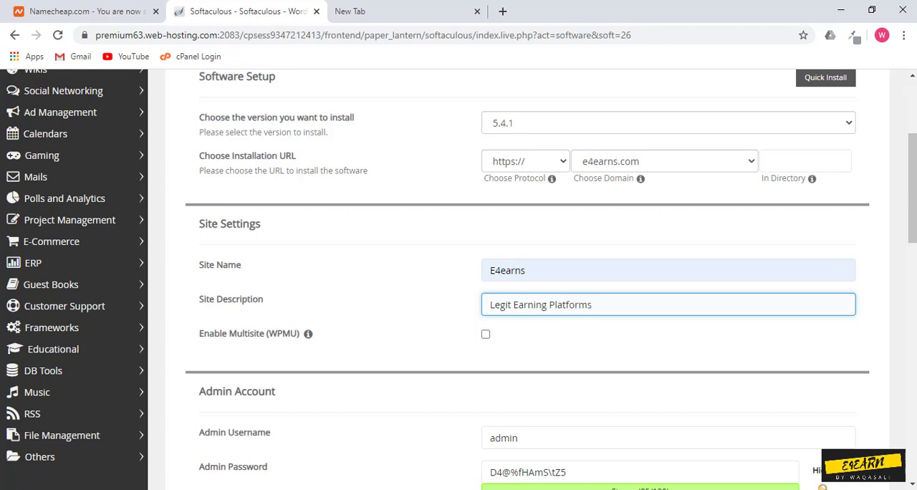
click(667, 270)
click(667, 305)
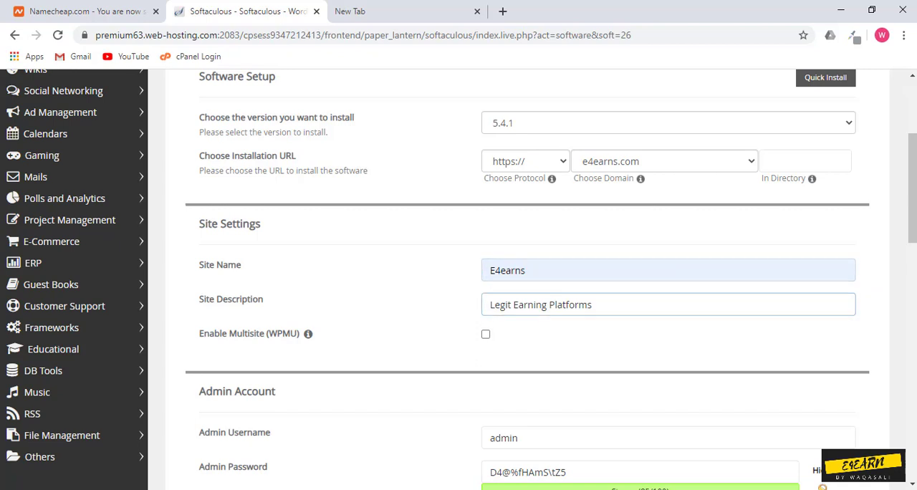
click(668, 270)
click(668, 304)
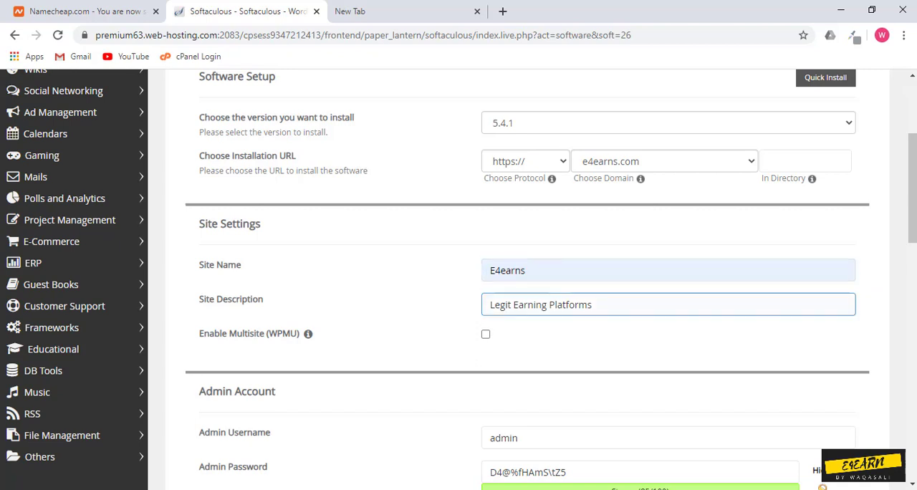
click(415, 316)
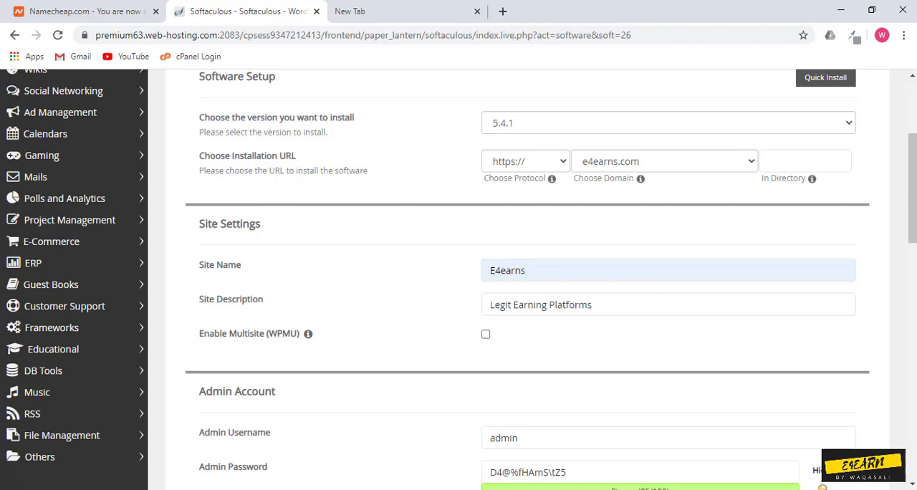
click(667, 304)
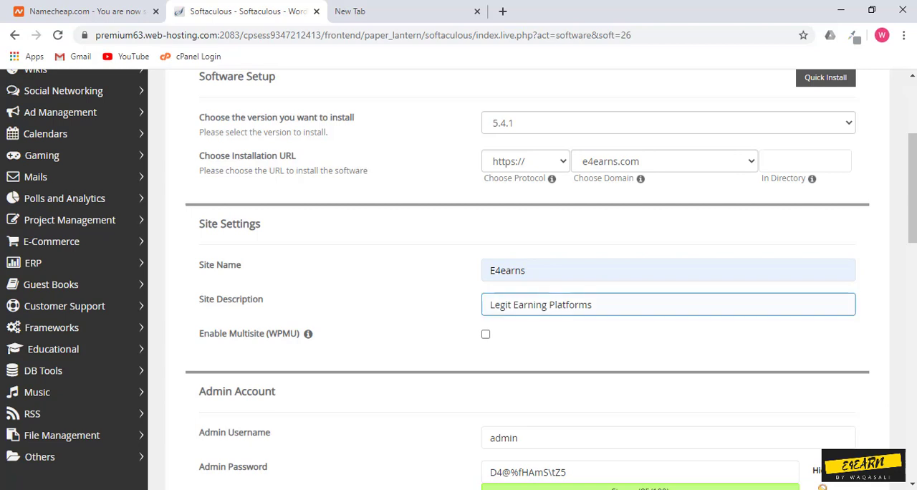
click(415, 315)
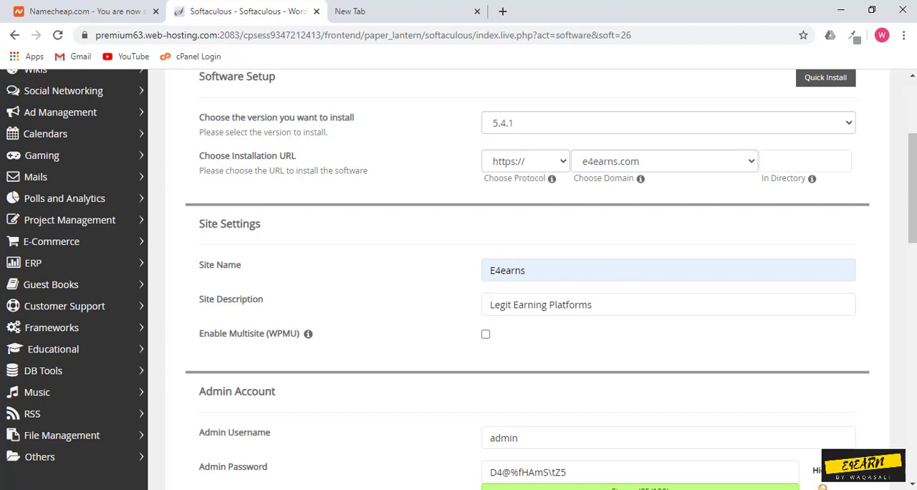
Step: Hide the admin password's characters and replace the generated password with a new admin password
drag(912, 188, 911, 241)
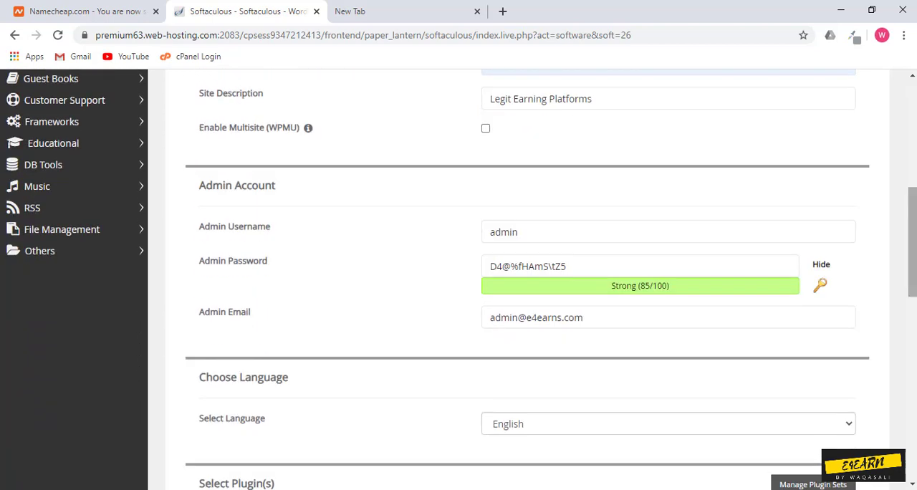
click(668, 231)
click(573, 266)
drag(571, 266, 489, 265)
click(821, 264)
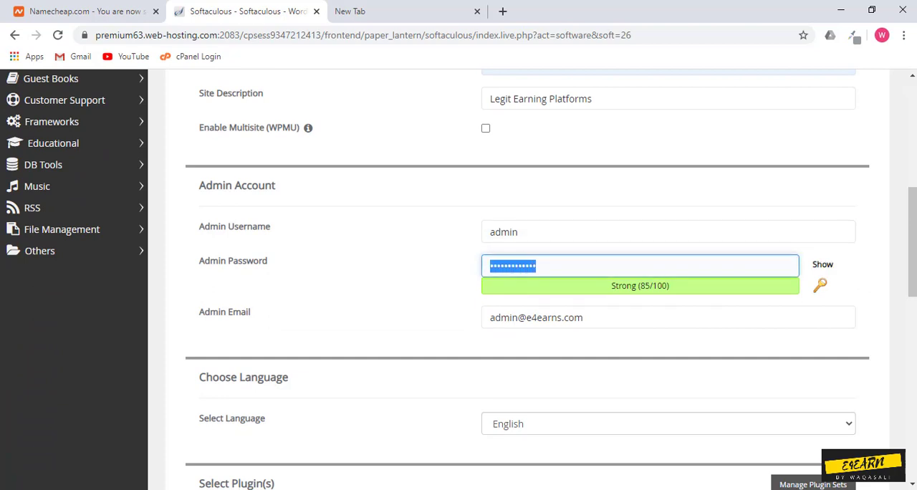
key(BackSpace)
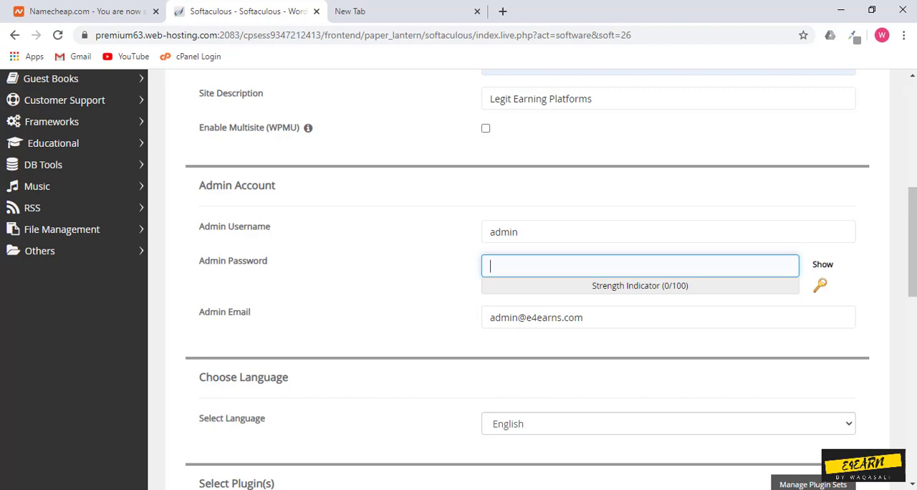
text(a)
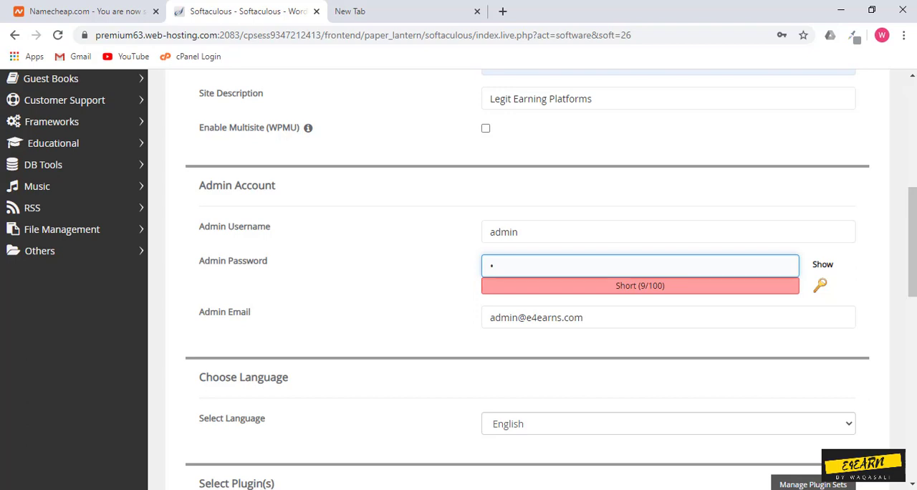
text(•••••)
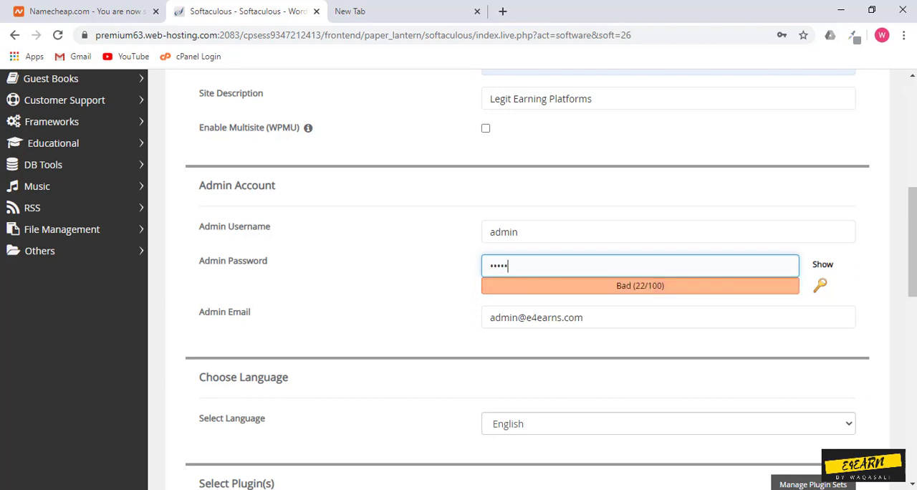
text(•••)
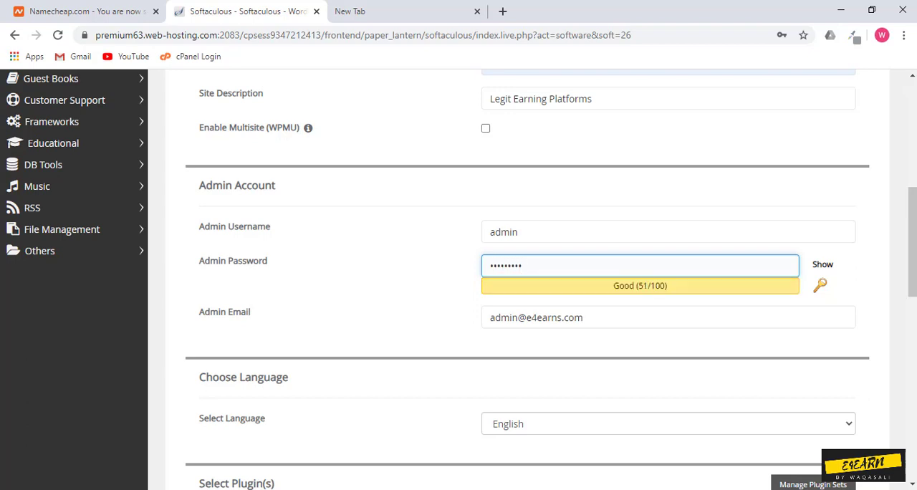
text(••••)
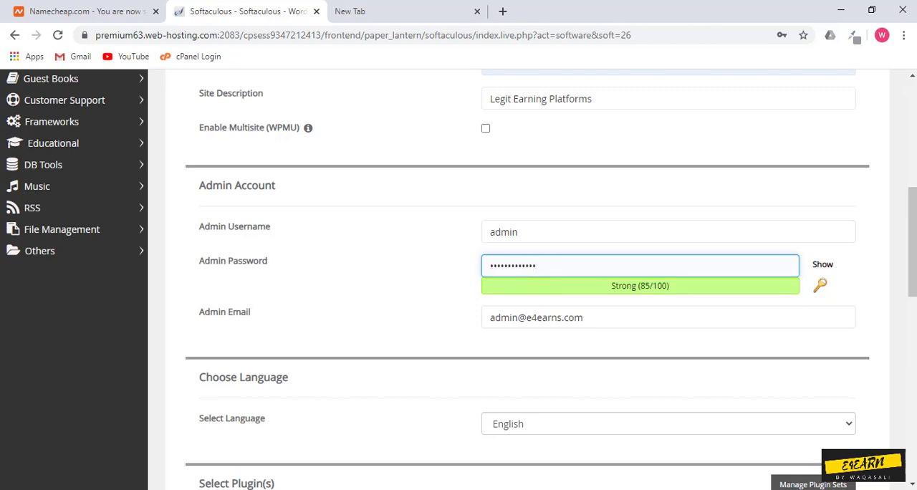
click(716, 344)
Step: Start the WordPress installation and save the login password in the browser
drag(912, 243, 913, 408)
click(527, 383)
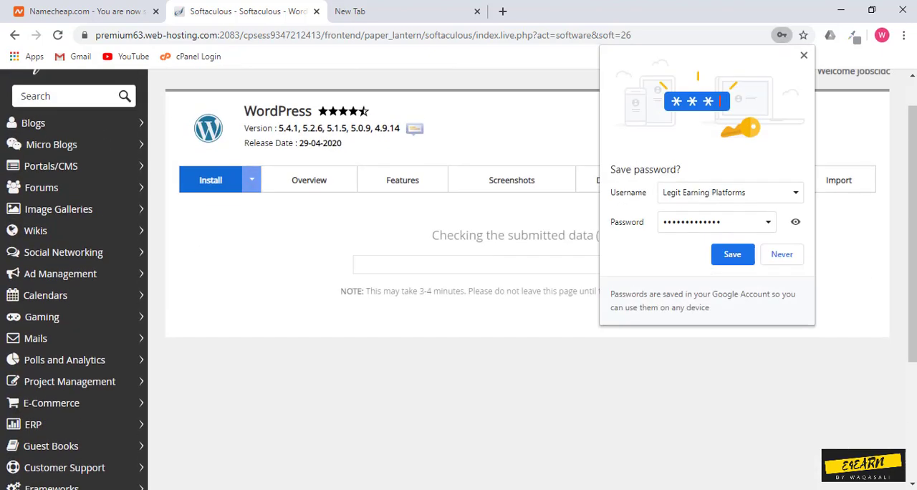
click(732, 255)
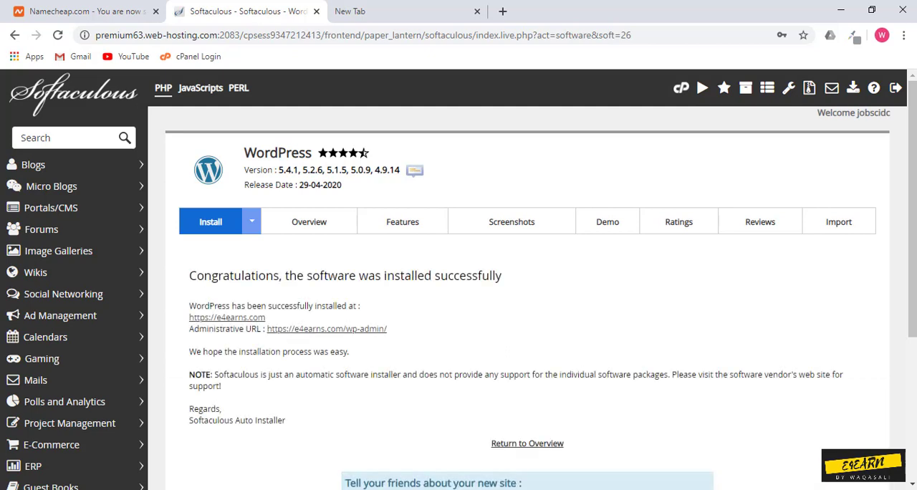
Step: Return to the WordPress overview and find the e4earns.com entry among the current installations
scroll(527, 287, down, 1)
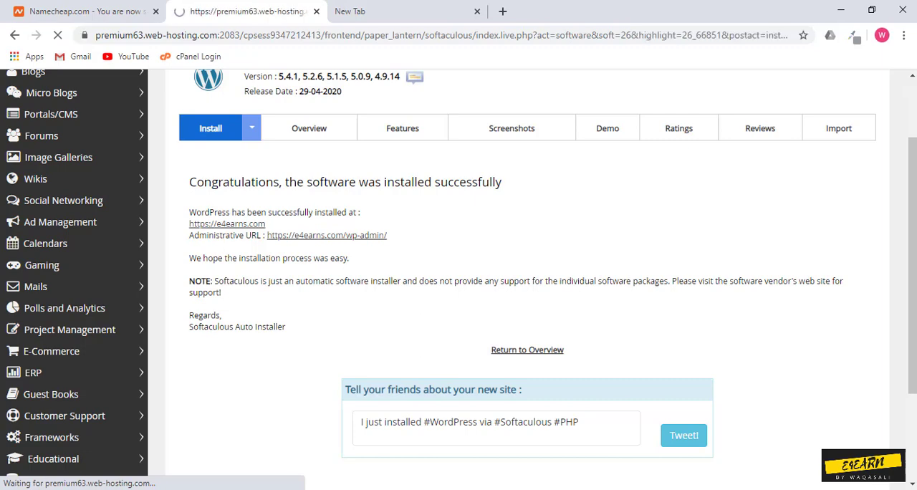
scroll(527, 286, down, 8)
drag(895, 361, 895, 481)
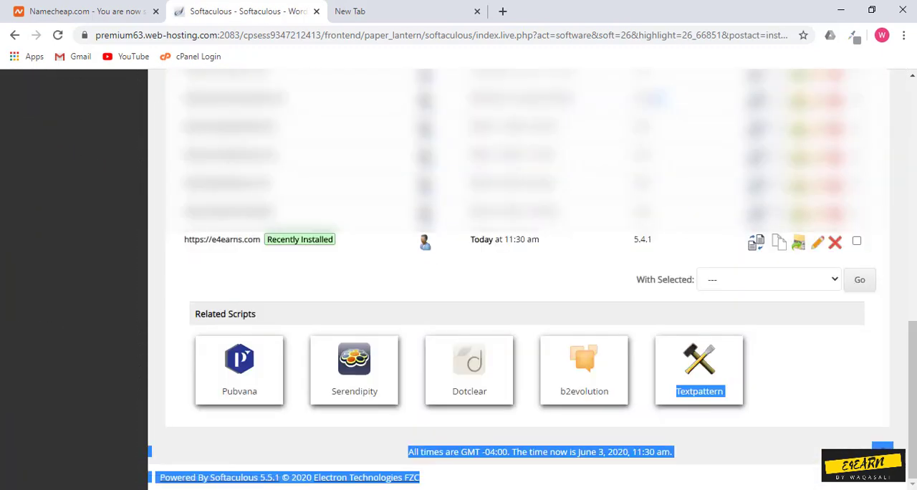
drag(174, 241, 309, 240)
click(323, 213)
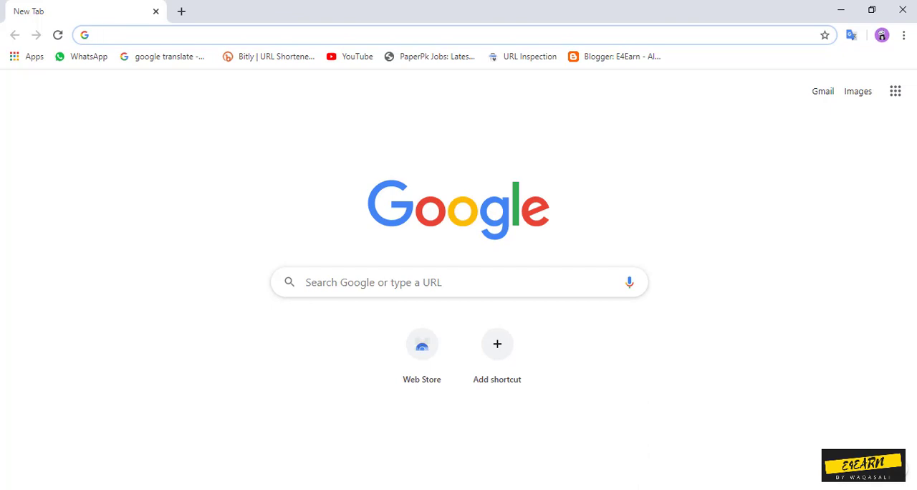
Step: Open the WordPress admin login page at e4earns.com/wp-admin in the new browser window
text(e4earns)
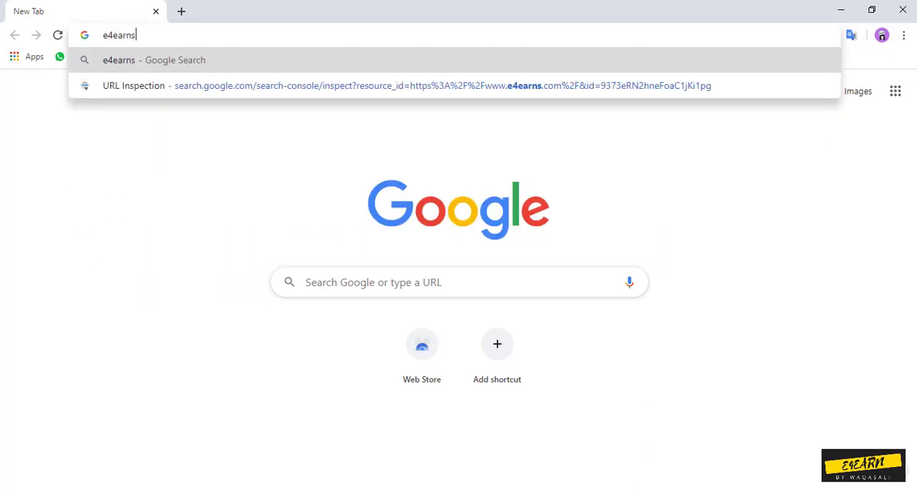
text(.com/wp-admin)
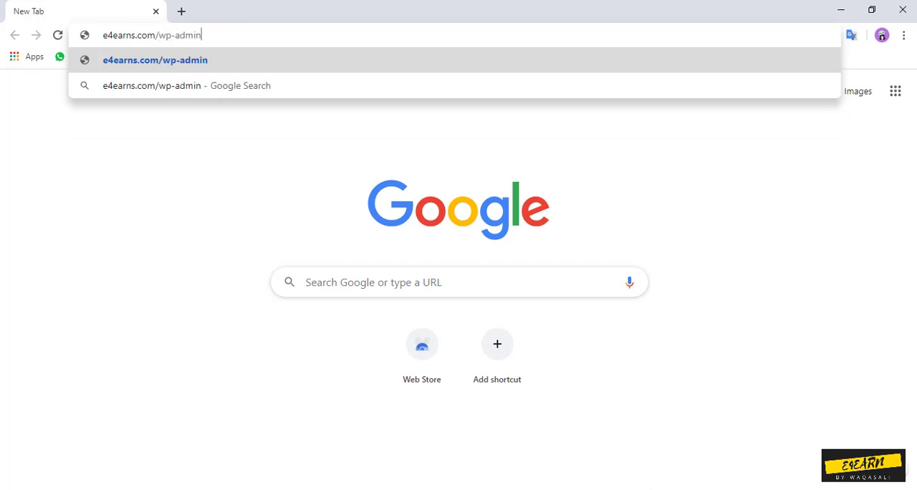
key(Return)
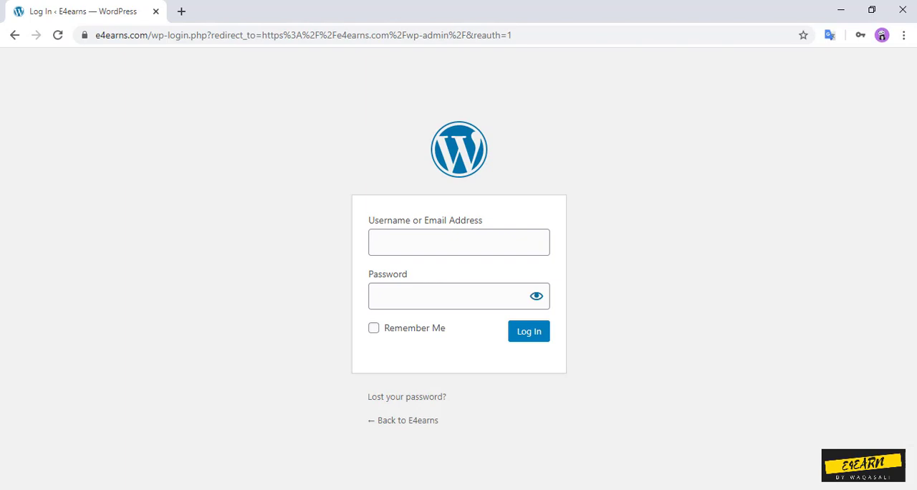
Step: Log in to WordPress with the username admin and enter the account password again in place of the autofilled one
click(458, 243)
click(459, 280)
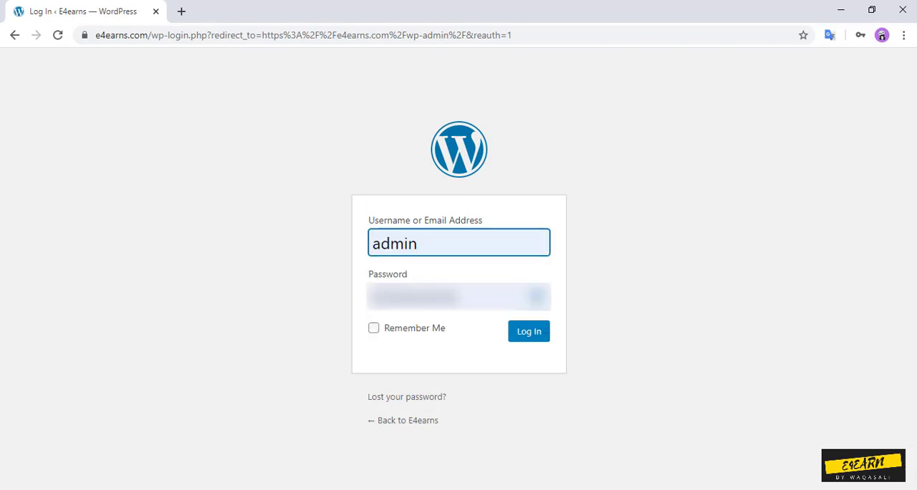
double_click(458, 296)
key(BackSpace)
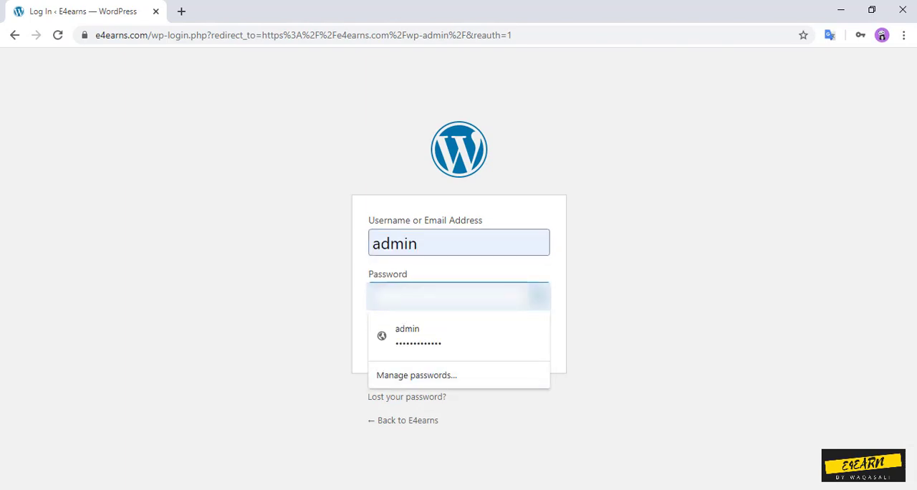
text(••••)
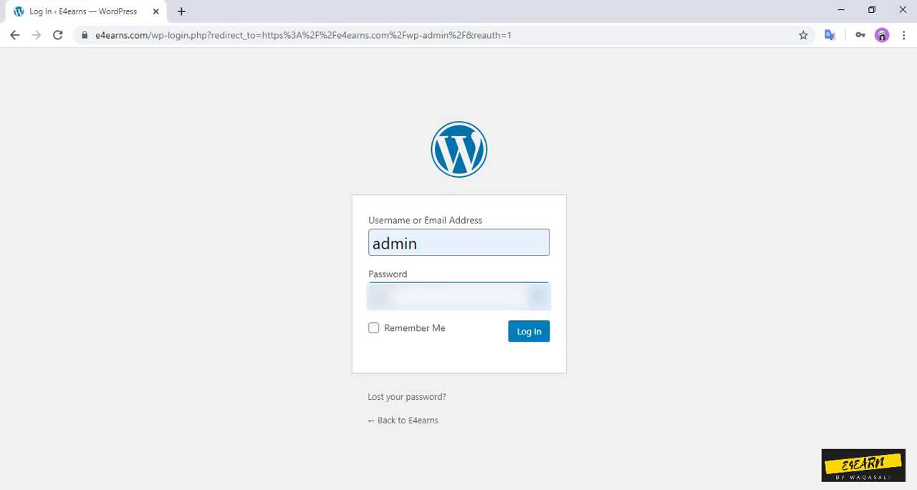
text(•)
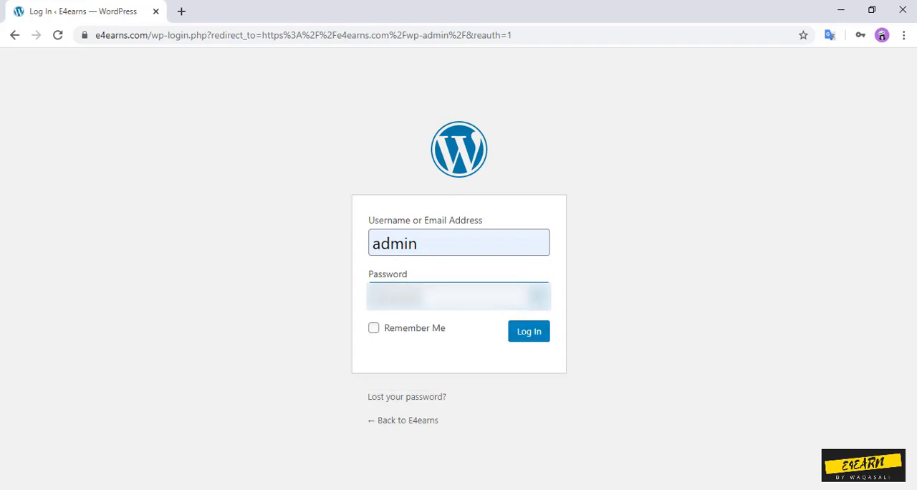
text(•••••)
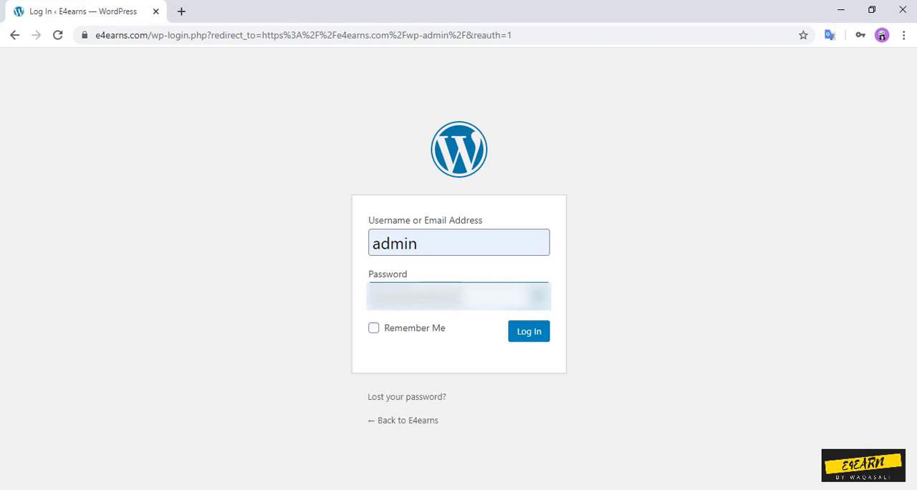
key(Return)
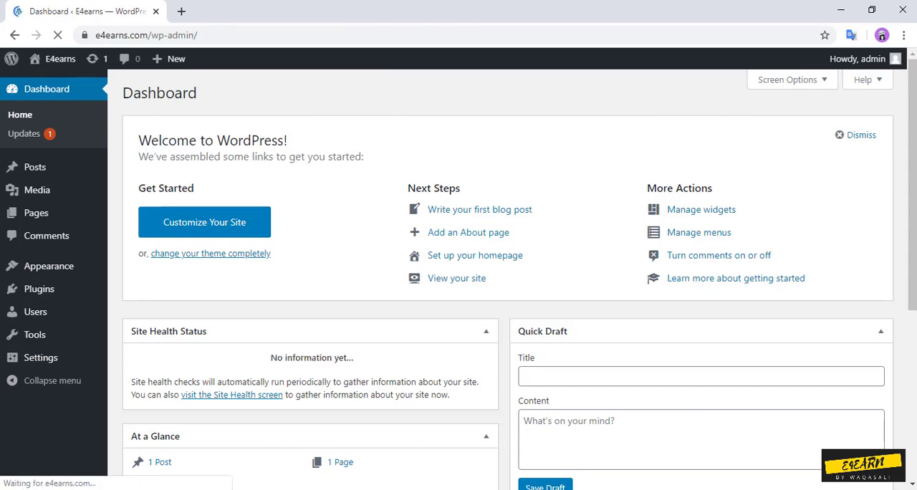
Step: View the live E4earns site in a separate tab, then close it and return to the WordPress dashboard
mouse_move(57, 58)
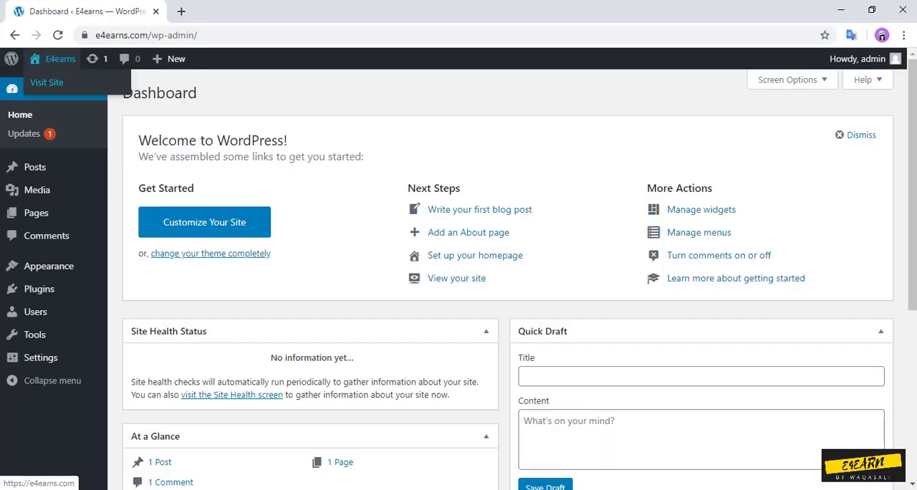
click(46, 83)
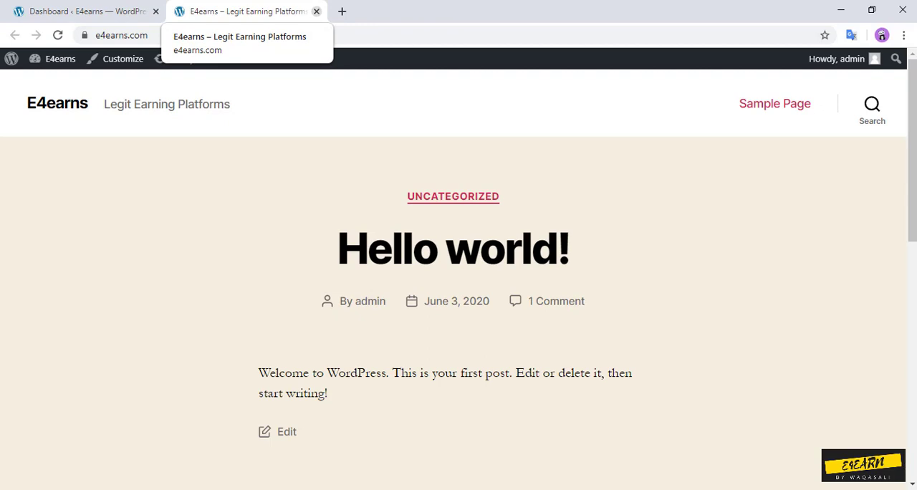
click(86, 11)
click(316, 11)
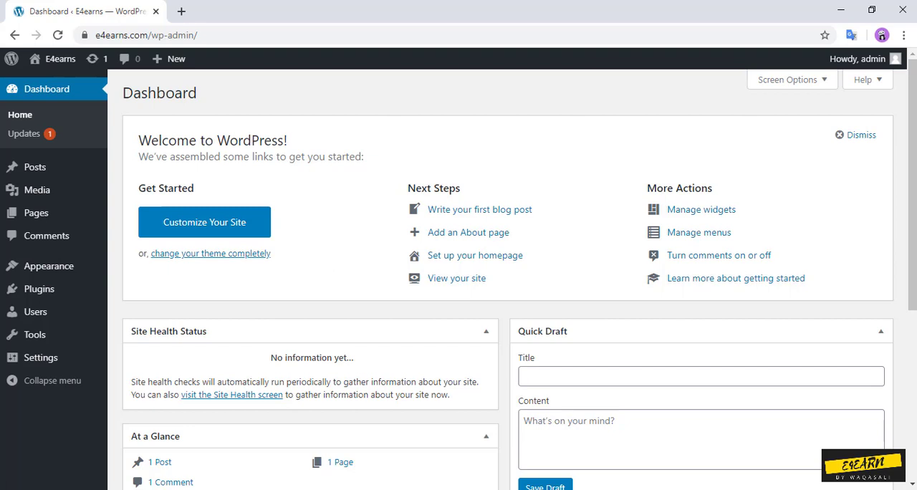
Step: Look at the installed themes, return to the dashboard home and review its panels down to the activity and news sections
click(48, 265)
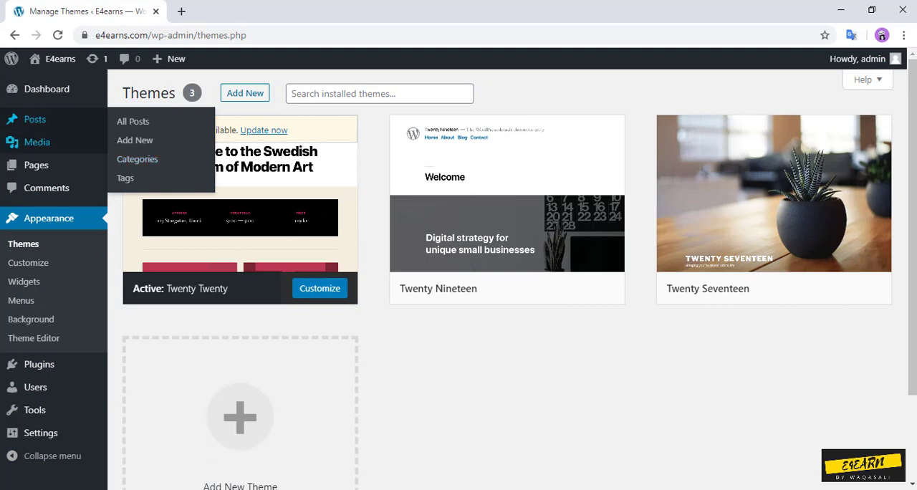
click(47, 89)
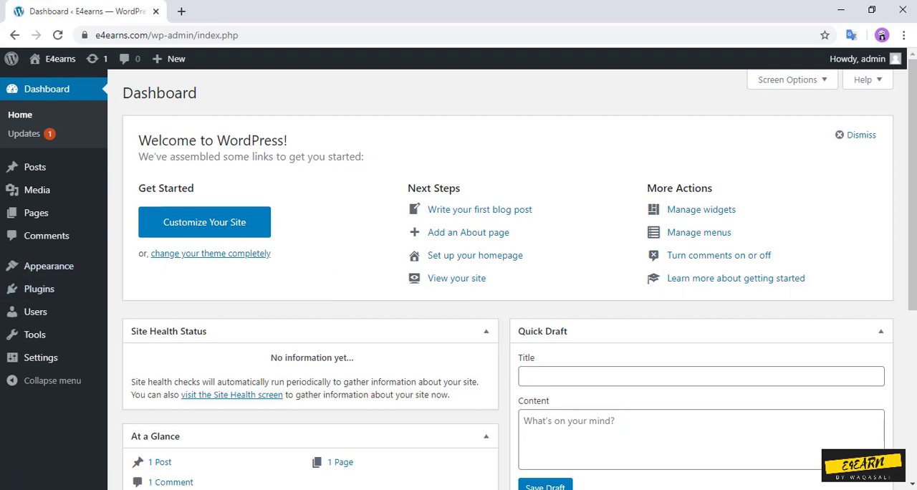
scroll(519, 274, down, 4)
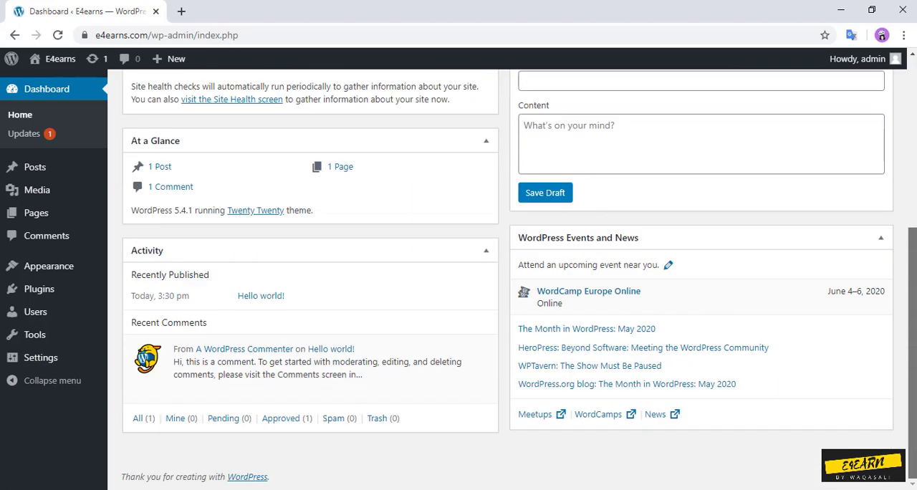
scroll(519, 277, up, 4)
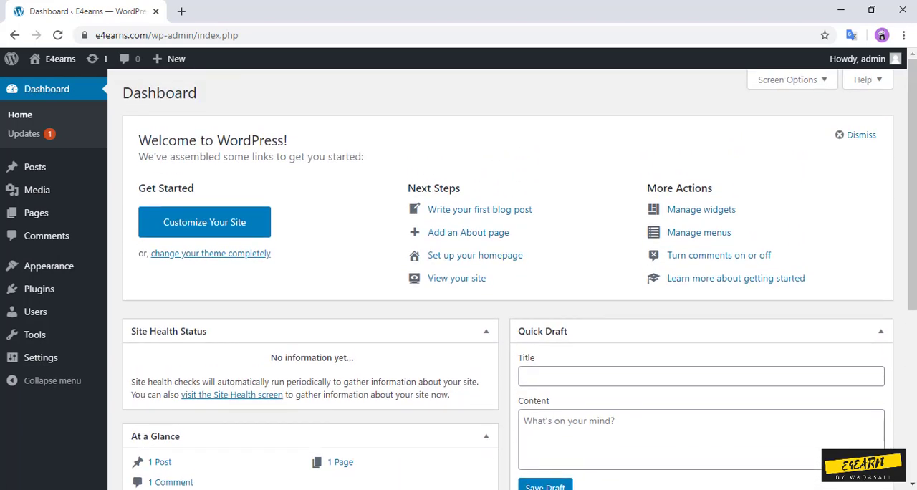
Step: Review the site's posts, media library, pages and comments in turn, including the actions available for the sample comment
click(32, 167)
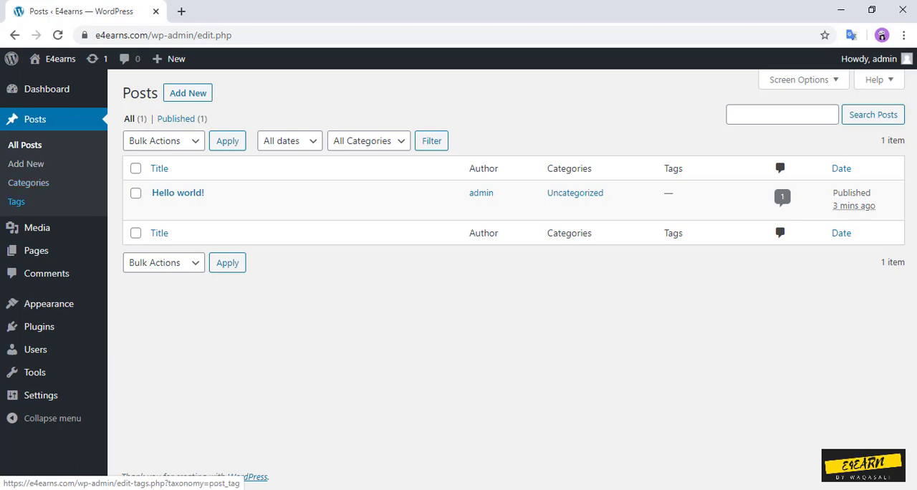
click(37, 227)
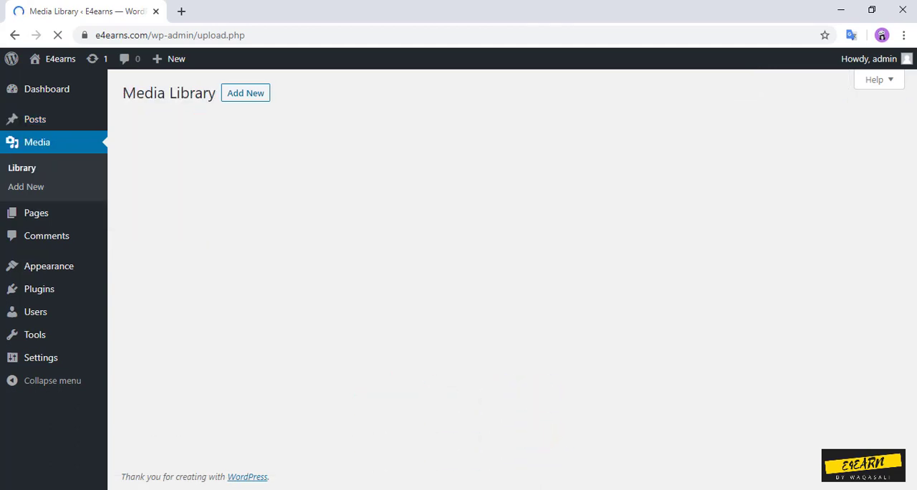
click(36, 213)
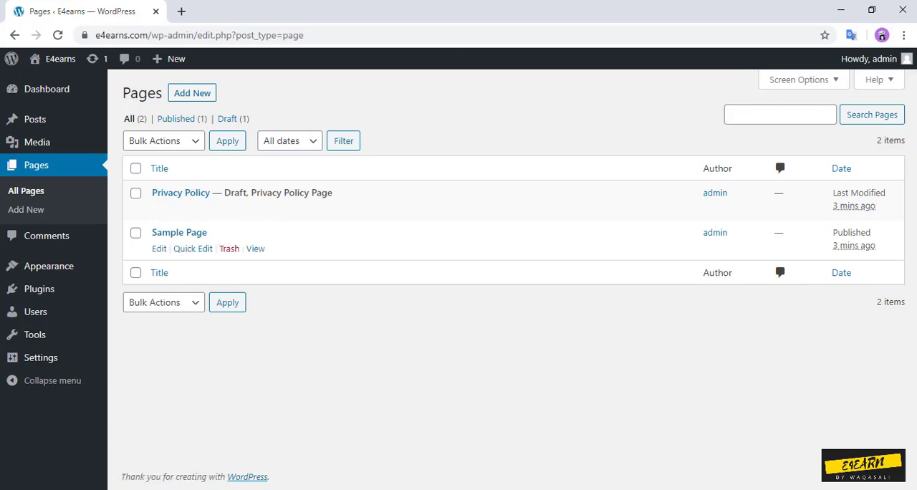
click(47, 236)
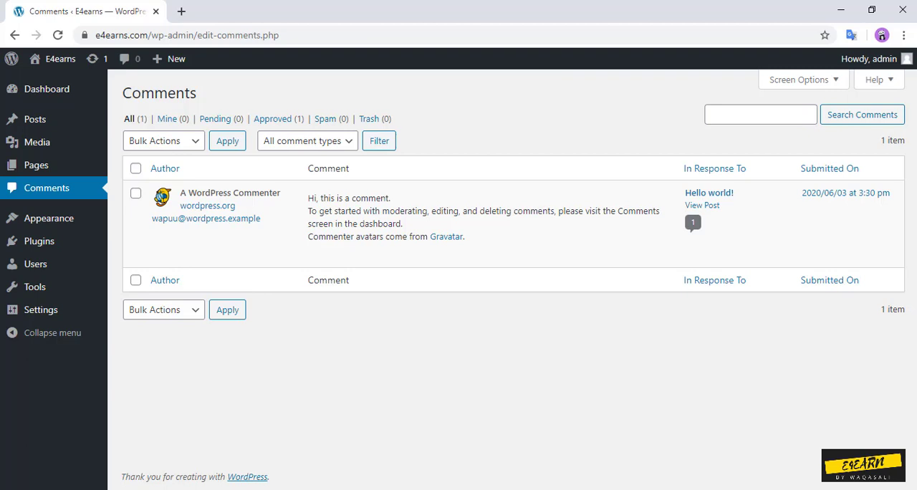
mouse_move(401, 229)
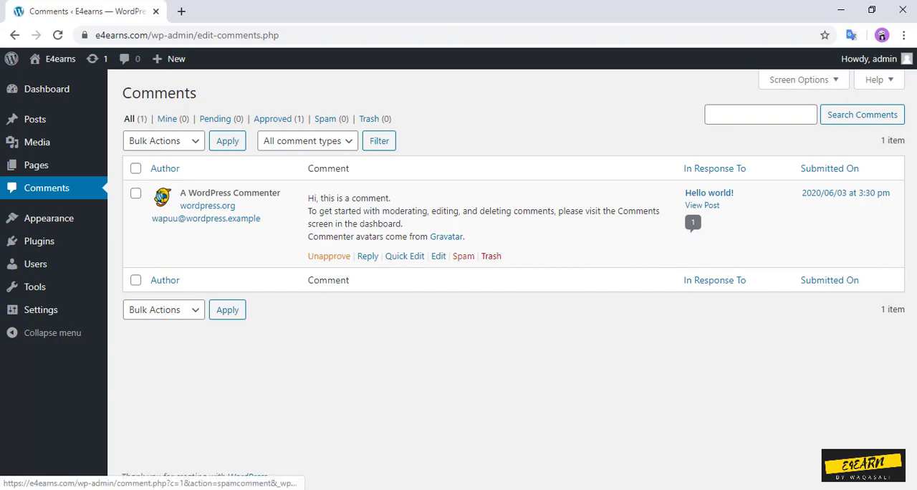
Step: Go from the installed themes to adding a new theme and browse the featured themes
mouse_move(72, 218)
click(136, 217)
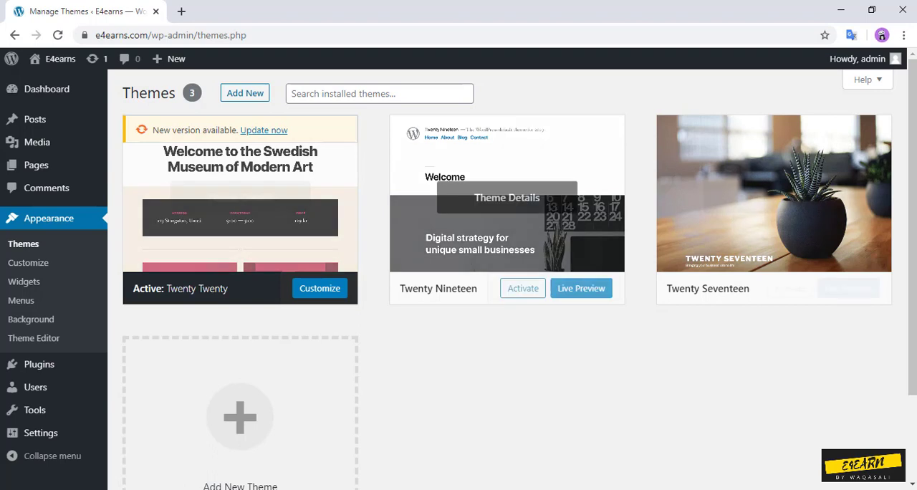
click(244, 93)
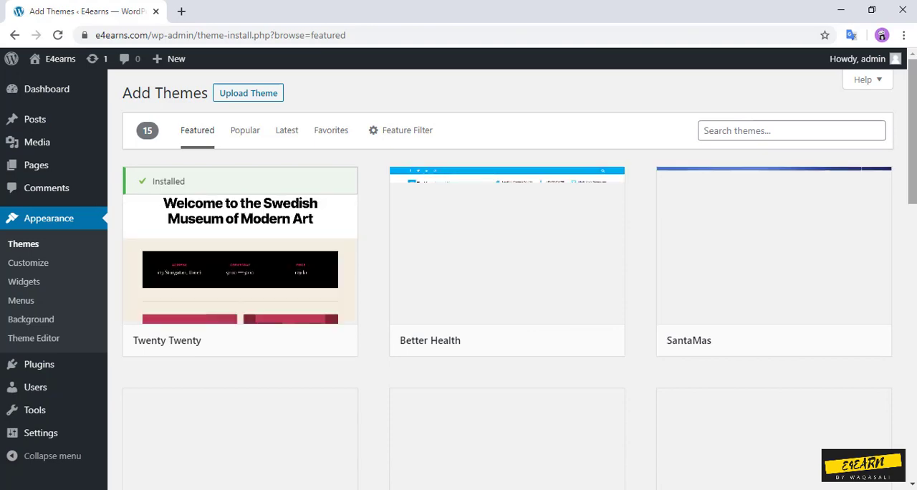
scroll(507, 279, down, 6)
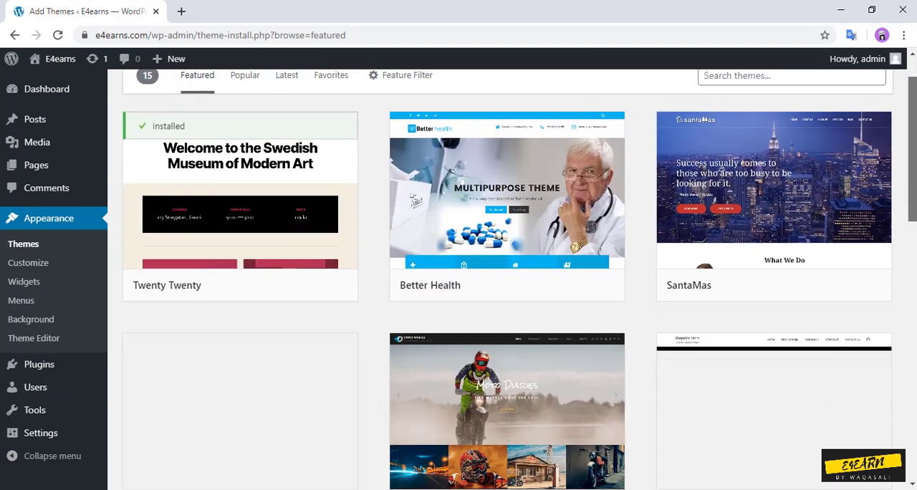
scroll(507, 279, down, 6)
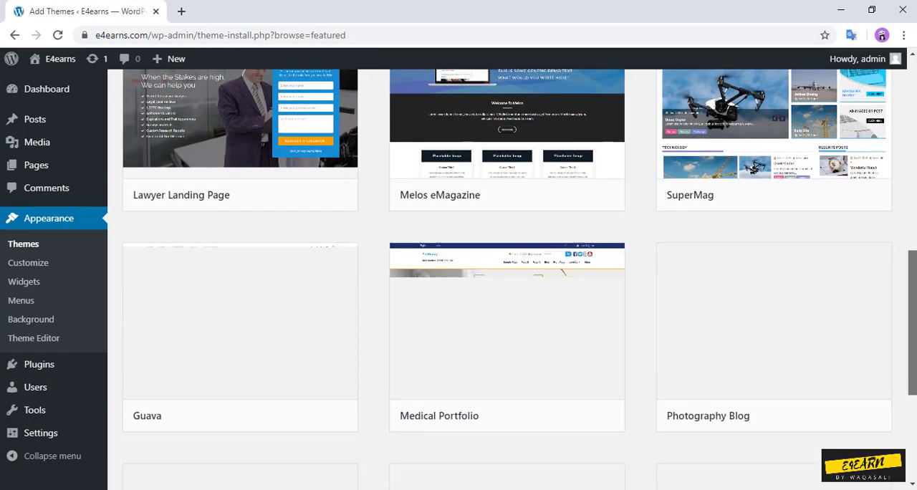
scroll(507, 279, up, 1)
scroll(507, 279, up, 9)
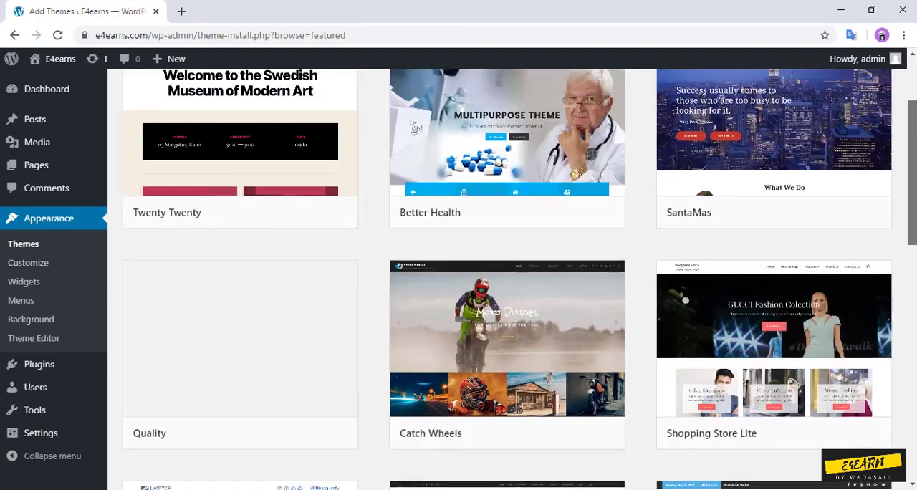
scroll(507, 279, down, 10)
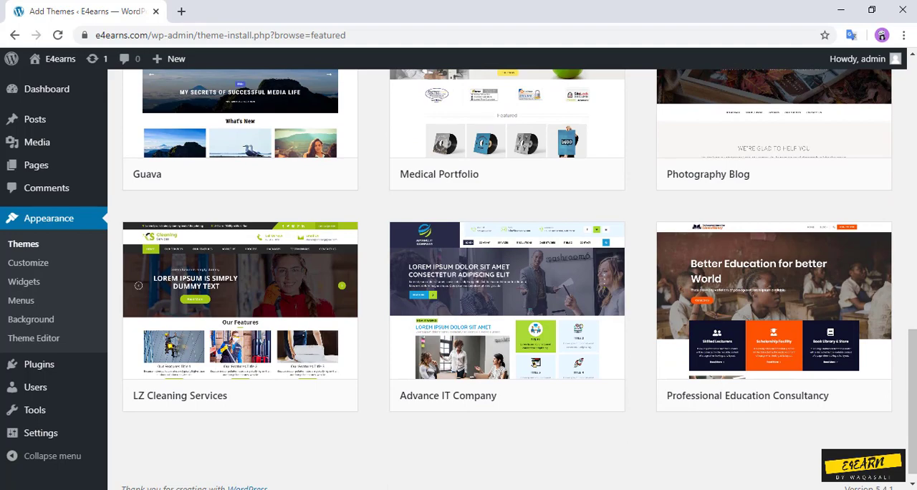
Step: Show the form for uploading a theme in .zip format and view it above the featured themes
drag(912, 401, 911, 127)
click(247, 93)
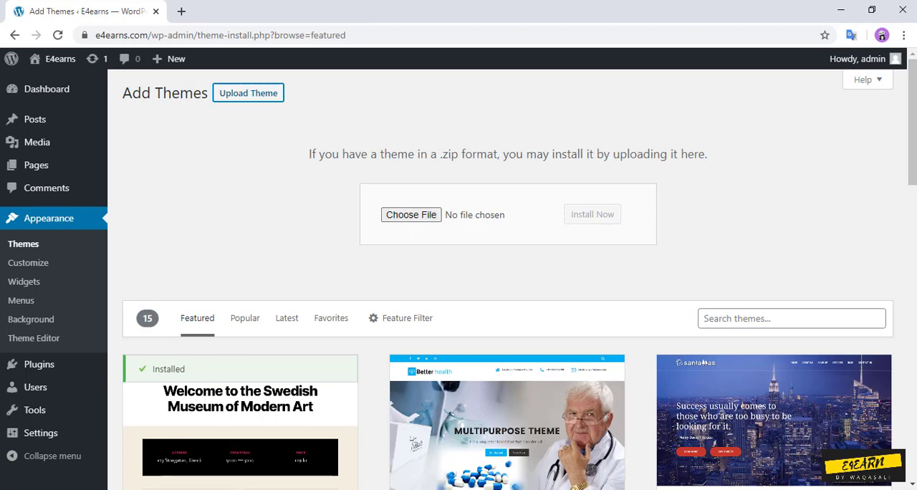
mouse_move(912, 122)
mouse_down()
mouse_move(912, 178)
mouse_move(912, 134)
mouse_up()
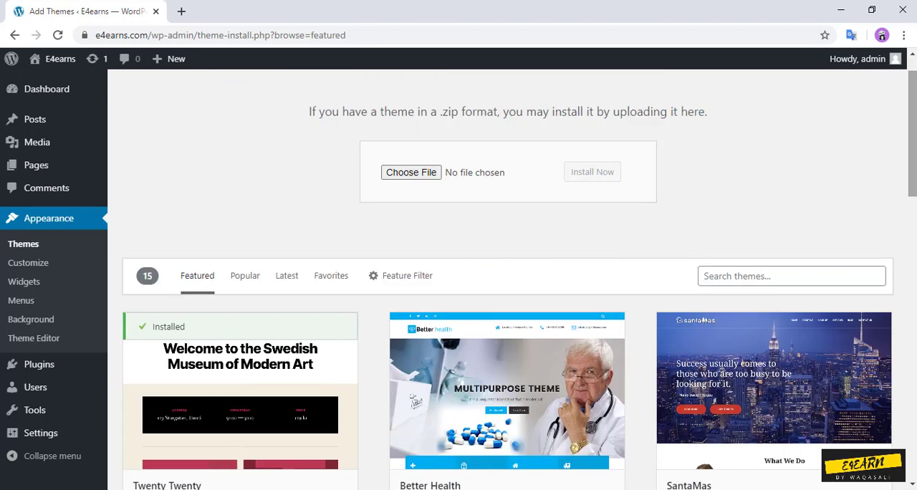
Step: Open the theme customizer, inspect the site title and tagline under Site Identity, and return to the section list
click(28, 263)
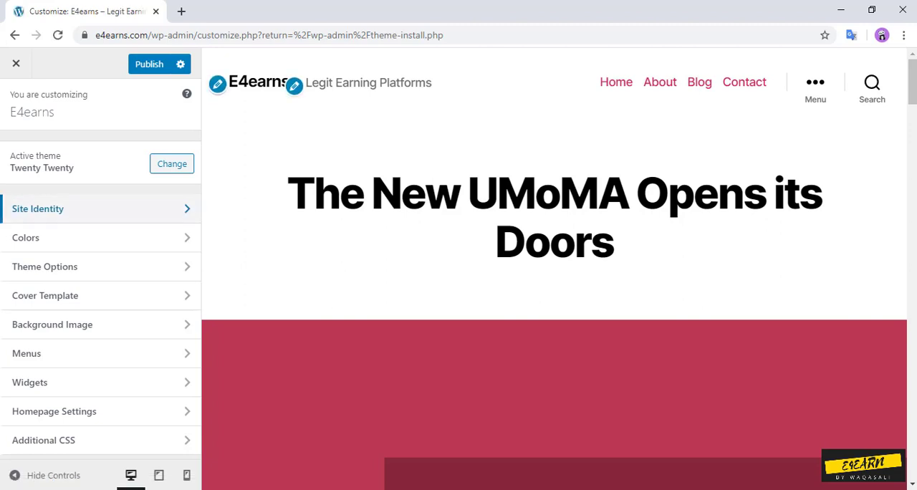
click(93, 208)
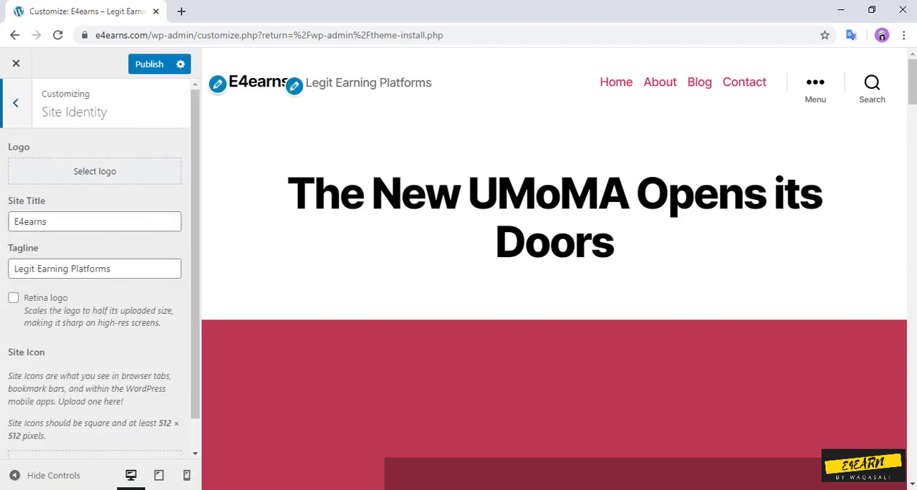
double_click(31, 221)
drag(115, 268, 12, 268)
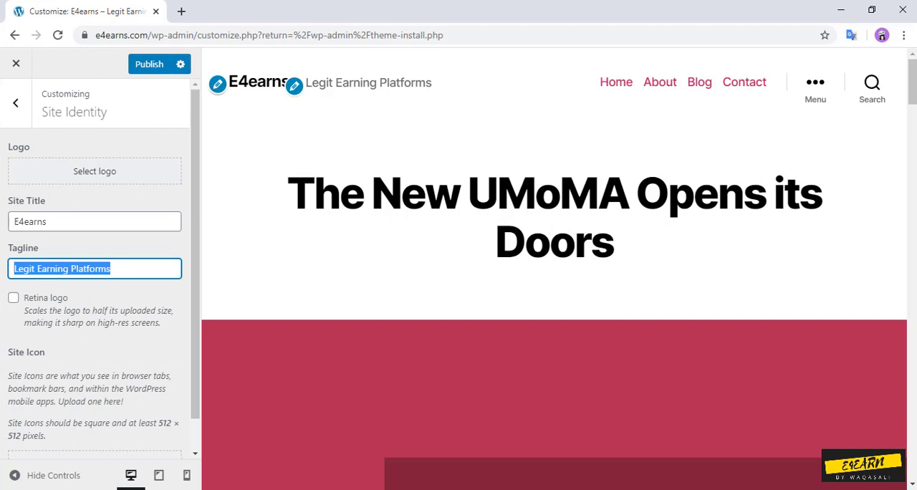
click(15, 102)
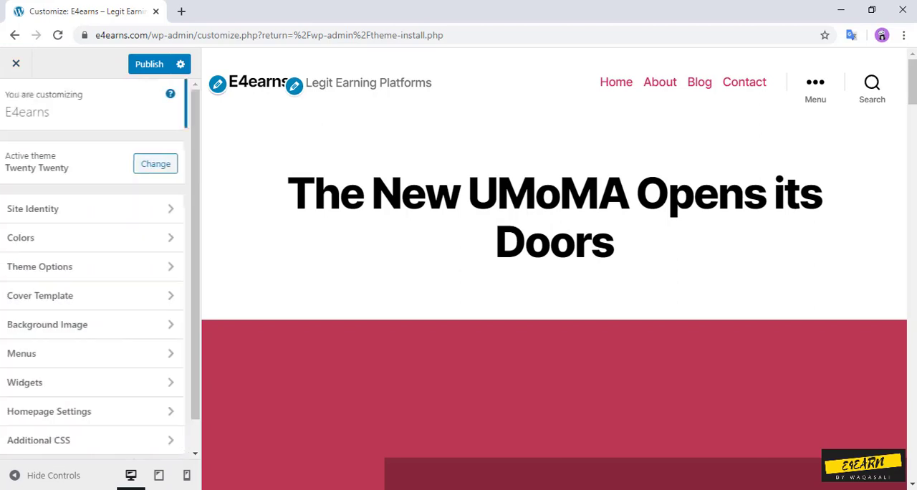
Step: Inspect the Colors and Theme Options sections of the customizer, then exit it without publishing
click(100, 237)
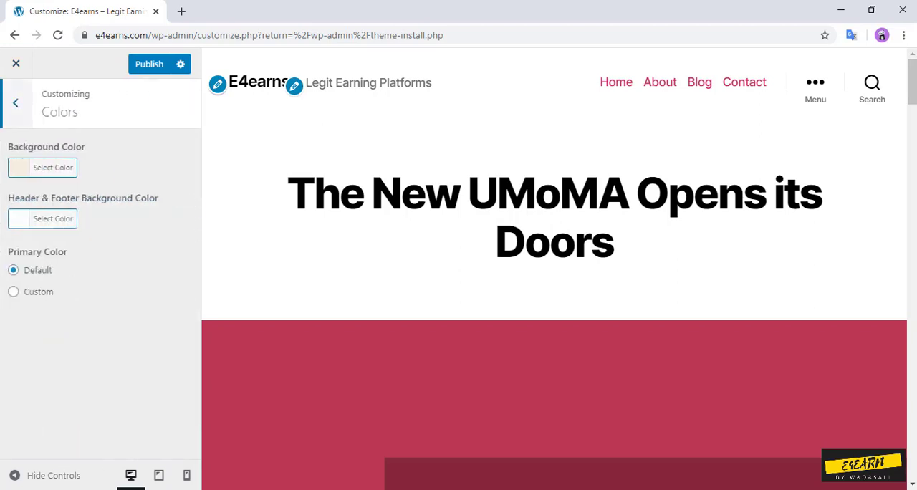
click(15, 102)
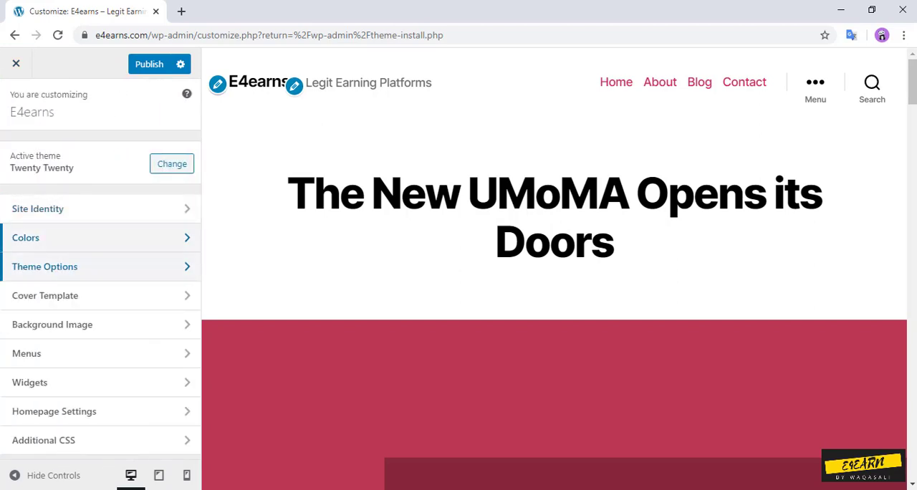
click(100, 264)
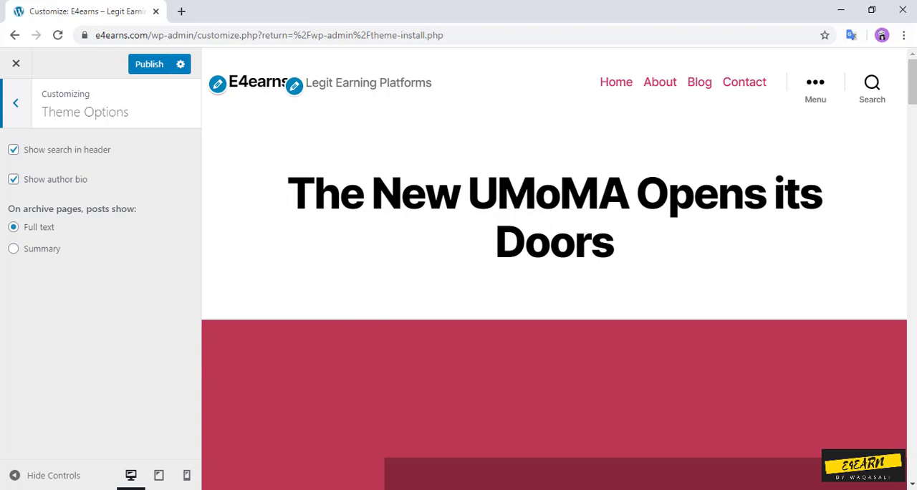
click(15, 103)
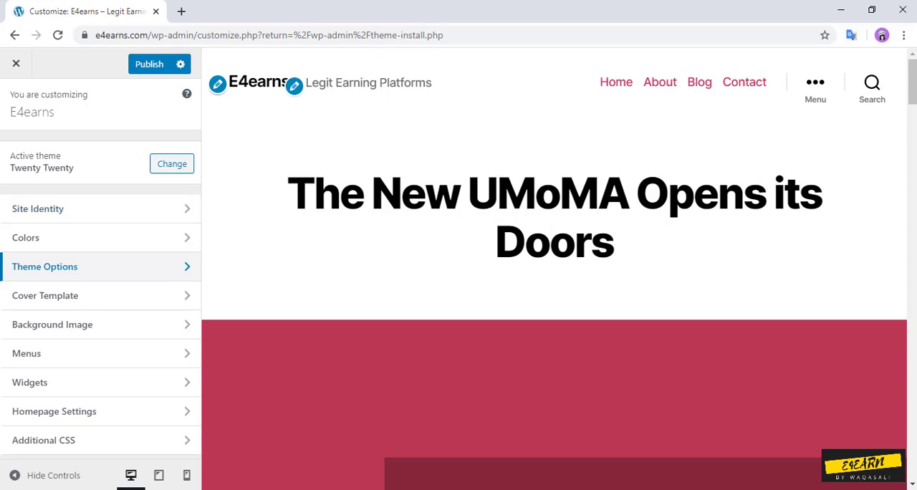
click(16, 63)
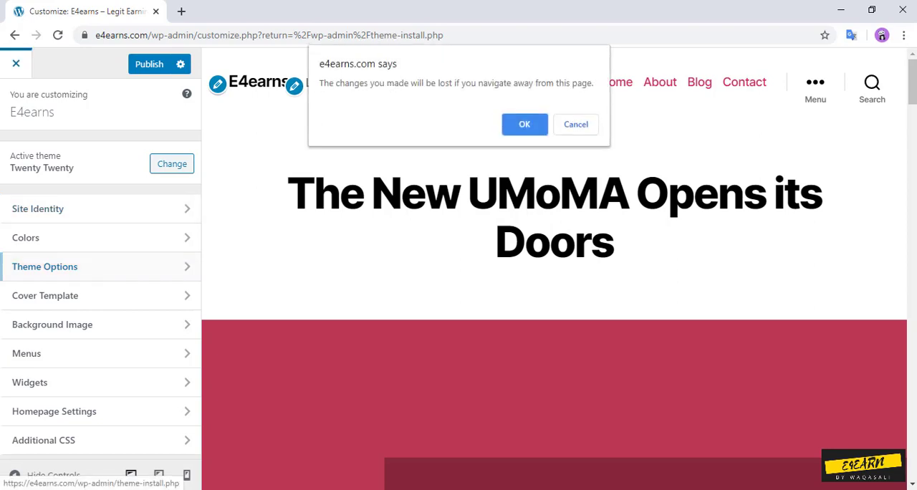
click(524, 124)
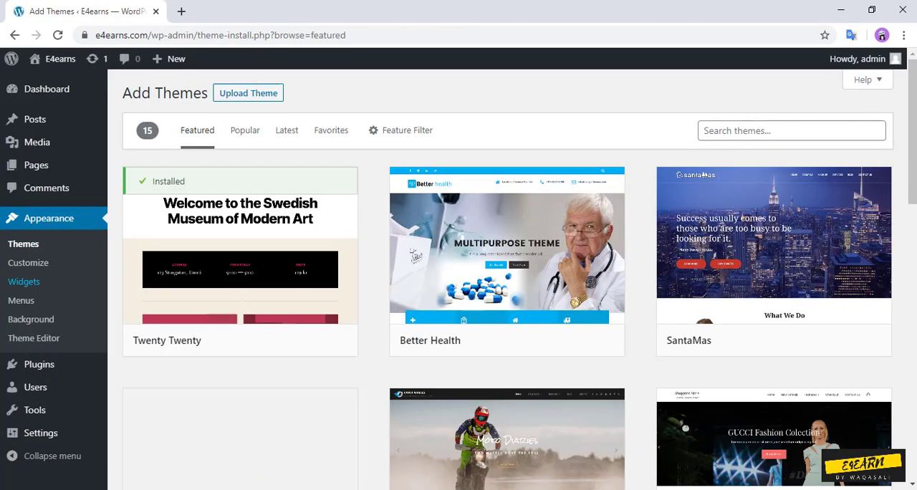
Step: Review the available and inactive widgets, then open the page for creating navigation menus
click(23, 281)
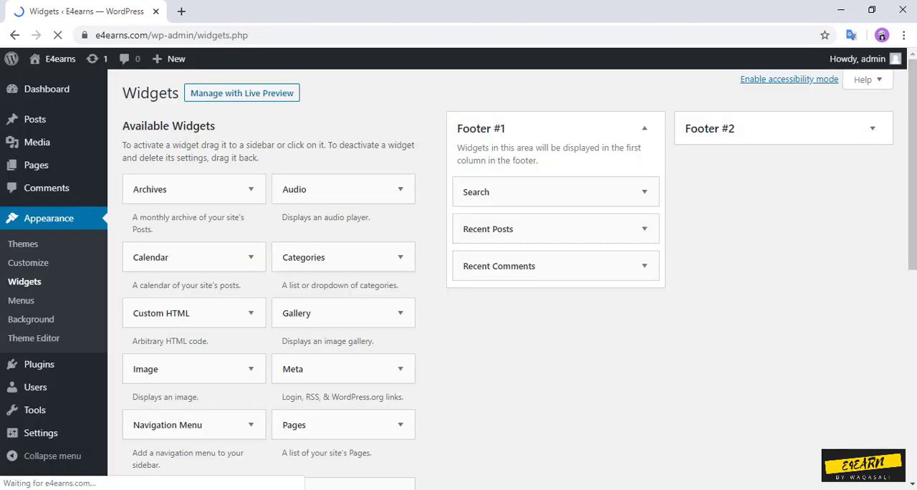
scroll(458, 287, down, 5)
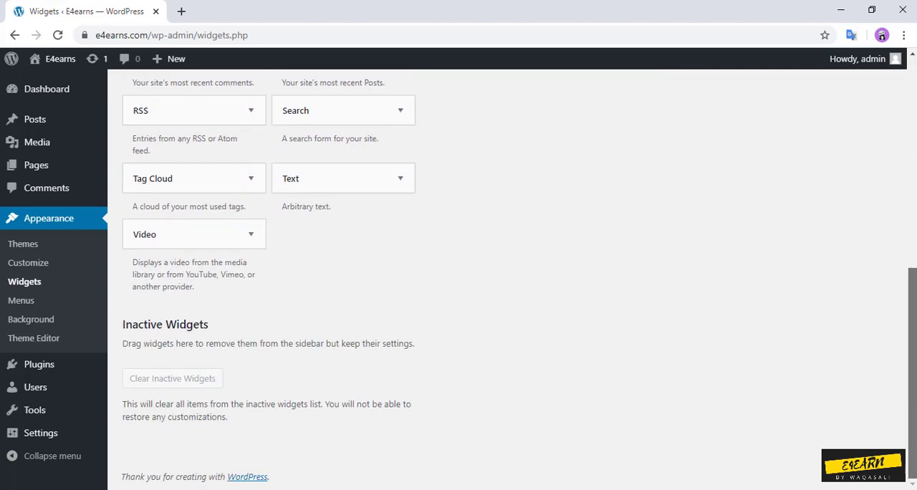
scroll(458, 286, up, 6)
click(21, 301)
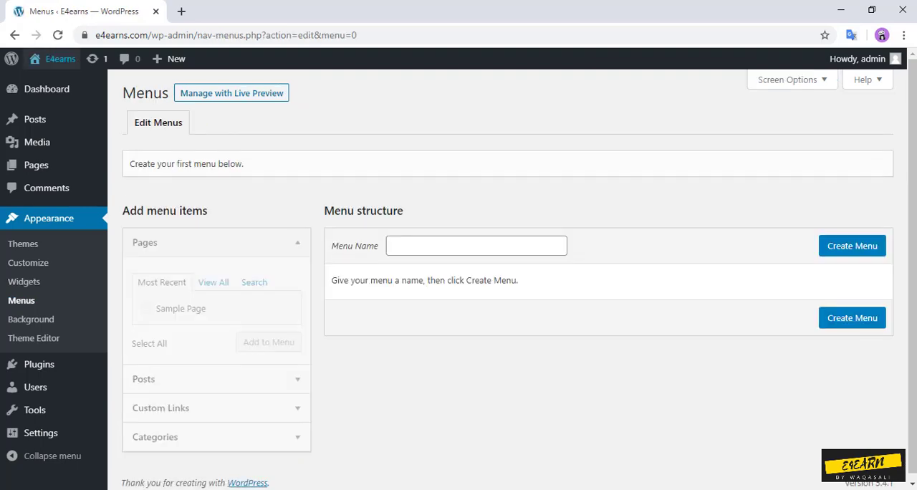
Step: View the live E4earns home page down to its footer widgets in a separate tab, then close that tab
click(43, 89)
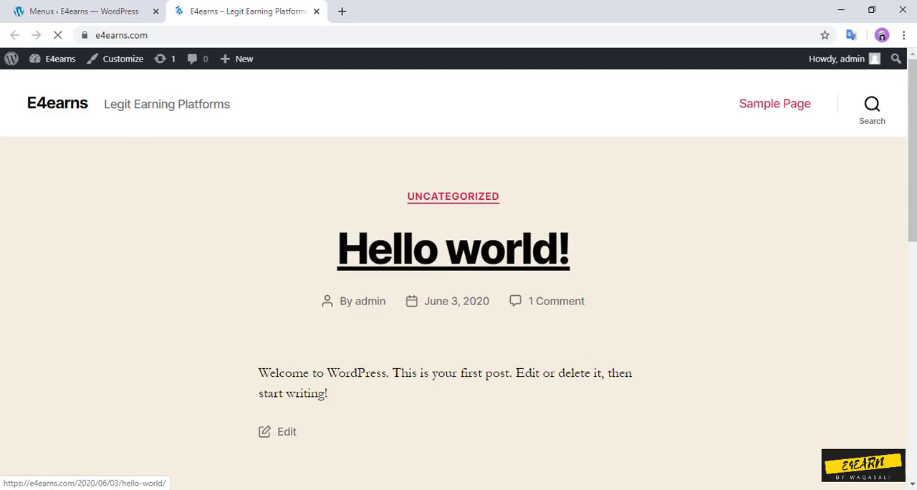
scroll(458, 272, down, 8)
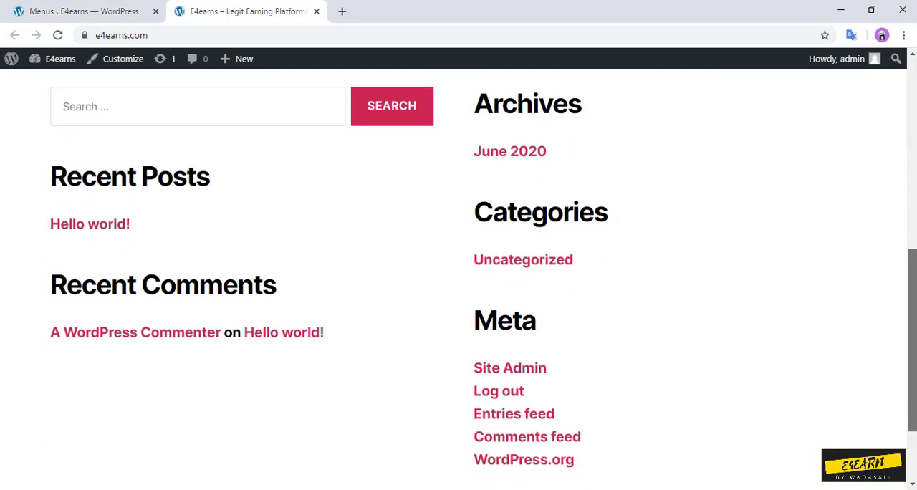
scroll(459, 272, up, 8)
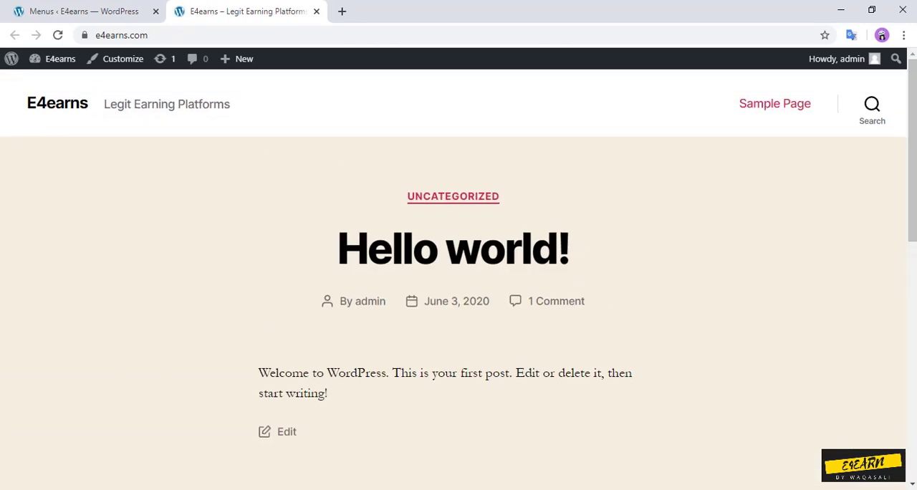
click(316, 11)
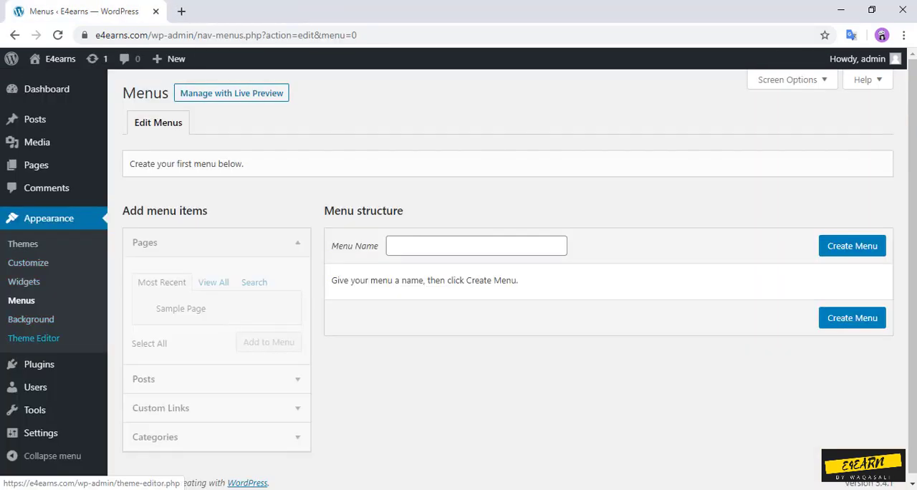
Step: Install the Jetpack by WordPress.com plugin from the featured plugins without activating it
click(38, 364)
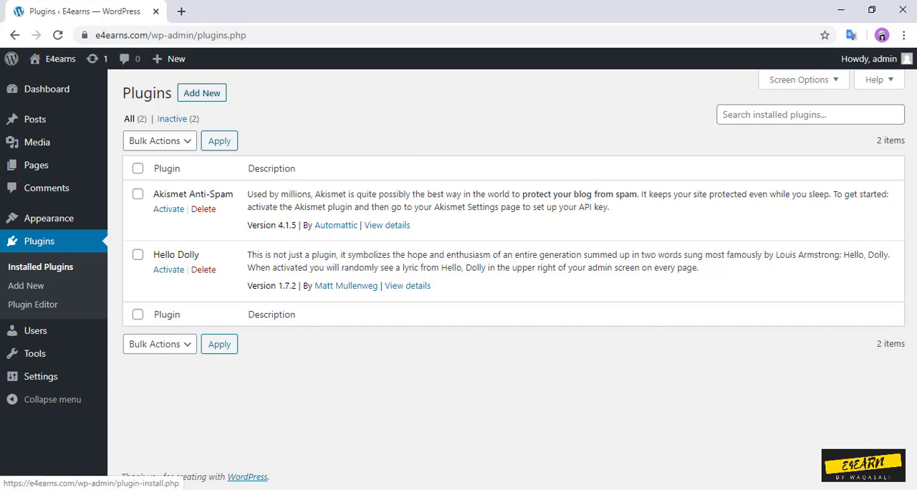
click(201, 93)
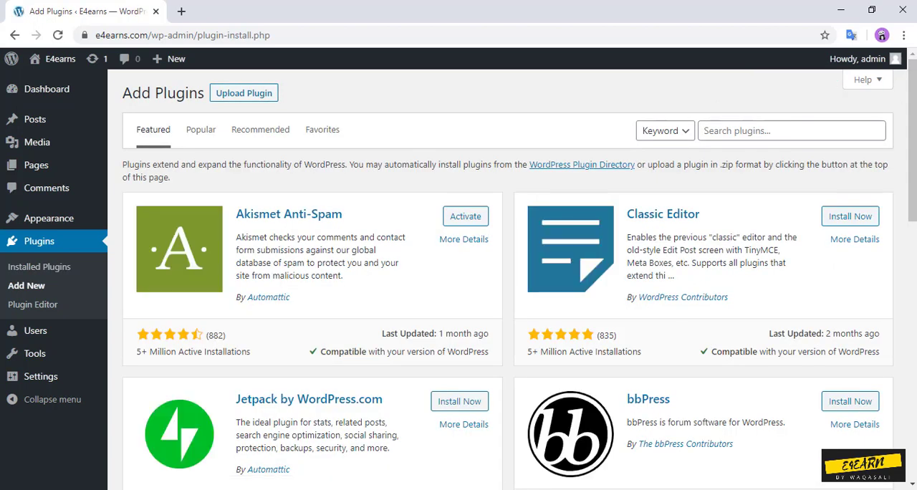
click(773, 131)
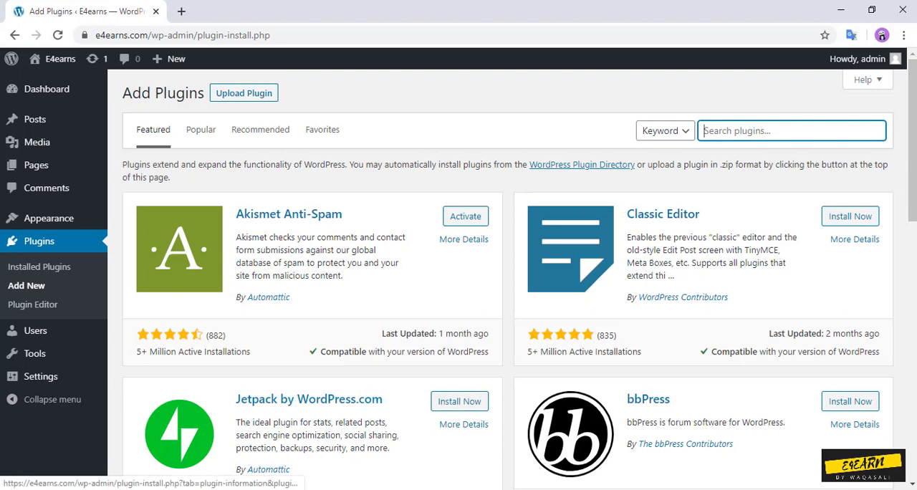
scroll(501, 286, down, 2)
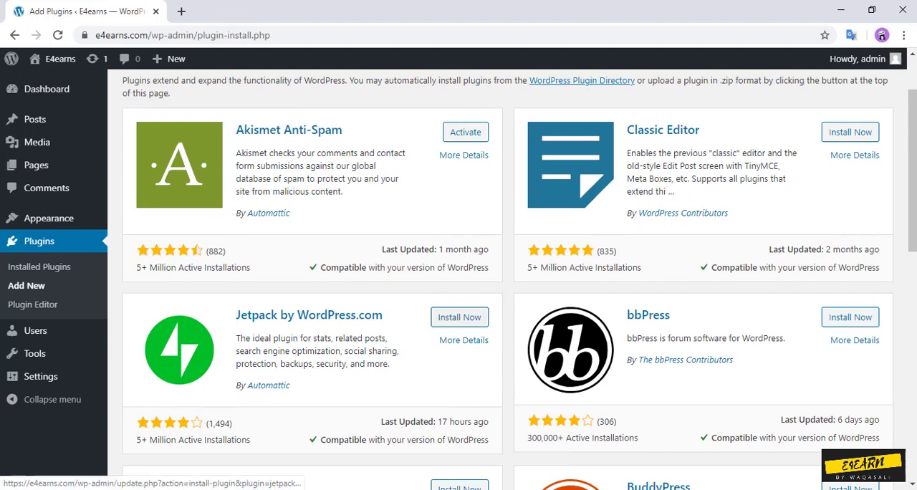
click(459, 317)
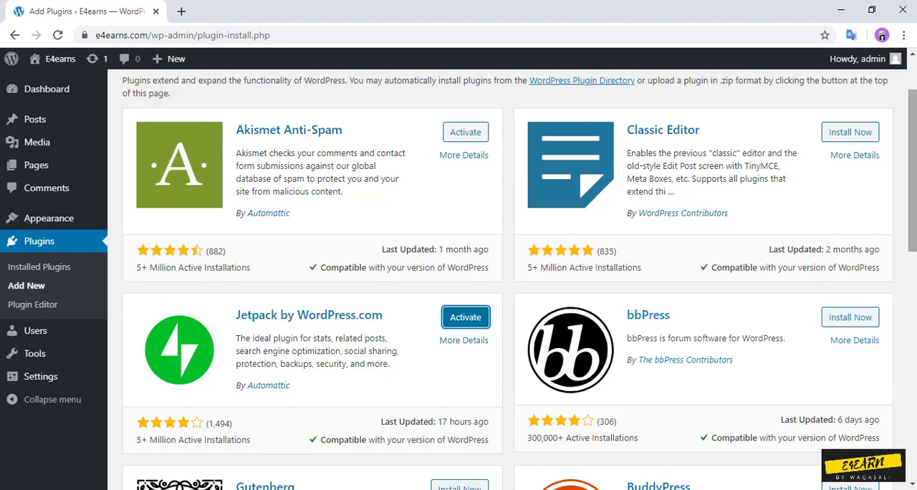
scroll(501, 272, up, 1)
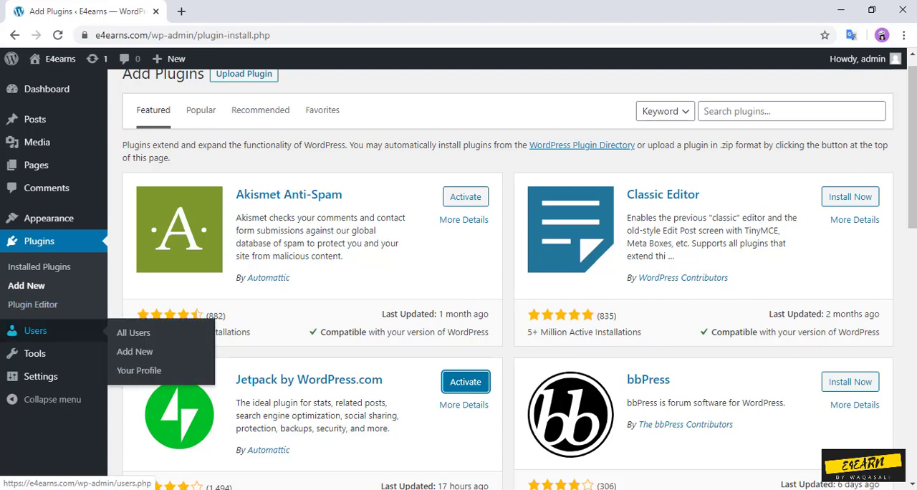
Step: Review the Users list and the Available Tools, Import and Export pages
click(35, 331)
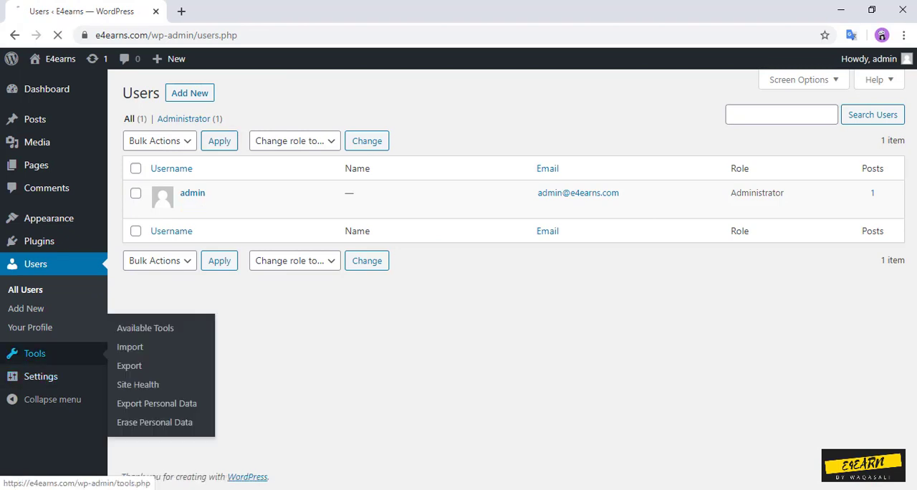
click(34, 353)
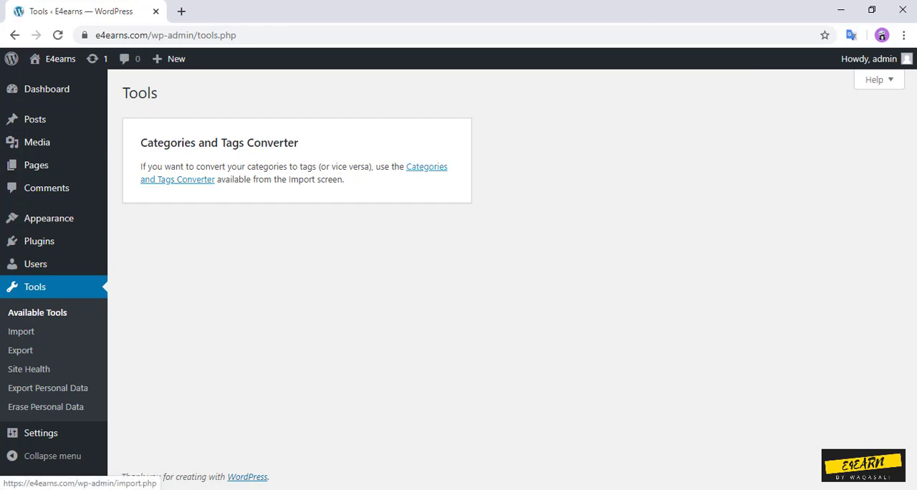
click(21, 331)
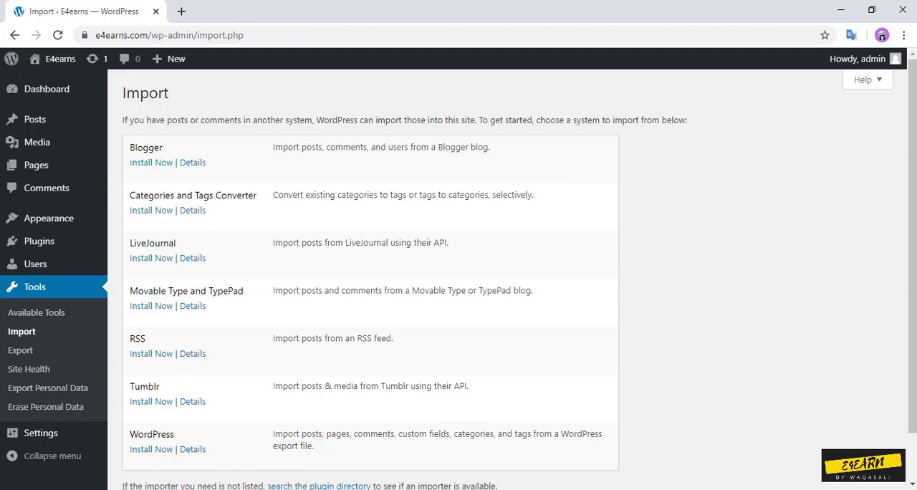
scroll(370, 272, down, 2)
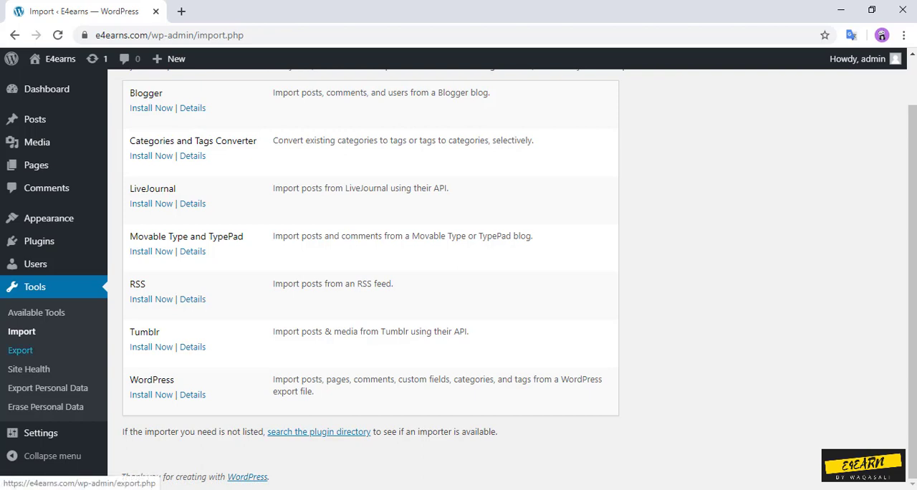
click(20, 350)
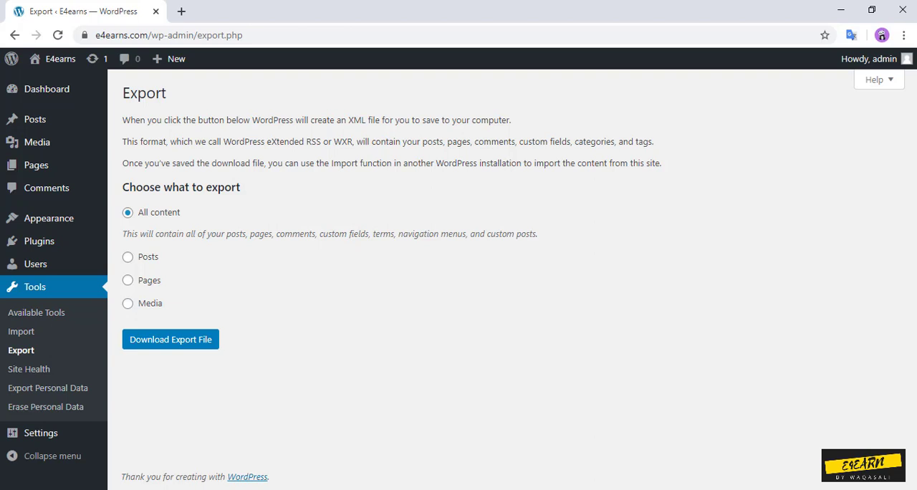
Step: Review the General Settings and Writing Settings pages down to their last options
mouse_move(41, 433)
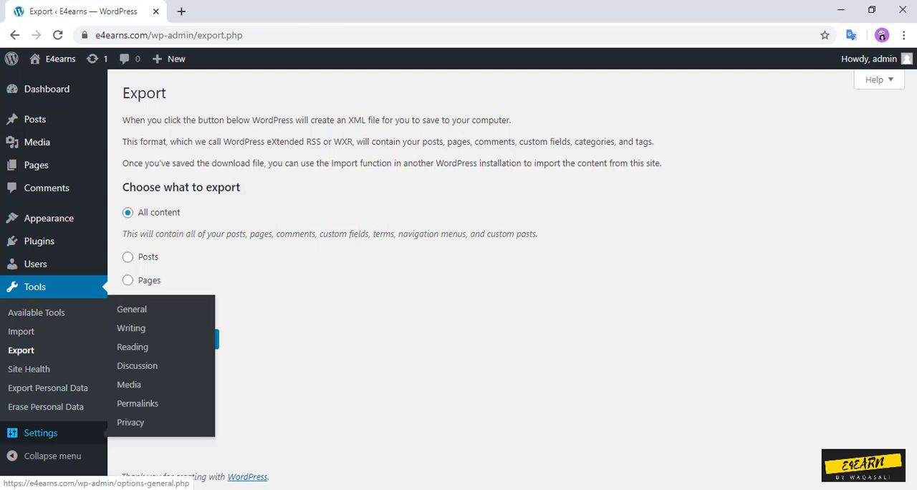
click(41, 432)
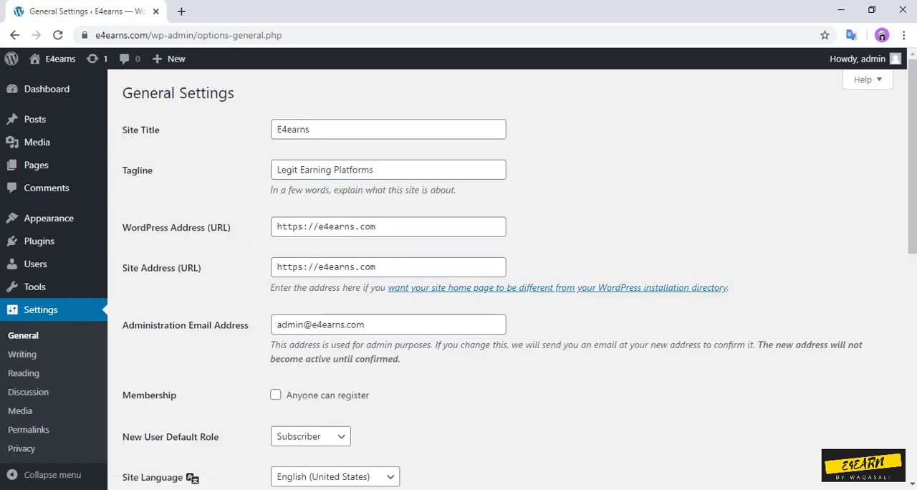
scroll(501, 286, down, 3)
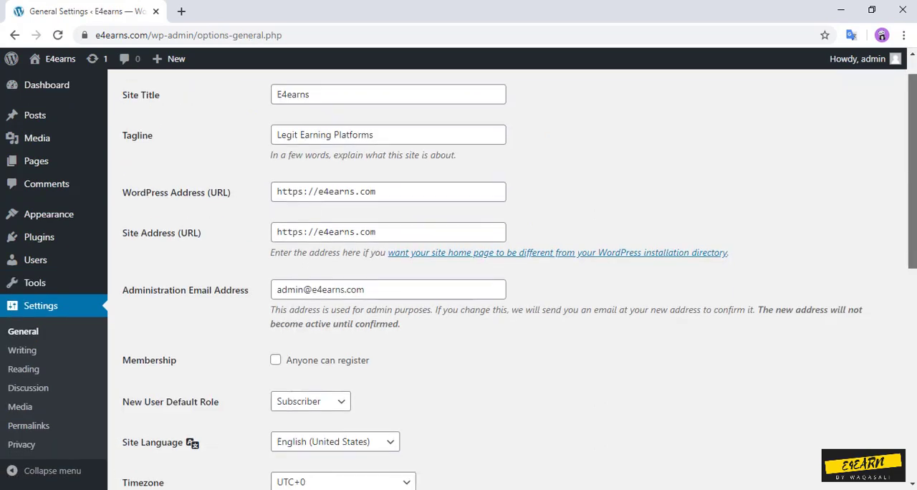
scroll(501, 286, down, 4)
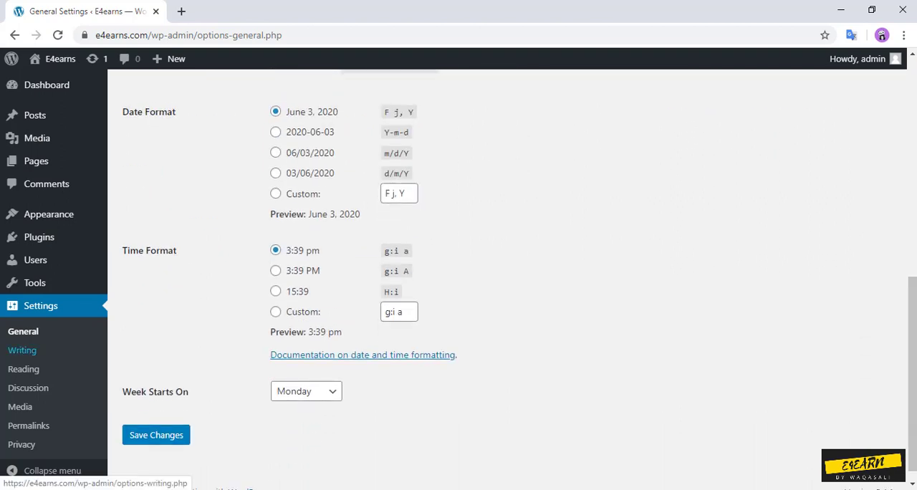
click(22, 350)
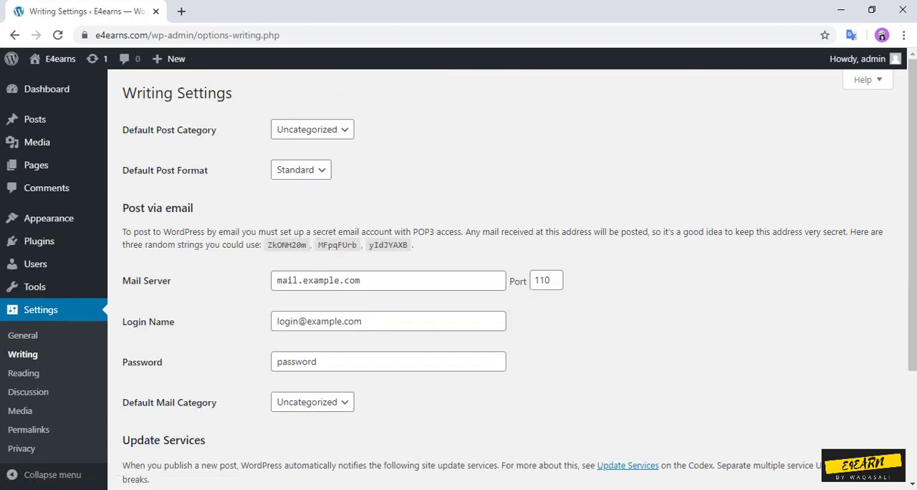
scroll(489, 344, down, 1)
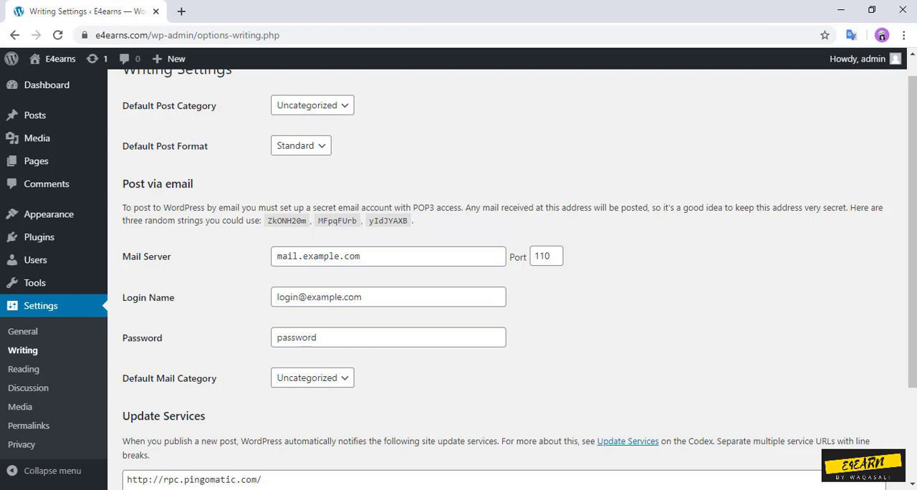
scroll(512, 285, down, 1)
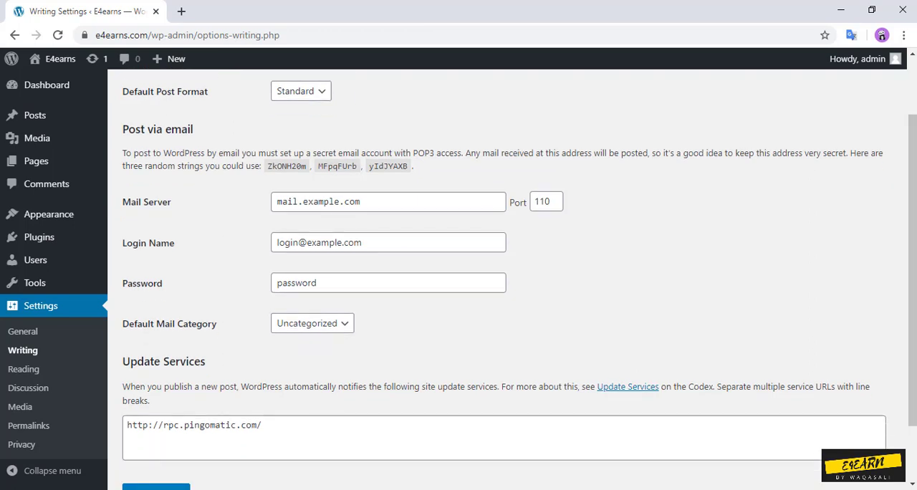
scroll(512, 285, down, 1)
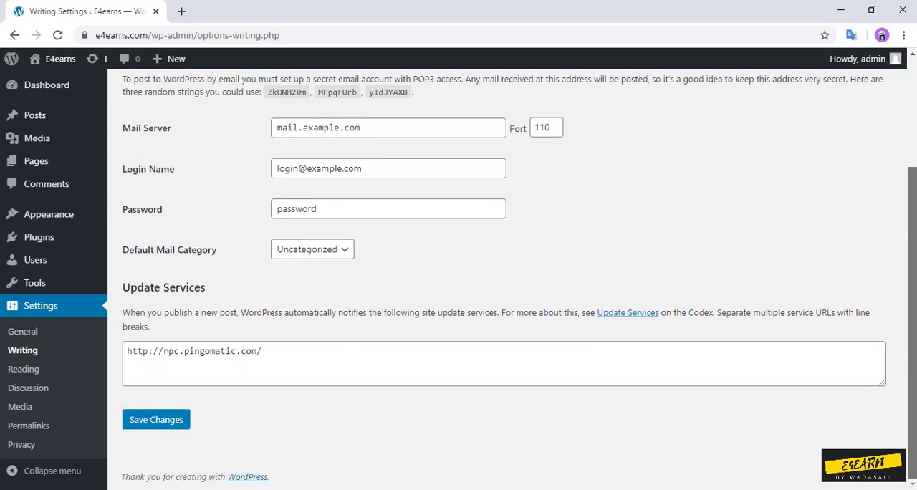
Step: Review the Reading Settings and the Discussion Settings, including comment moderation and avatar options
click(23, 368)
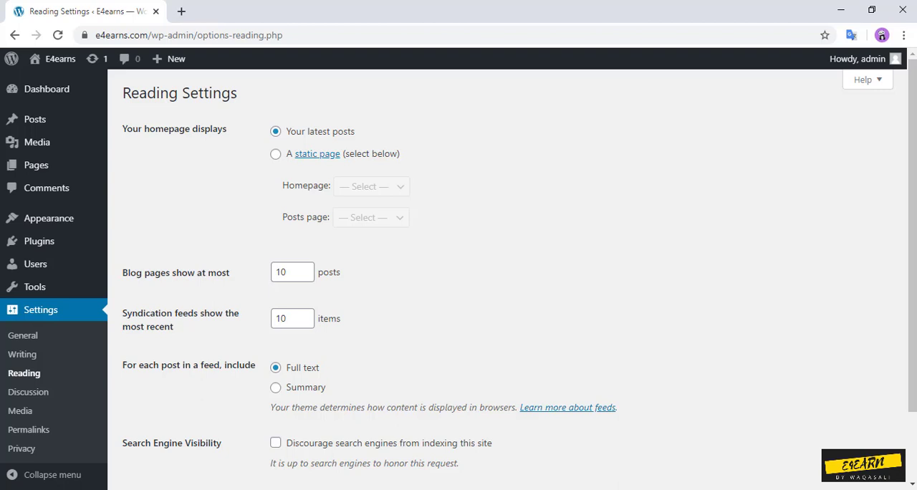
scroll(305, 272, down, 2)
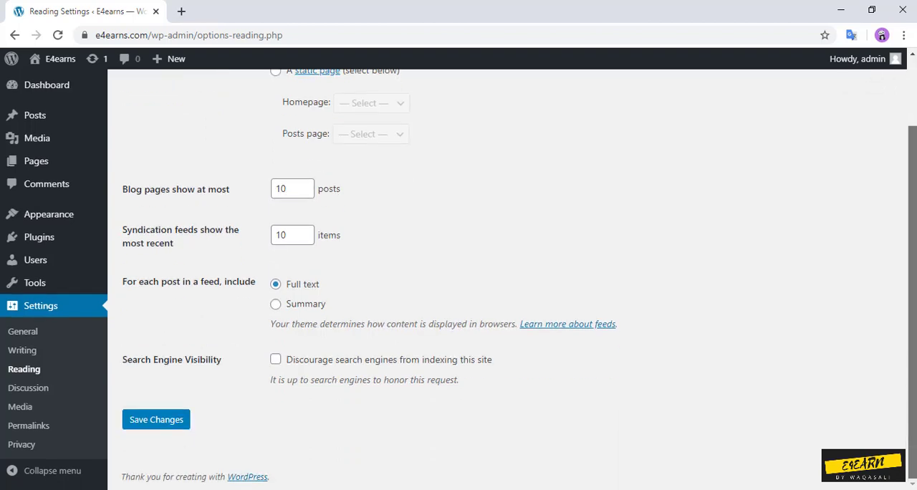
click(28, 387)
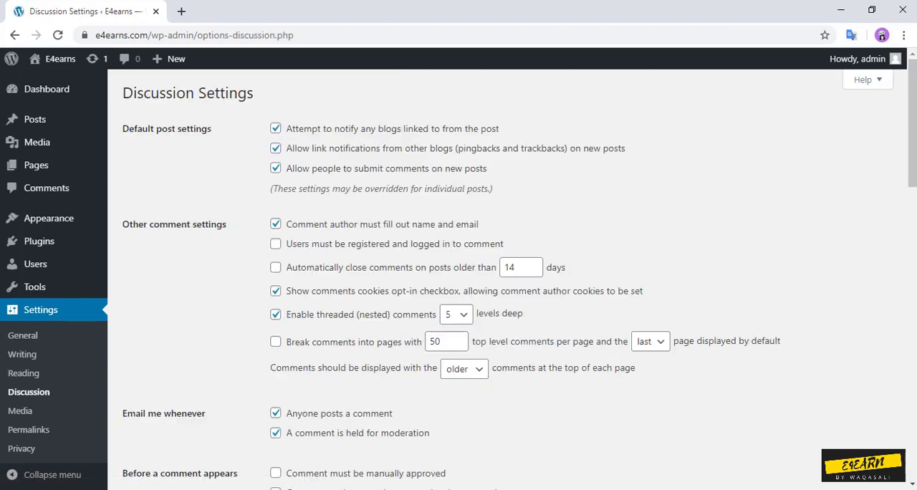
scroll(502, 279, down, 10)
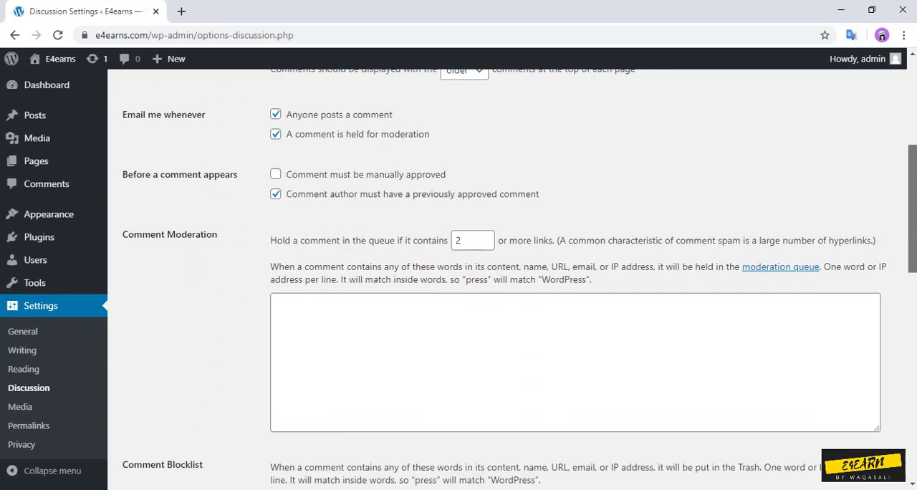
scroll(501, 287, up, 15)
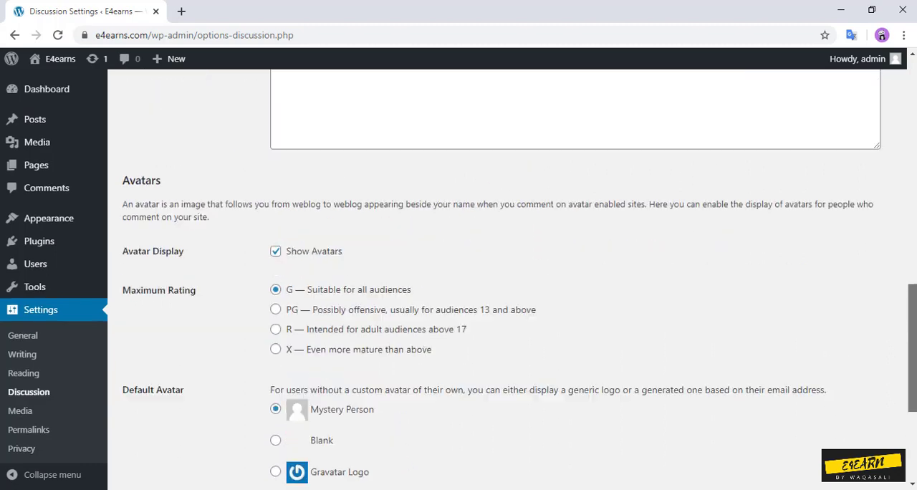
Step: Review the image sizes and file upload options in the Media Settings
click(20, 411)
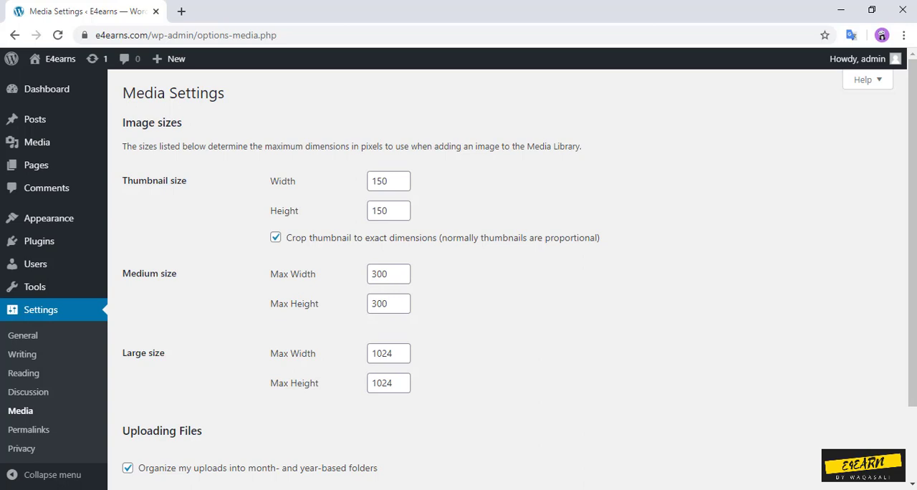
scroll(458, 279, down, 2)
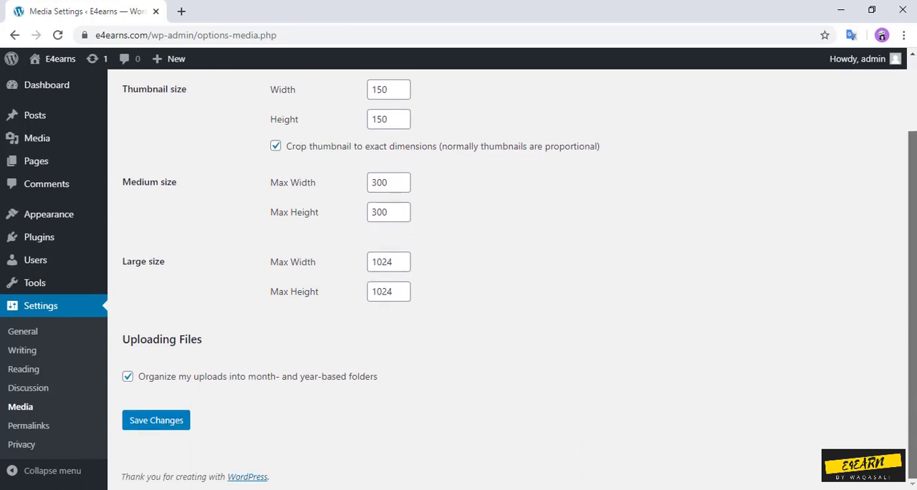
scroll(458, 279, up, 1)
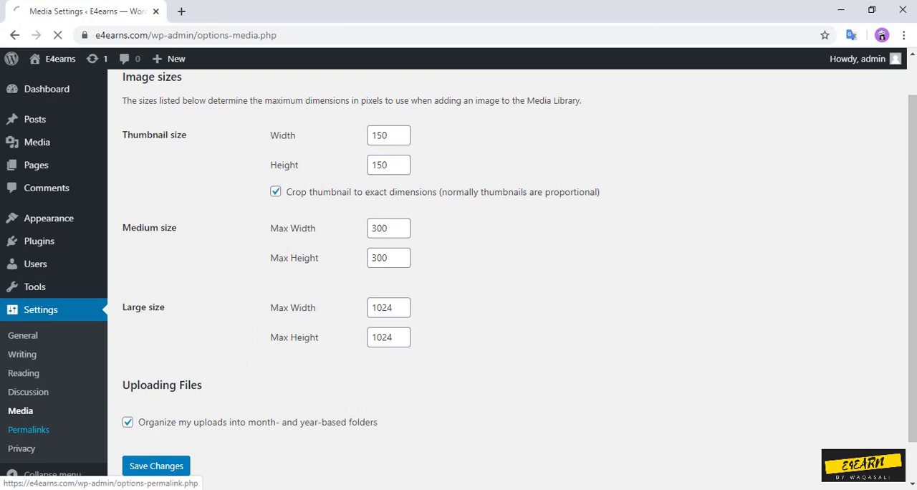
Step: Set the site's permalink structure to Post name, save the change and dismiss the notice
click(28, 429)
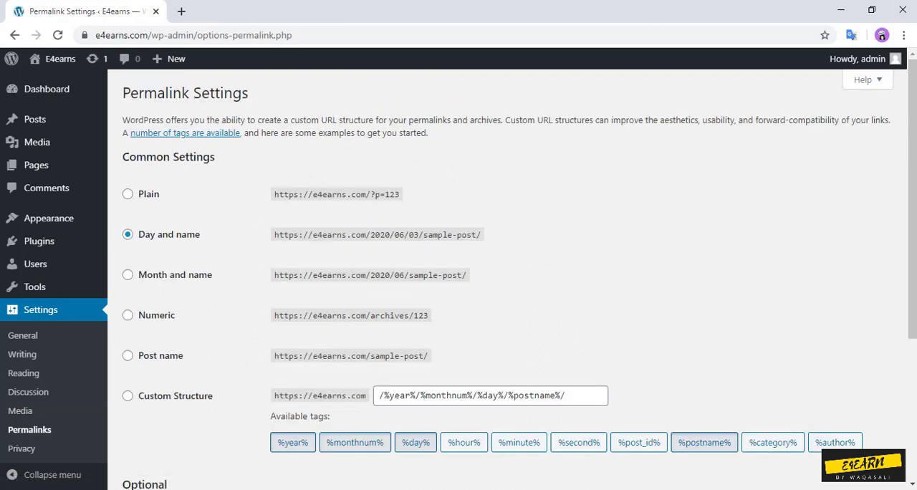
click(127, 355)
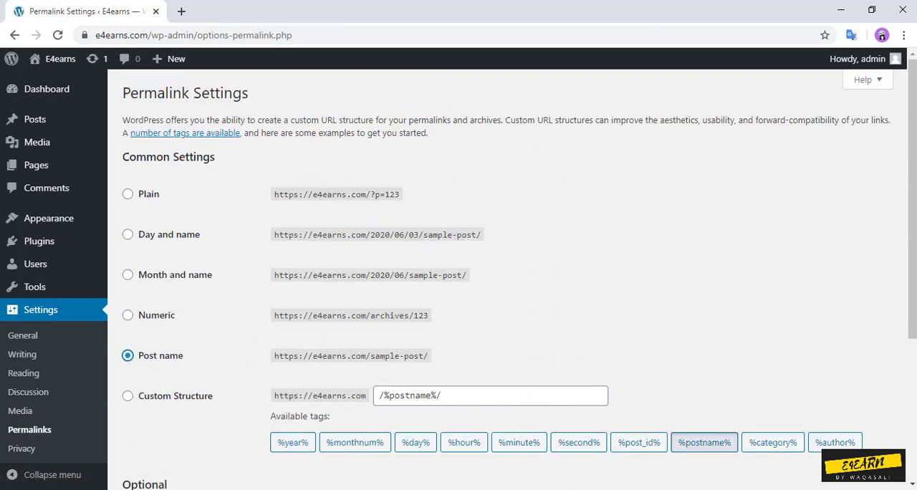
scroll(459, 280, down, 3)
click(157, 435)
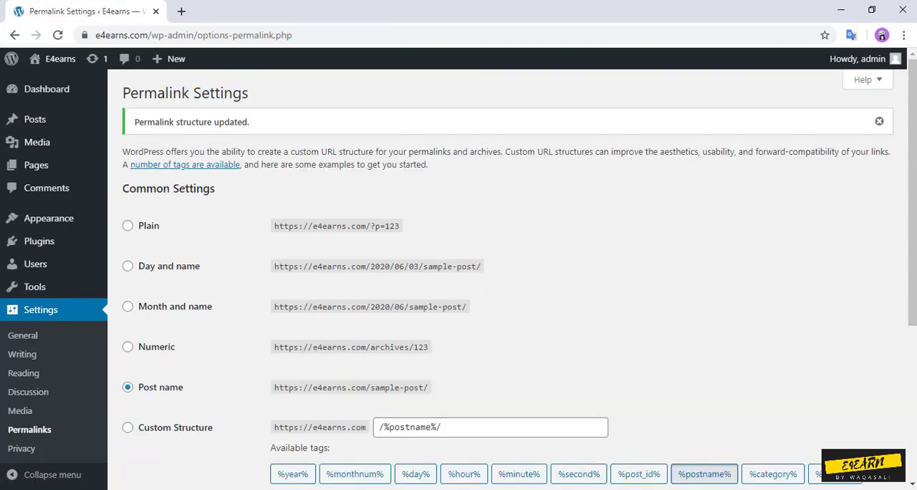
click(878, 121)
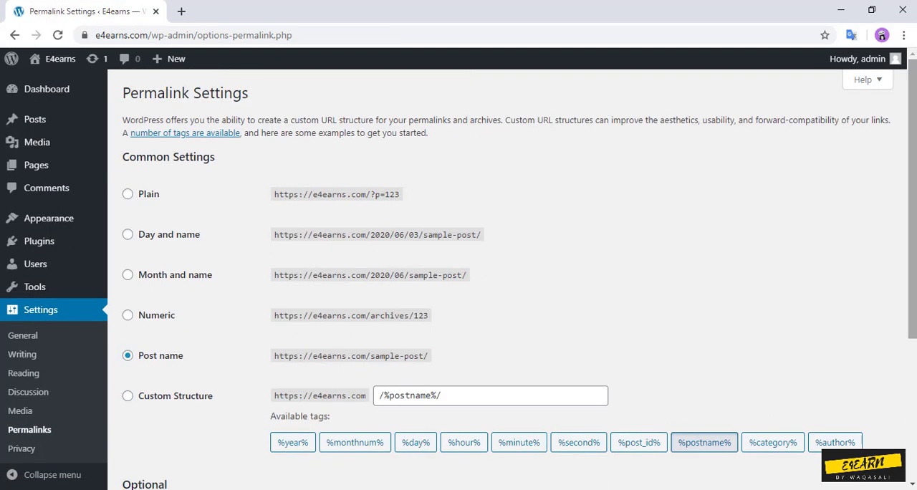
Step: Check the Privacy Settings page, then open the live E4earns site in a new tab
click(22, 447)
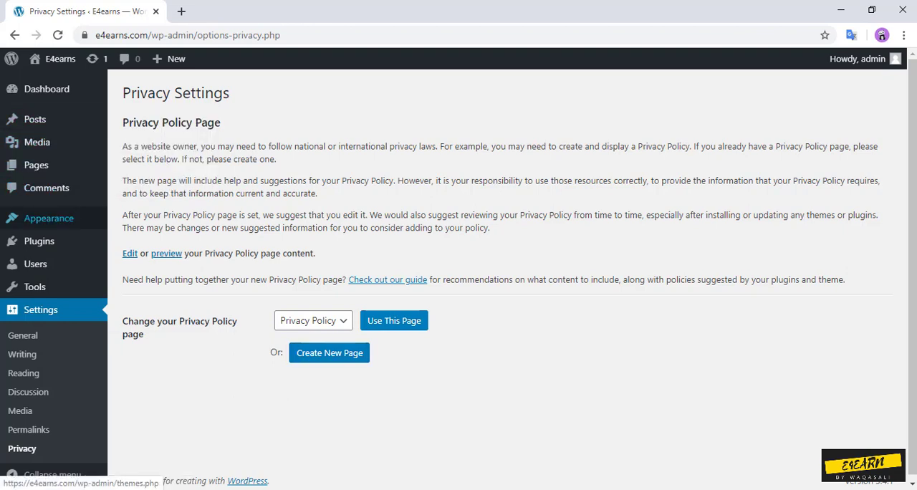
mouse_move(48, 218)
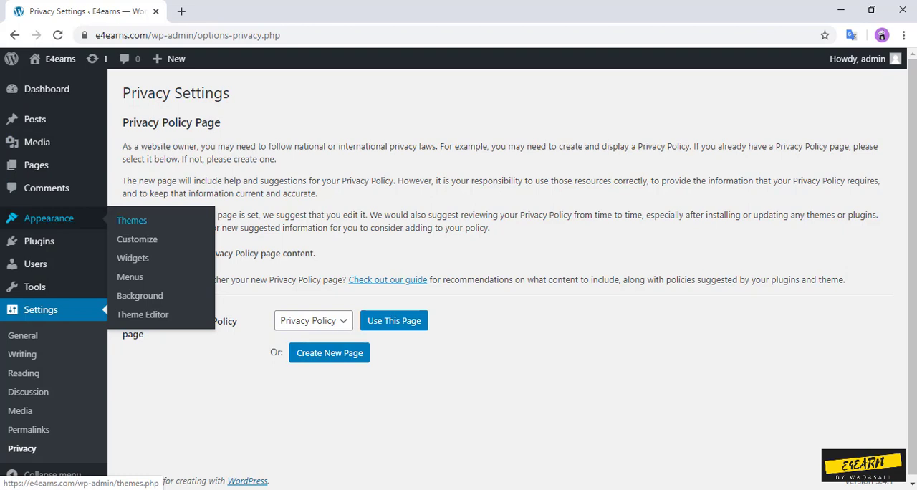
mouse_move(50, 59)
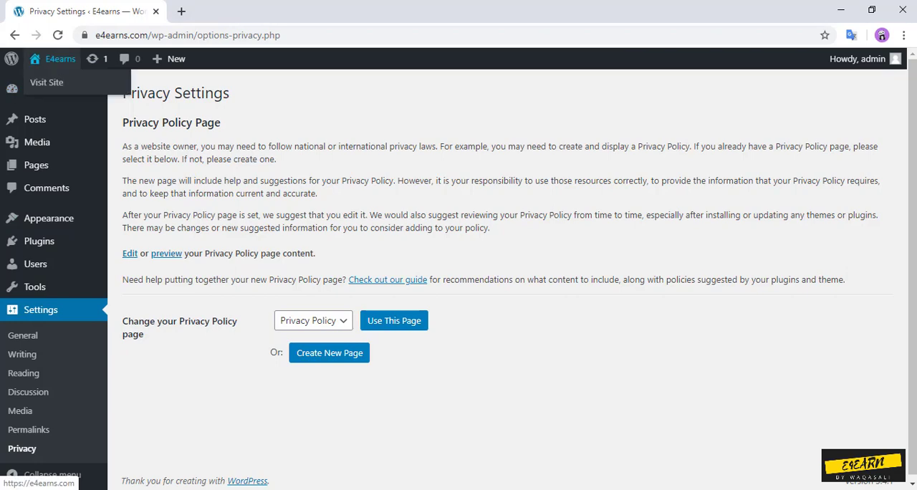
click(47, 82)
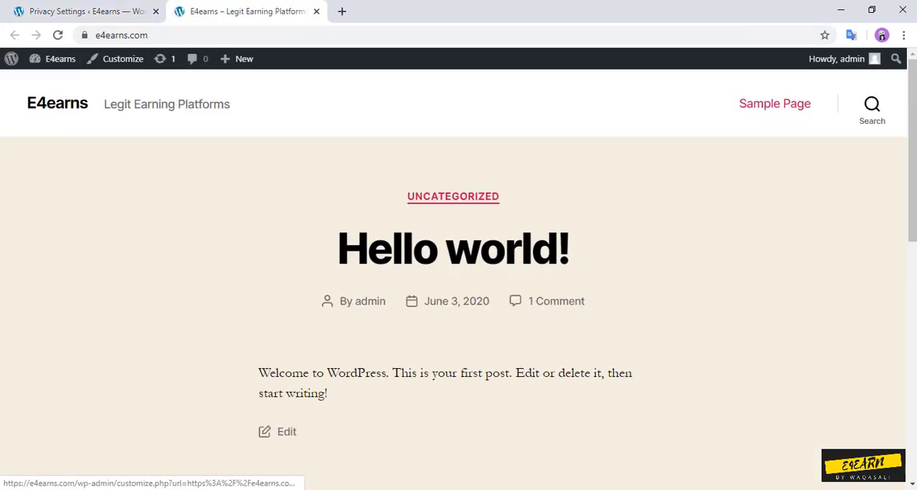
Step: Return to the WordPress admin and install the Newspaper theme from its downloaded zip file
click(86, 11)
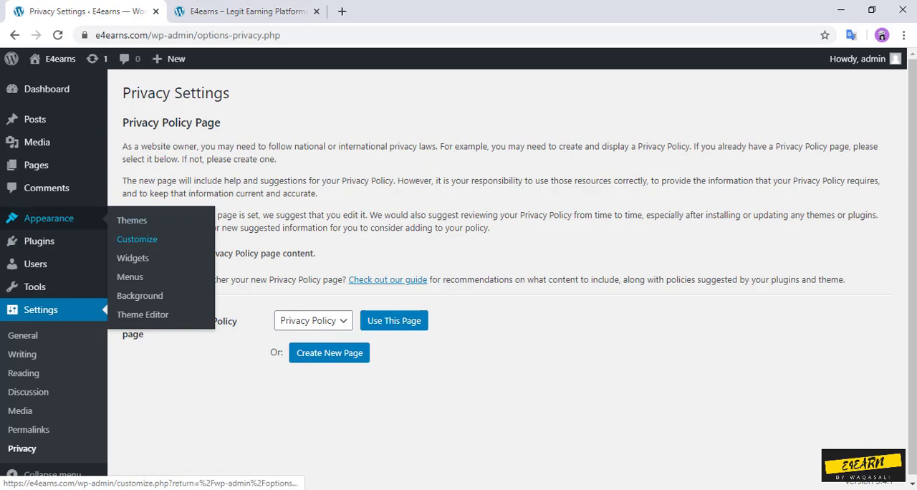
click(132, 220)
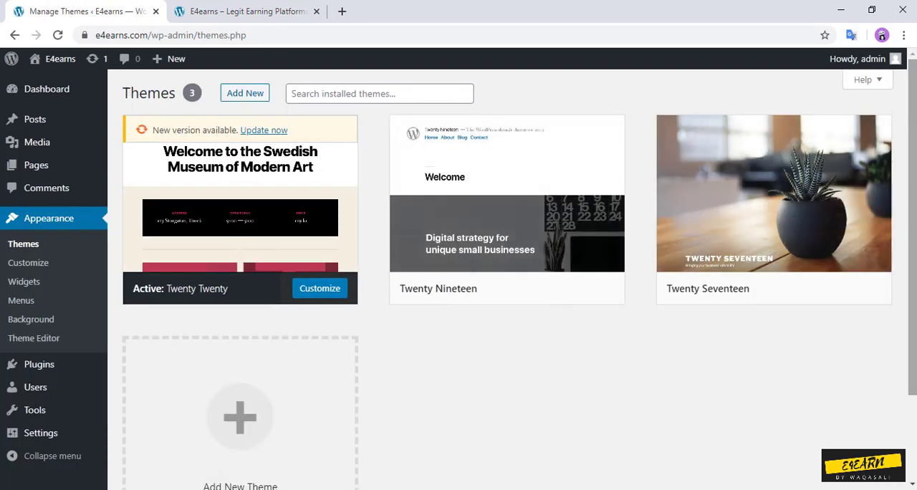
mouse_move(911, 200)
mouse_down()
mouse_move(911, 284)
mouse_move(911, 201)
mouse_up()
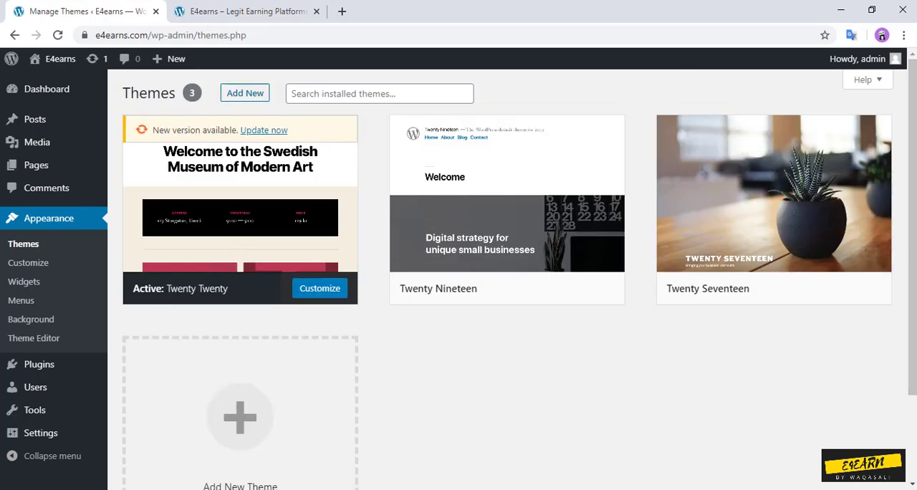
click(245, 93)
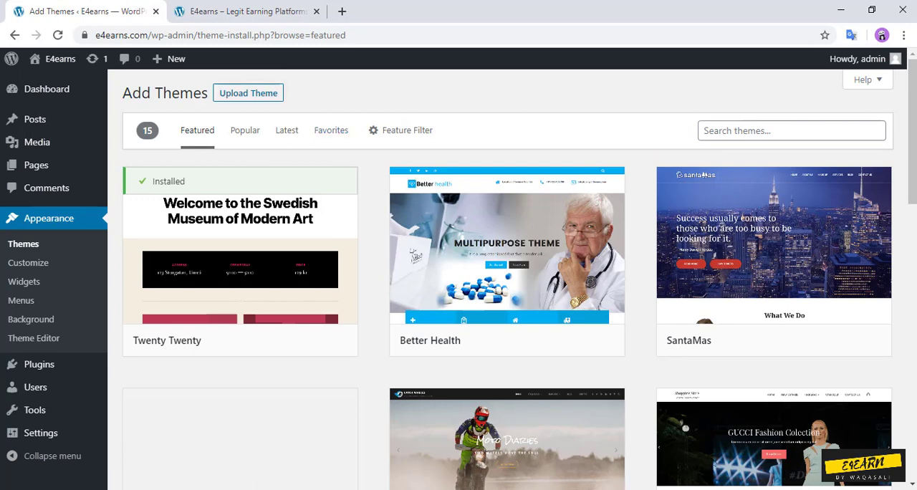
click(248, 93)
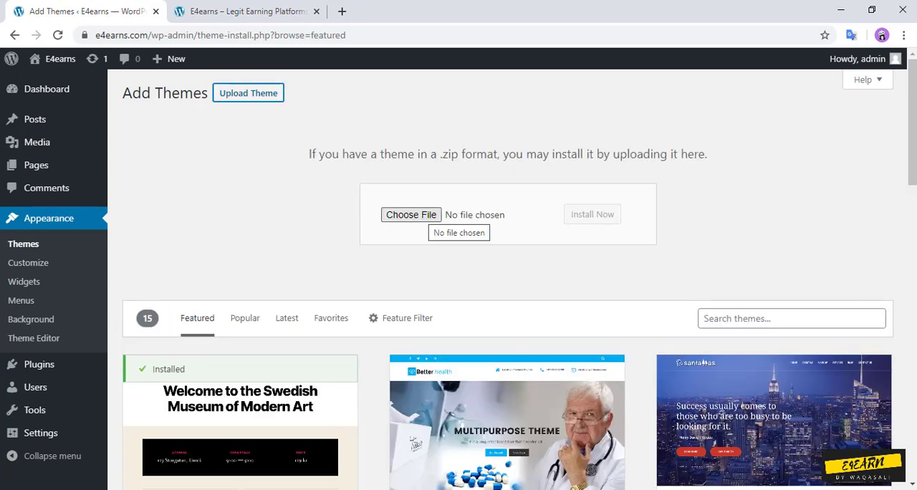
click(411, 215)
key(Return)
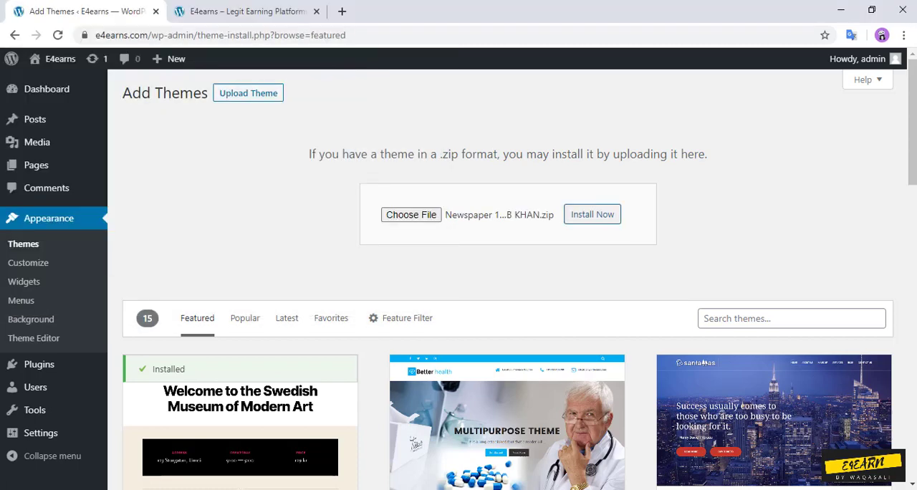
click(592, 214)
scroll(592, 214, down, 3)
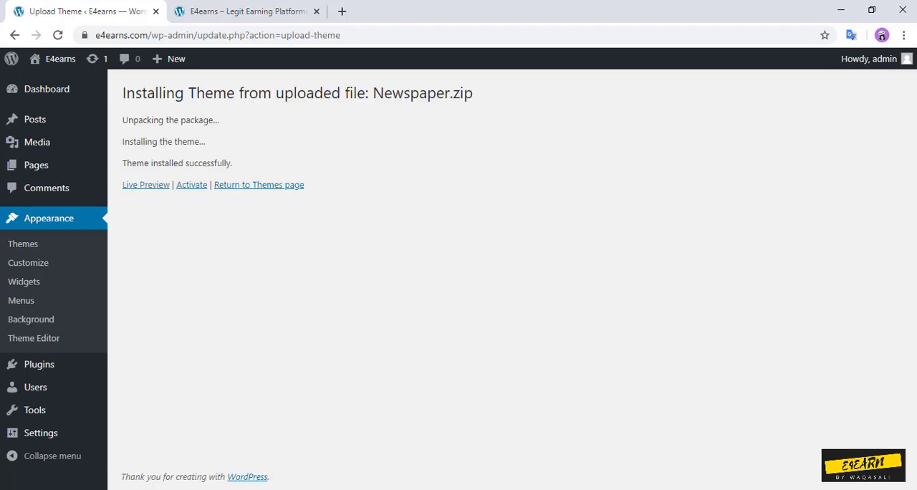
Step: Activate the Newspaper theme, and install and activate its tagDiv Composer, Cloud Library, Social Counter and Standard Pack plugins
drag(232, 163, 122, 163)
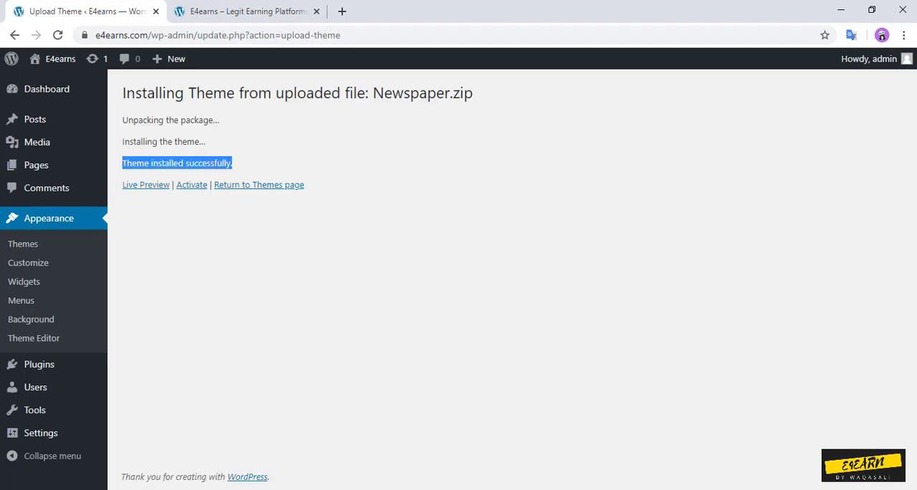
click(192, 184)
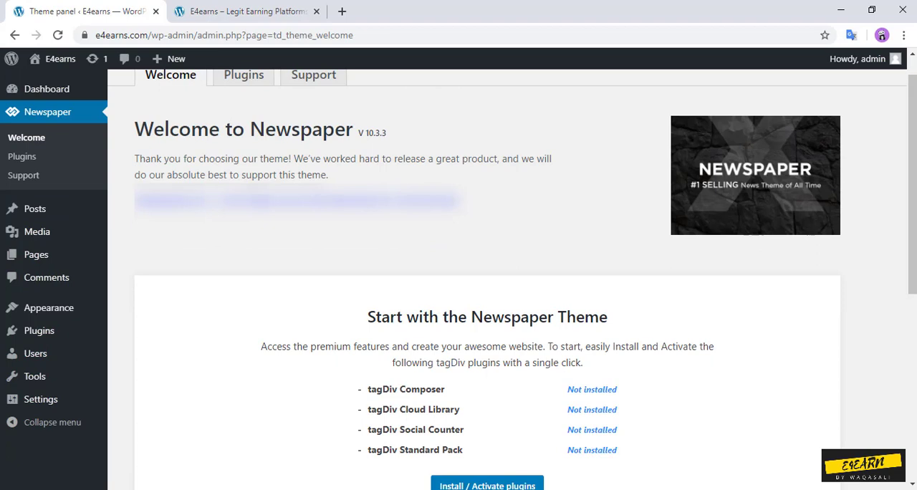
scroll(487, 286, down, 3)
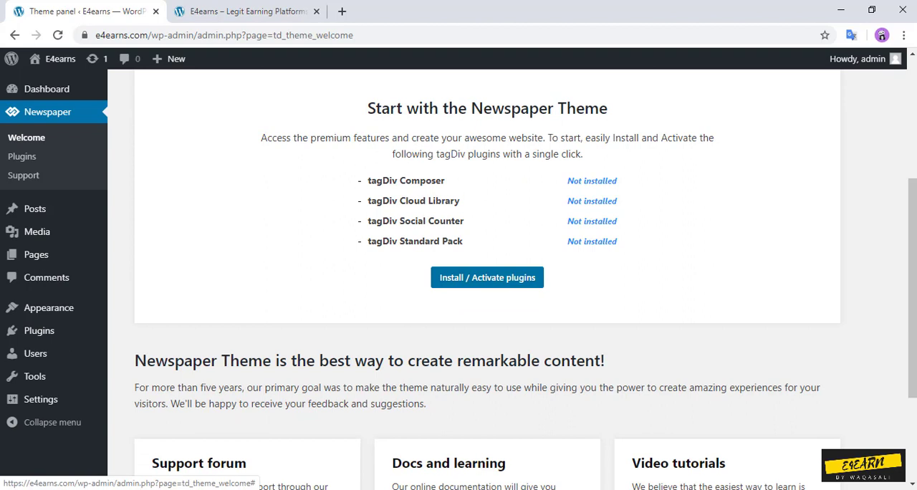
click(487, 277)
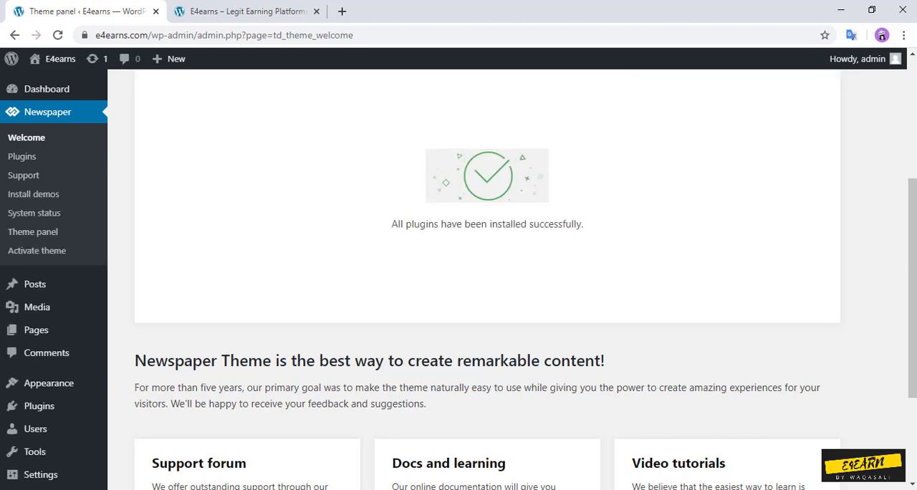
drag(912, 288, 912, 315)
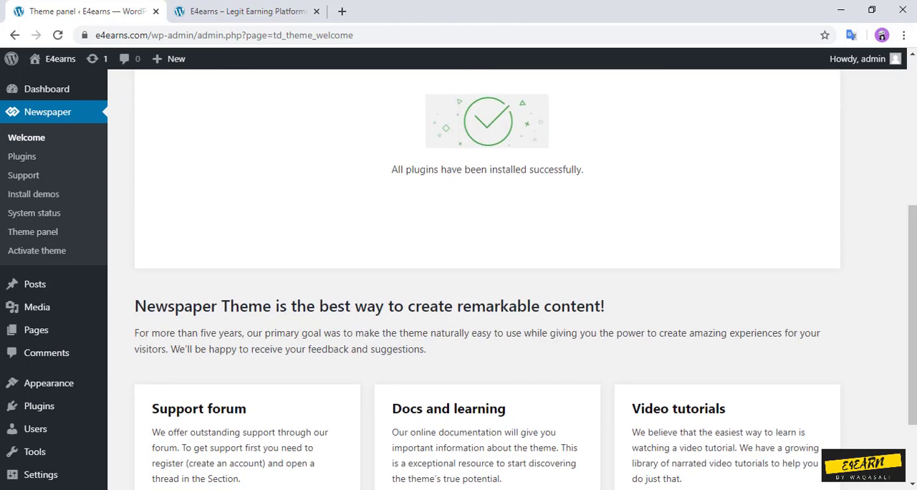
Step: Review the Newspaper theme's included and optional plugins, and check its Envato purchase code activation page
click(22, 157)
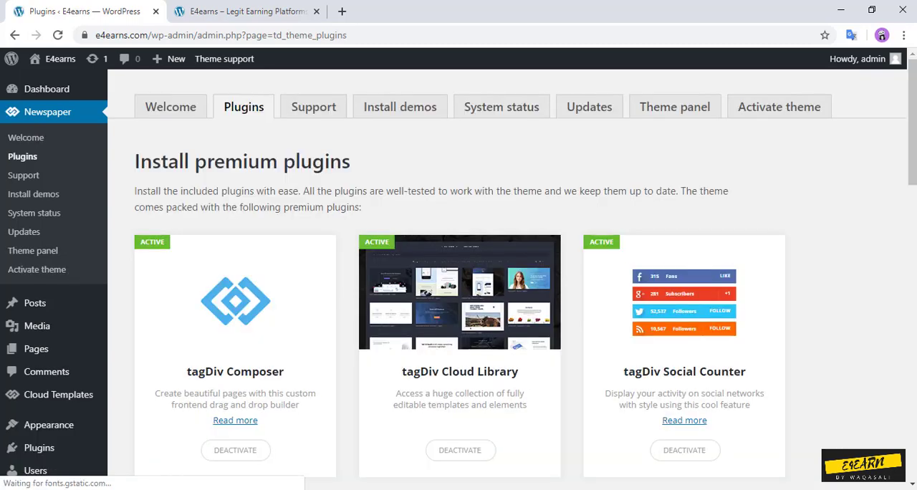
scroll(458, 280, down, 3)
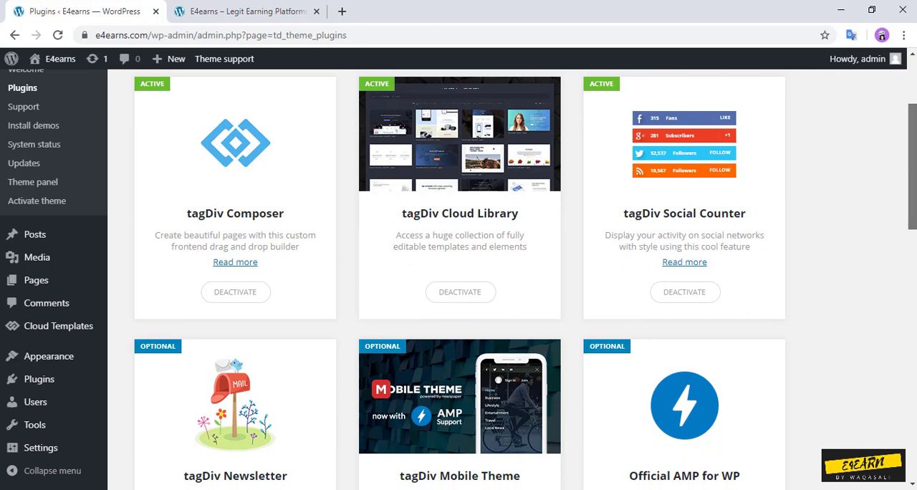
scroll(458, 279, down, 2)
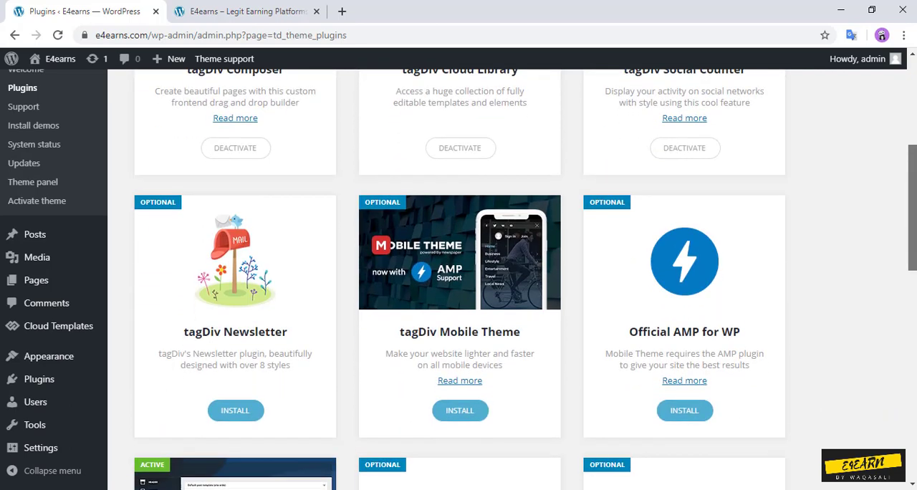
scroll(459, 280, down, 1)
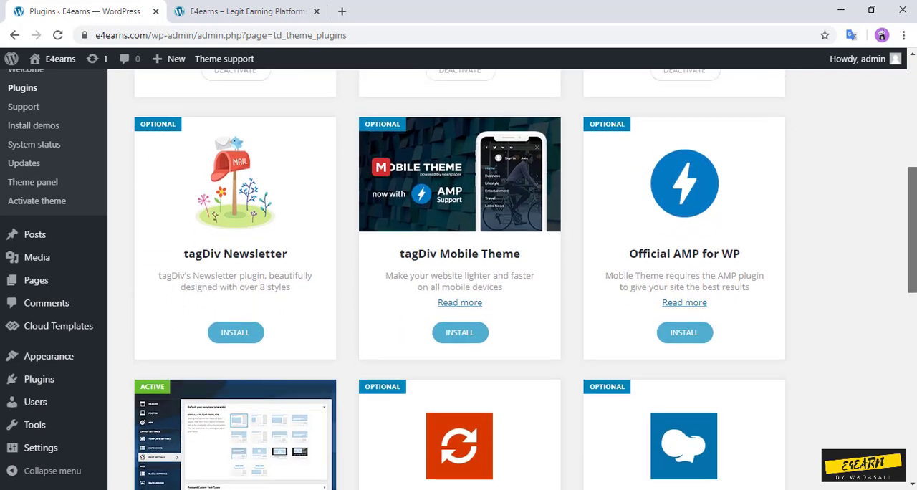
scroll(459, 279, down, 3)
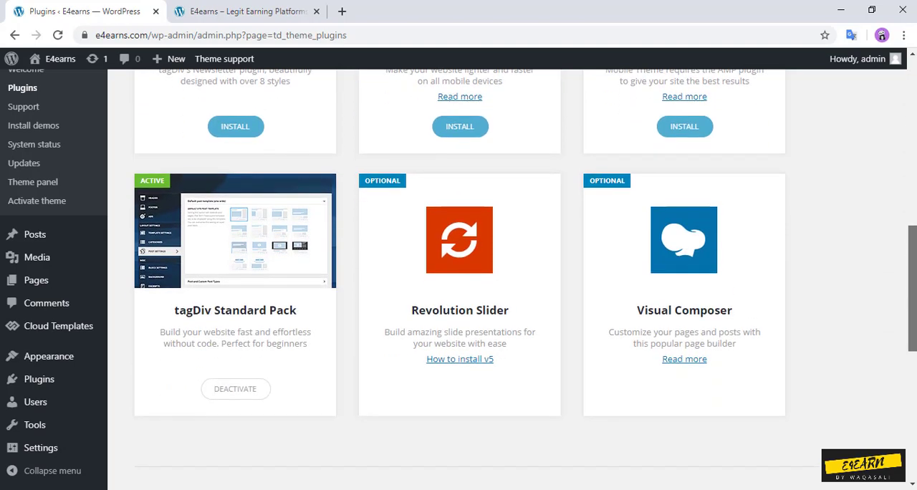
drag(913, 288, 912, 121)
click(779, 106)
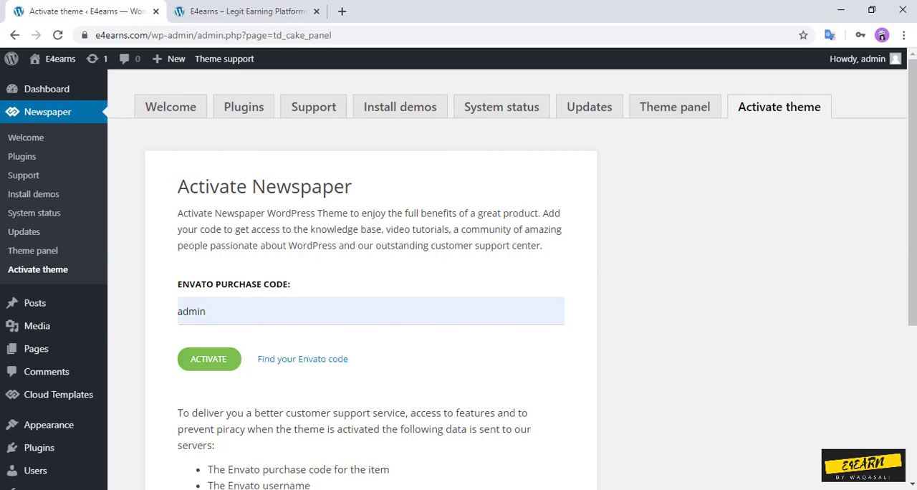
mouse_move(913, 179)
mouse_down()
mouse_move(913, 332)
mouse_move(912, 171)
mouse_up()
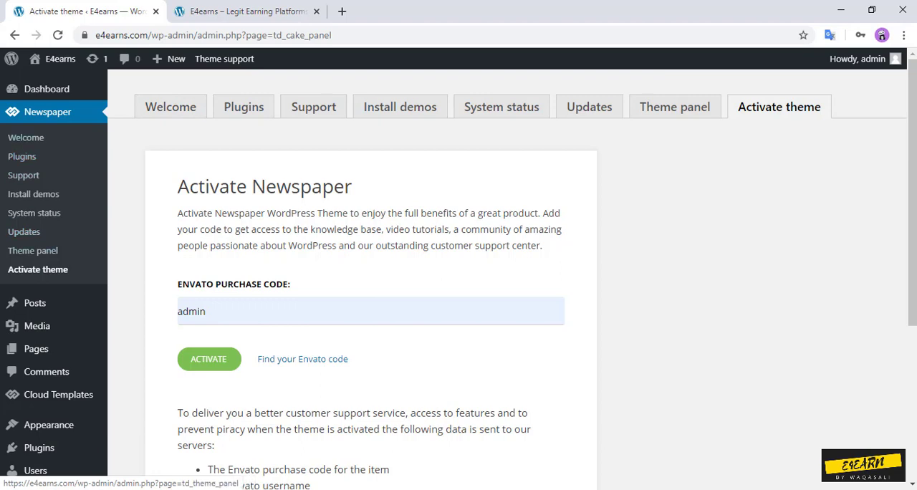
Step: Browse the Newspaper theme demos, preview the Tech News demo, and return to the demo list
click(32, 194)
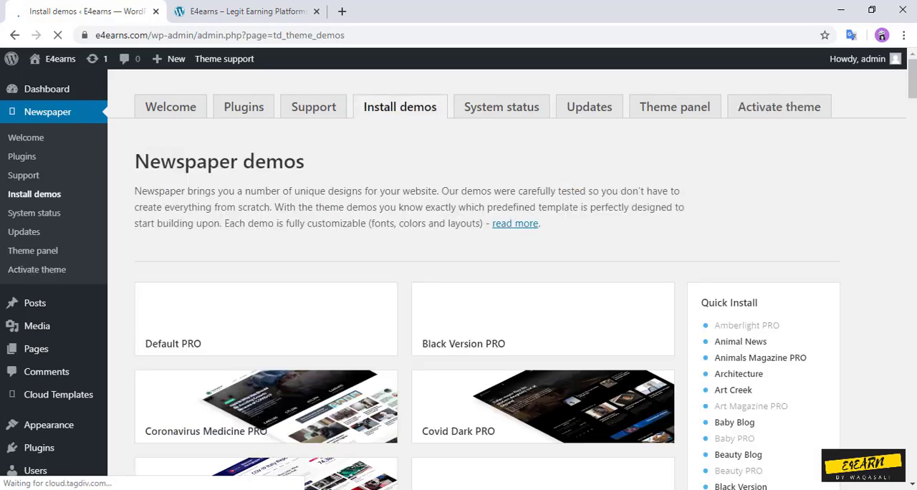
scroll(458, 279, down, 15)
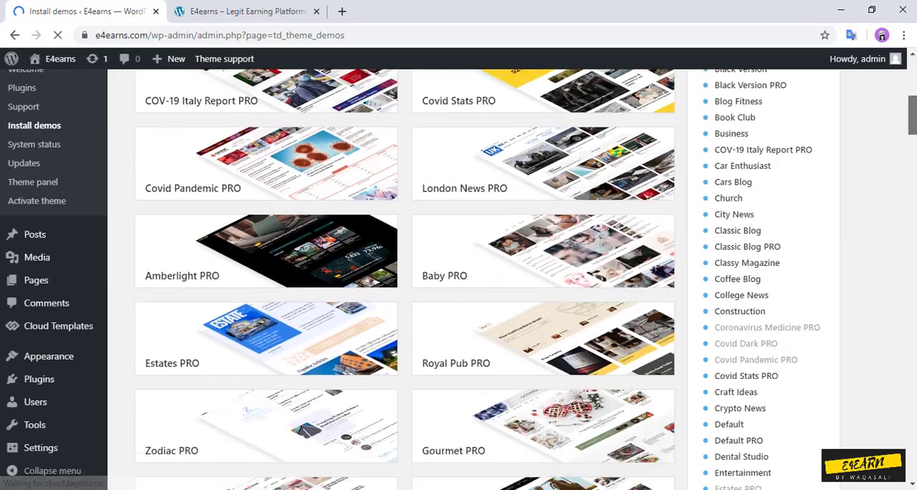
drag(912, 154, 911, 345)
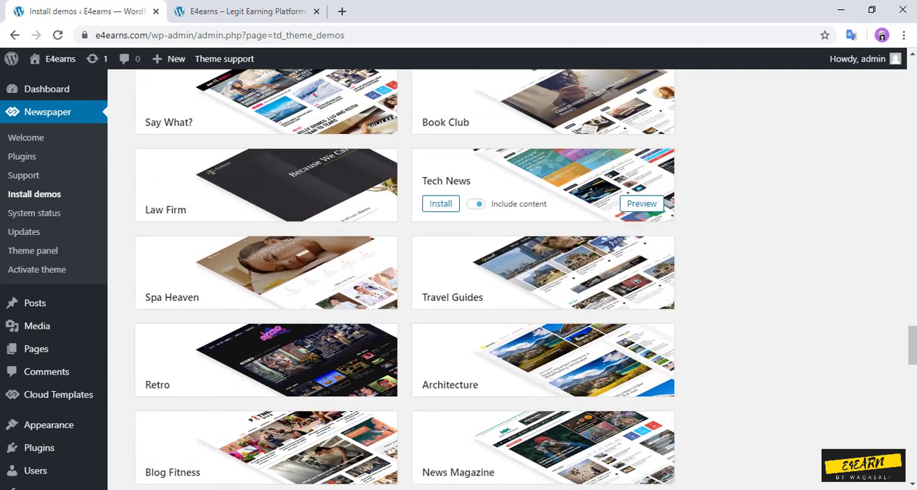
click(641, 204)
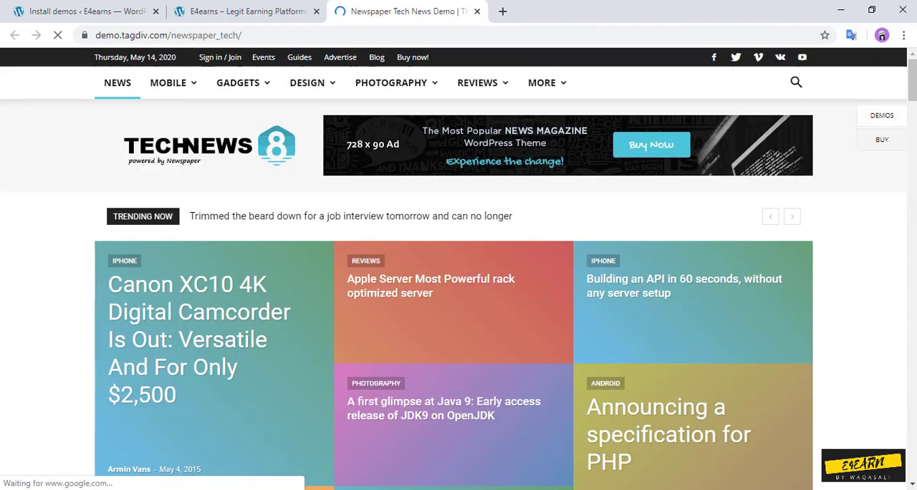
scroll(458, 272, down, 8)
drag(911, 146, 911, 64)
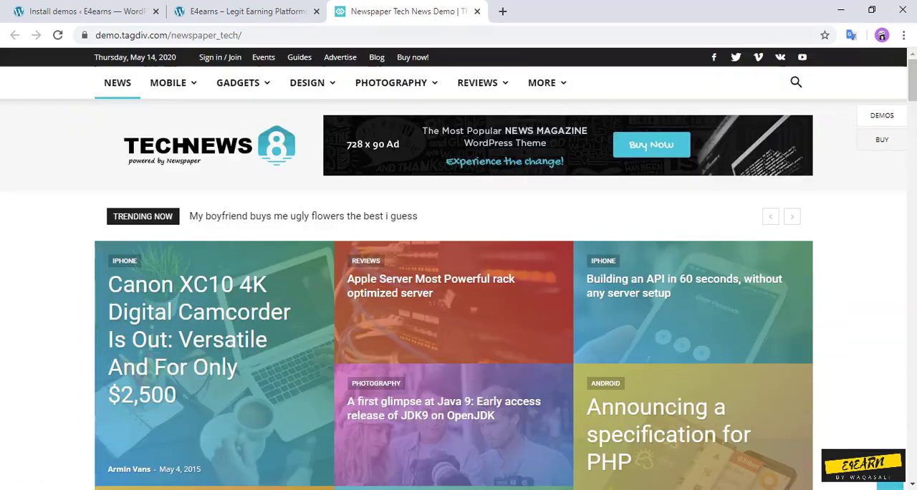
click(477, 11)
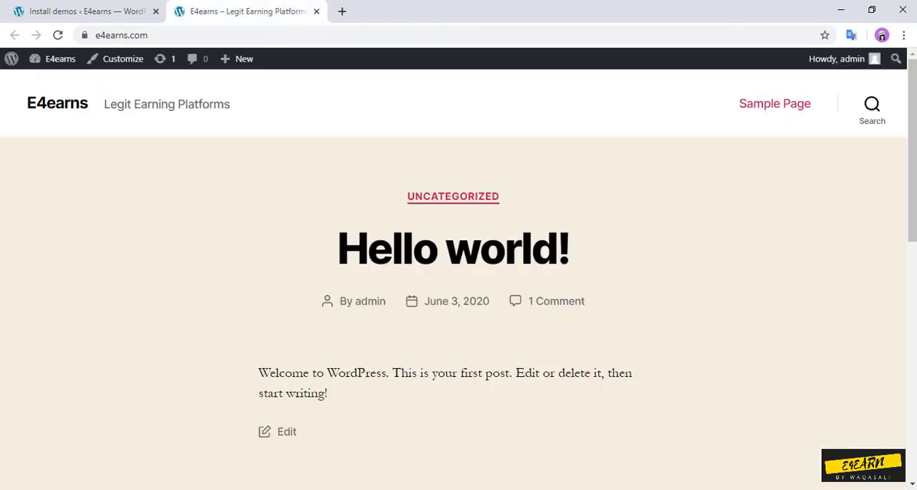
click(83, 11)
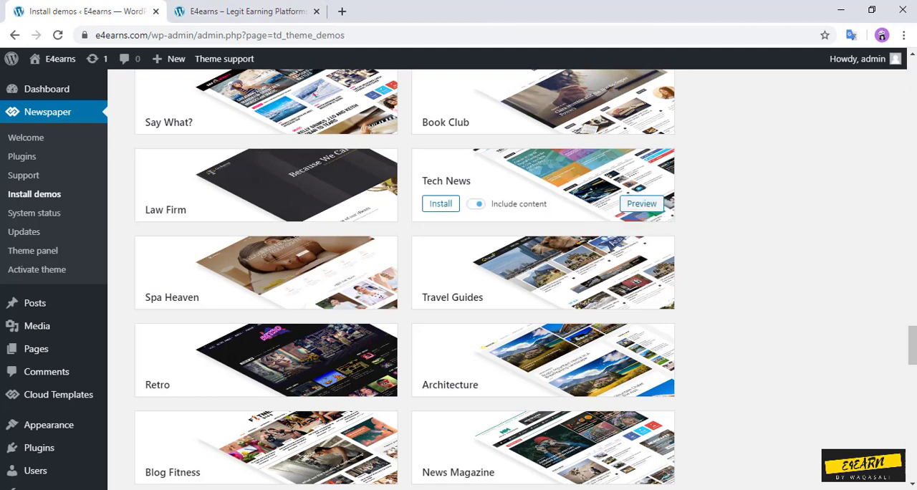
Step: Install the full Tech News demo with its content included, checking the live site during the installation
click(441, 204)
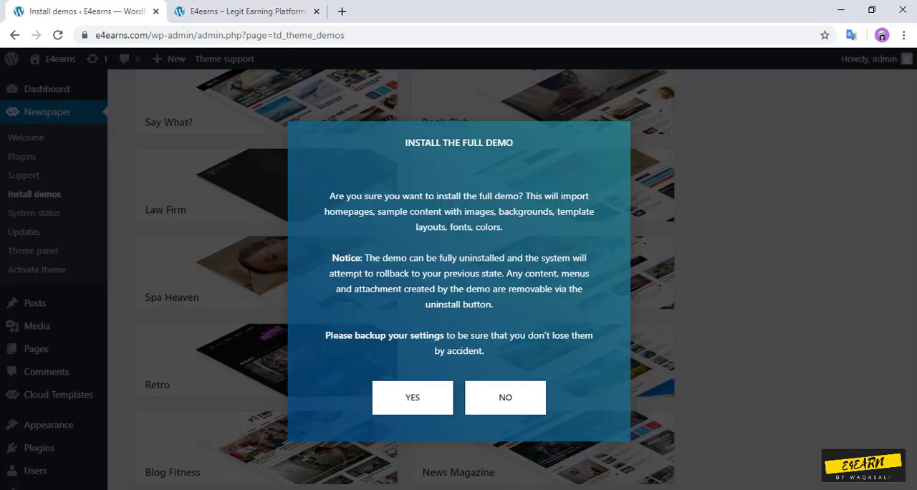
click(412, 397)
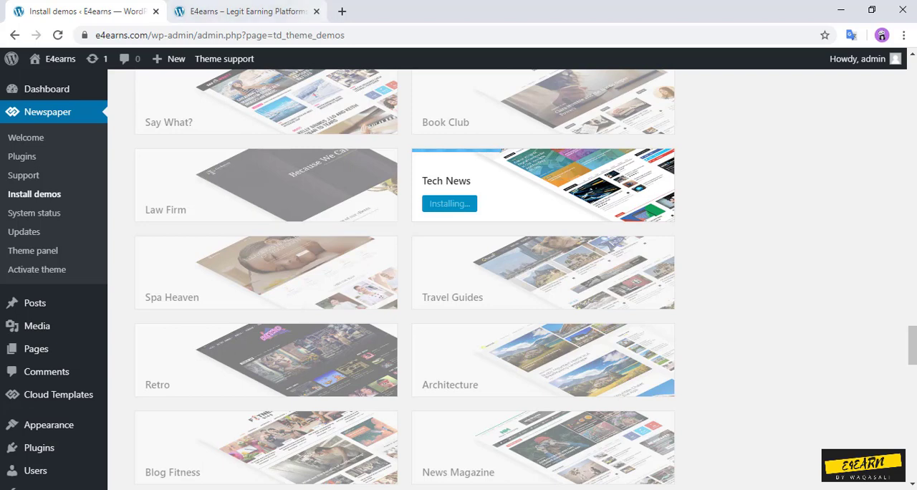
click(260, 11)
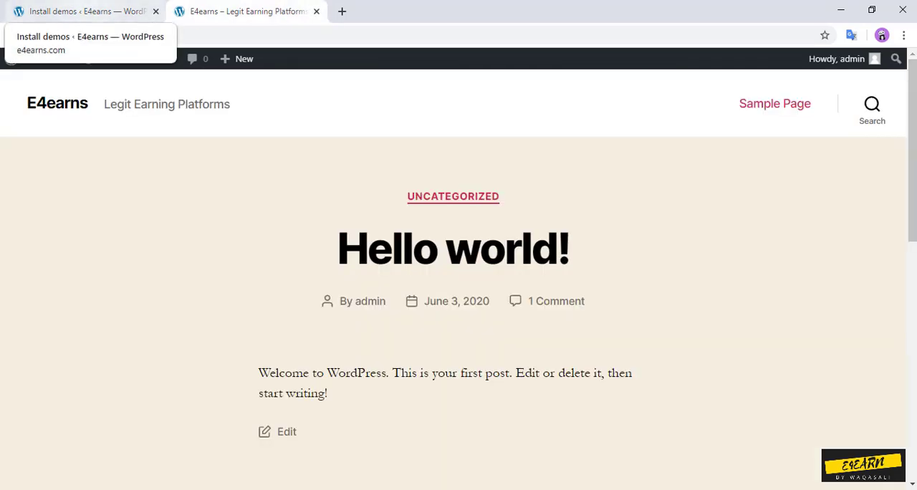
click(83, 10)
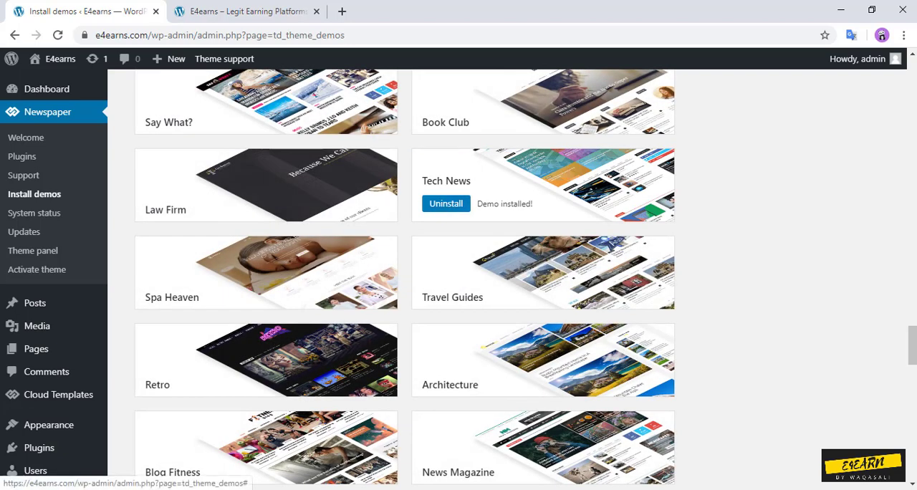
Step: Reload the live E4earns site and look through the homepage from the Tech News header to the latest articles
click(249, 11)
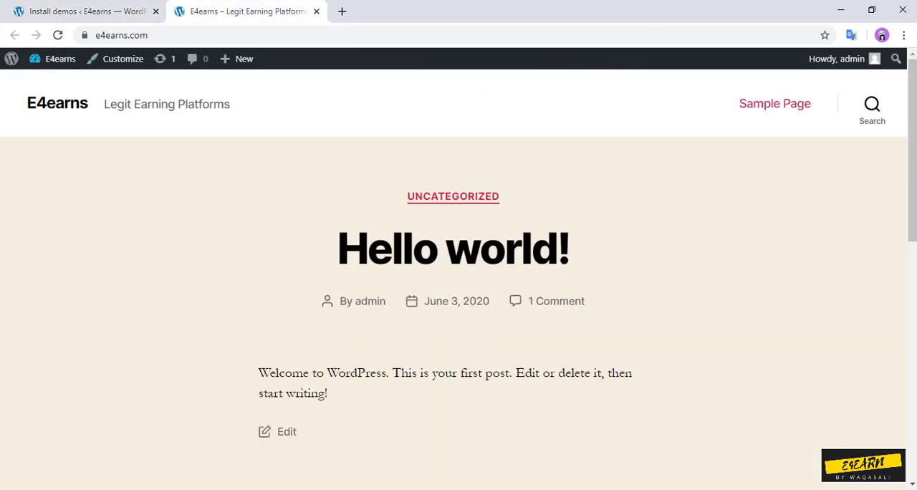
click(57, 35)
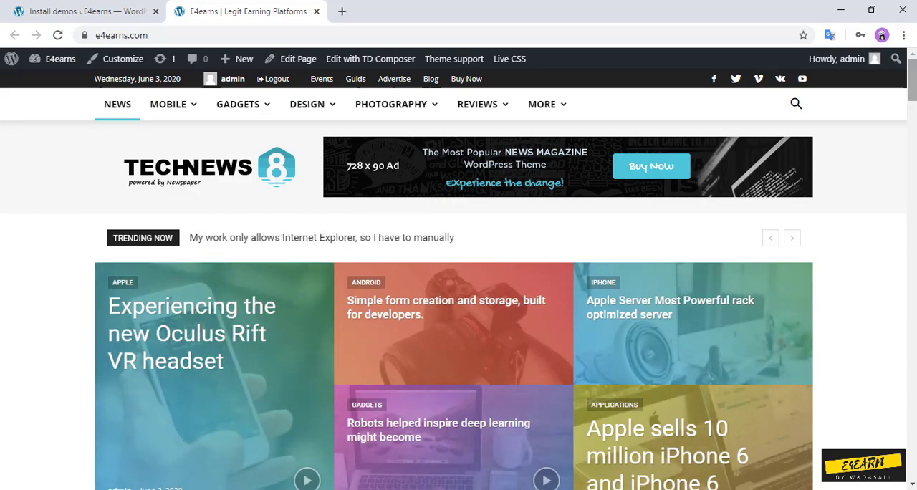
scroll(459, 275, down, 15)
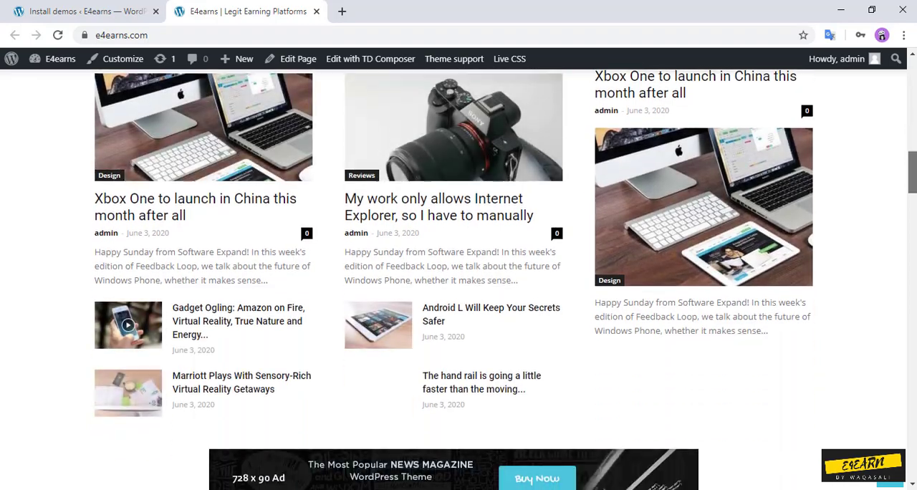
scroll(459, 274, down, 15)
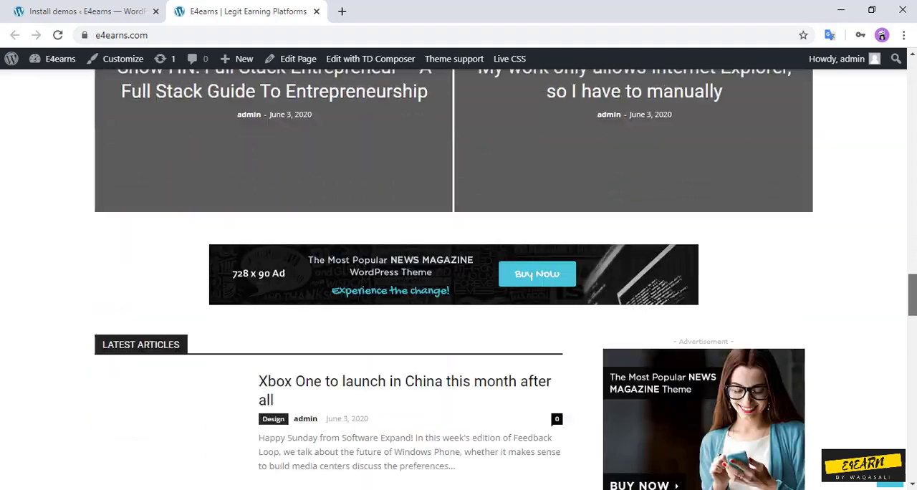
scroll(458, 274, down, 15)
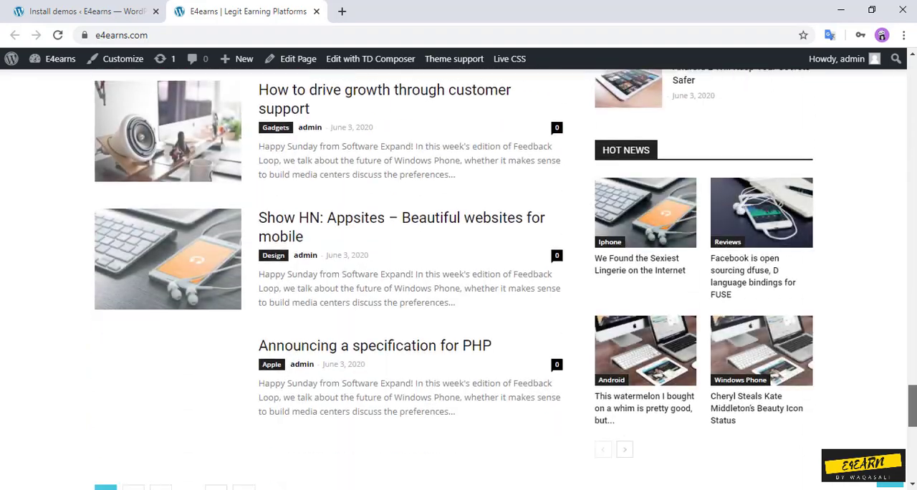
Step: Look through the rest of the live homepage down to the footer, and check the posts under the Photography menu
scroll(459, 275, down, 6)
scroll(458, 274, up, 2)
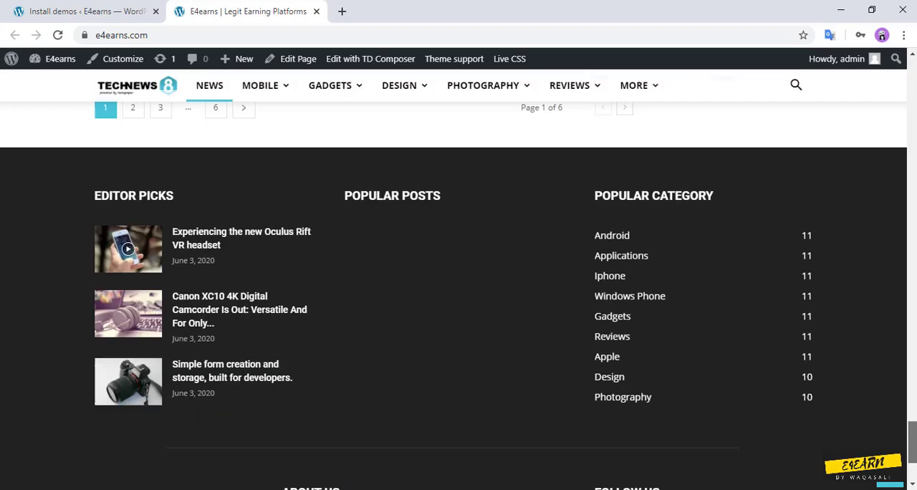
drag(911, 442, 911, 79)
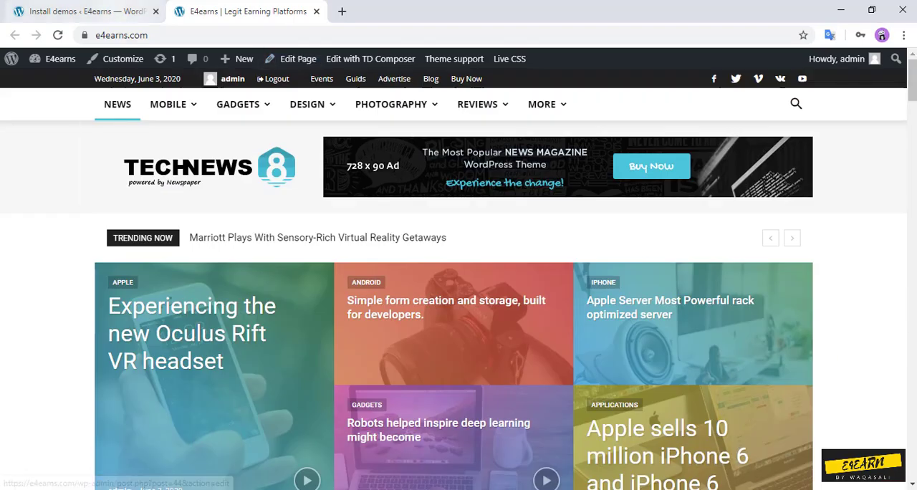
click(82, 11)
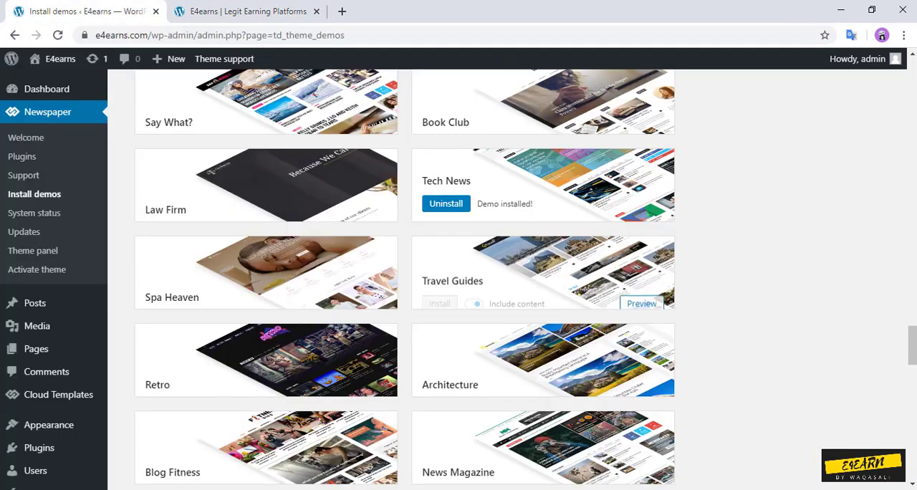
click(247, 12)
drag(911, 78, 911, 78)
mouse_move(392, 106)
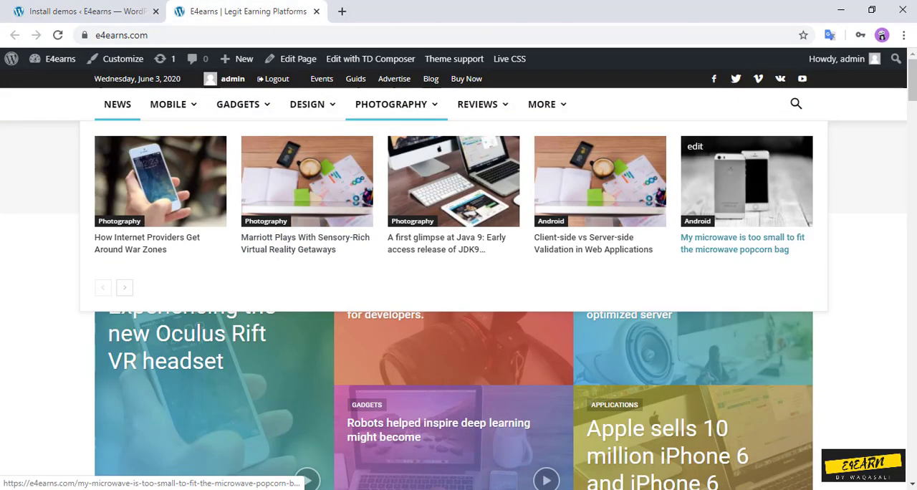
Step: Open the Newspaper theme panel and compare its header styles with the header on the live site
click(87, 11)
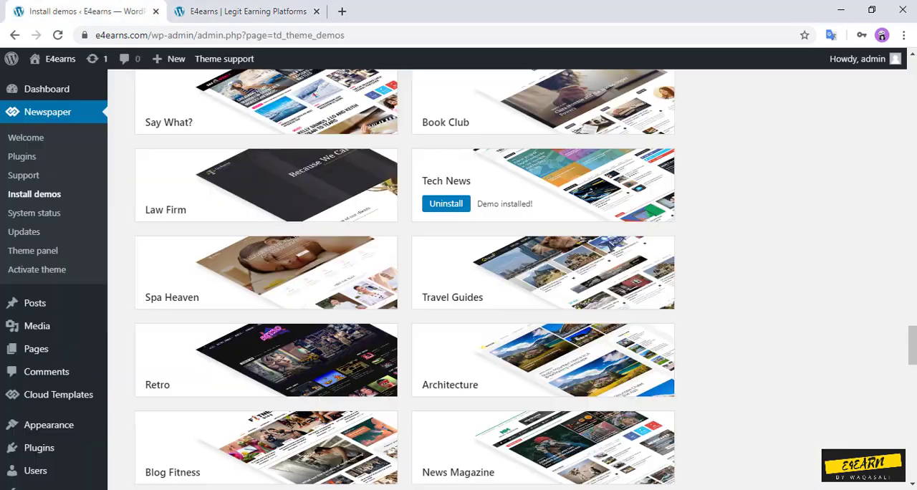
click(33, 250)
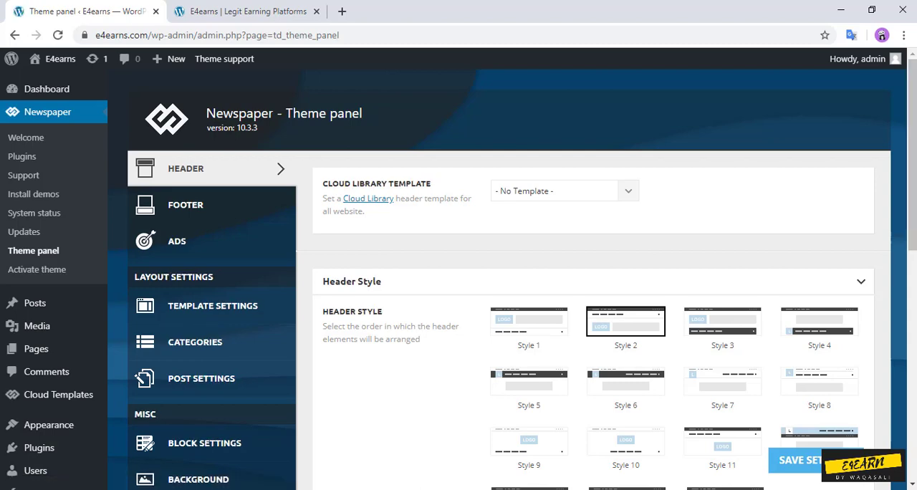
scroll(738, 343, down, 4)
scroll(737, 343, up, 4)
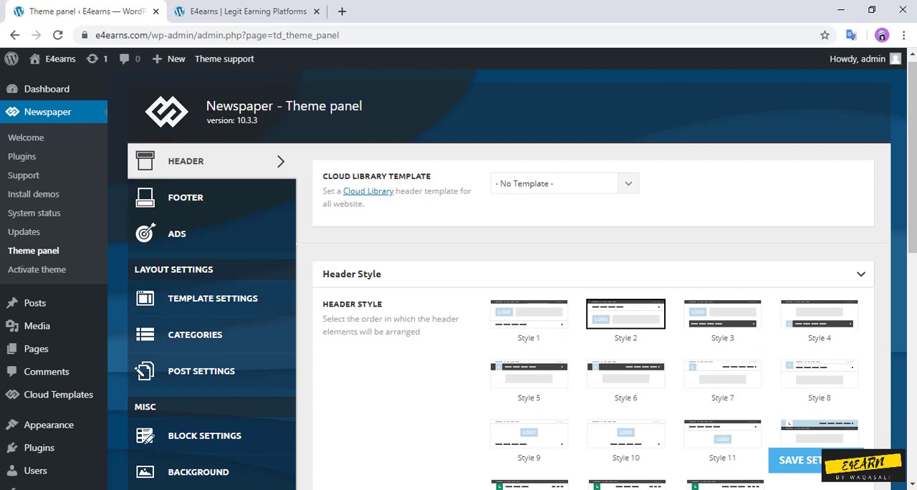
scroll(512, 274, up, 1)
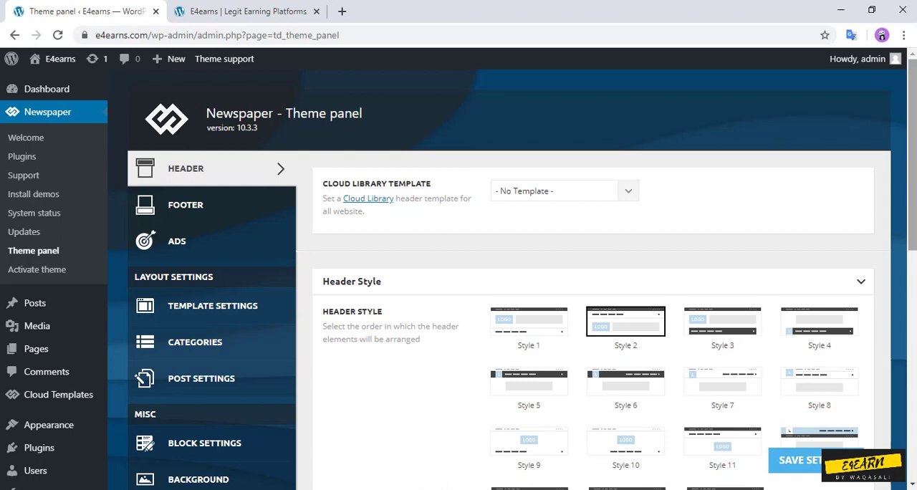
scroll(512, 274, down, 2)
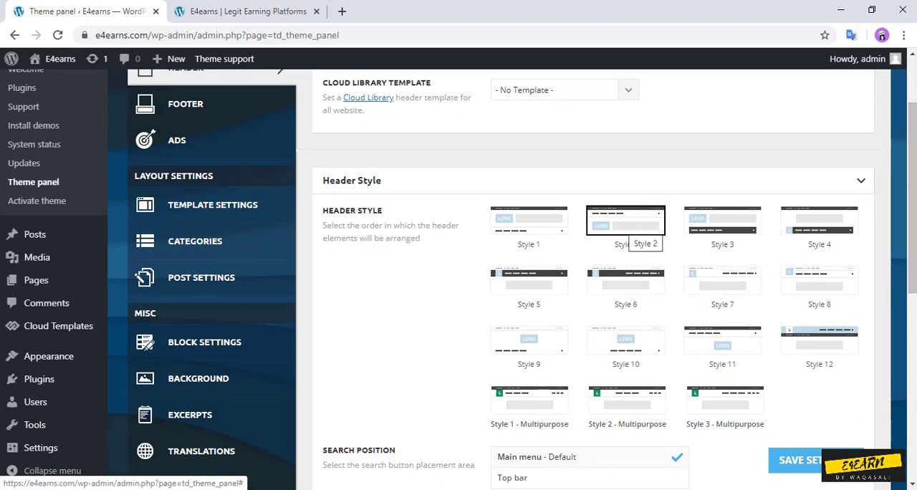
click(244, 11)
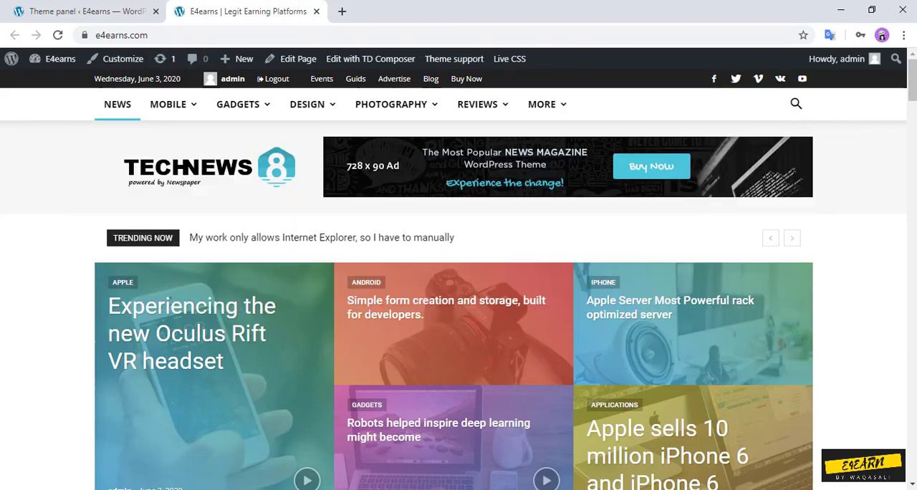
click(82, 12)
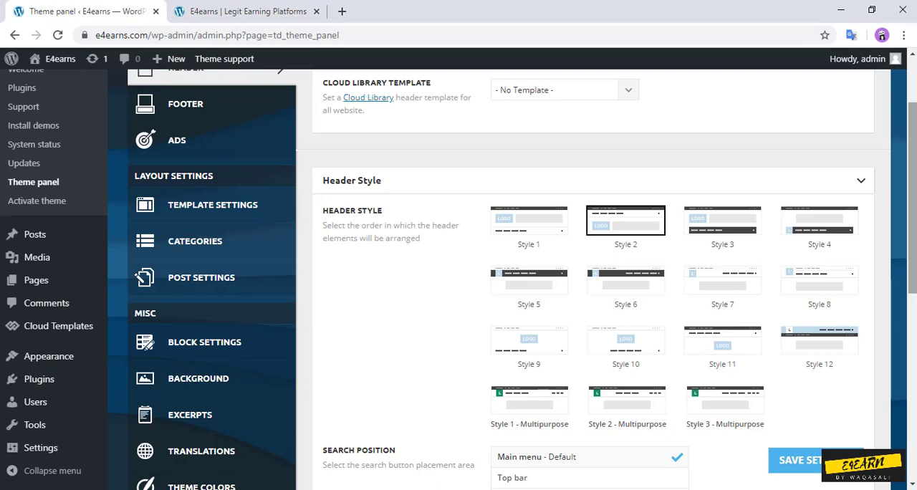
Step: Review the header's search position and Top Bar settings in the theme panel, checking them against the live site
scroll(512, 279, down, 2)
scroll(512, 279, down, 2)
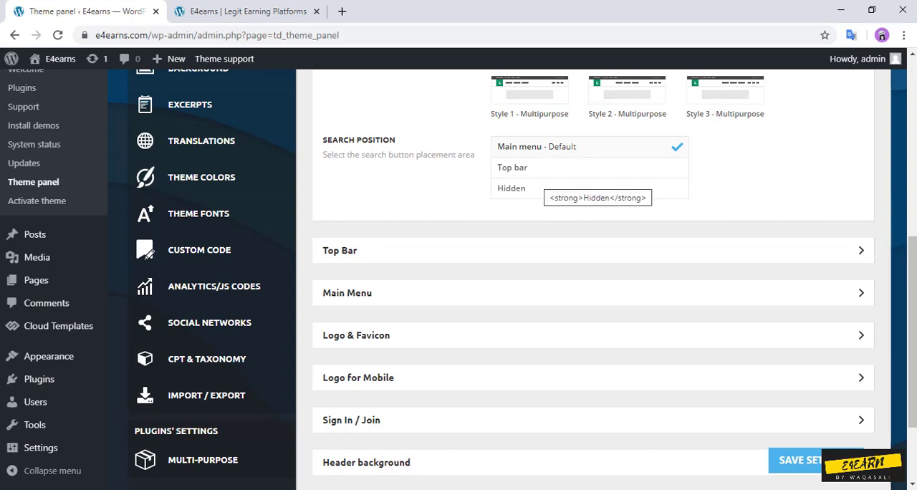
click(247, 11)
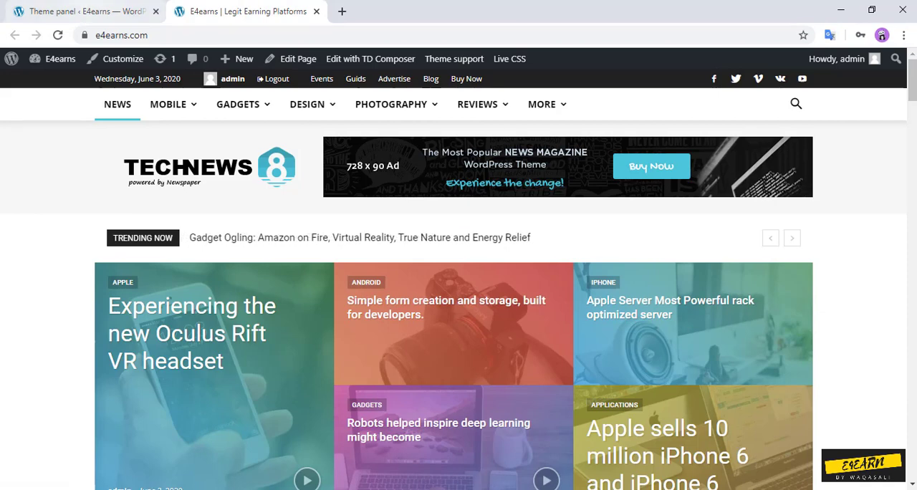
click(82, 10)
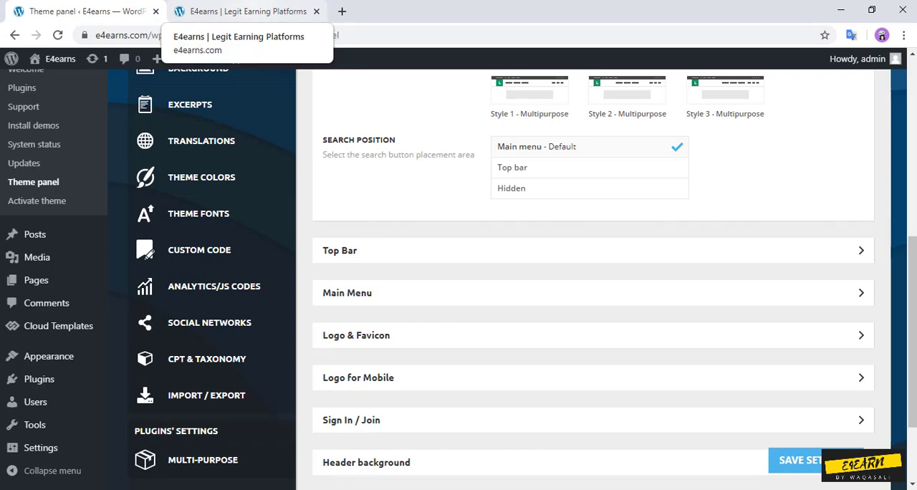
click(340, 250)
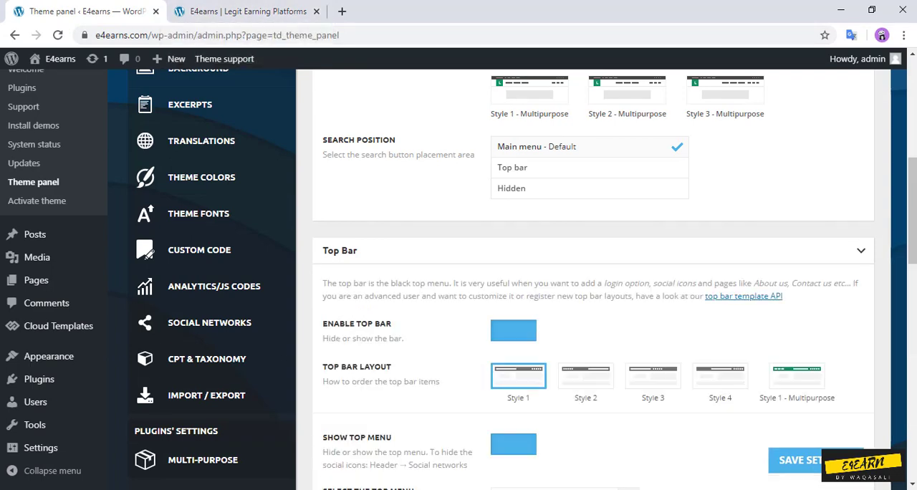
scroll(524, 280, down, 3)
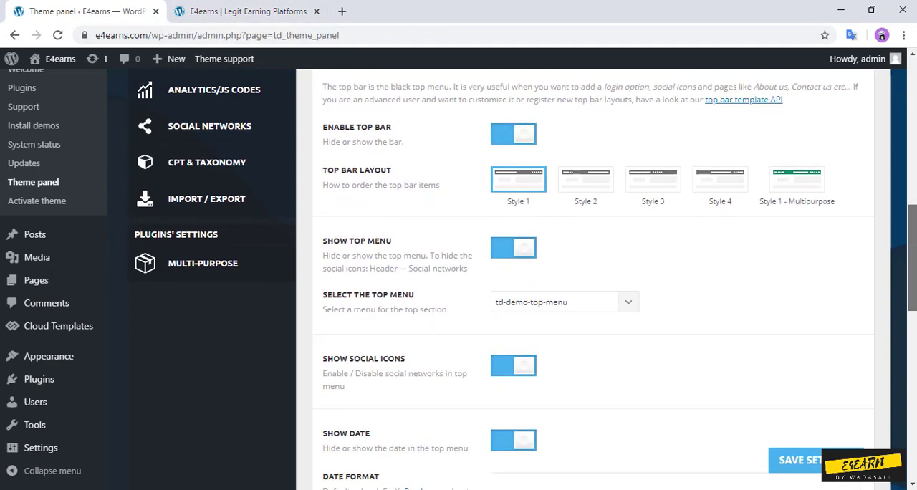
scroll(525, 280, down, 1)
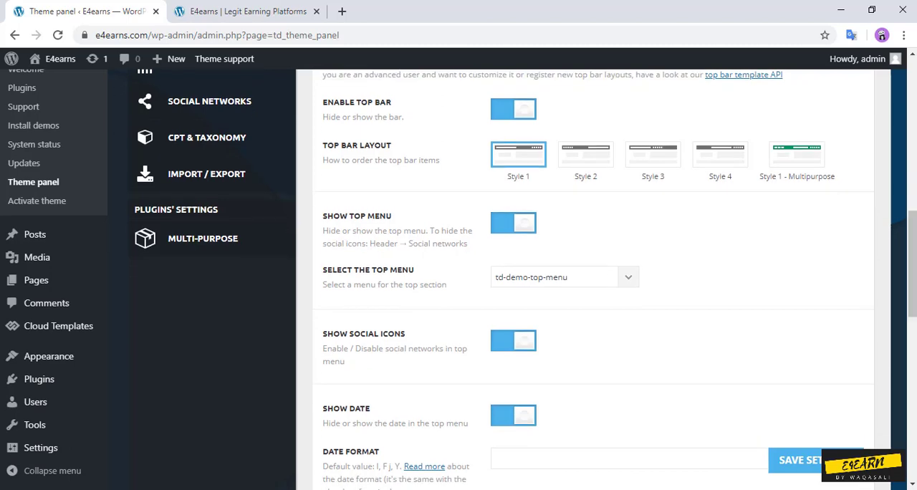
scroll(525, 279, up, 9)
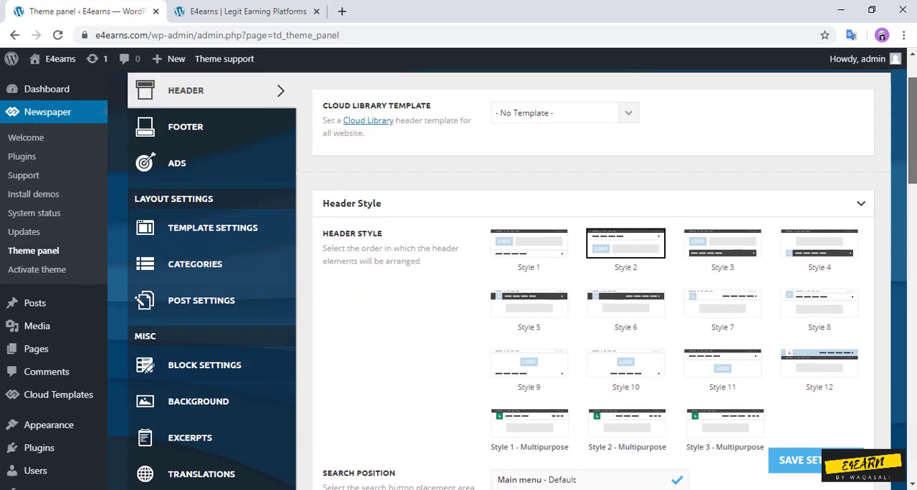
scroll(512, 275, up, 1)
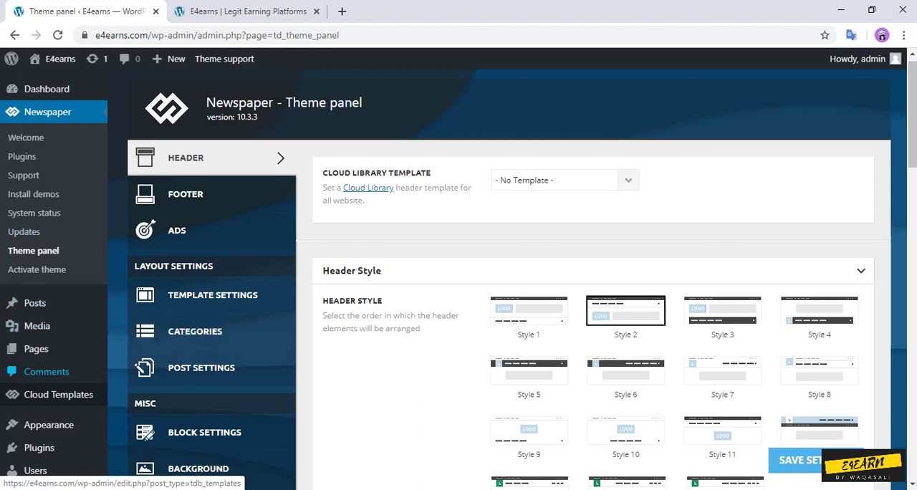
Step: Open the WordPress Menus page in a separate tab, keeping the theme panel and the live site open
mouse_move(49, 425)
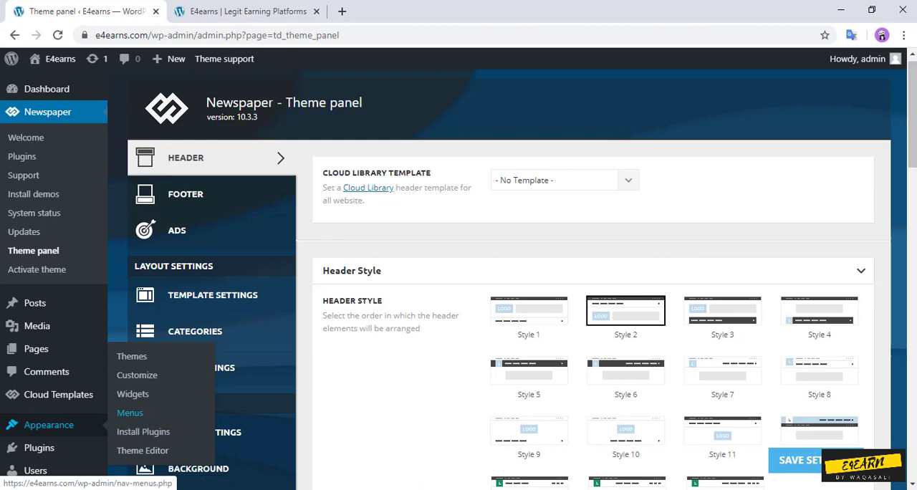
click(130, 412)
drag(408, 11, 249, 12)
click(406, 11)
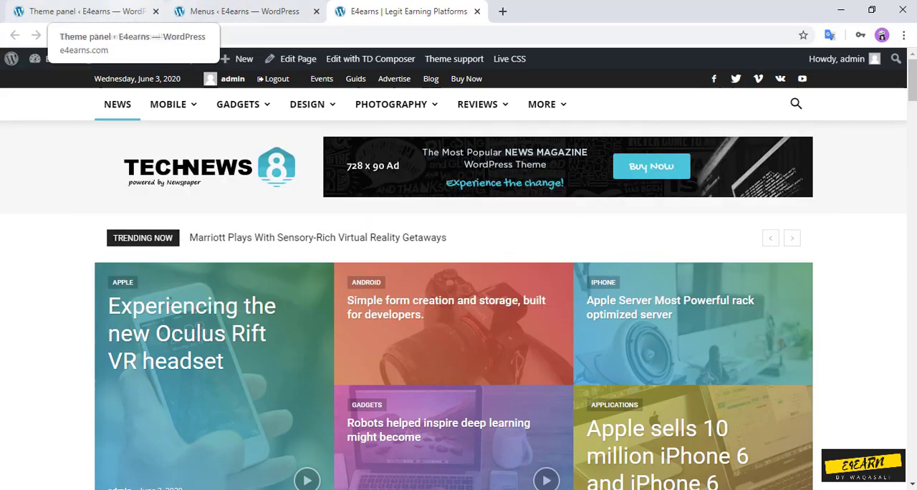
click(79, 11)
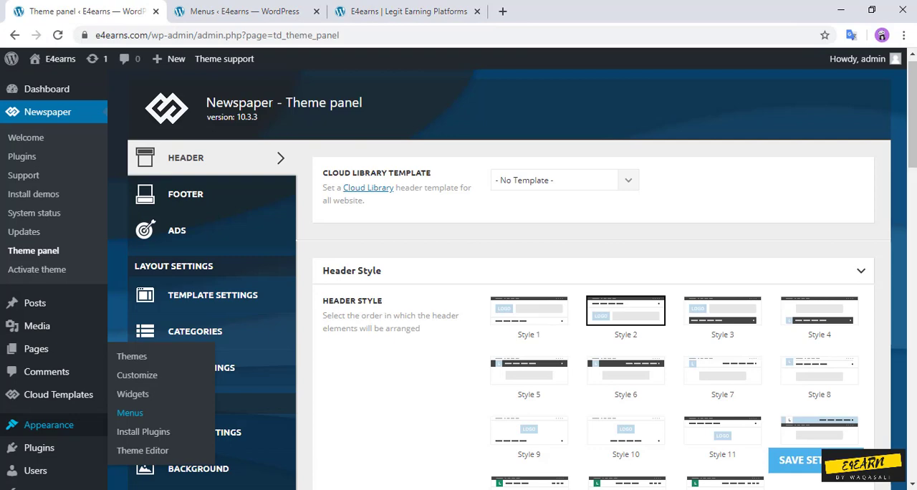
click(401, 11)
click(251, 11)
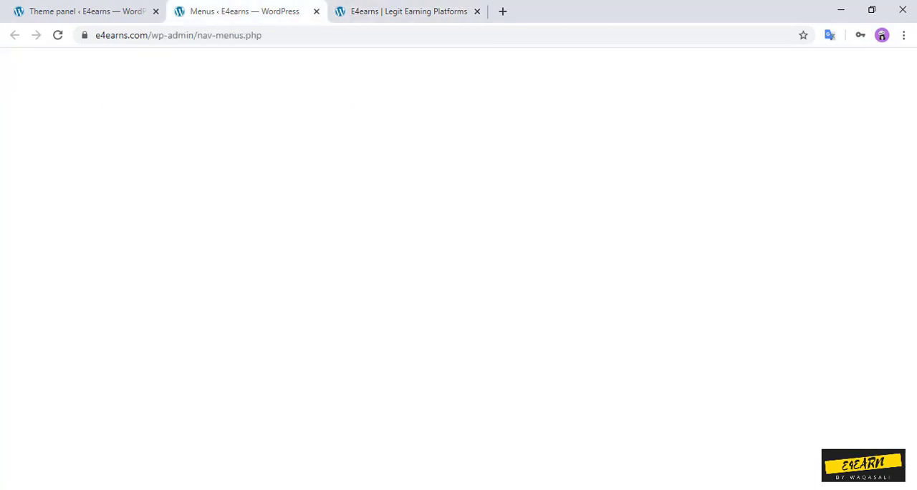
Step: Load td-demo-top-menu (Top Header Menu) for editing
mouse_move(912, 179)
mouse_down()
mouse_move(912, 228)
mouse_move(912, 192)
mouse_up()
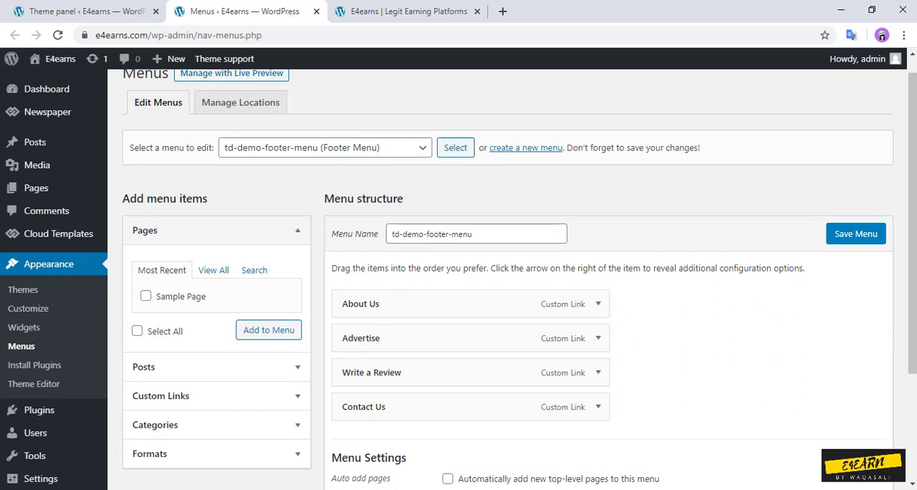
click(325, 148)
click(325, 192)
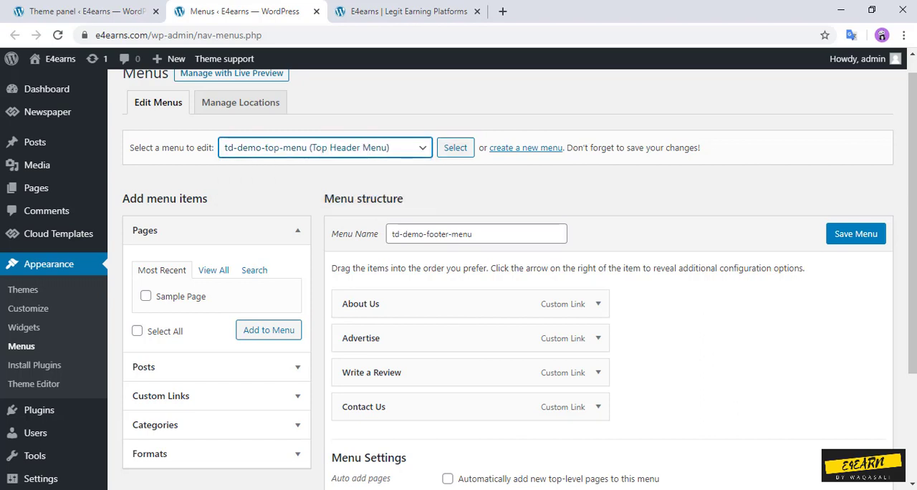
click(455, 147)
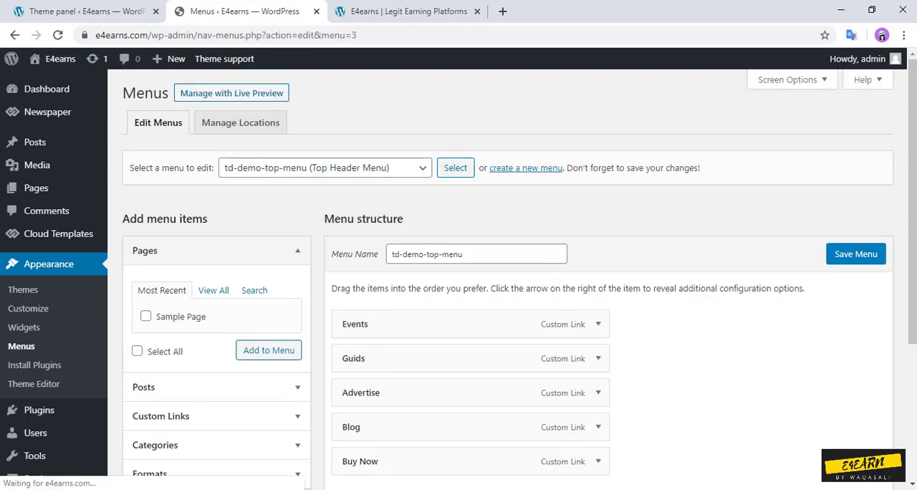
Step: Remove the Events and Guids items from td-demo-top-menu
scroll(501, 287, down, 2)
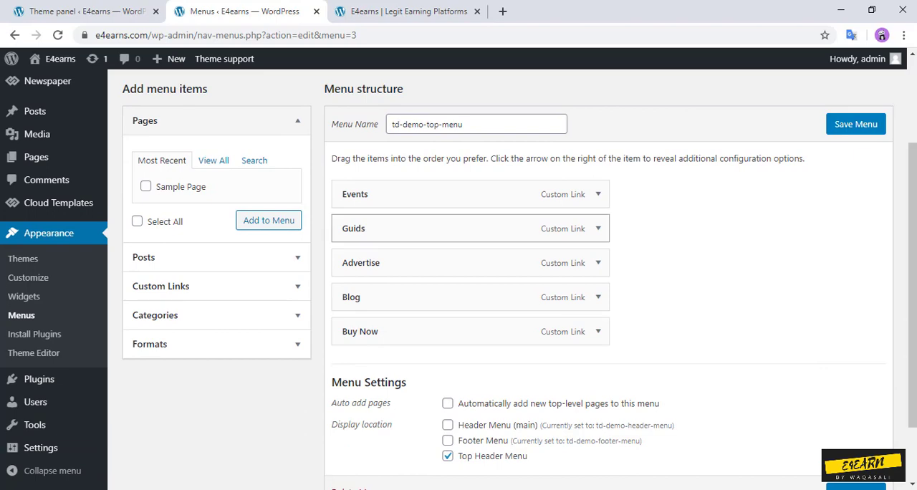
click(598, 194)
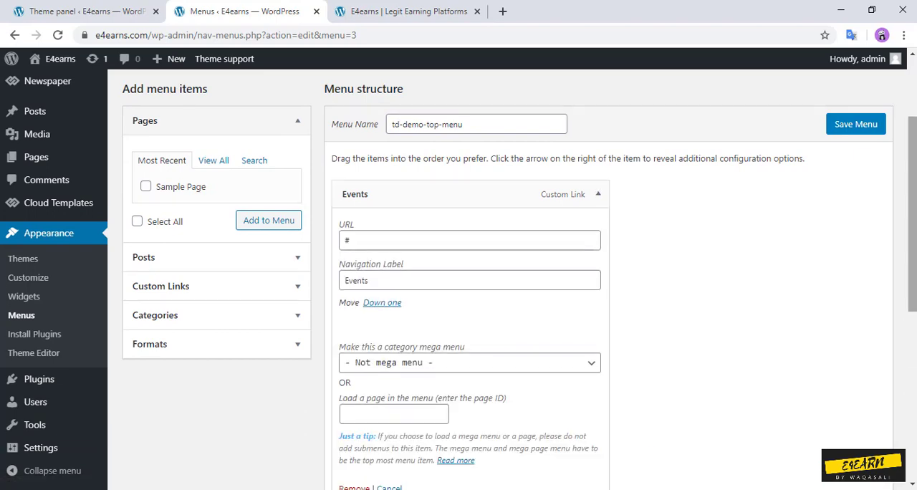
drag(912, 207, 911, 264)
click(354, 362)
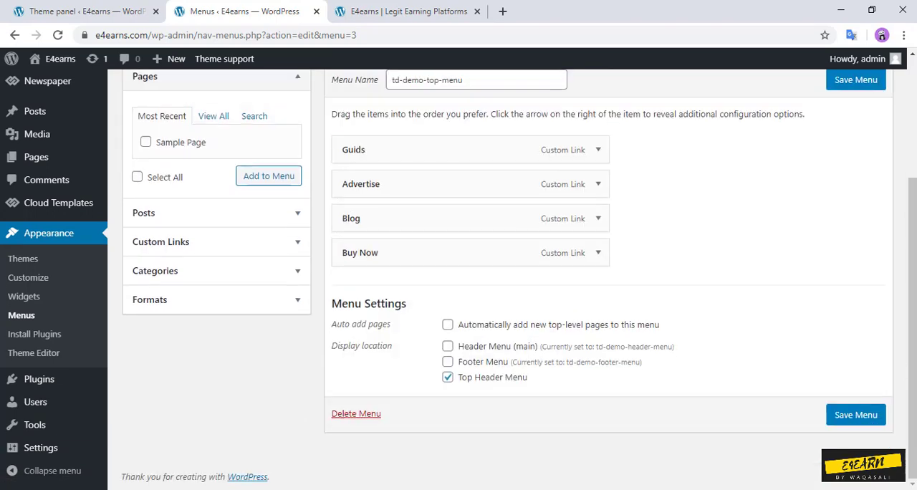
click(598, 150)
scroll(598, 149, down, 1)
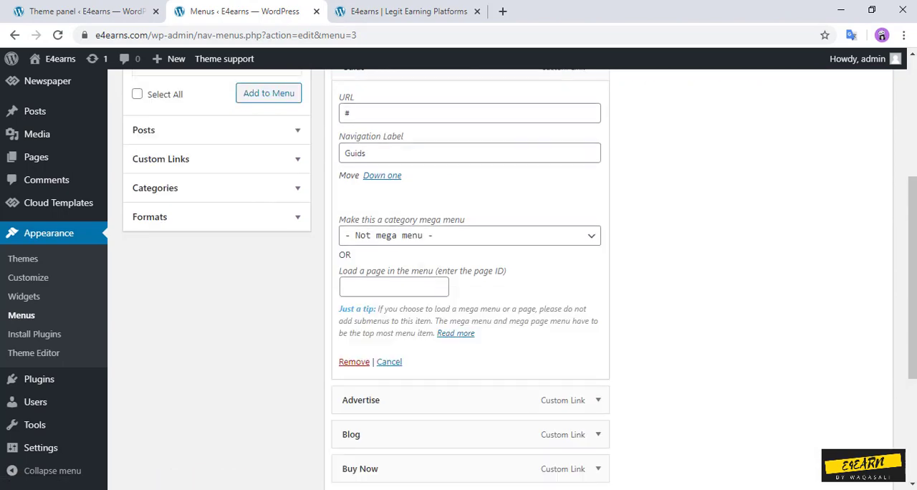
click(352, 420)
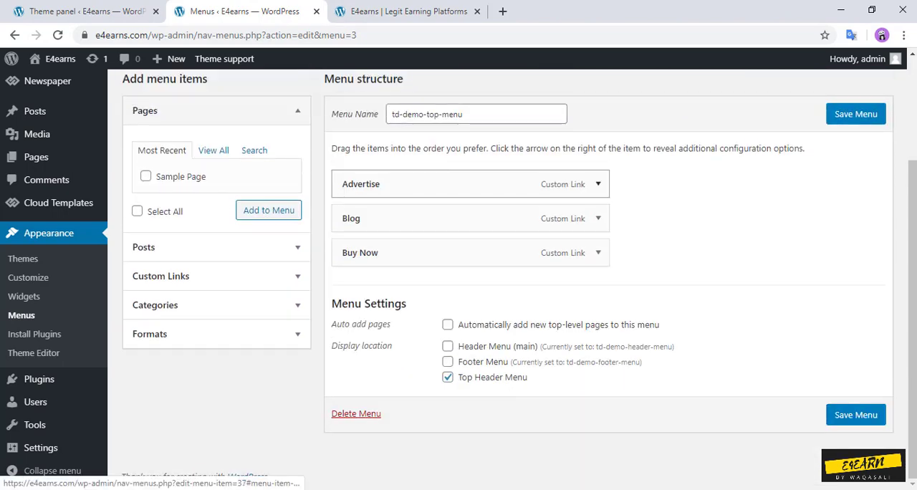
Step: Remove the Advertise and Blog items from td-demo-top-menu
click(598, 184)
scroll(598, 184, down, 2)
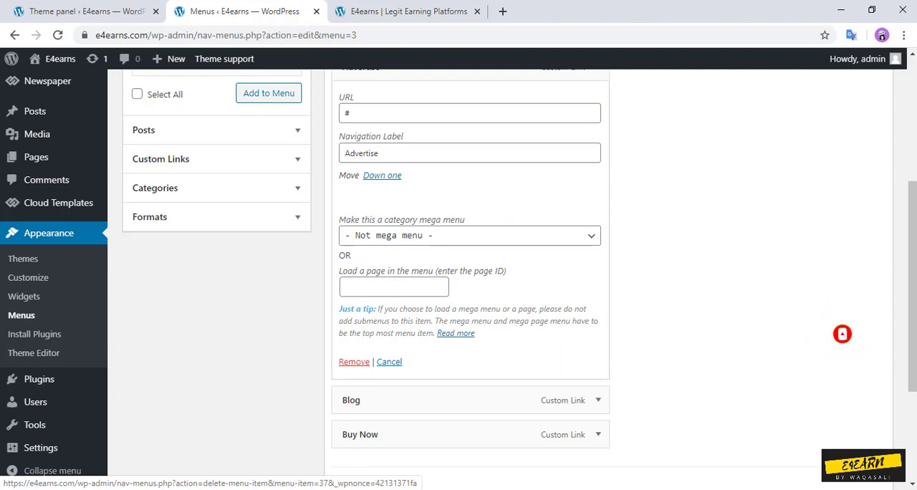
click(354, 362)
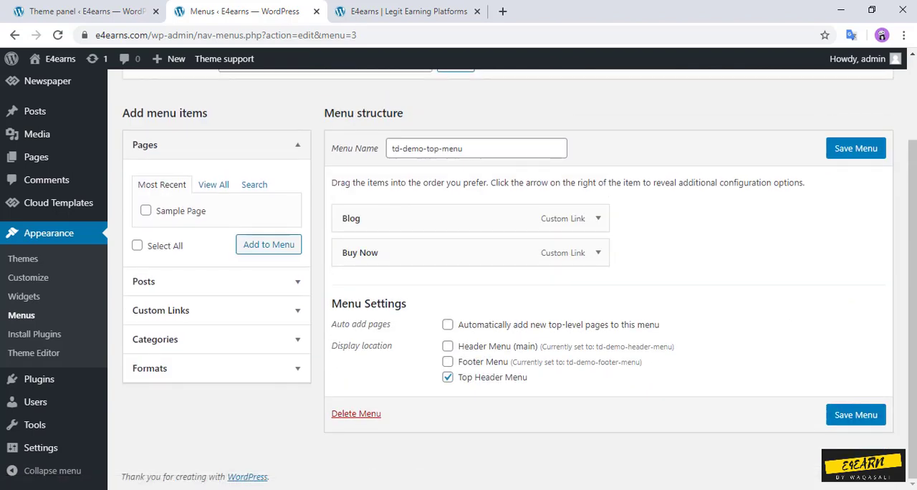
click(597, 218)
scroll(597, 218, down, 2)
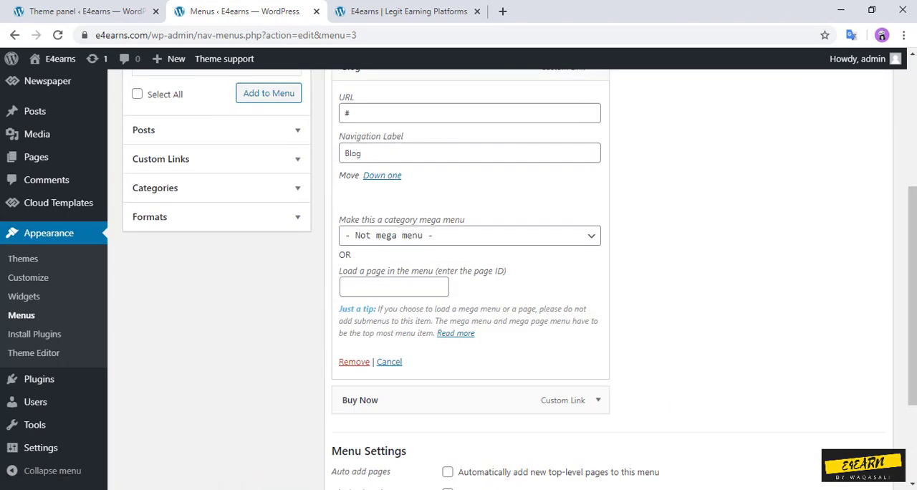
click(354, 362)
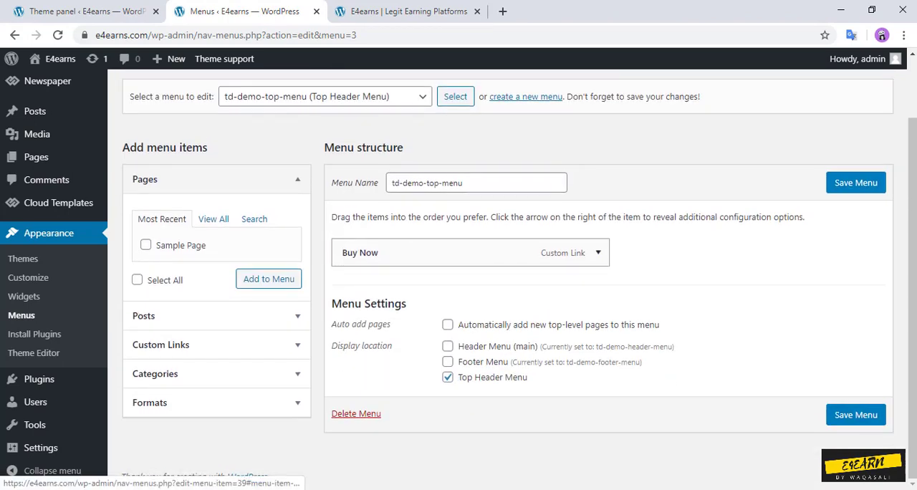
Step: Remove the Buy Now item from td-demo-top-menu
click(598, 252)
scroll(597, 252, down, 3)
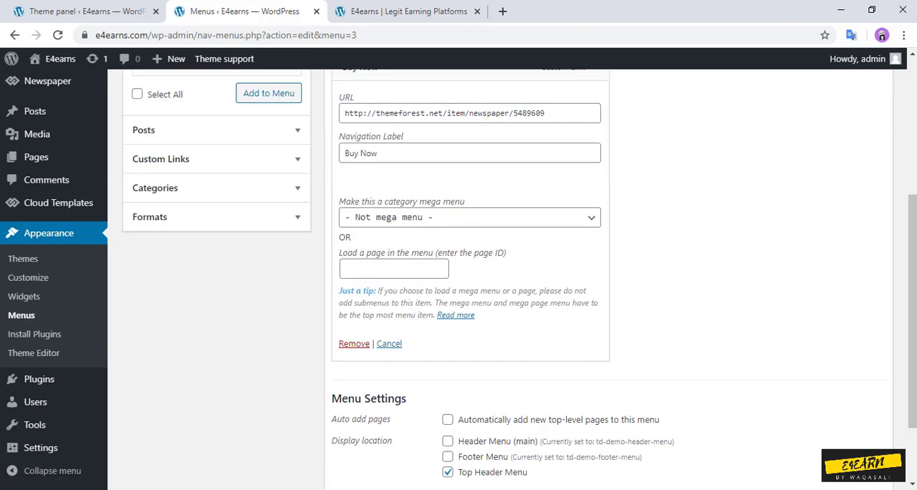
click(353, 343)
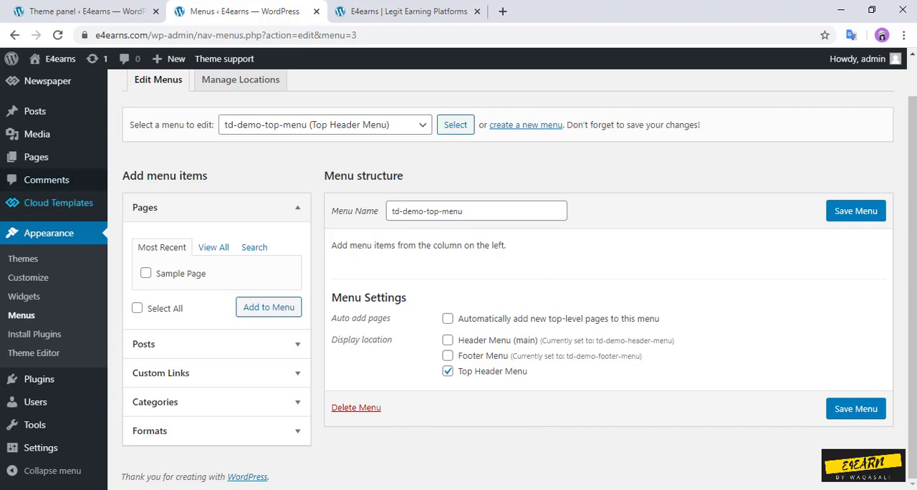
Step: Start a new WordPress page in a separate tab and dismiss the block editor's welcome guide
middle_click(36, 157)
key(ctrl+Tab)
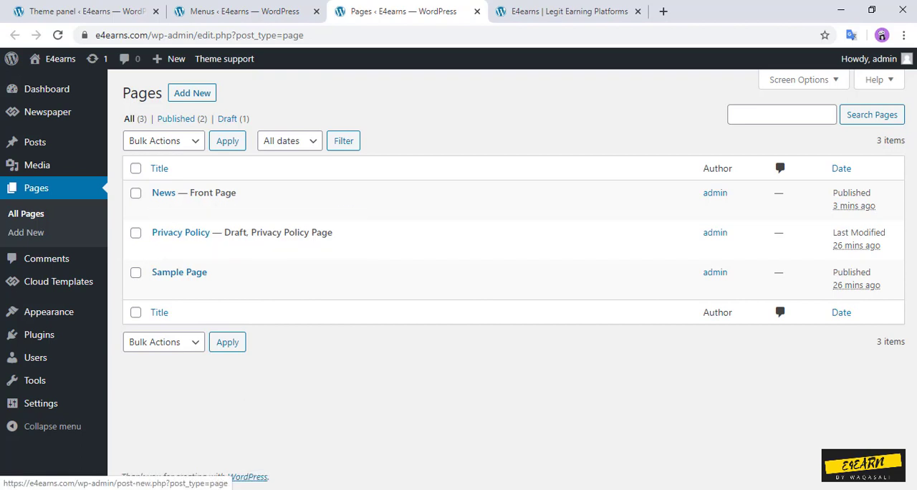
click(192, 93)
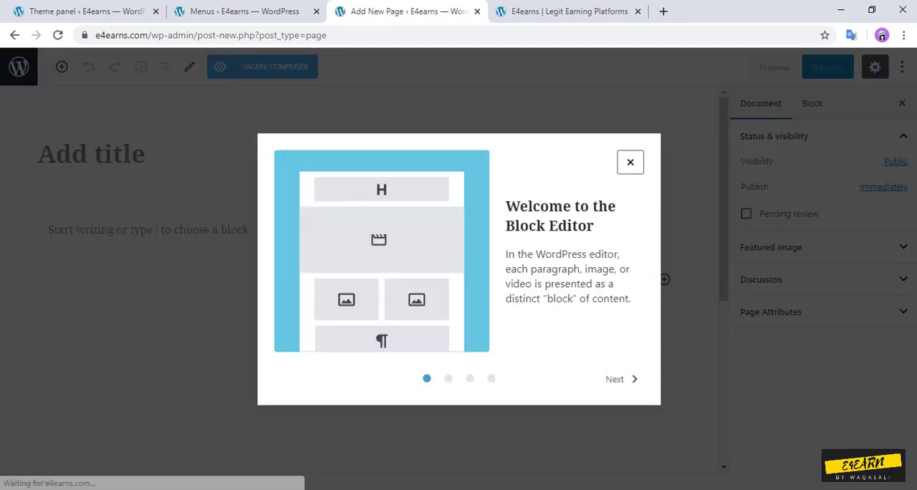
click(630, 163)
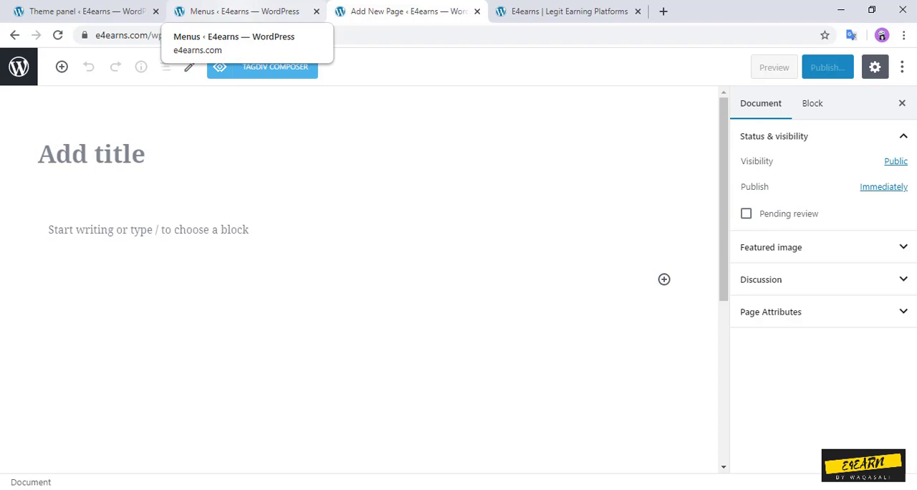
Step: Open the Add Plugins page in a separate tab, keeping the Menus page and the new page open
click(244, 11)
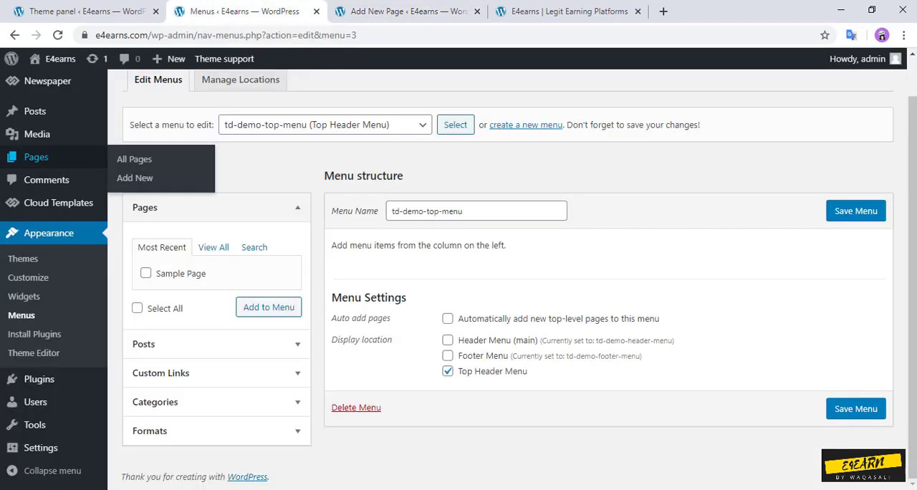
mouse_move(39, 379)
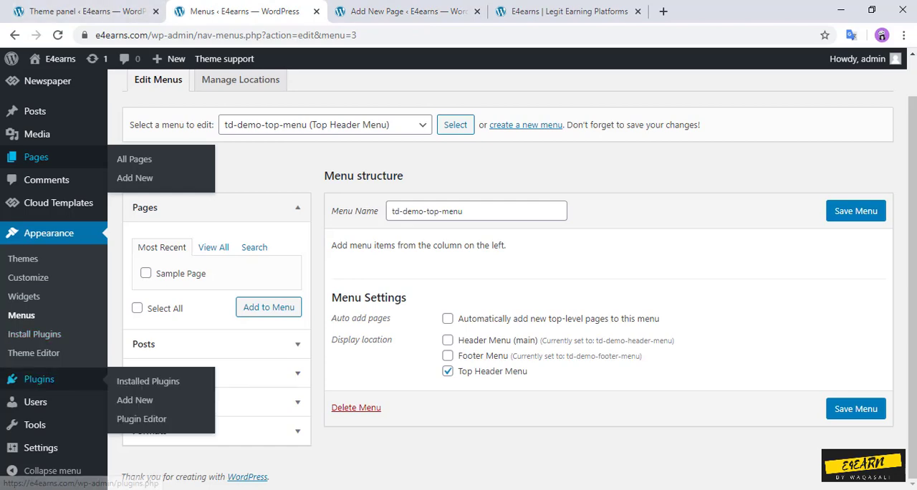
middle_click(147, 381)
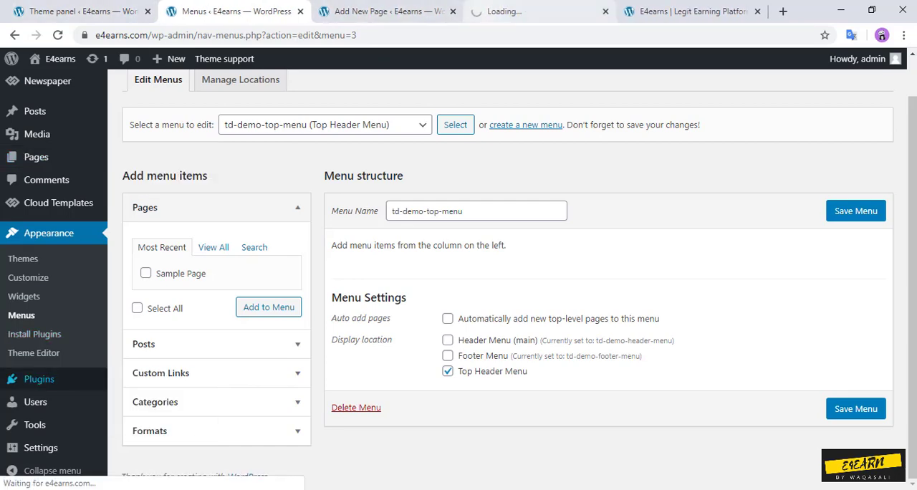
click(534, 12)
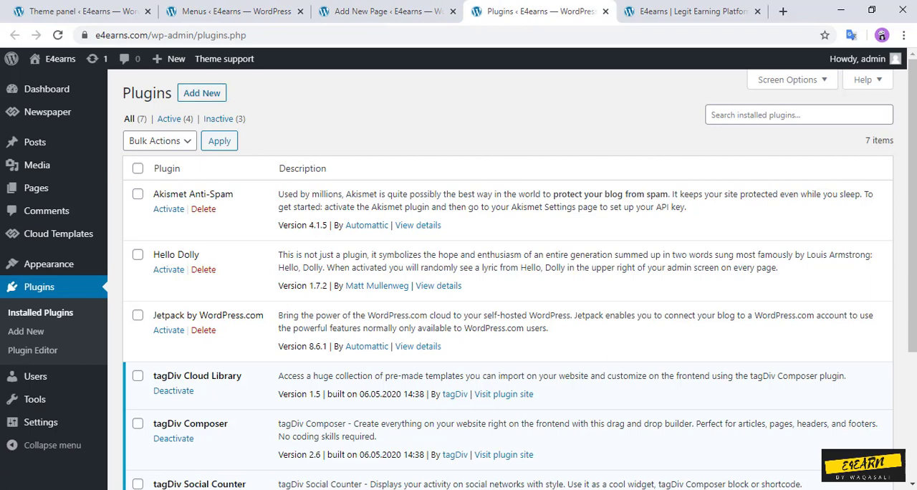
click(202, 93)
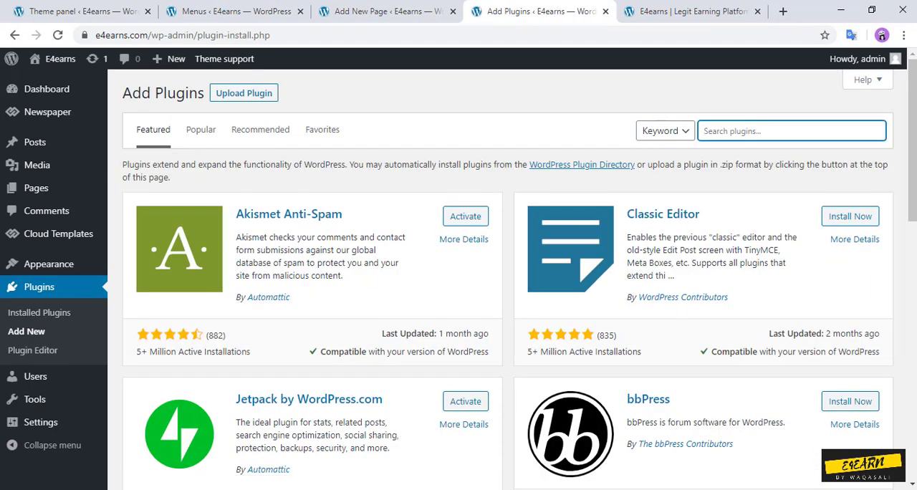
Step: Search the plugins for "contact us", then install and activate Ninja Forms Contact Form
text(contact us)
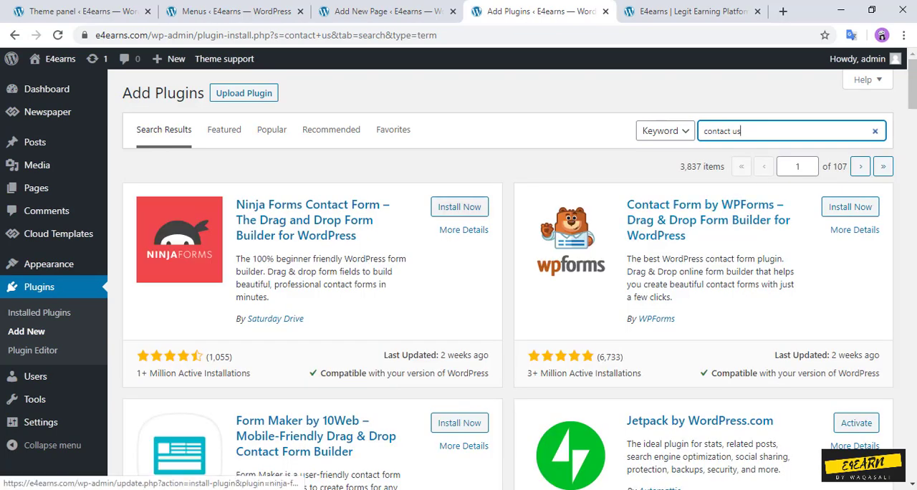
click(459, 207)
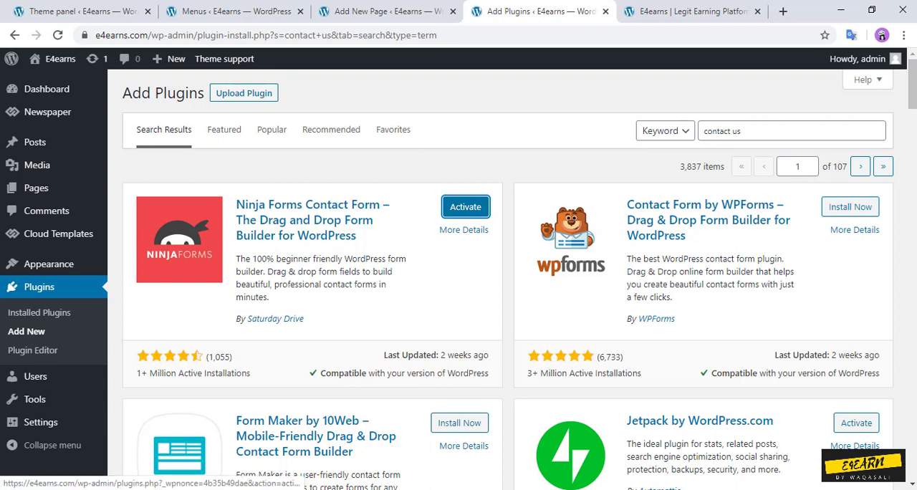
click(465, 206)
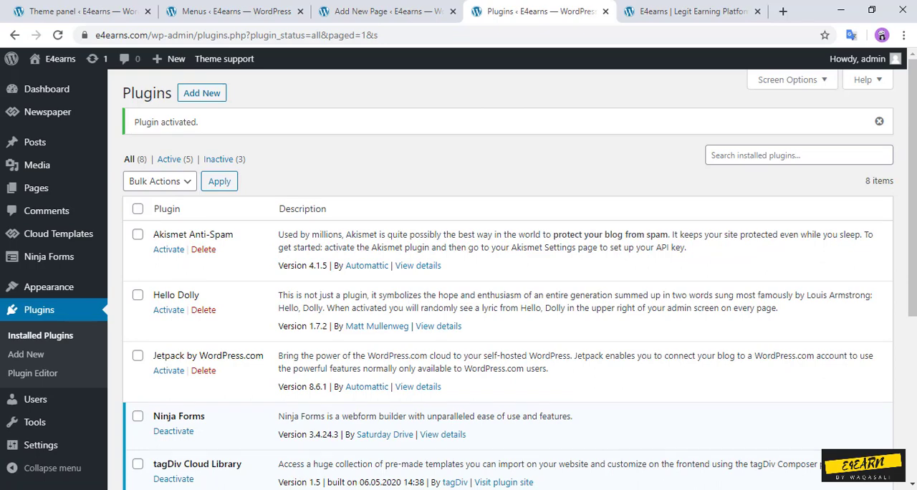
Step: Open the Ninja Forms dashboard in a separate tab and decline its data-collection request
scroll(507, 275, down, 3)
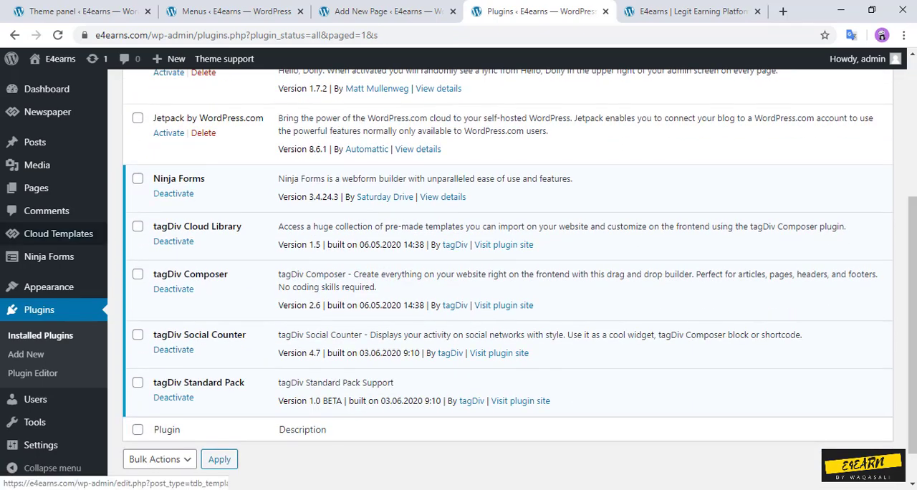
mouse_move(50, 256)
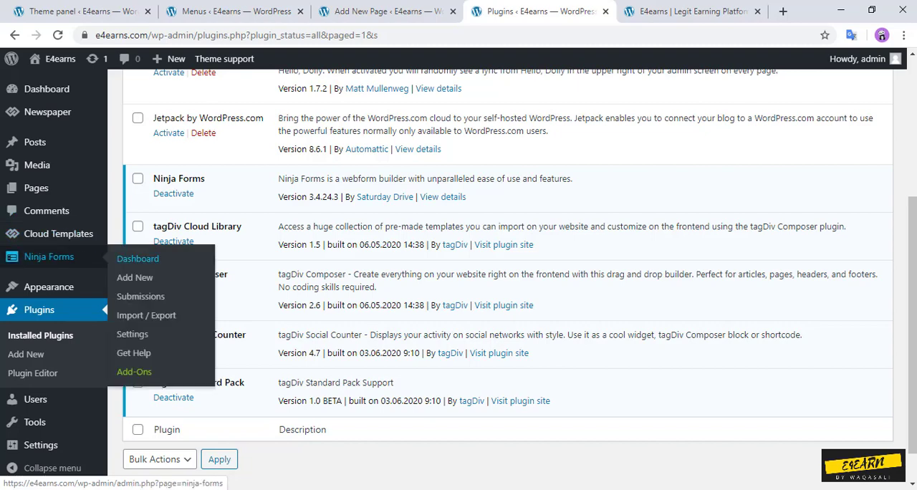
click(138, 258)
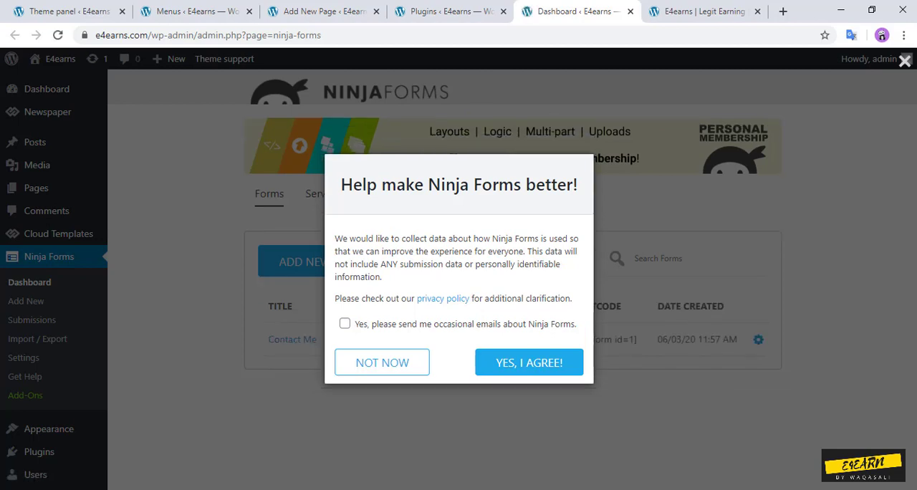
click(344, 323)
click(382, 408)
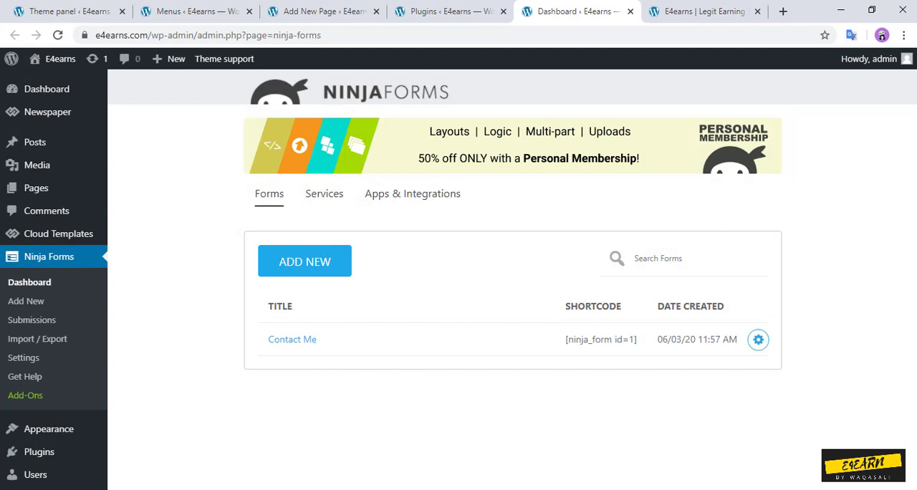
Step: Open the Contact Me form for editing and look through its form fields
click(758, 339)
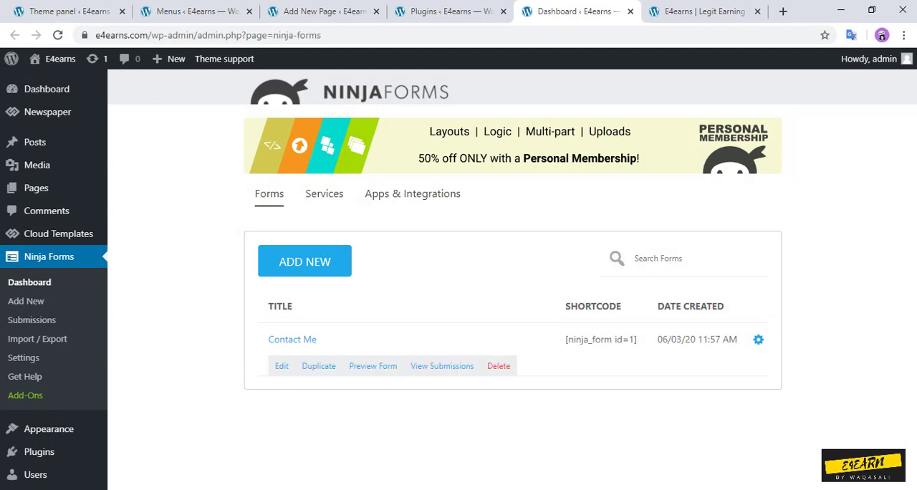
click(281, 366)
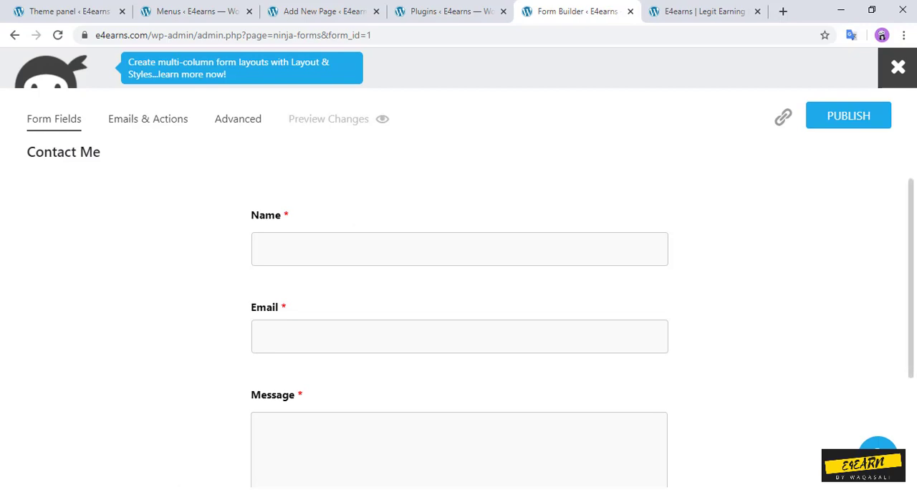
scroll(459, 333, down, 3)
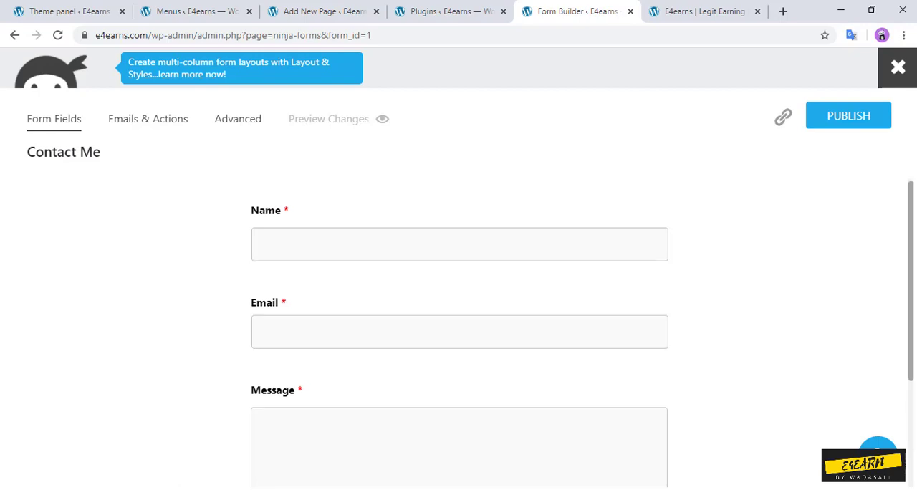
scroll(458, 333, up, 2)
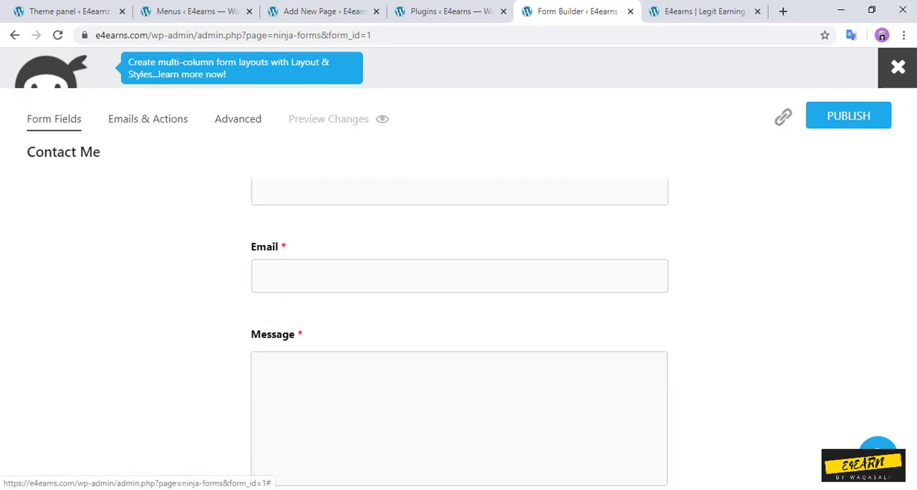
Step: Review the Contact Me form's emails, actions, display settings and restrictions, and publish the form
click(147, 119)
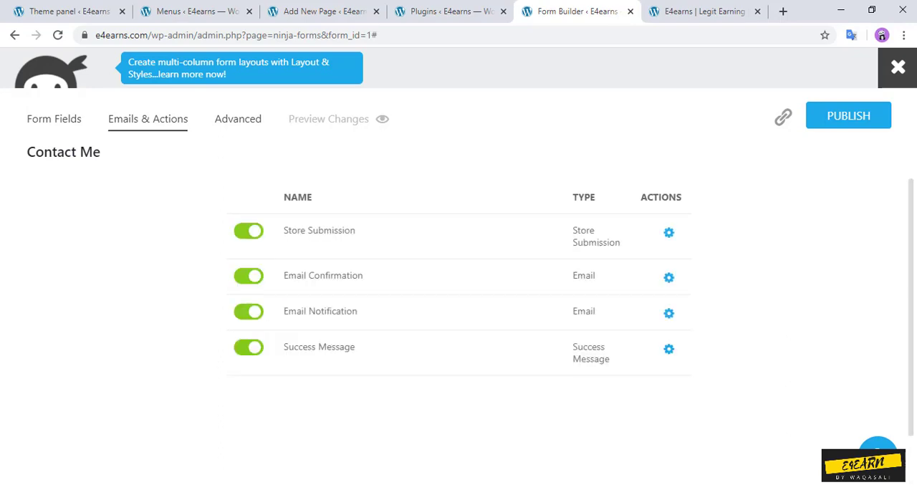
click(238, 119)
click(301, 207)
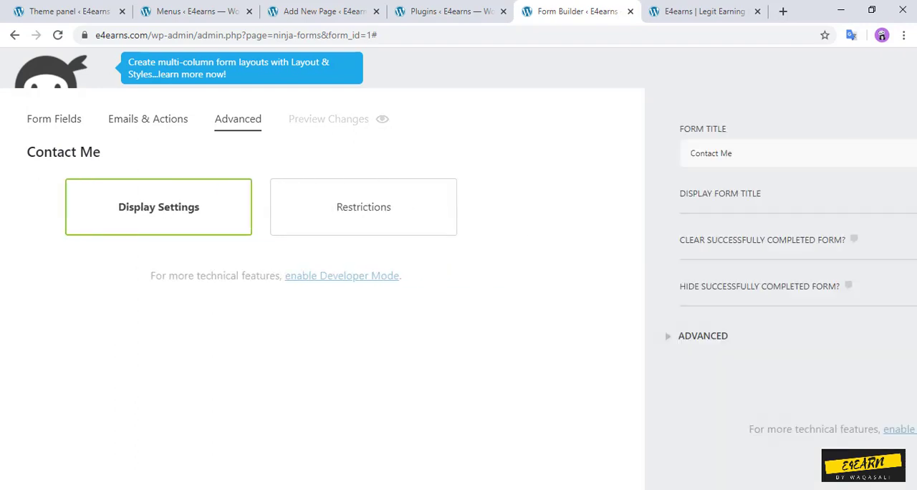
click(317, 207)
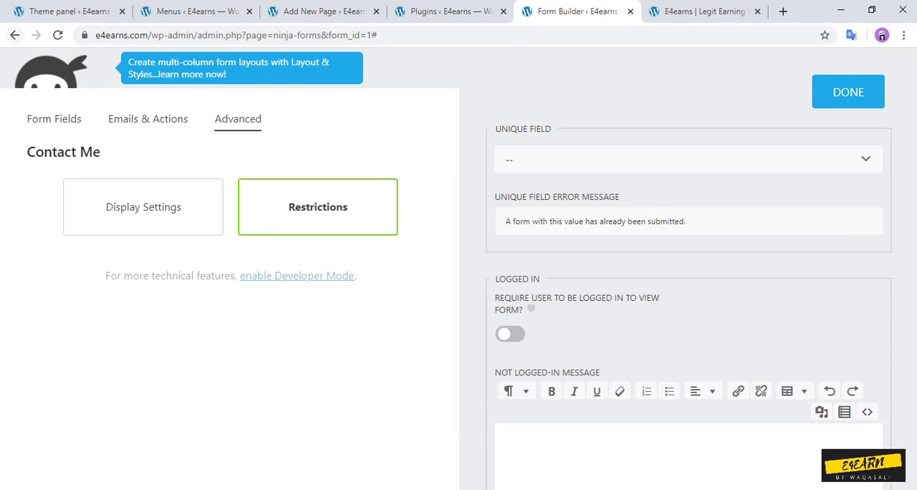
click(848, 92)
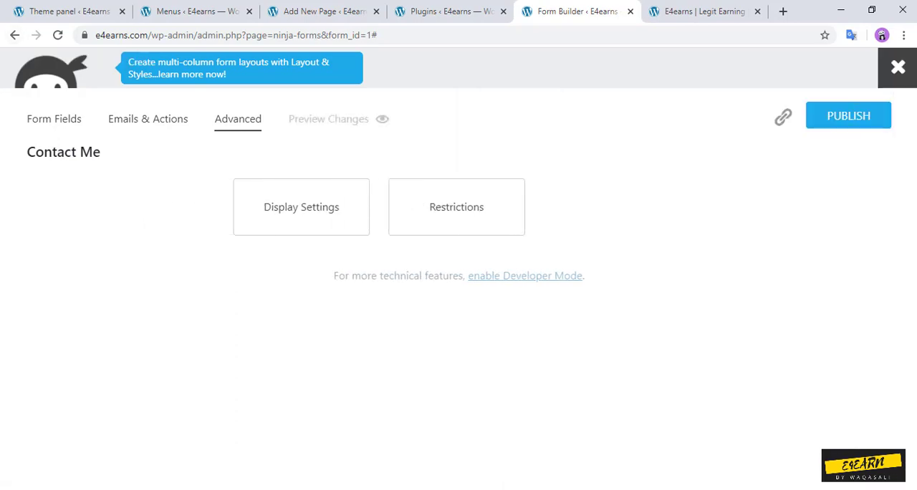
click(852, 116)
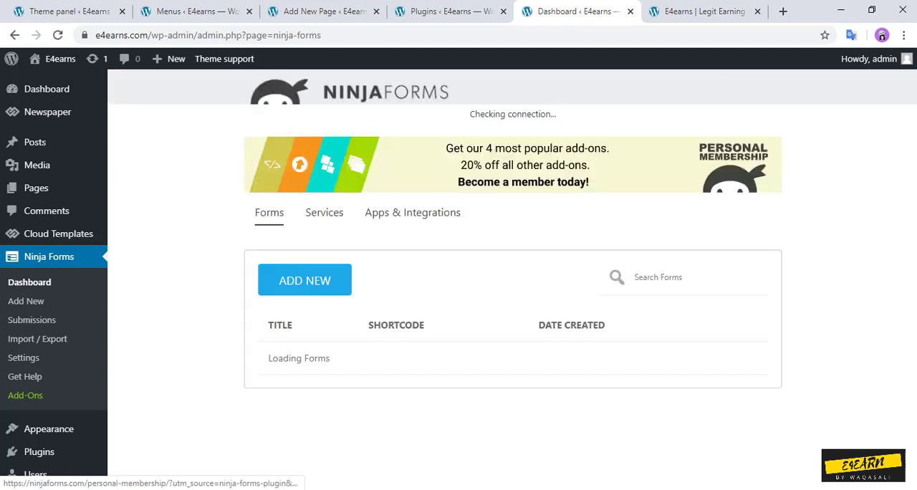
Step: Reload the new page's editor so it picks up Ninja Forms, and title the page "Contact US"
click(324, 12)
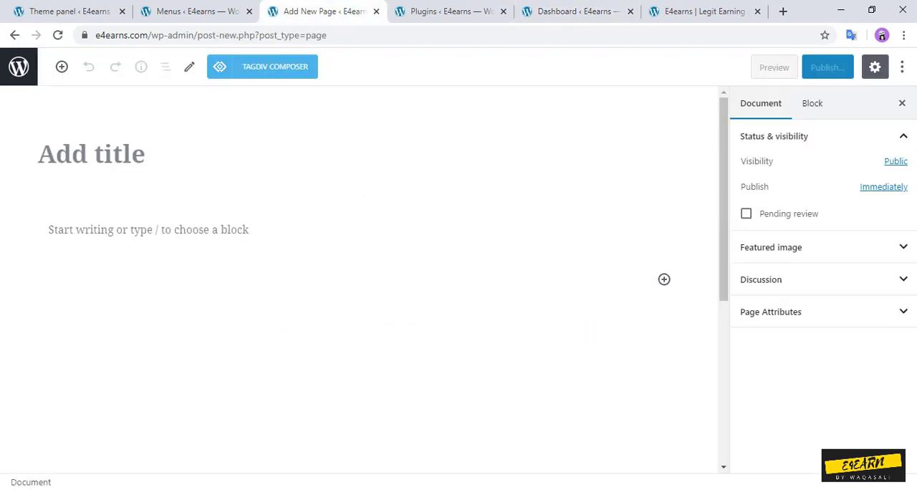
click(58, 35)
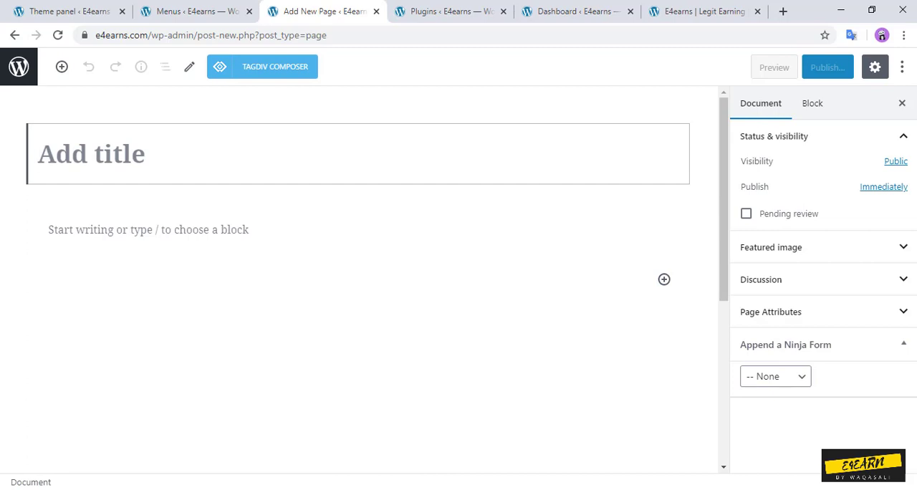
text(Contact us)
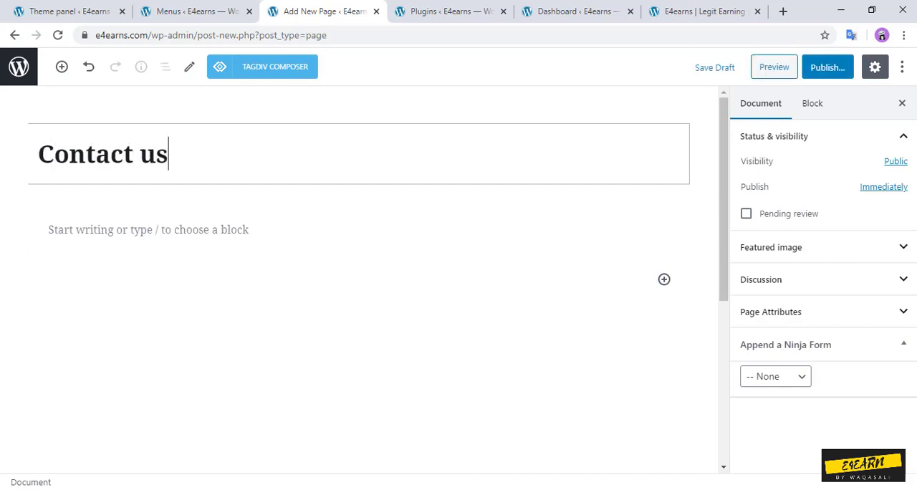
key(BackSpace)
key(BackSpace)
text(I)
key(BackSpace)
text(US)
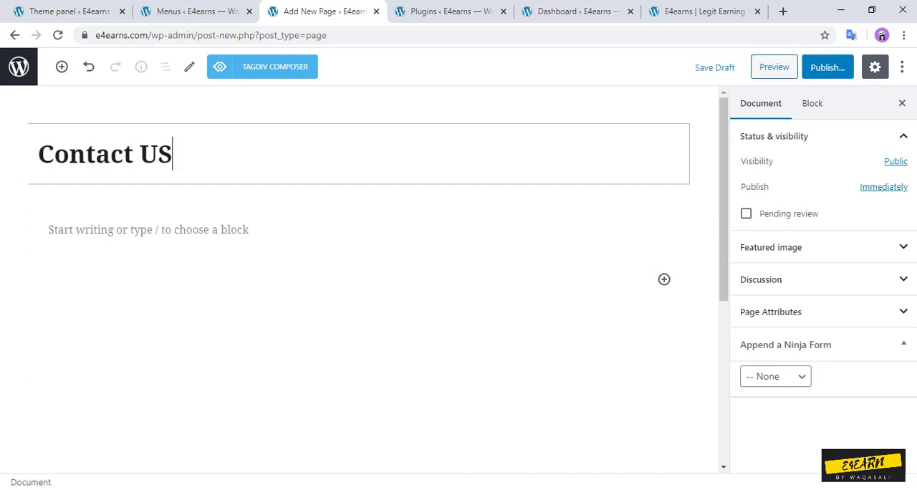
key(Return)
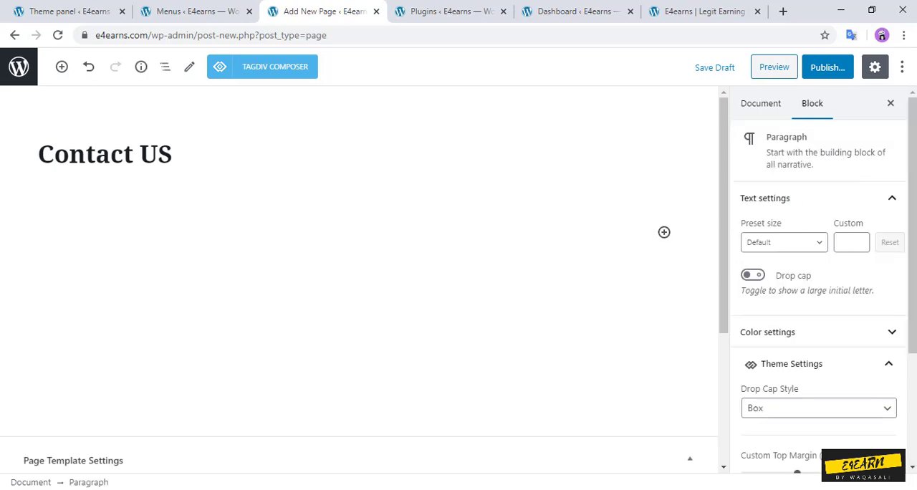
Step: Insert a Ninja Forms block below the Contact US title and assign the Contact Me ( ID: 1 ) form to it
click(664, 231)
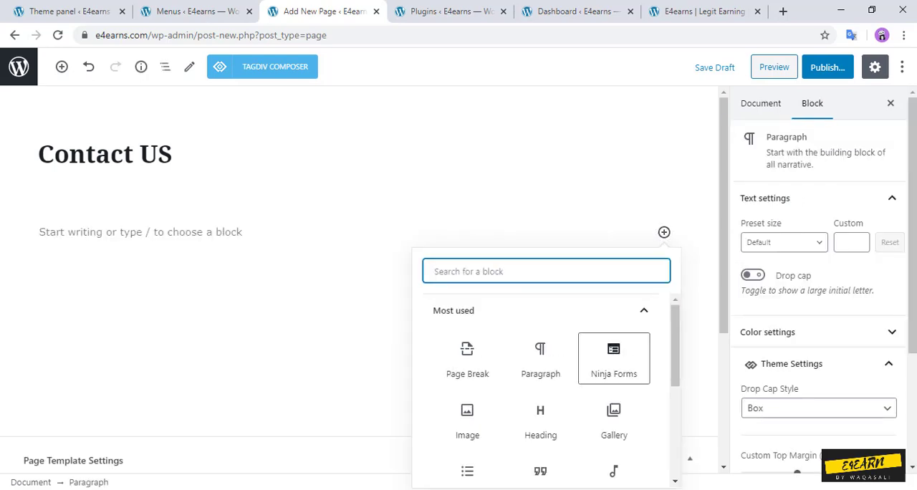
click(613, 358)
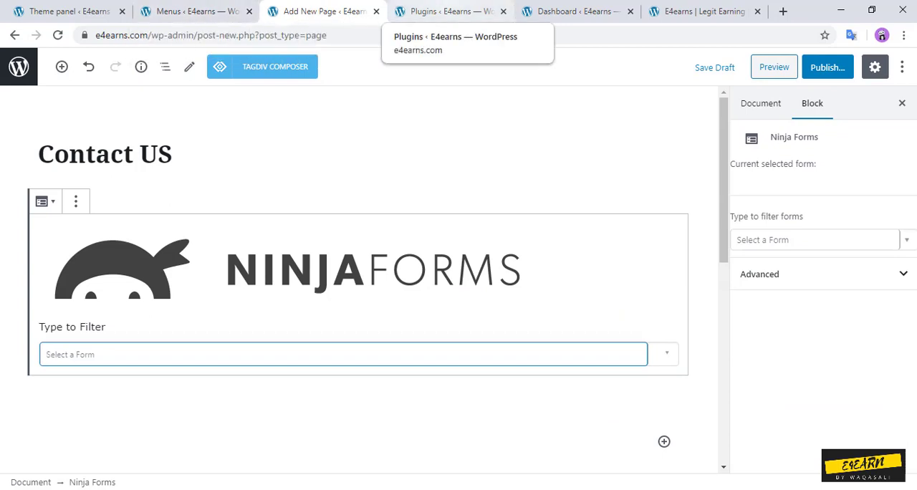
click(459, 353)
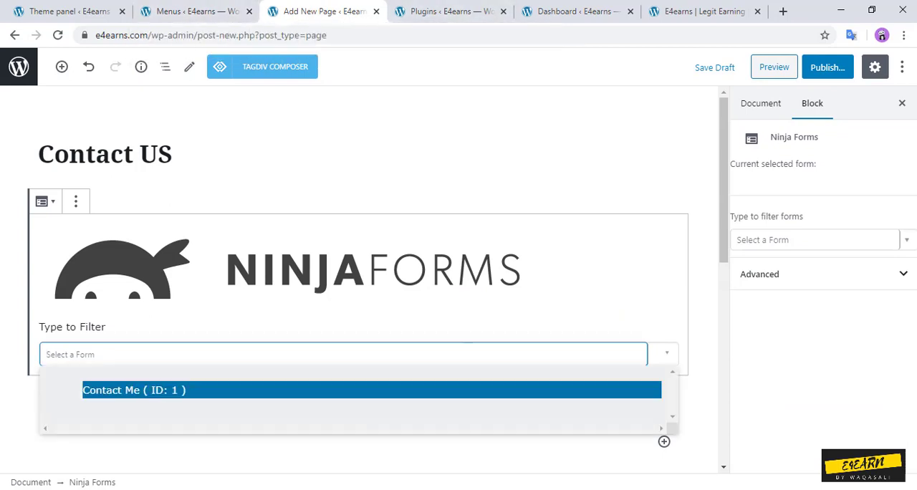
key(Return)
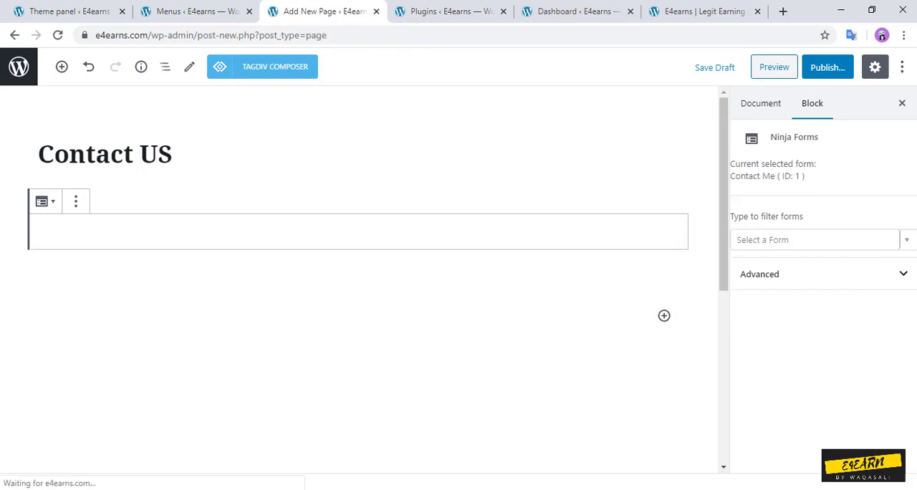
Step: Publish the Contact US page with its embedded Contact Me form and return to the list of pages
drag(723, 194, 723, 155)
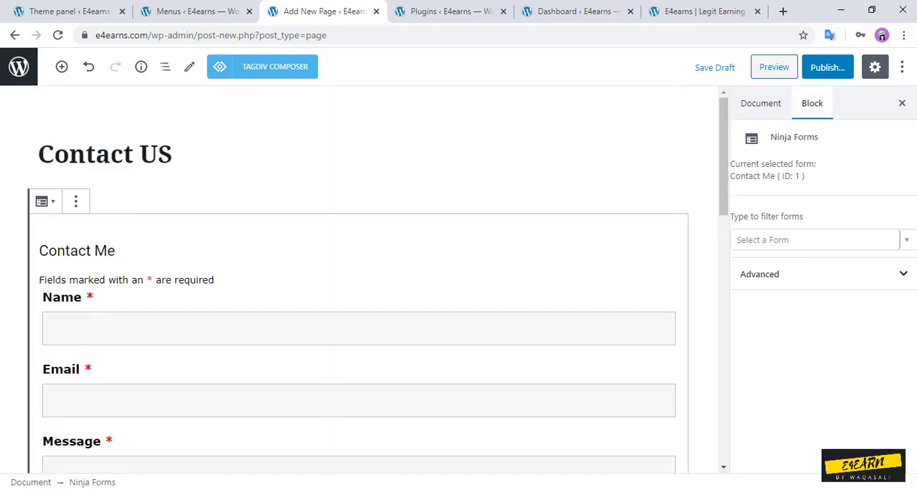
click(827, 67)
click(828, 67)
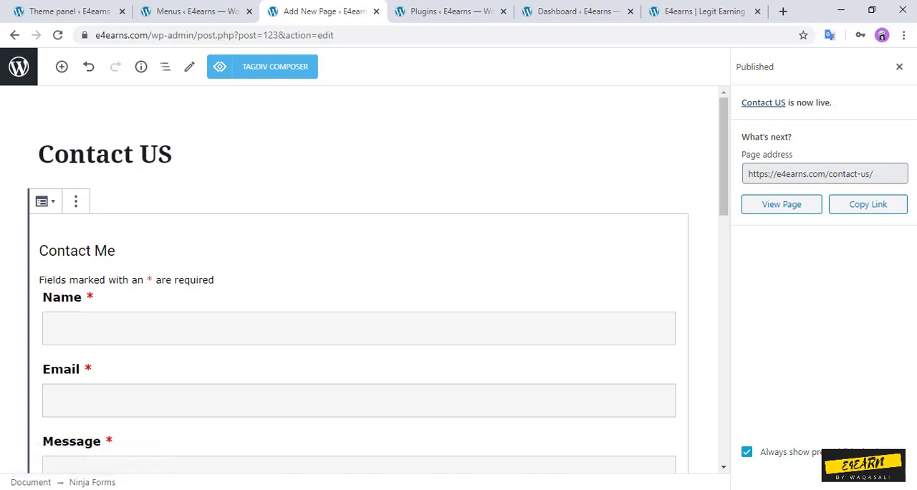
click(18, 66)
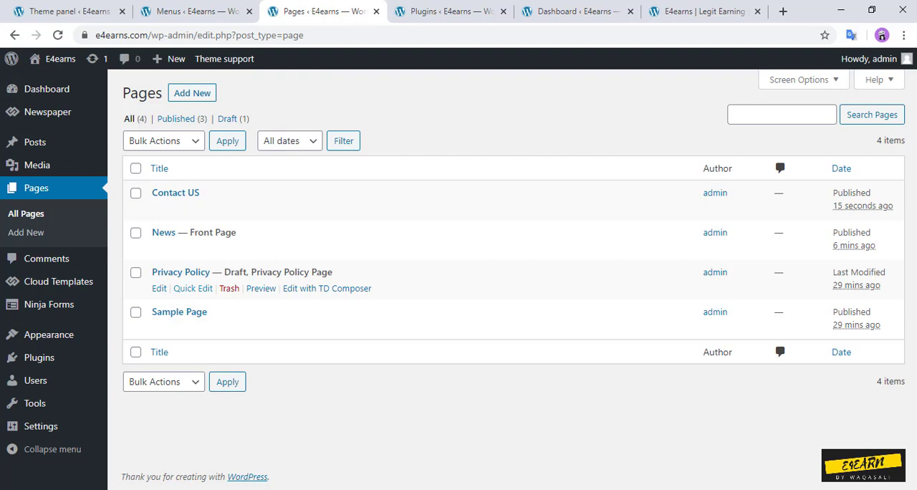
Step: Open the Privacy Policy draft, look through its text, publish it and return to the list of pages
click(159, 289)
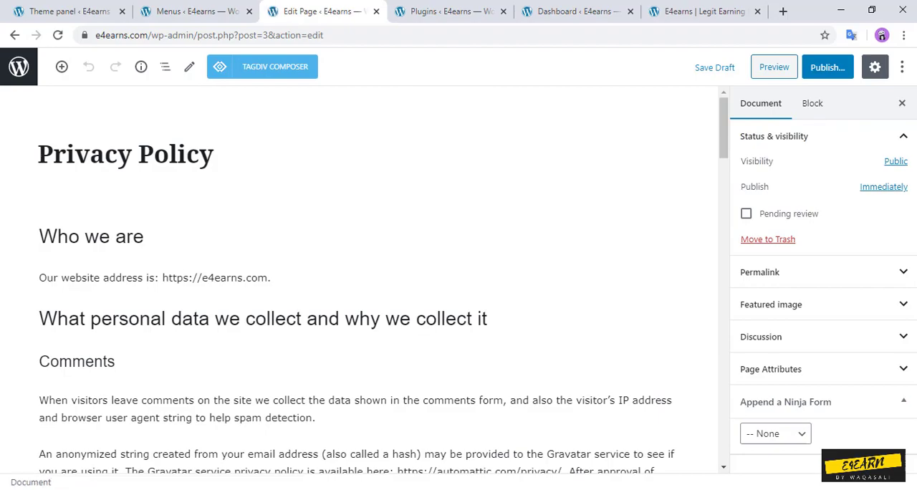
scroll(379, 287, down, 15)
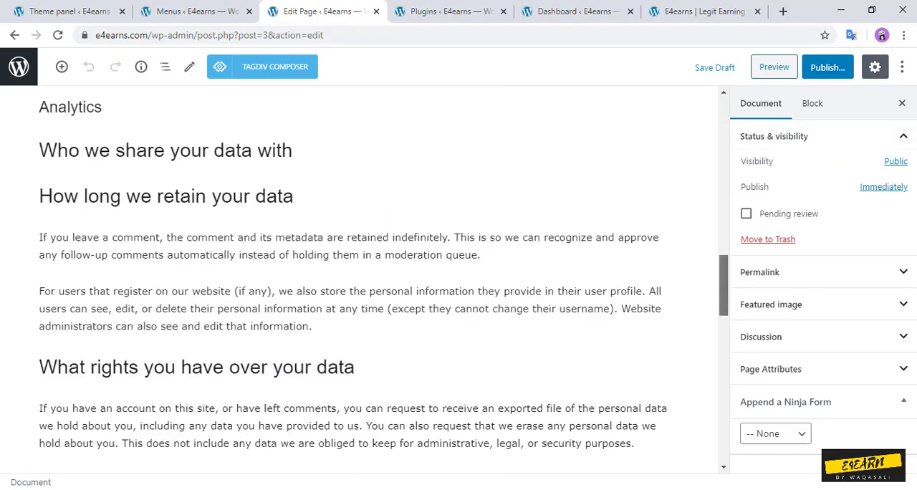
scroll(380, 287, down, 5)
scroll(380, 286, up, 20)
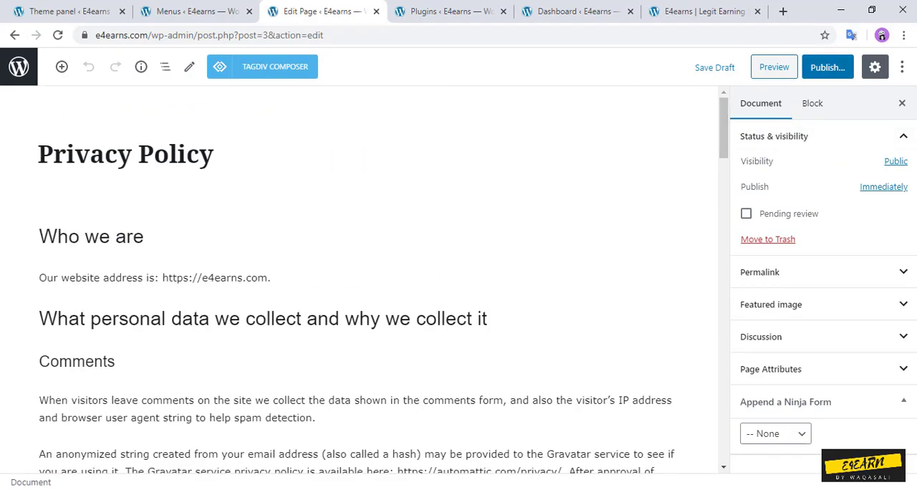
click(827, 67)
click(825, 66)
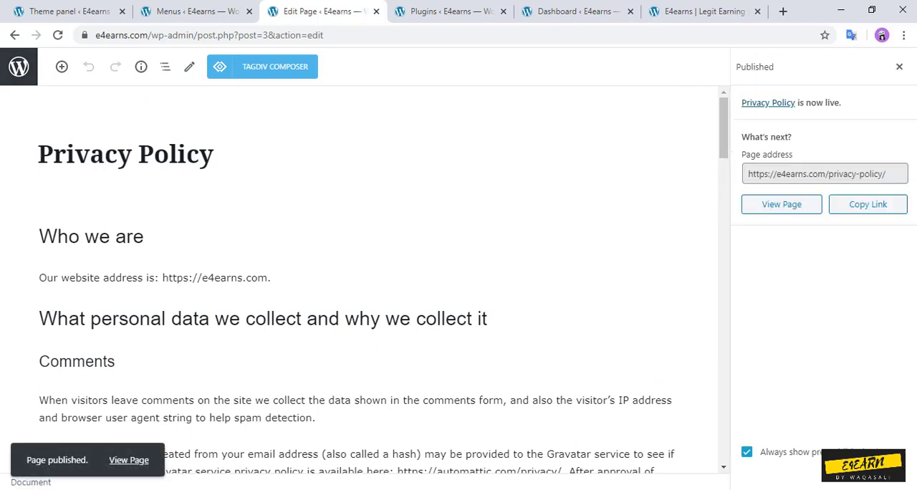
click(19, 67)
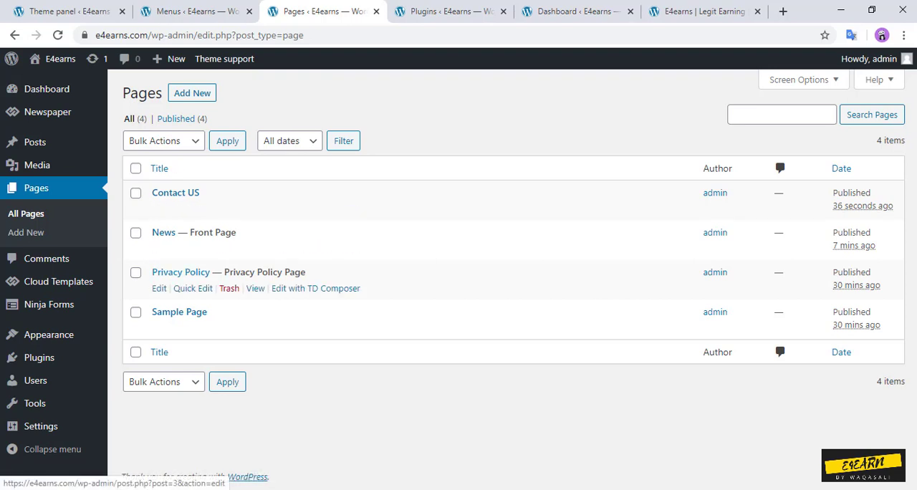
Step: Create a new page titled "About Us" and start an empty paragraph below the title
click(192, 93)
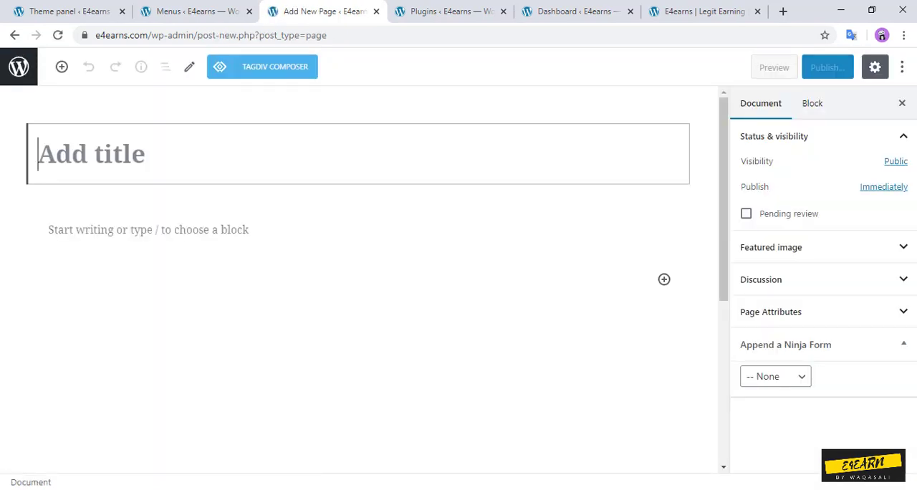
text(About Us)
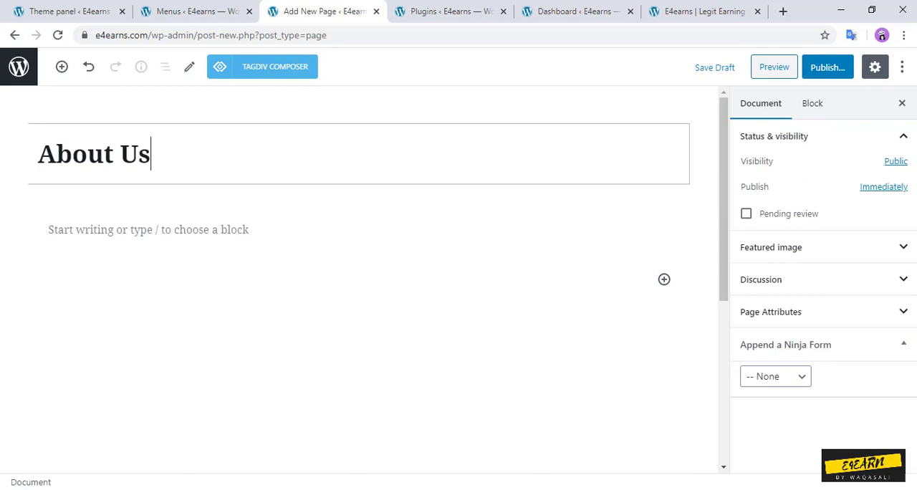
key(Return)
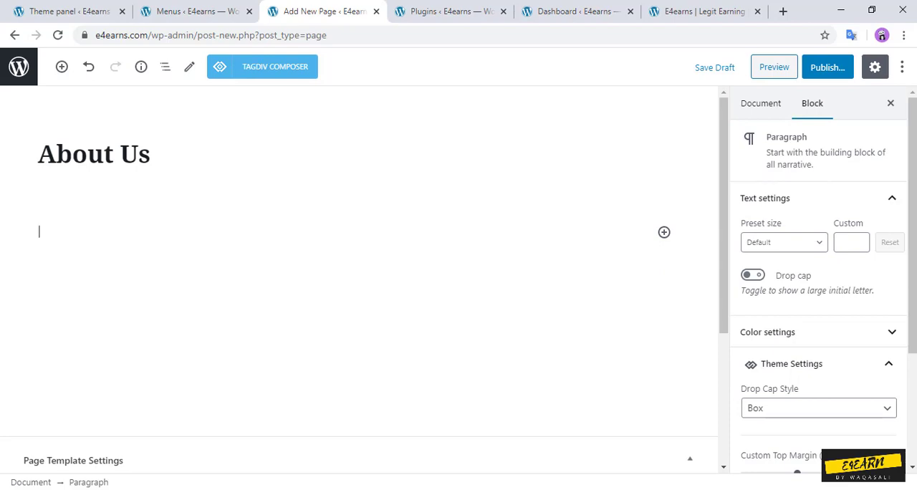
Step: Write the paragraph "This website is About Learning and Earnings." as the About Us page's body text
text(This website us)
key(BackSpace)
key(BackSpace)
text(is About)
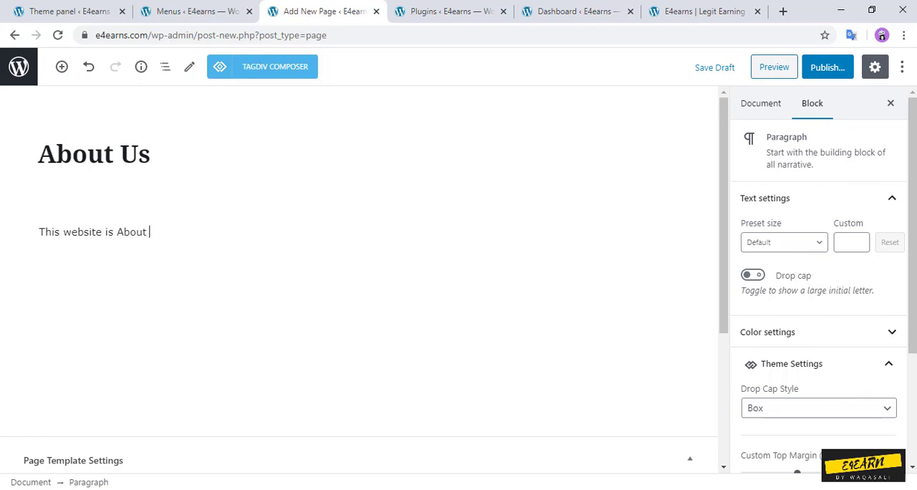
text( ea)
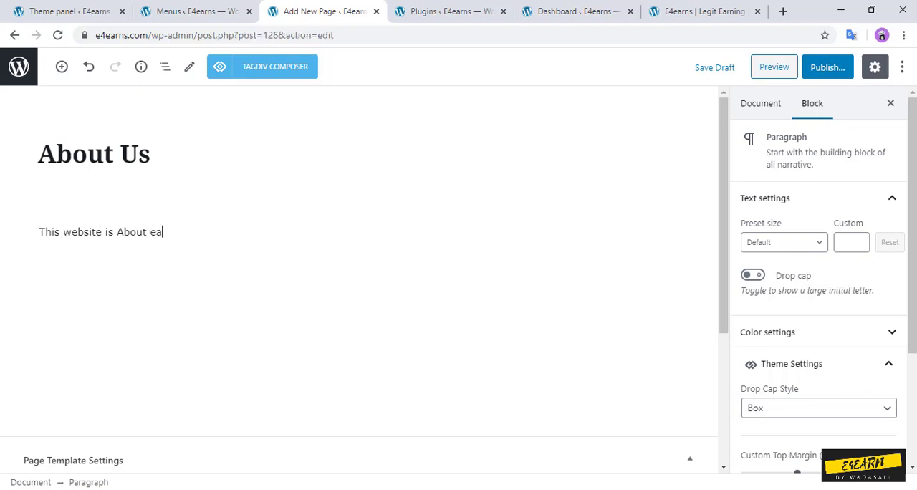
text(rnings)
key(BackSpace)
key(BackSpace)
key(BackSpace)
key(BackSpace)
key(BackSpace)
key(BackSpace)
key(BackSpace)
key(BackSpace)
key(BackSpace)
key(BackSpace)
text(Laerning an d)
key(BackSpace)
key(BackSpace)
key(BackSpace)
key(BackSpace)
key(BackSpace)
key(BackSpace)
key(BackSpace)
key(BackSpace)
key(BackSpace)
key(BackSpace)
key(BackSpace)
key(BackSpace)
text(earning and Earnin)
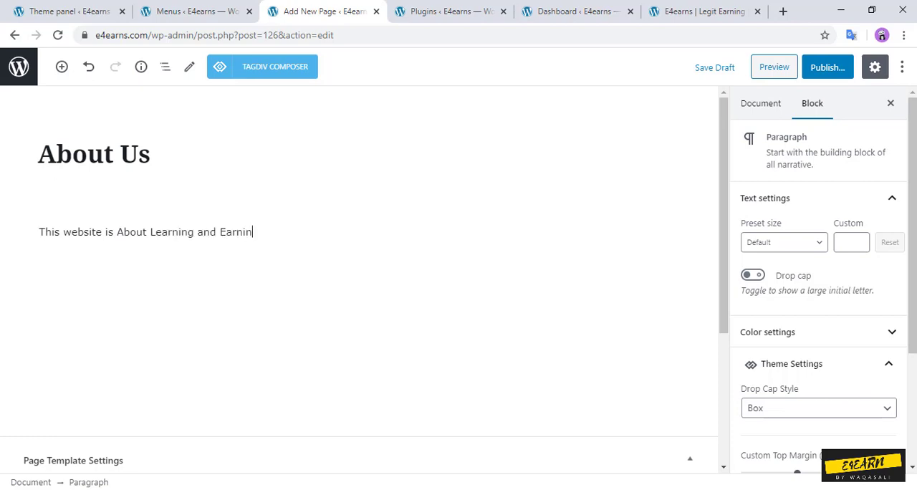
text(gs.)
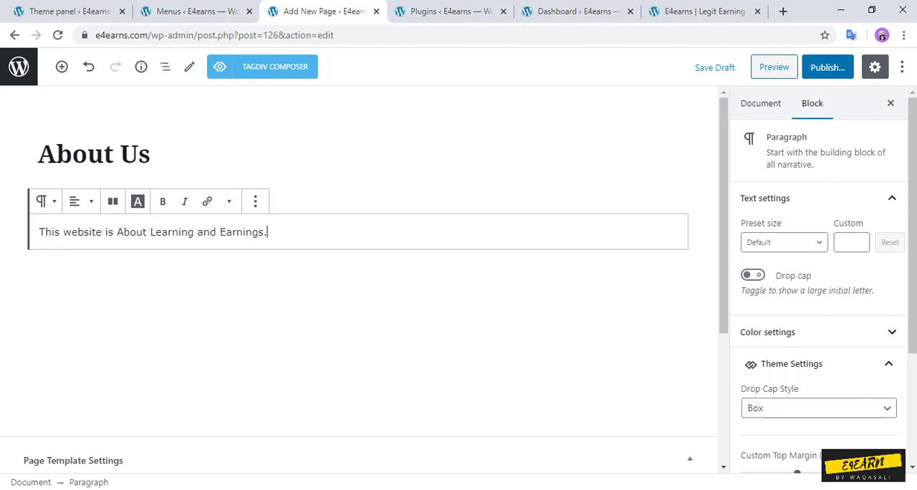
Step: Publish the About Us page and return to the list of pages
click(827, 67)
click(827, 67)
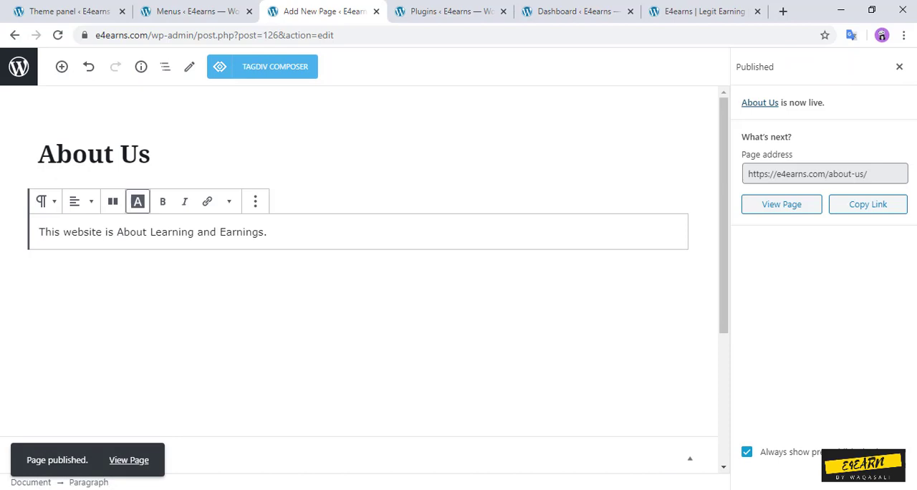
click(18, 66)
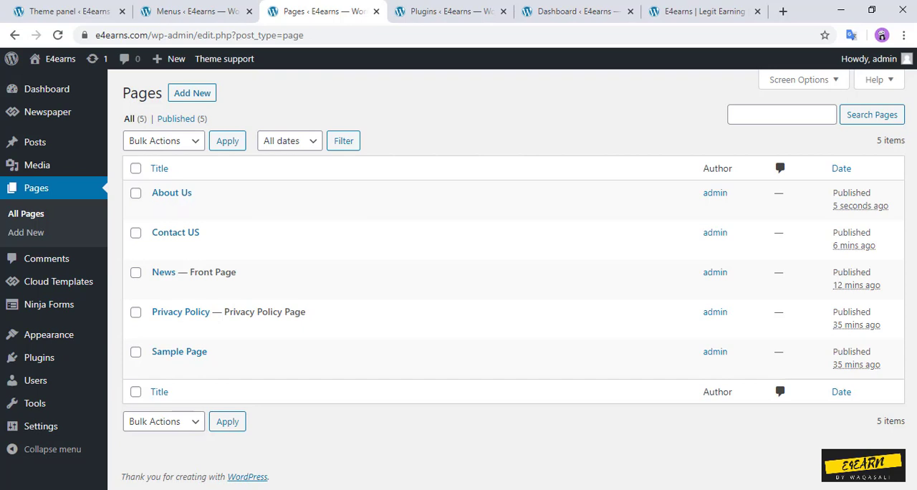
Step: Switch to YouTube in a new browser tab and show the E4Earn channel's uploaded videos
click(782, 10)
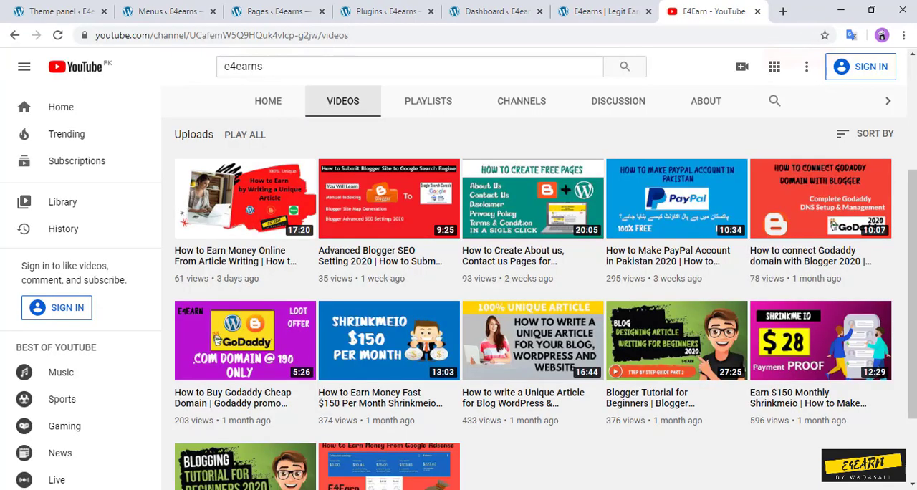
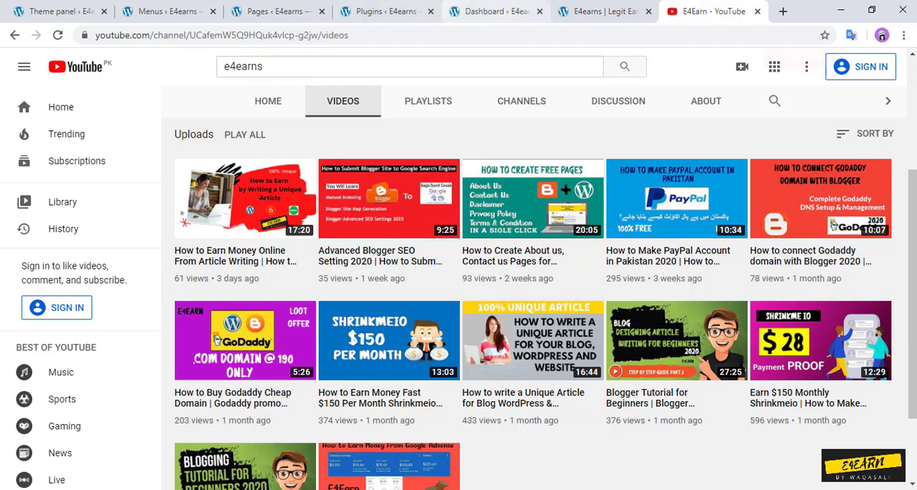
Step: Close the extra Dashboard browser tab and bring up the E4earns site's front page
click(386, 12)
click(494, 12)
click(276, 11)
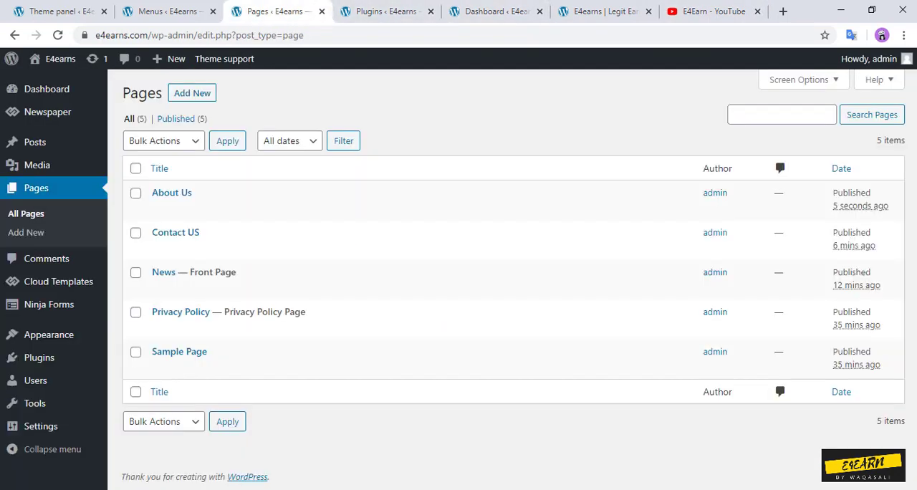
click(539, 11)
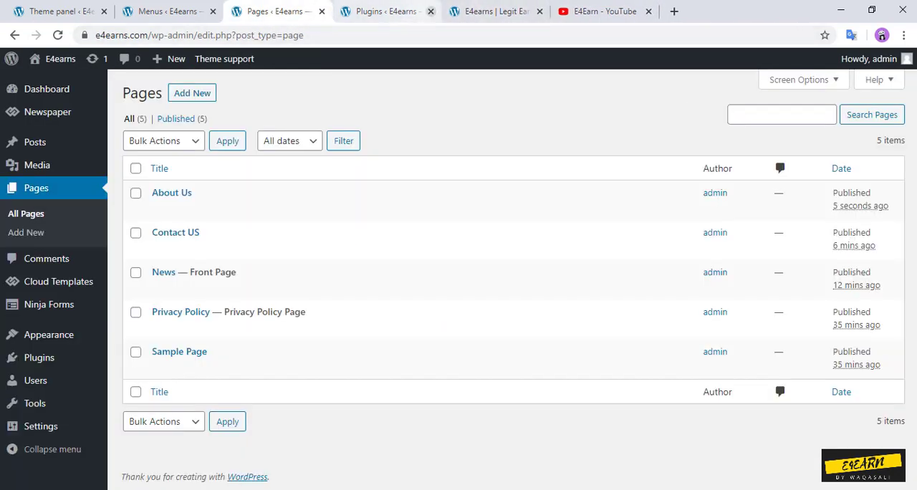
click(387, 12)
click(276, 12)
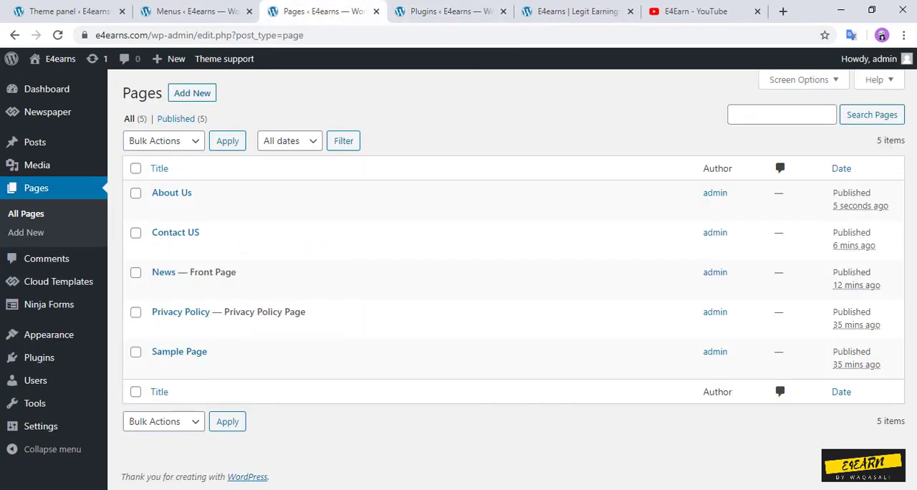
click(449, 12)
click(573, 11)
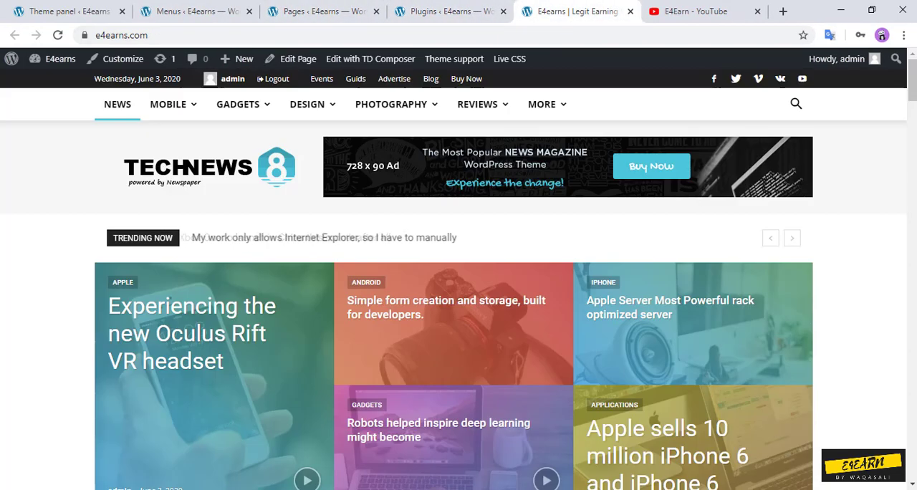
Step: Add the Privacy Policy, About Us and Contact US pages to the td-demo-top-menu menu
click(197, 11)
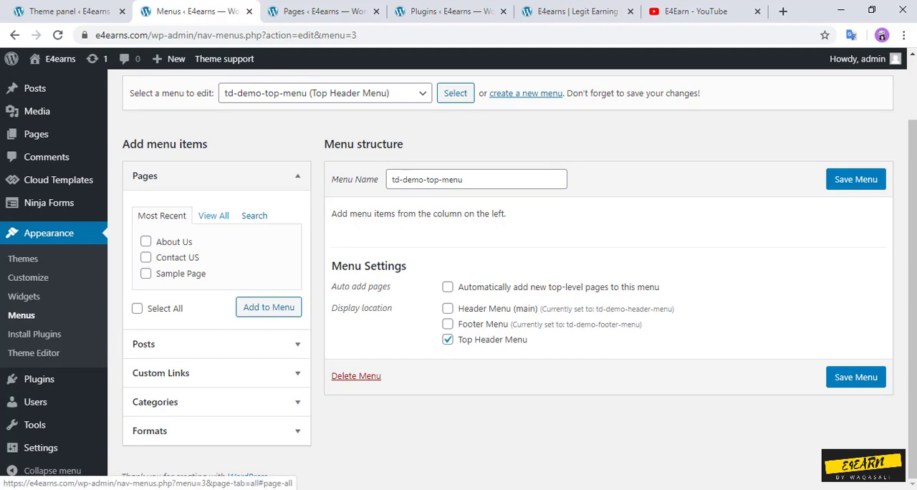
click(213, 216)
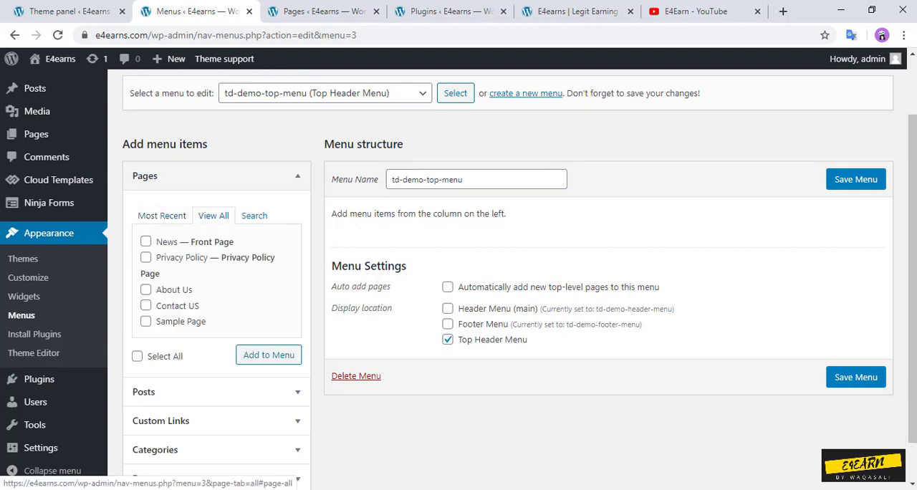
click(146, 257)
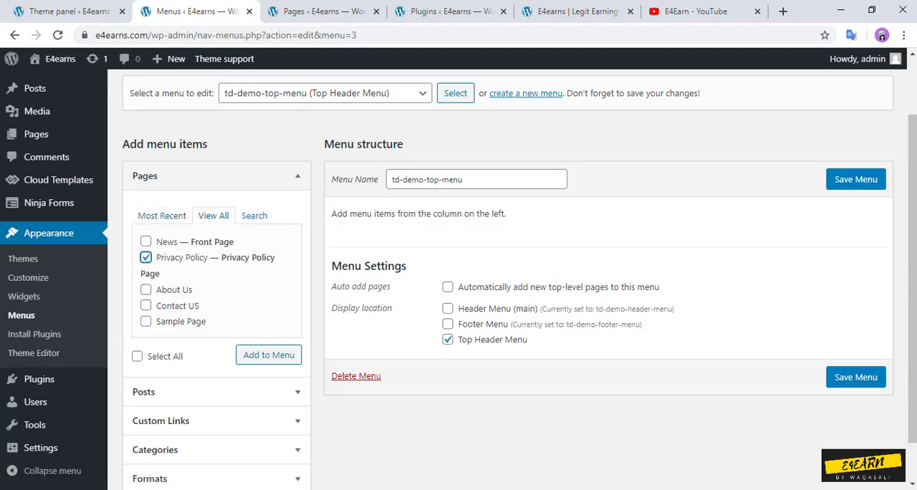
click(146, 289)
click(145, 305)
click(268, 355)
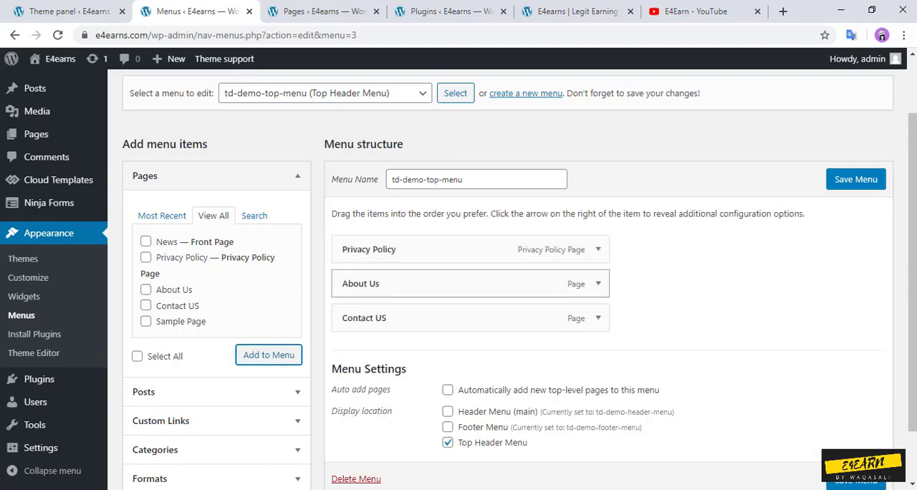
Step: Reorder the top menu items to About Us, Contact US, Privacy Policy and save the menu
drag(360, 284, 360, 249)
drag(363, 318, 362, 284)
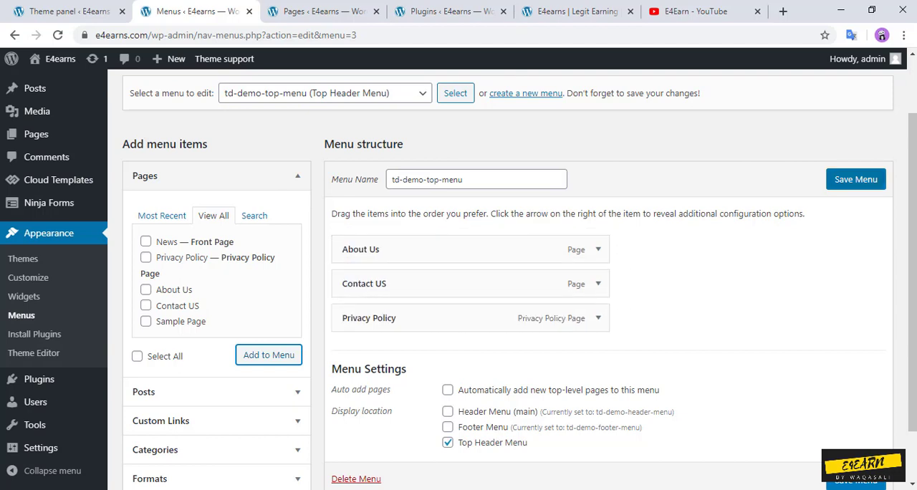
click(855, 179)
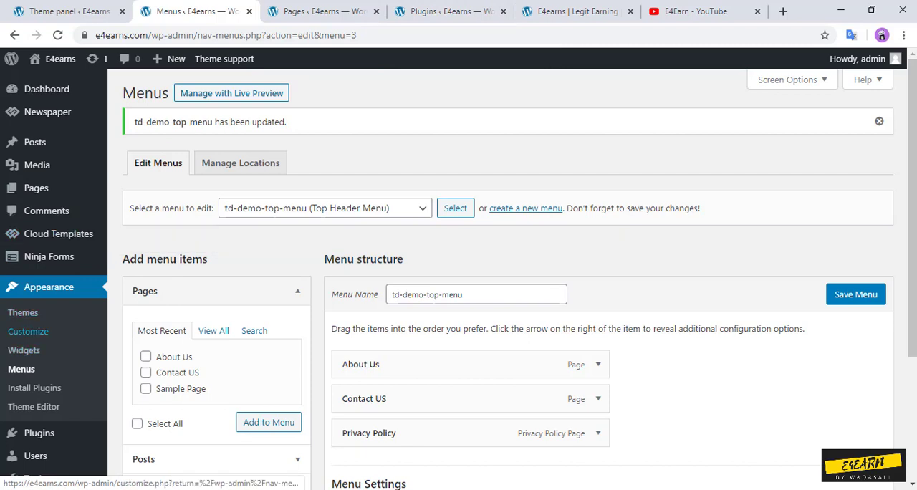
Step: Open the Customizer in a new browser tab and show the location settings of td-demo-top-menu
middle_click(28, 331)
click(275, 11)
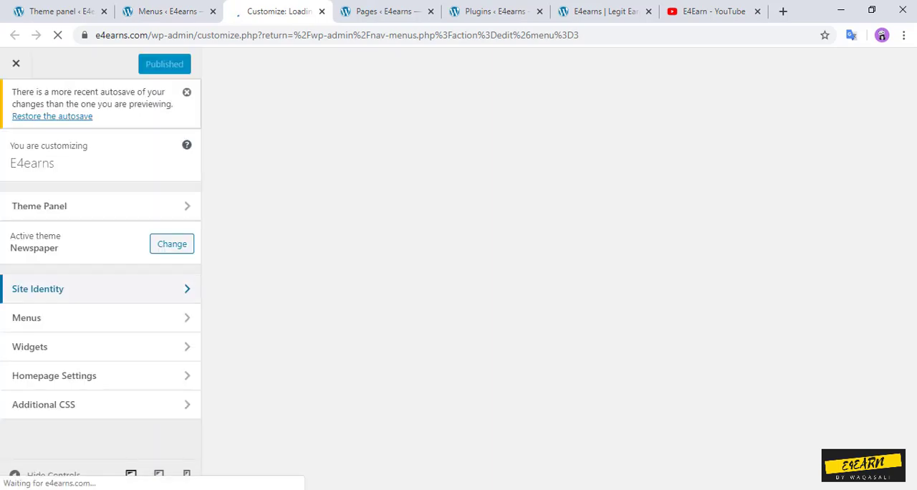
click(71, 315)
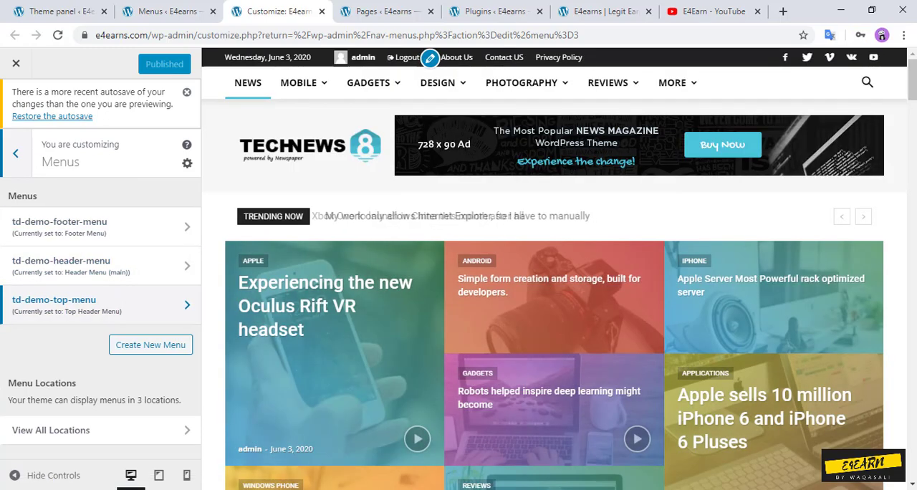
click(100, 304)
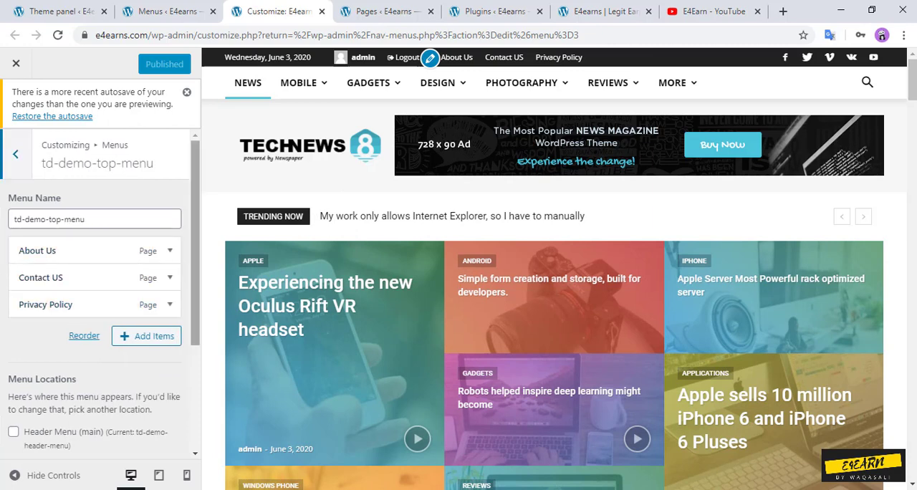
scroll(100, 294, down, 1)
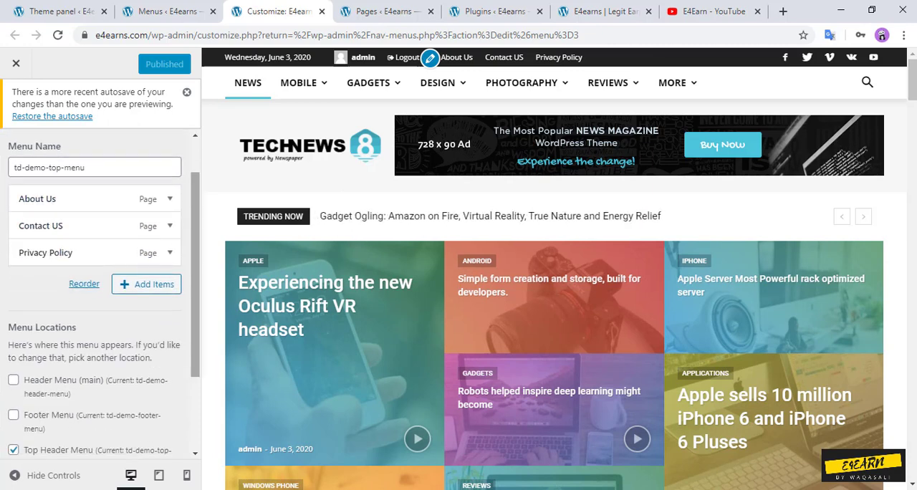
scroll(100, 294, down, 2)
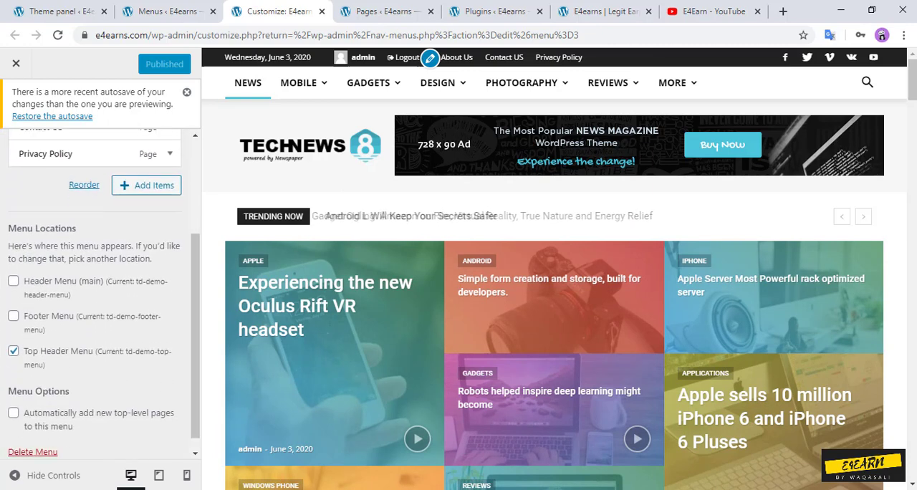
Step: Reassign td-demo-top-menu to the Top Header Menu location, publish it, and reload the site's front page
double_click(29, 426)
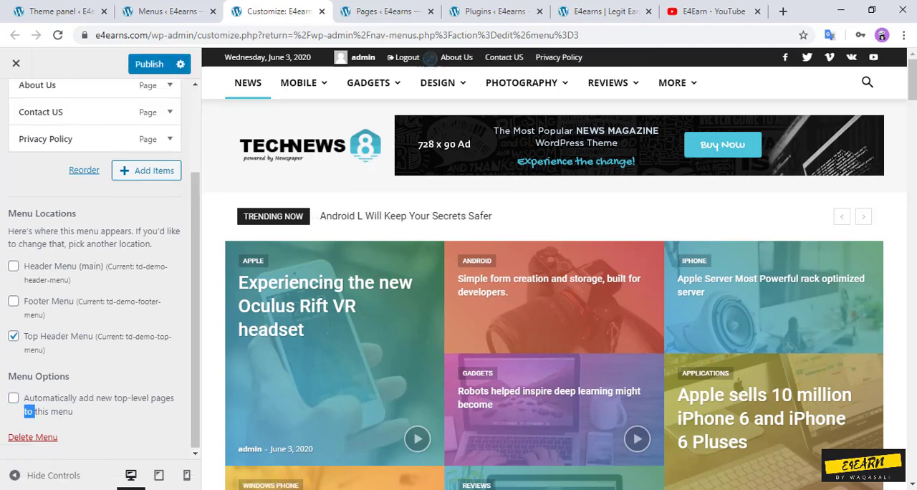
click(13, 336)
click(13, 349)
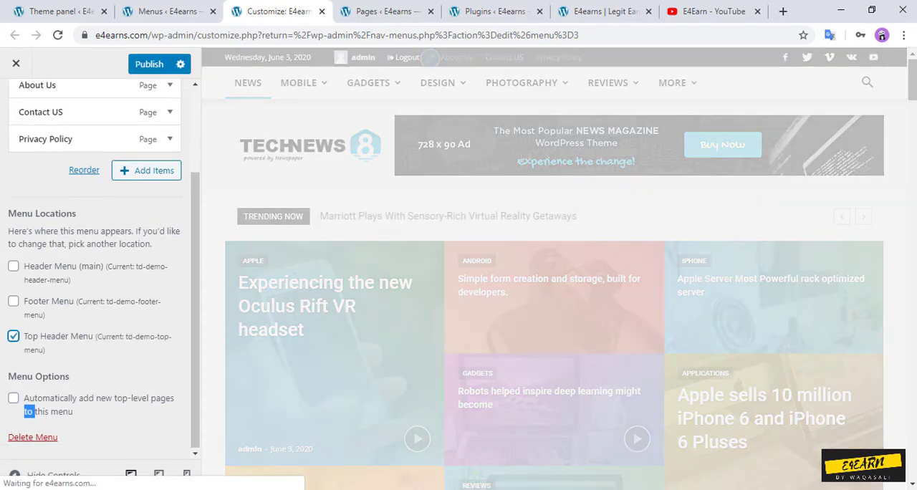
click(150, 64)
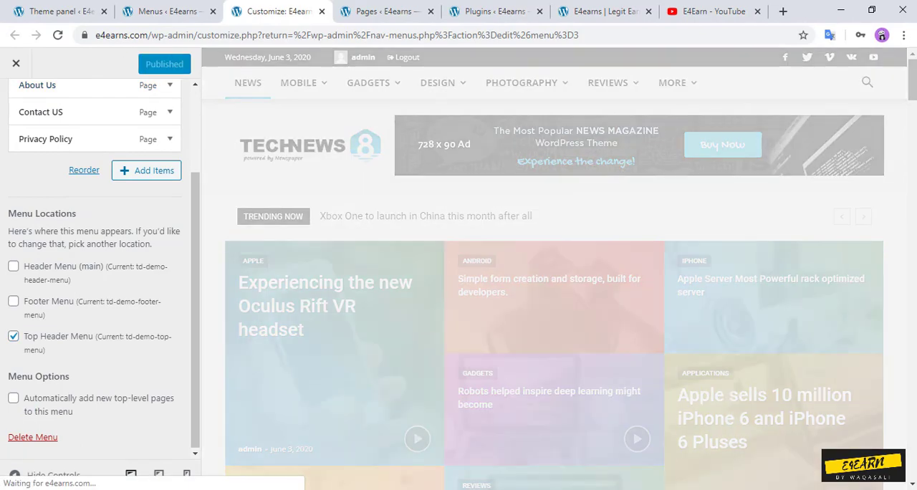
click(602, 11)
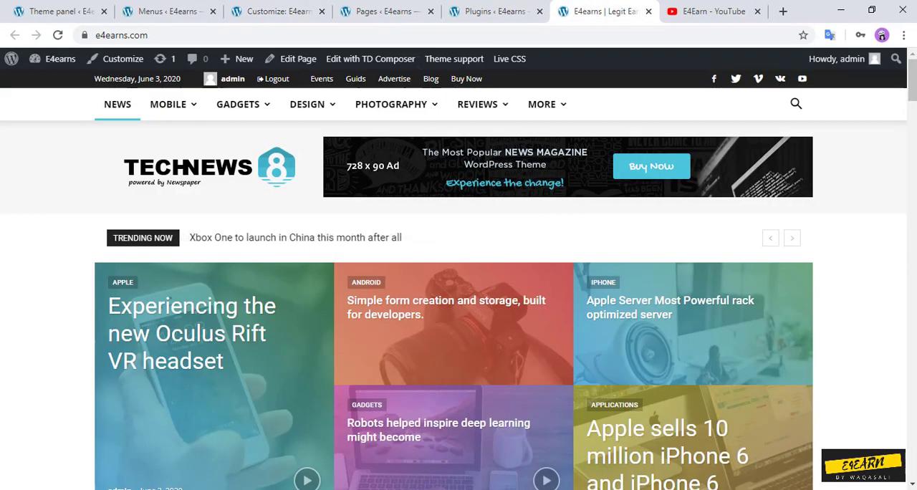
click(58, 35)
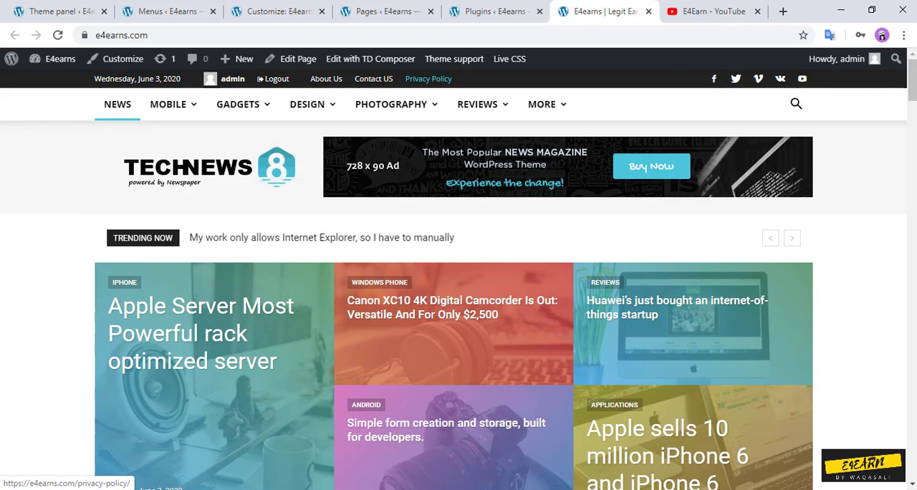
Step: Return to the Menus screen and load td-demo-header-menu (Header Menu (main)) for editing
click(494, 12)
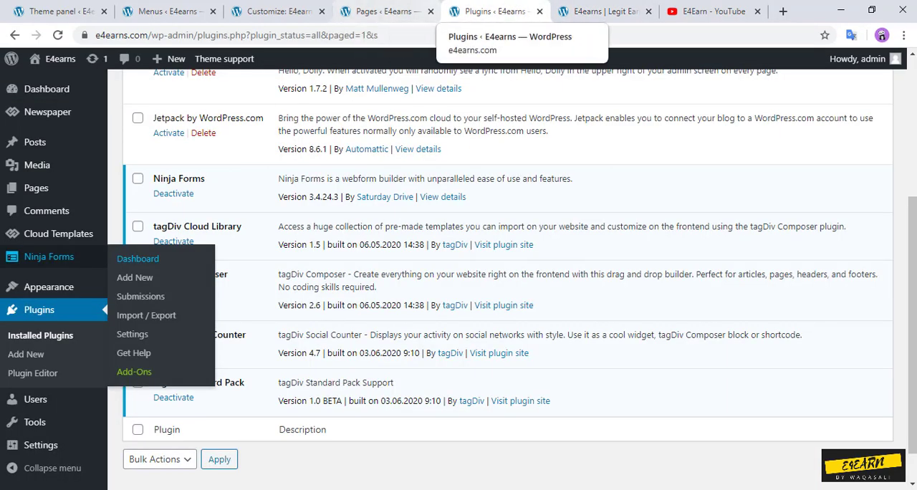
click(279, 11)
click(168, 12)
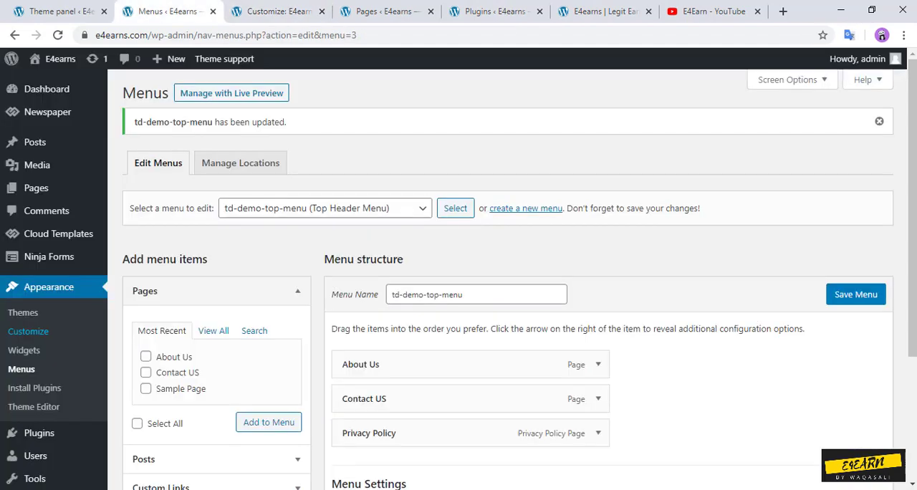
click(325, 208)
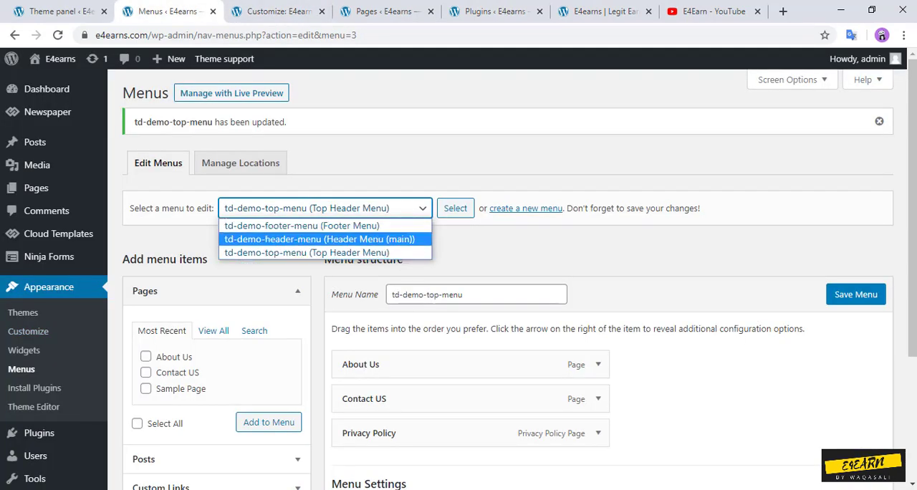
key(Return)
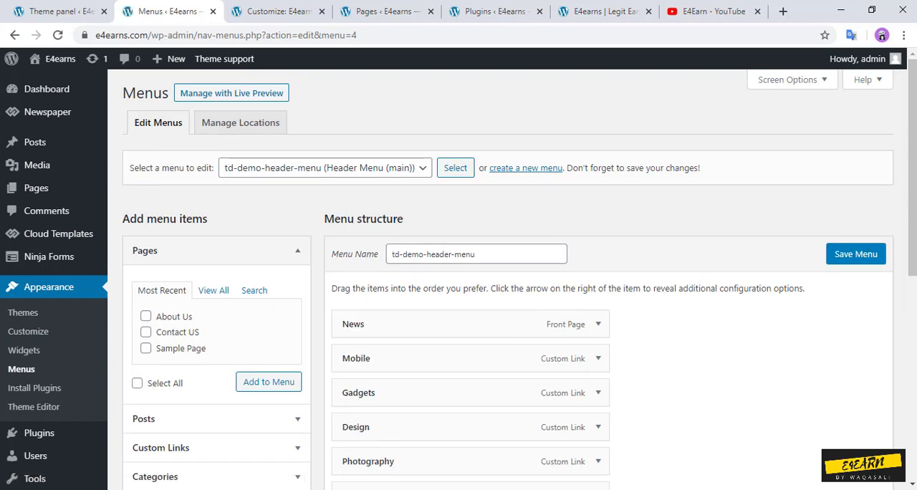
Step: Remove the Design item from the header menu structure
scroll(459, 274, down, 2)
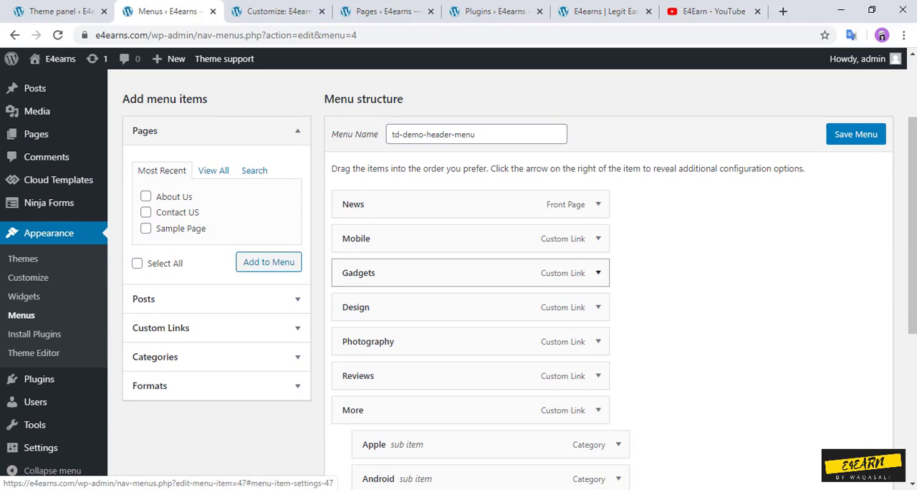
click(598, 306)
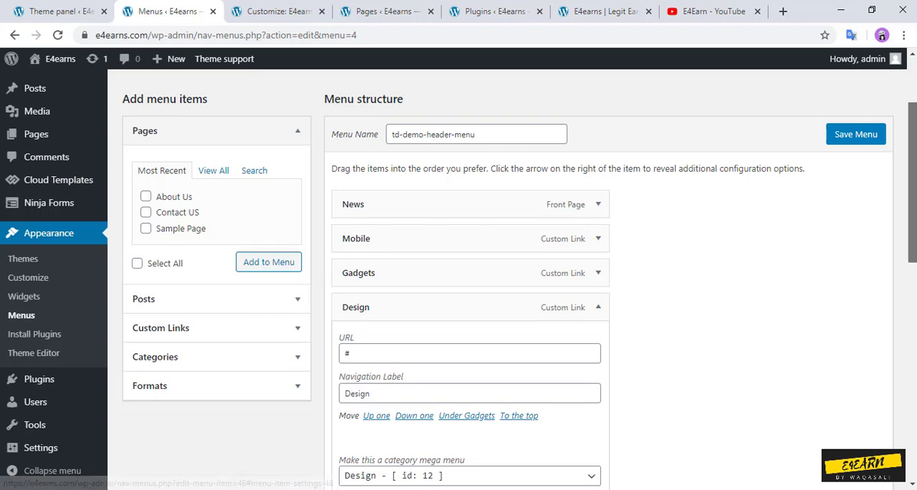
scroll(598, 306, down, 2)
click(354, 459)
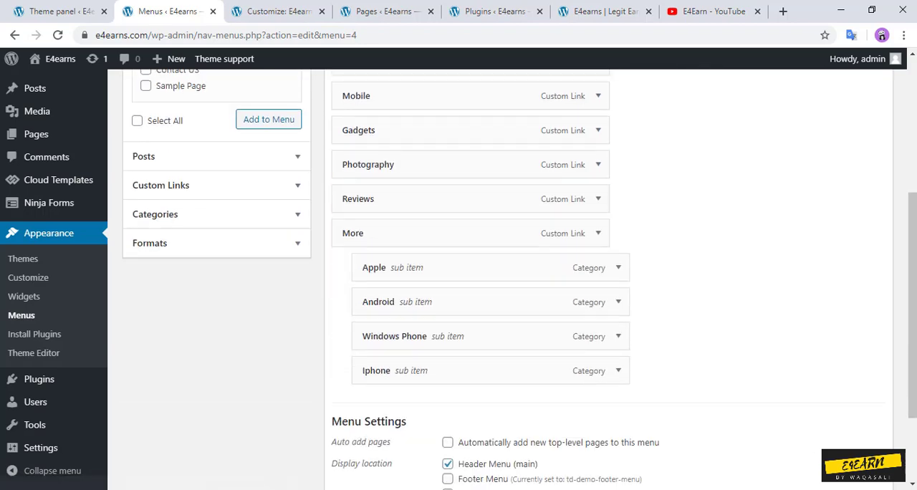
Step: Remove the Reviews item from the header menu structure and save the menu
click(598, 198)
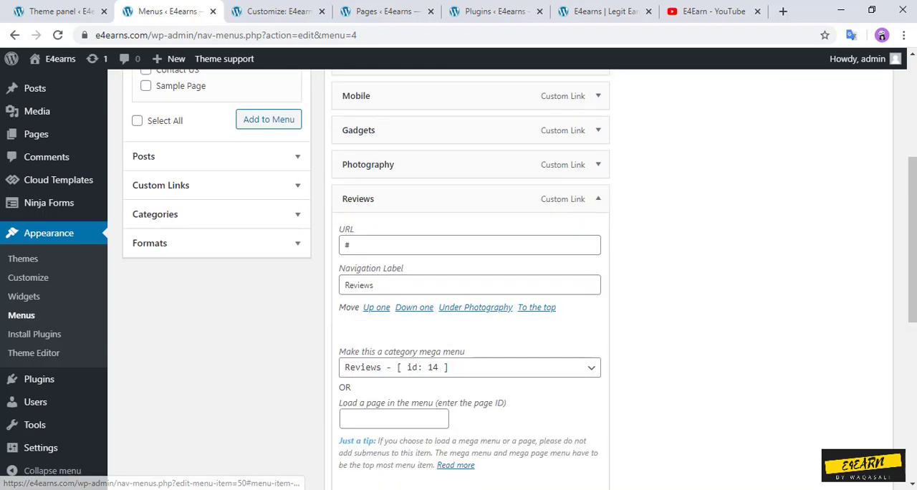
scroll(470, 279, down, 2)
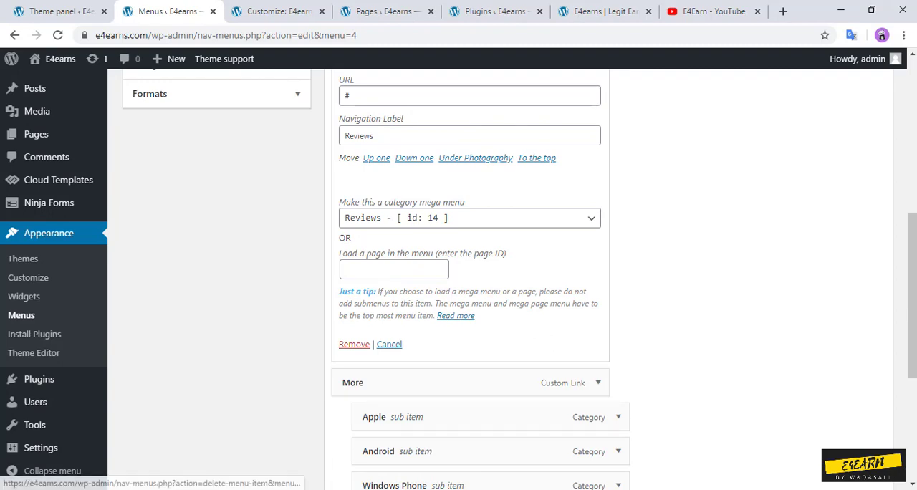
click(354, 401)
scroll(512, 279, up, 1)
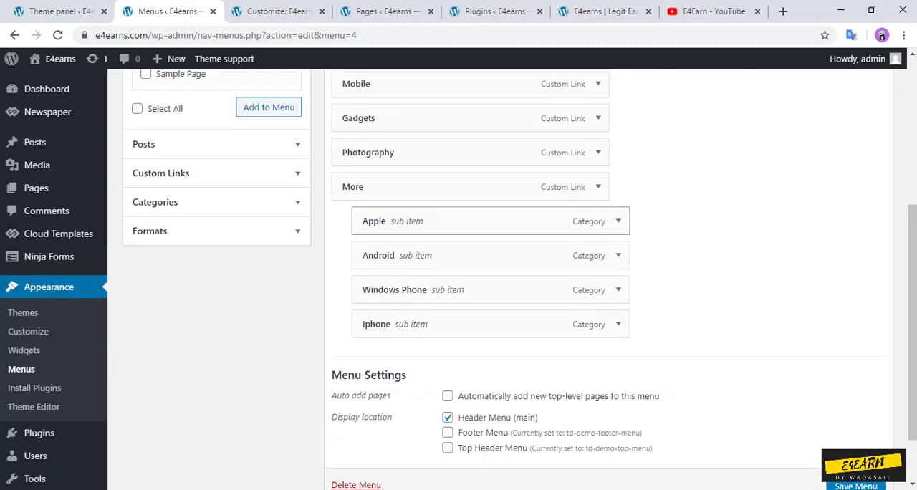
scroll(910, 301, up, 1)
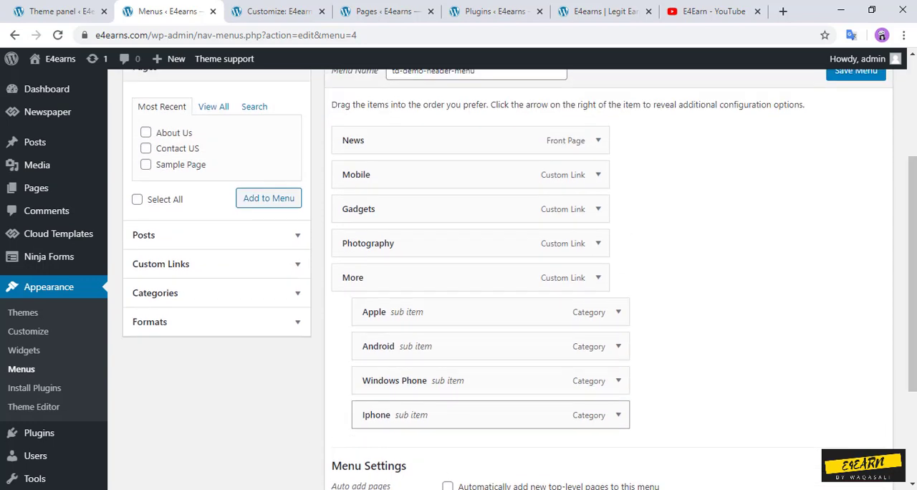
mouse_move(911, 308)
mouse_down()
mouse_move(912, 337)
mouse_move(912, 302)
mouse_up()
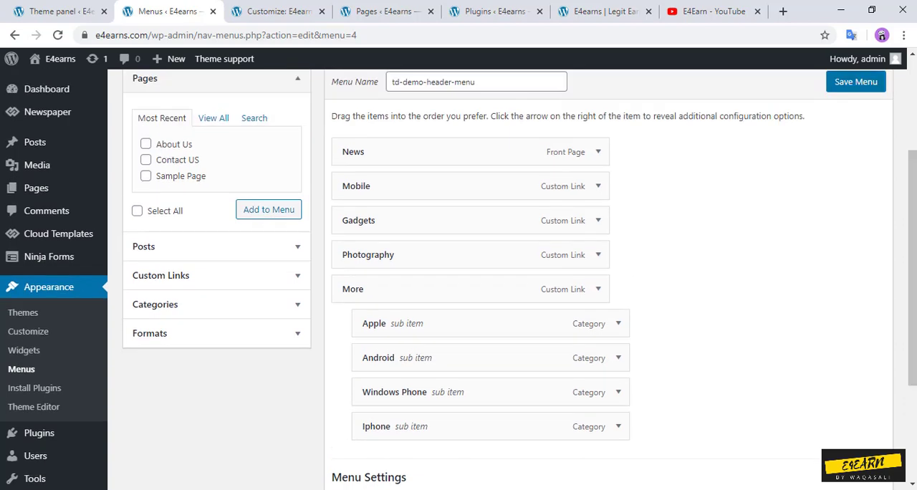
click(856, 82)
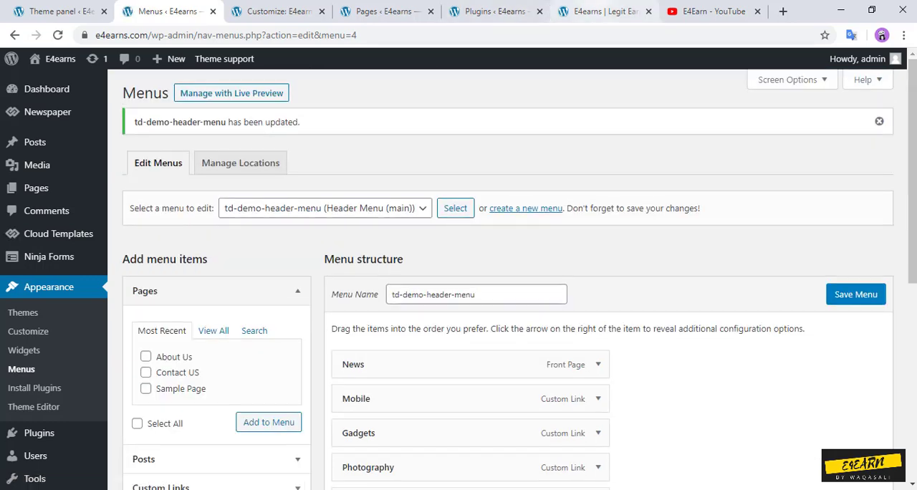
Step: Check the updated header navigation and the Mobile mega menu on the site's front page, and return to the installed plugins list
click(602, 10)
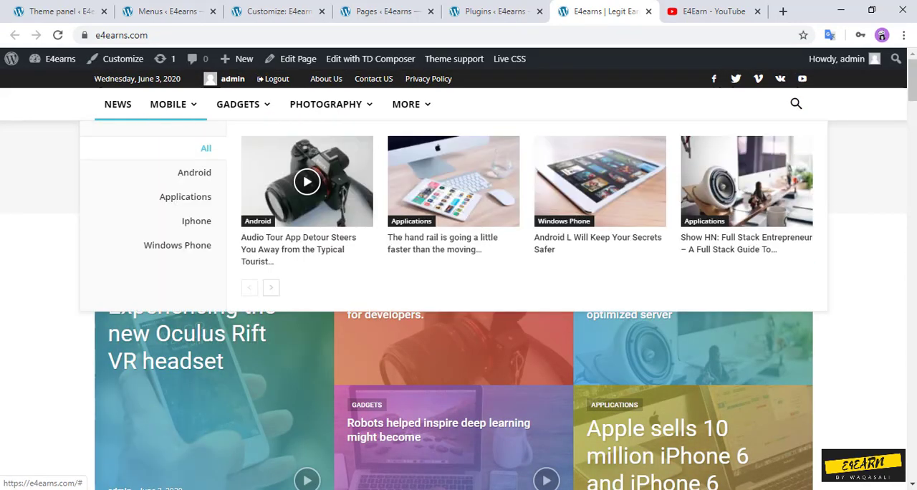
mouse_move(172, 104)
key(ctrl+shift+Tab)
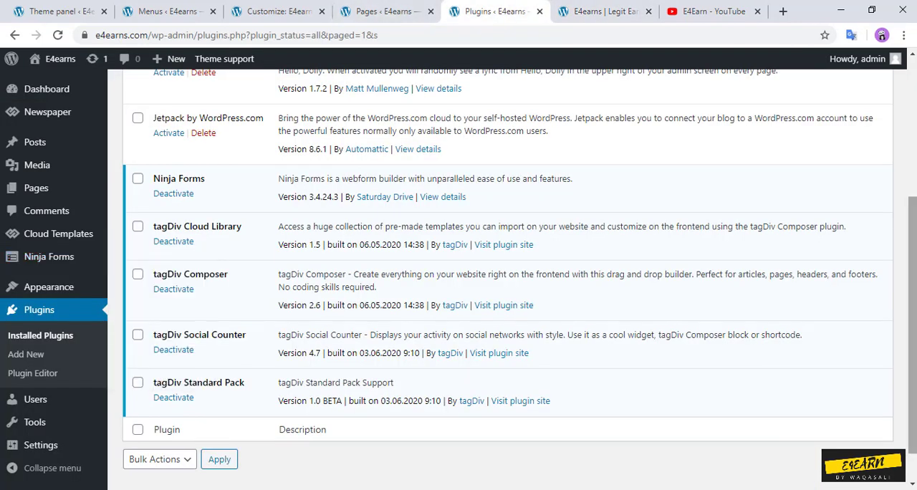
Step: Load td-demo-top-menu for editing on the Menus screen, assign it to the Footer Menu instead of the Top Header Menu, and save it
key(ctrl+shift+Tab)
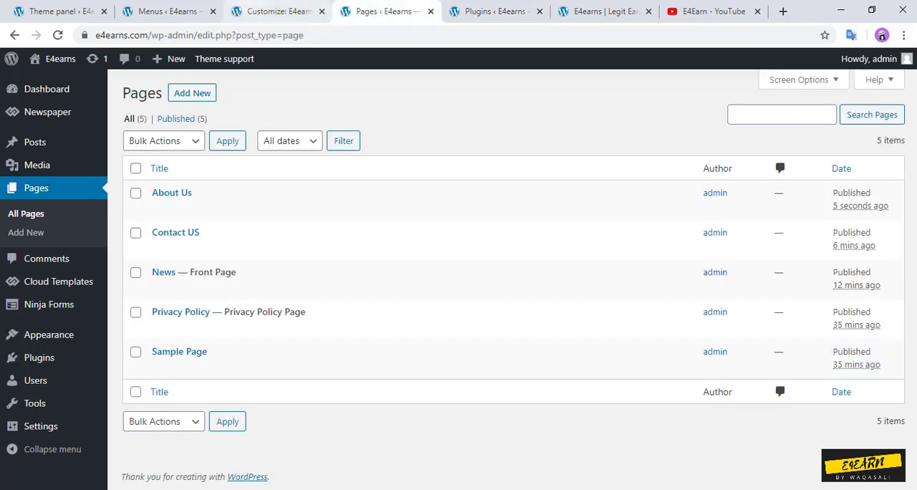
key(ctrl+shift+Tab)
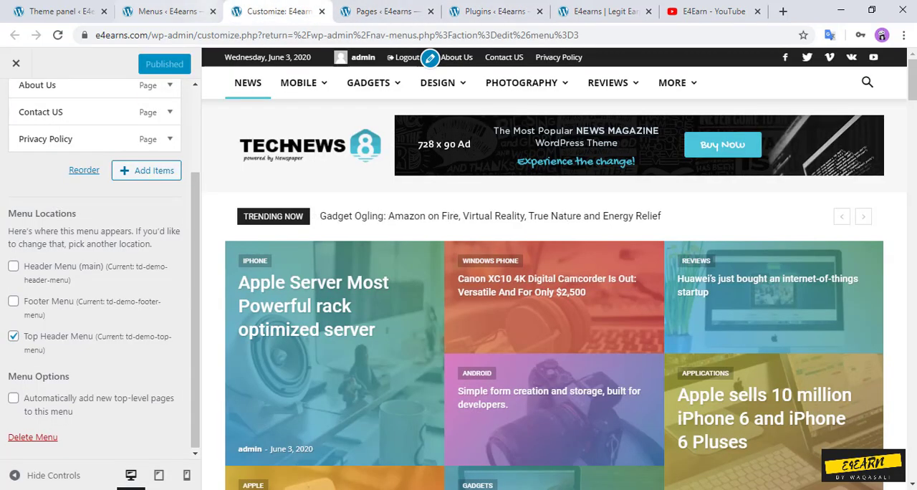
key(ctrl+shift+Tab)
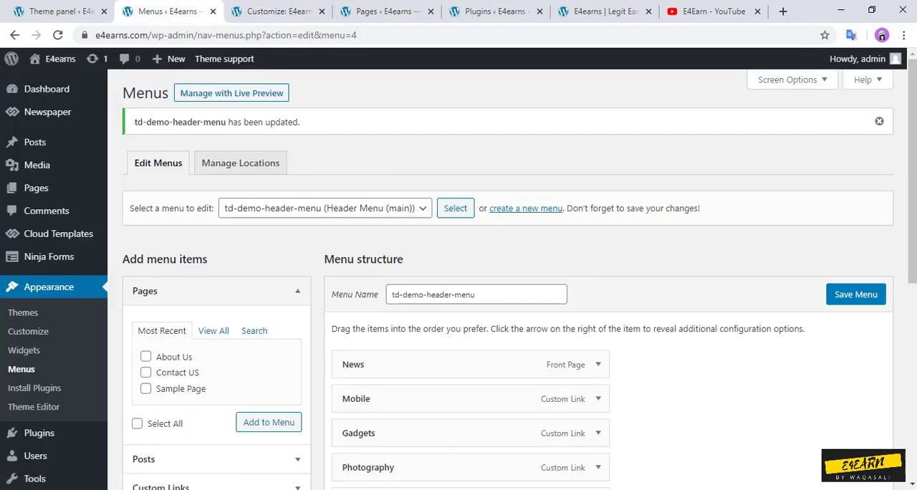
click(325, 208)
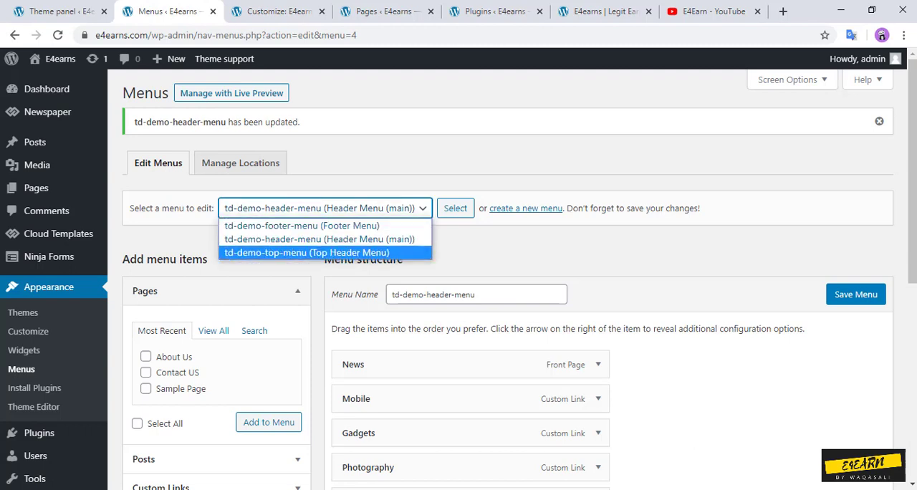
click(326, 253)
click(455, 209)
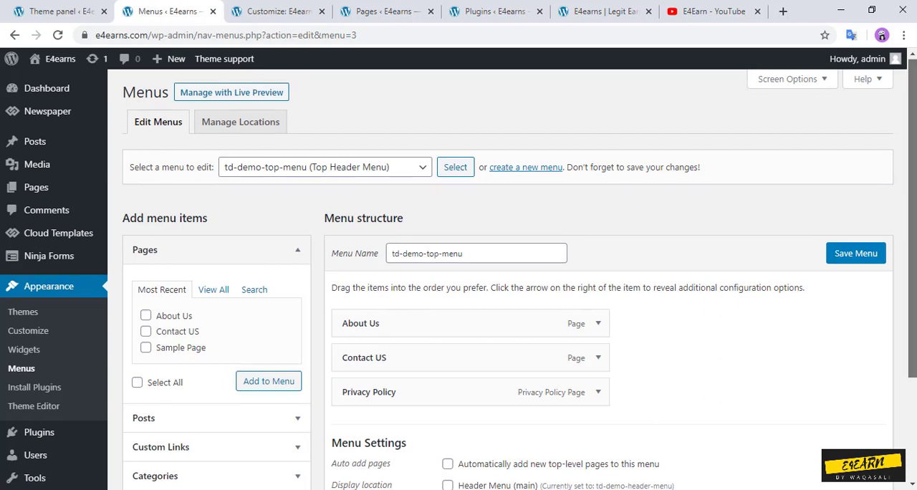
scroll(502, 286, down, 3)
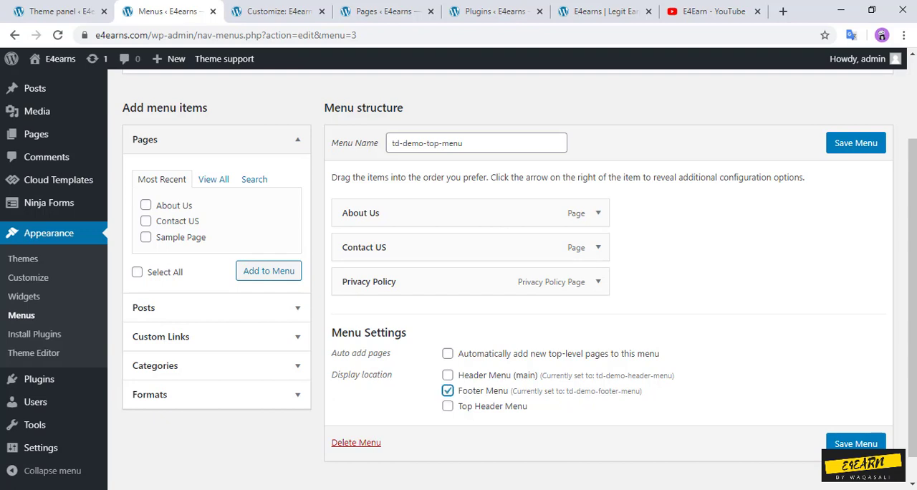
click(856, 443)
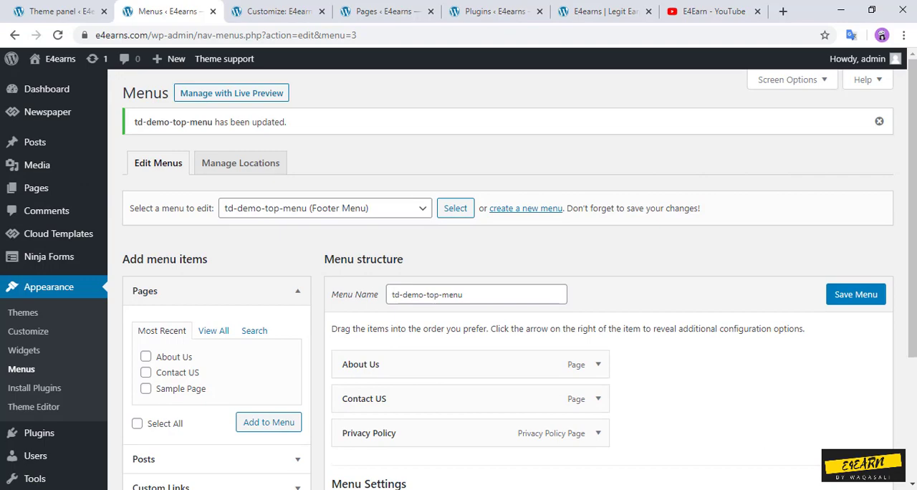
Step: Reload the site's front page and check the menu links in its footer and top bar
click(605, 11)
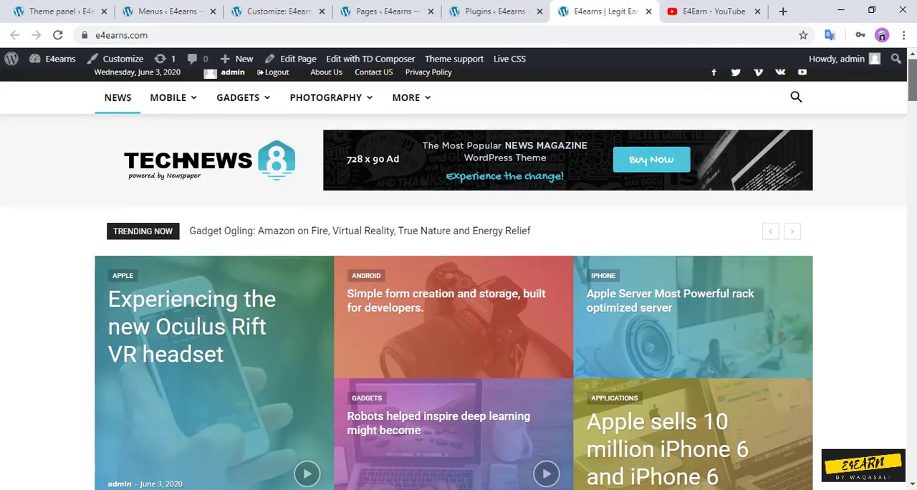
drag(911, 80, 911, 458)
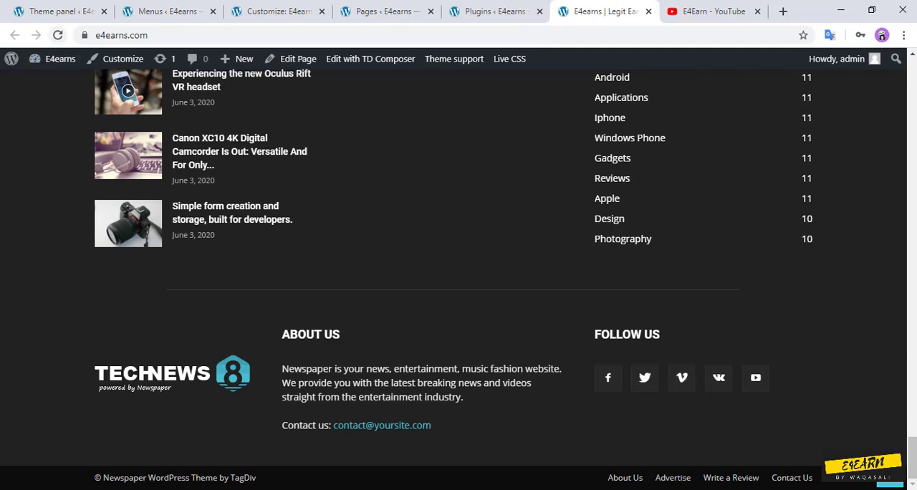
click(58, 35)
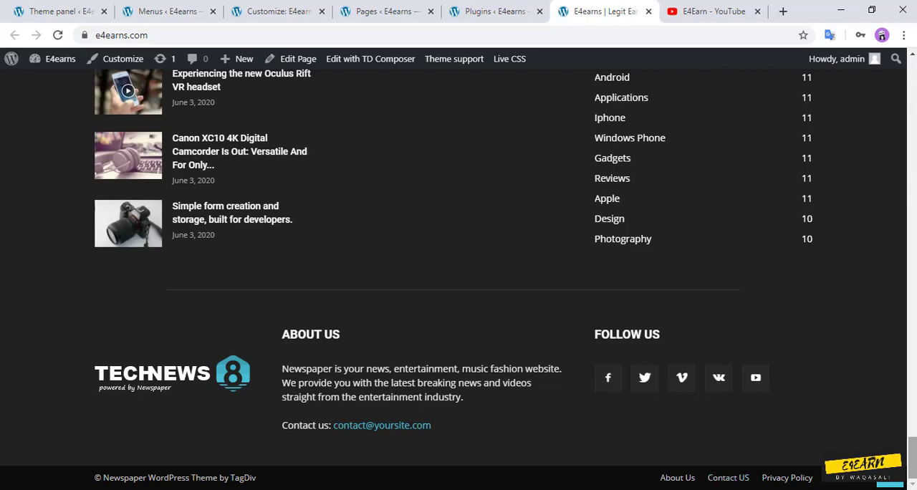
drag(912, 458, 912, 79)
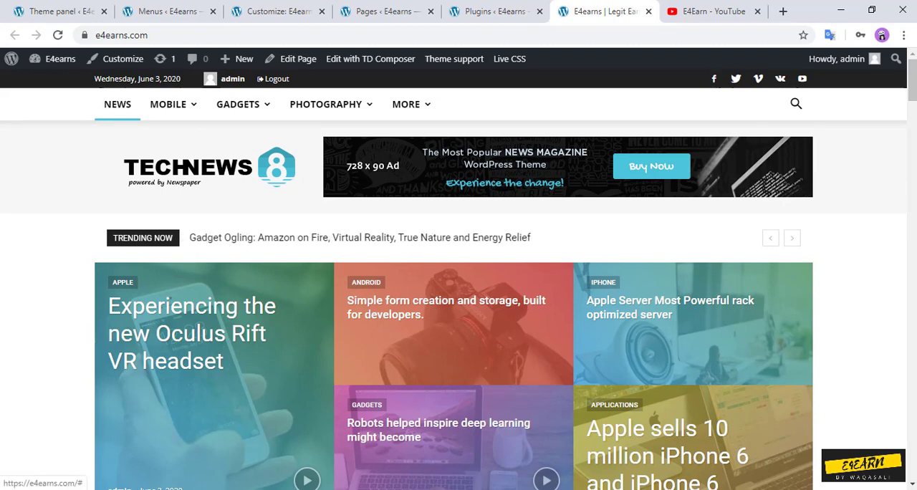
Step: Delete the header ad code in the theme panel's Ads settings, save the settings, and reload the front page to check
click(169, 11)
click(60, 11)
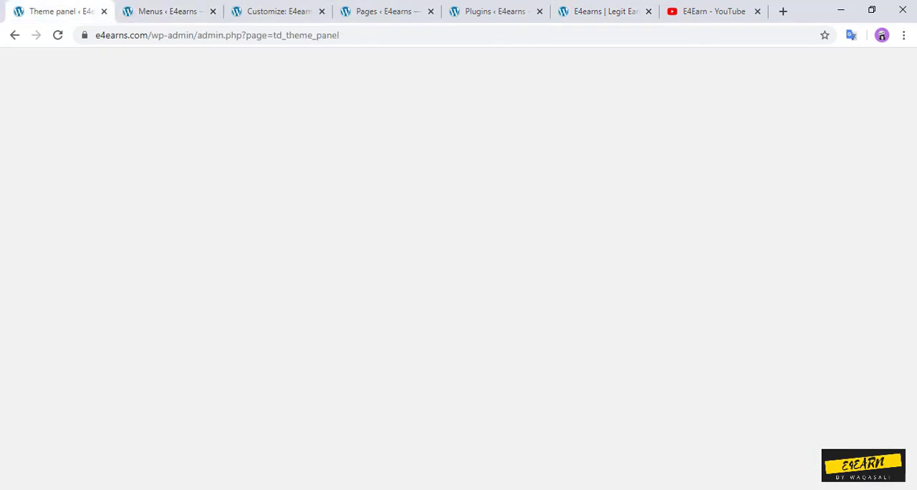
mouse_move(911, 107)
mouse_down()
mouse_move(911, 209)
mouse_move(912, 113)
mouse_up()
click(179, 221)
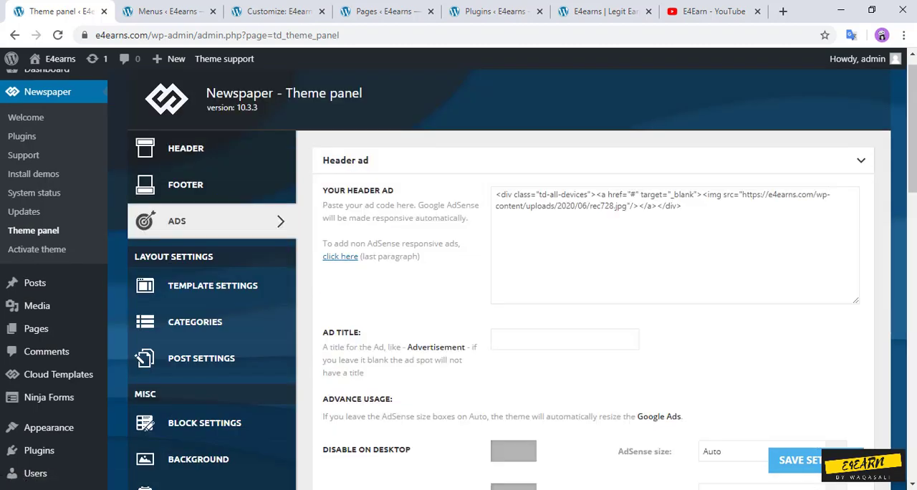
drag(682, 205, 495, 195)
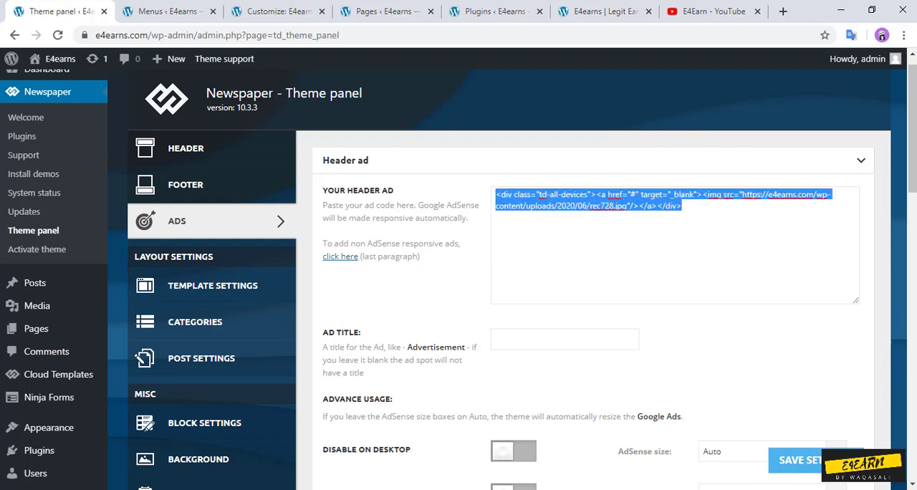
key(BackSpace)
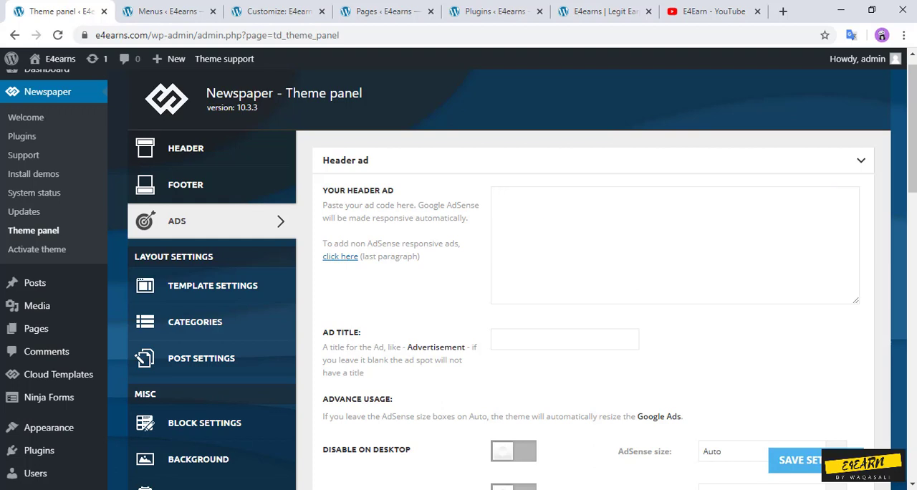
click(796, 460)
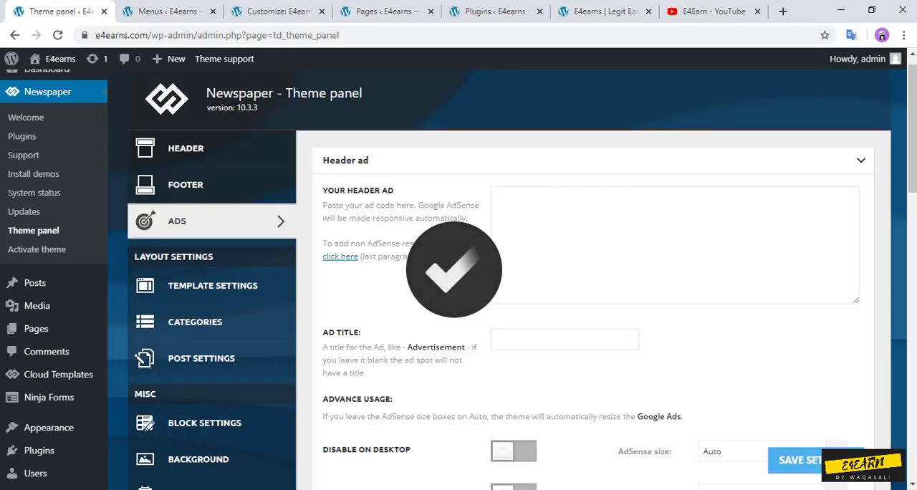
click(605, 12)
key(F5)
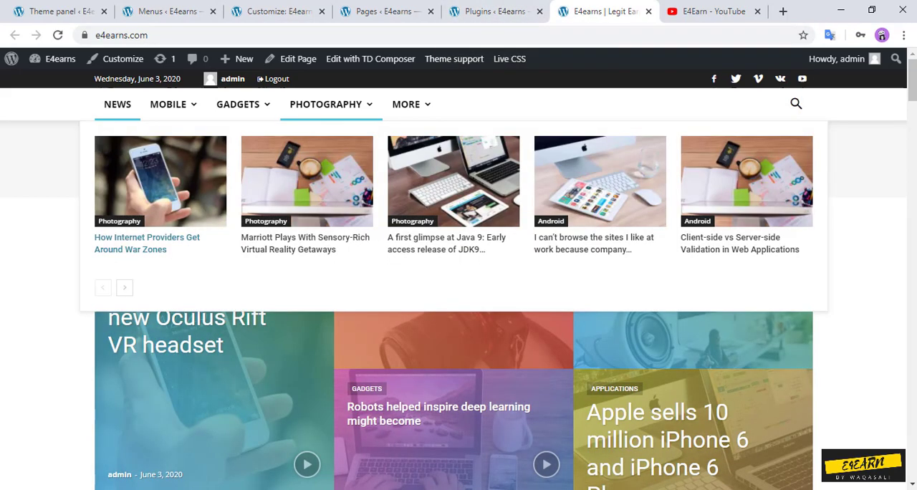
Step: Return to the theme panel and open the Logo & Favicon section of the Header settings
click(494, 11)
click(384, 12)
click(168, 12)
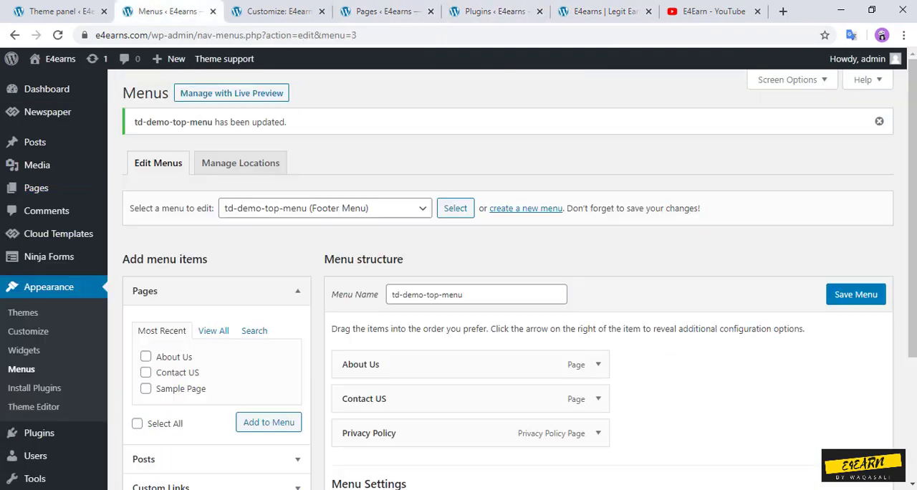
click(60, 12)
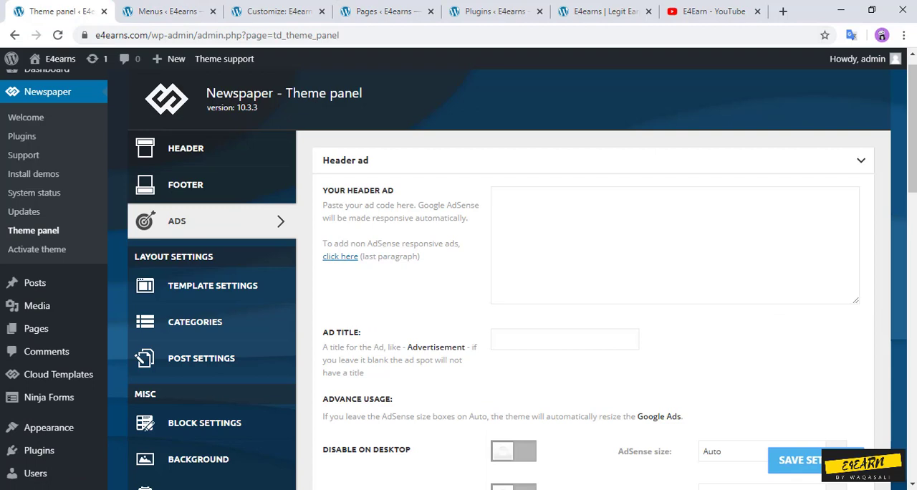
click(861, 160)
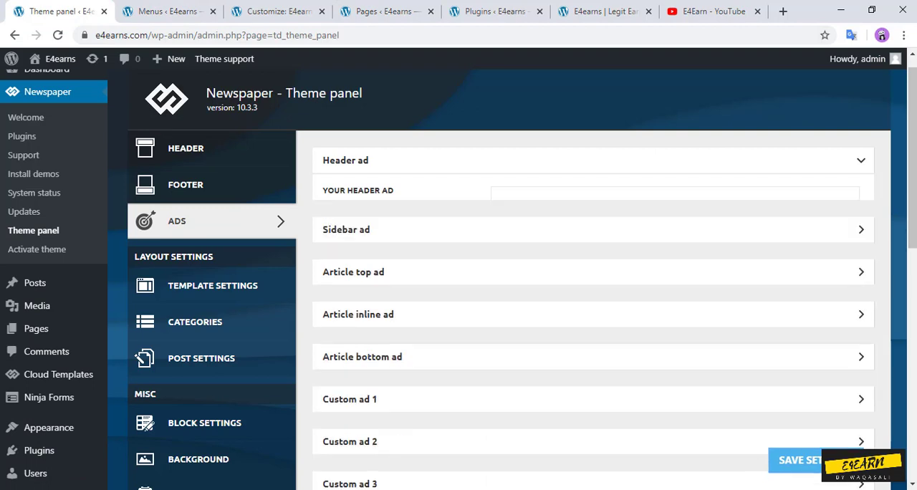
click(187, 148)
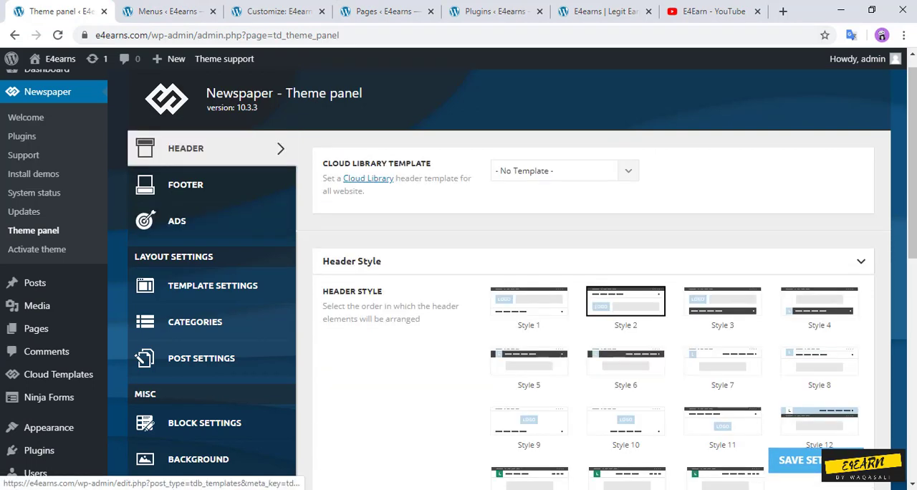
drag(912, 165, 912, 366)
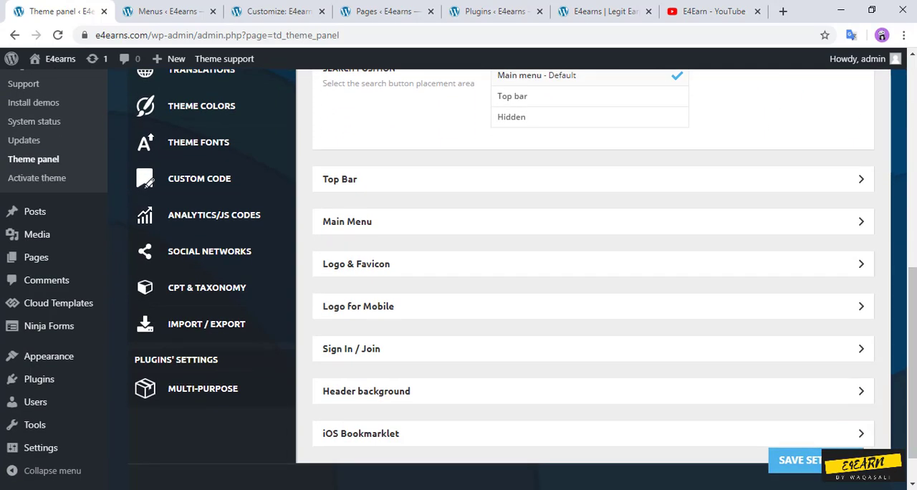
click(861, 264)
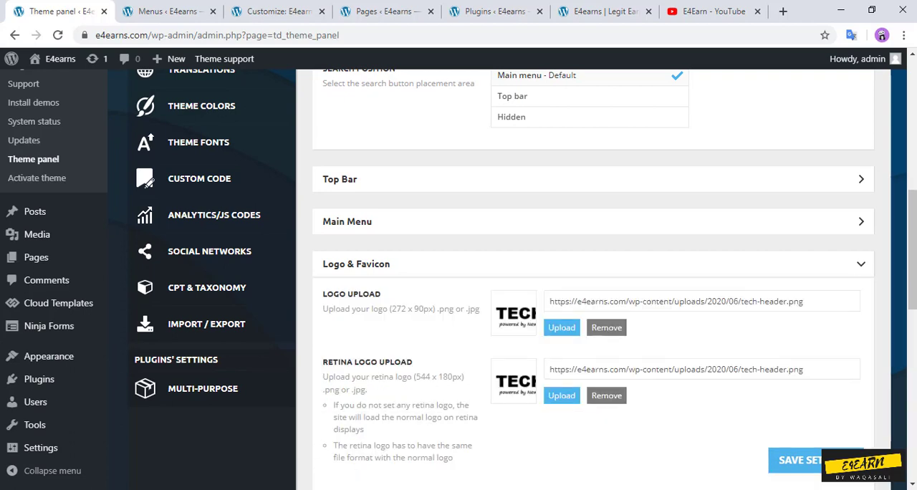
Step: Remove the tech-header.png logo and retina logo, save the theme settings, and reload the front page to check
click(606, 327)
click(411, 241)
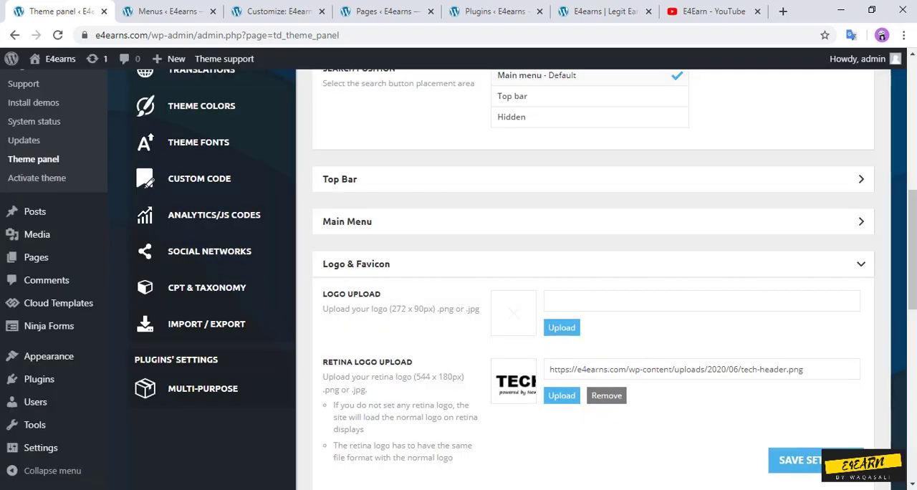
click(606, 395)
click(410, 241)
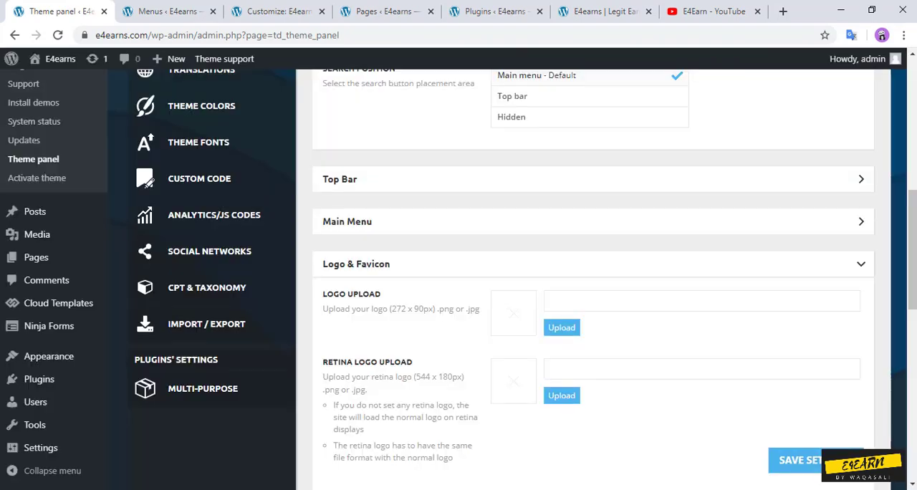
click(797, 460)
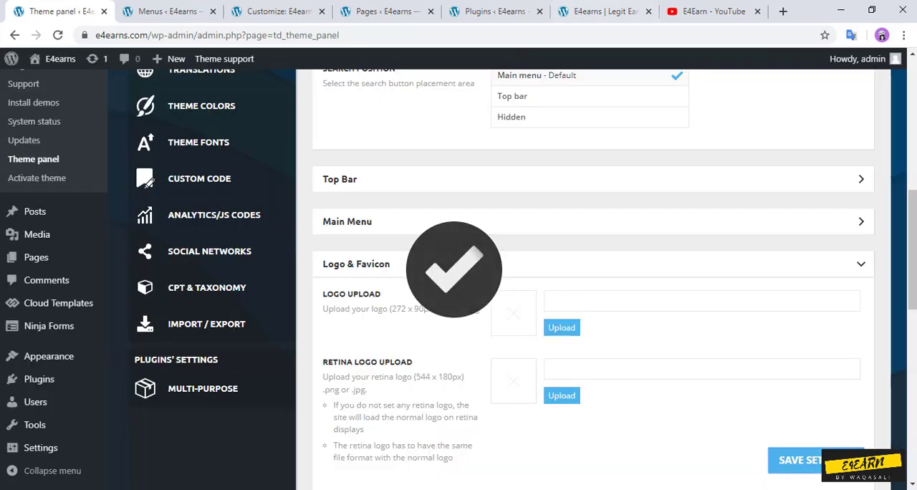
click(605, 12)
key(F5)
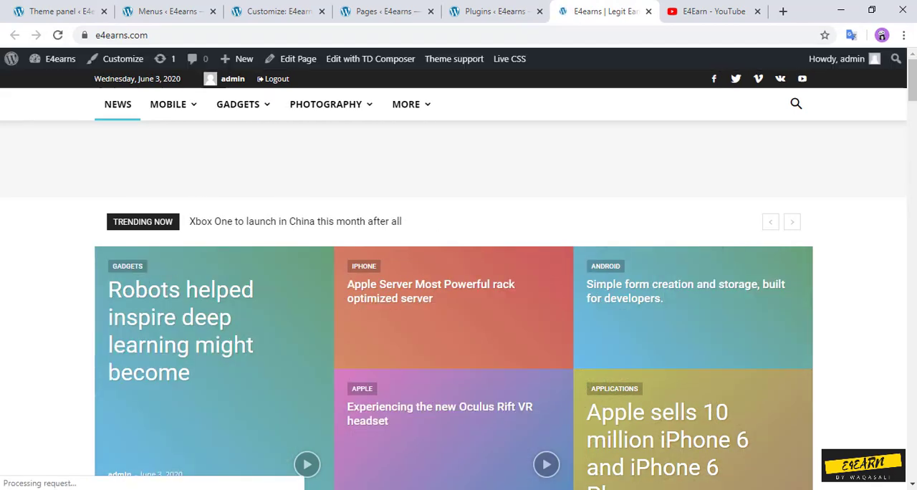
Step: Remove the tech-footer.png logo in the theme panel's Logo for Mobile section, save the settings, and switch to the Customizer
key(ctrl+shift+Tab)
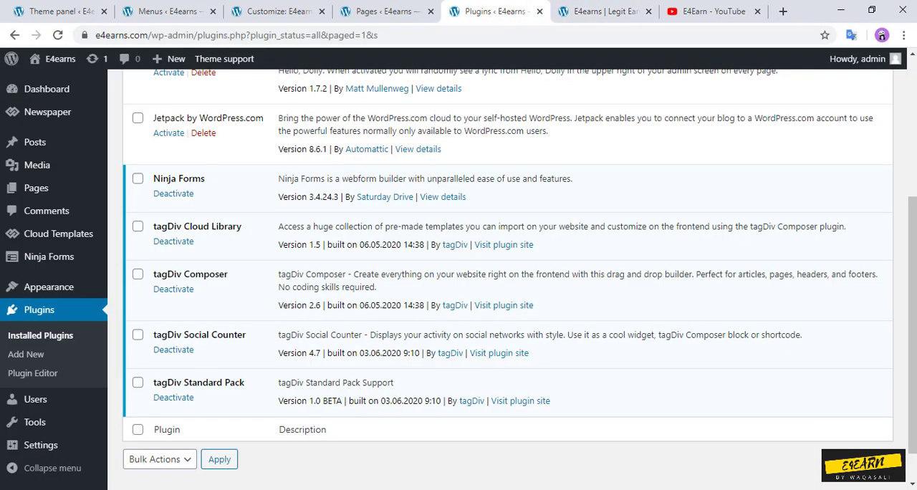
key(ctrl+1)
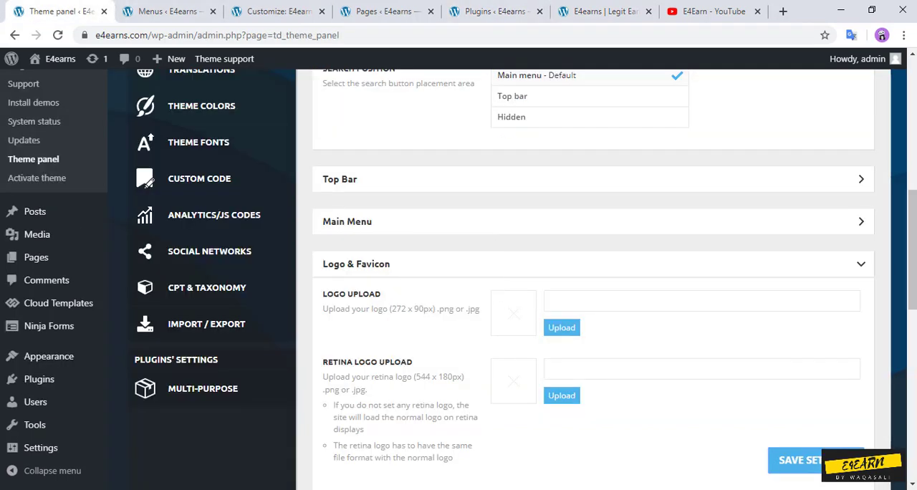
click(861, 264)
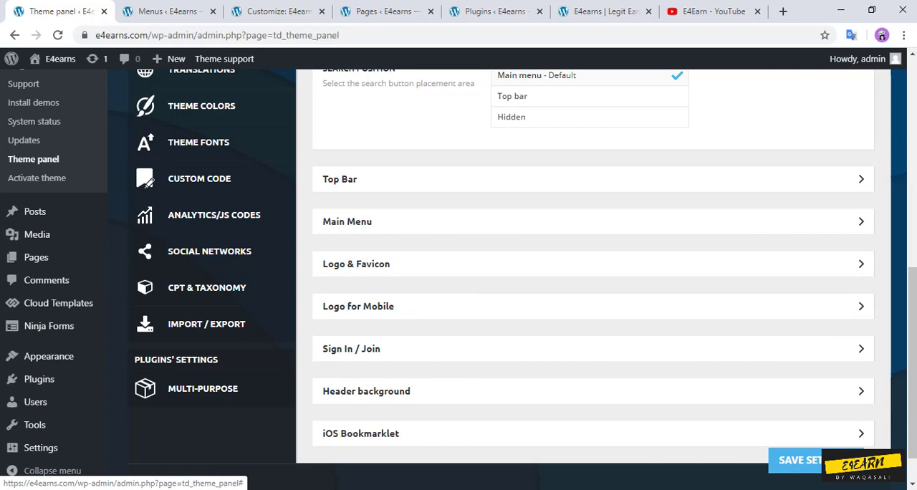
click(861, 306)
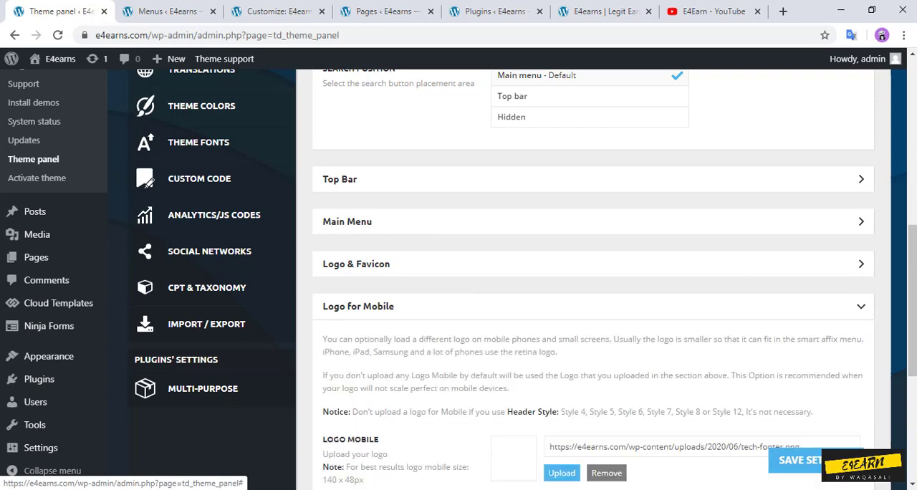
drag(911, 308, 912, 379)
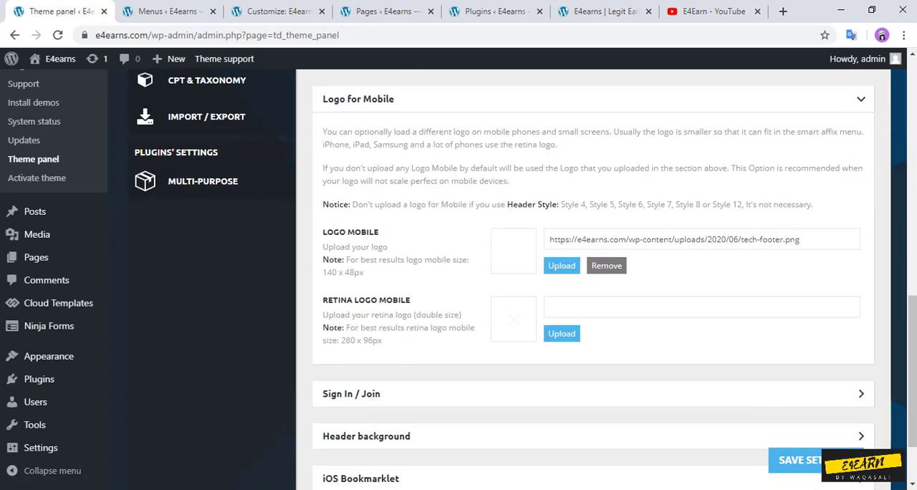
click(605, 265)
click(411, 241)
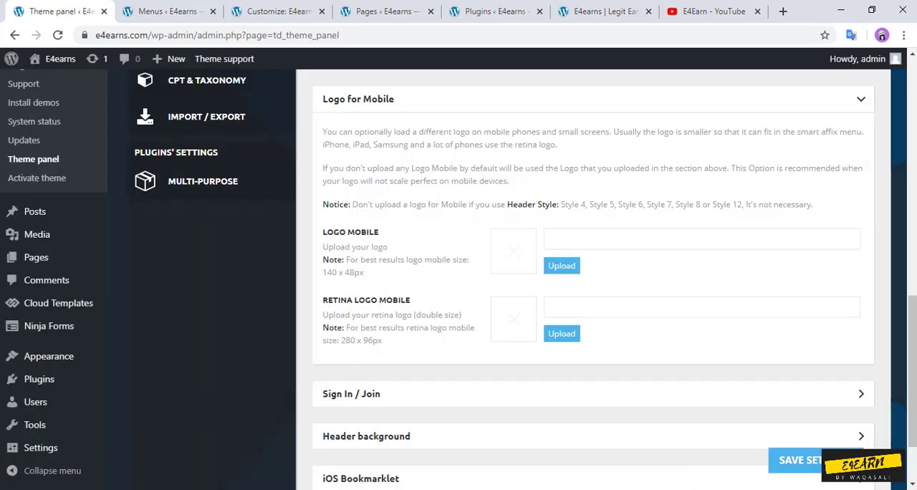
click(834, 460)
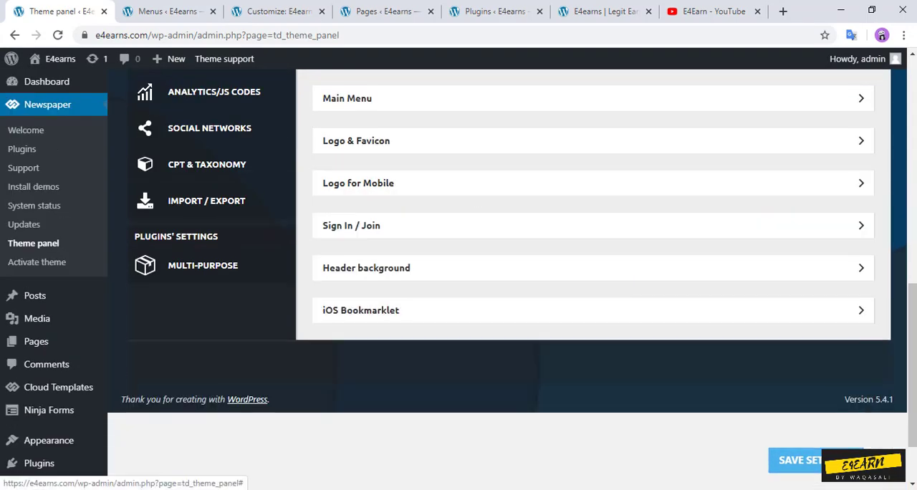
click(278, 11)
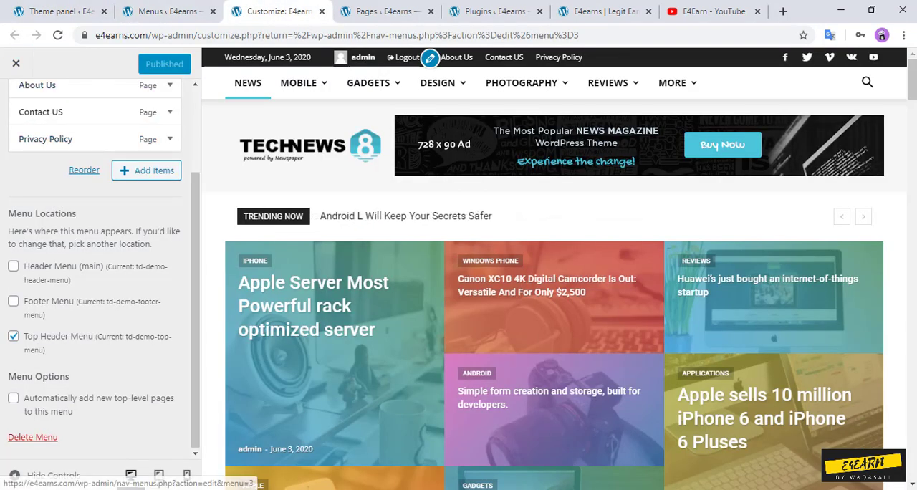
Step: Leave the menu settings in the Customizer, reload the Customizer, and open the Site Identity section
scroll(97, 272, up, 2)
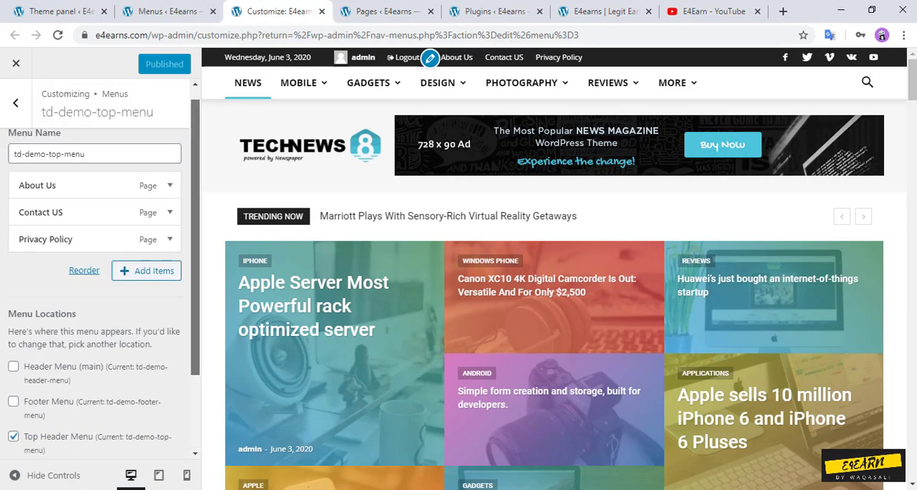
click(15, 102)
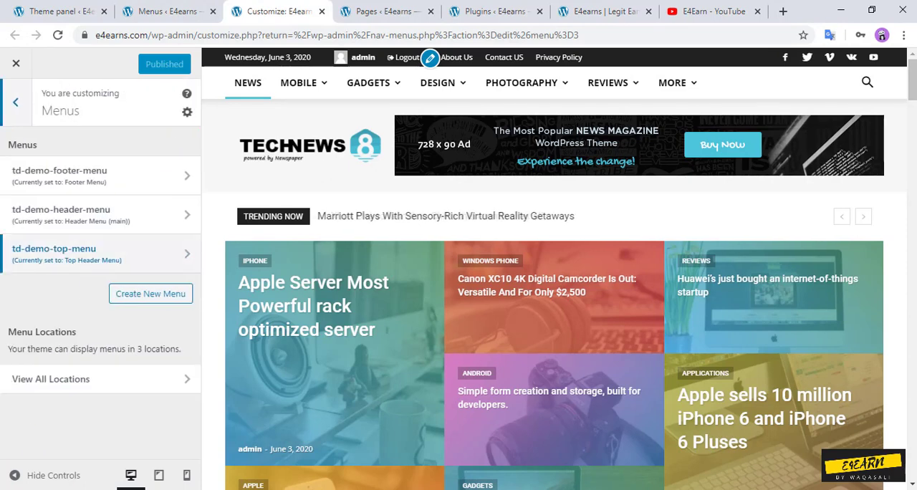
click(15, 102)
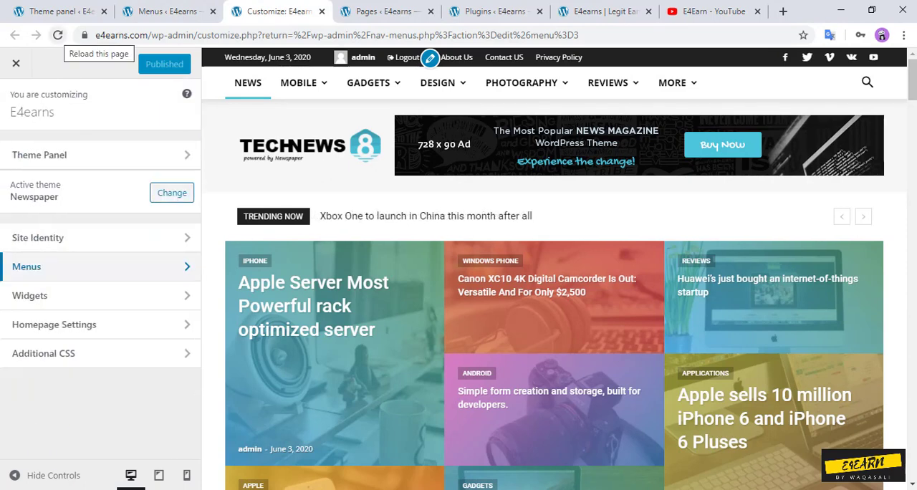
click(57, 34)
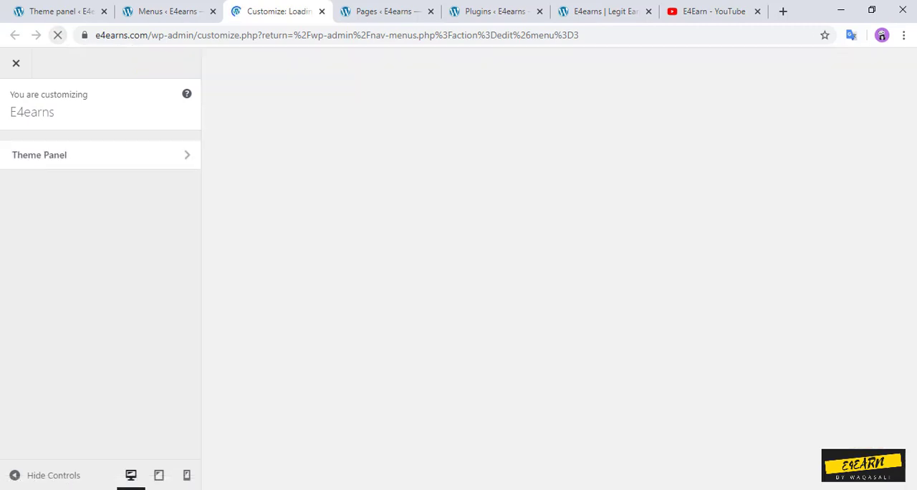
click(101, 237)
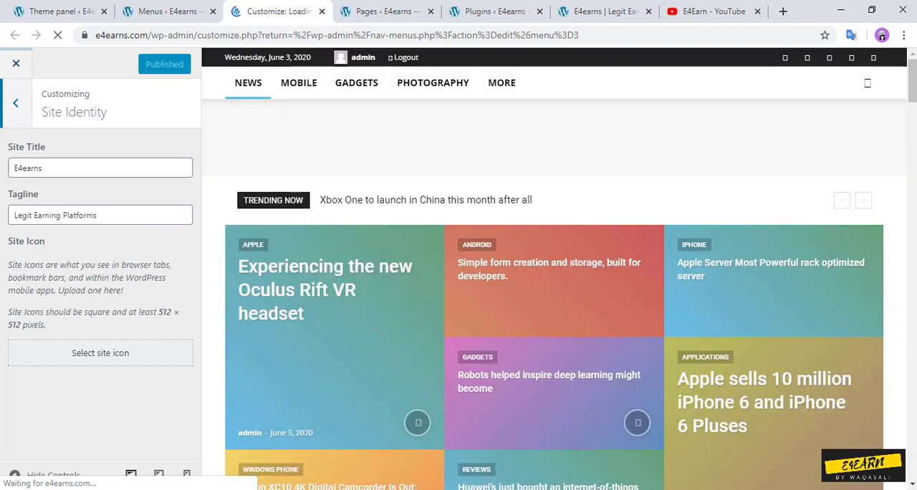
Step: Return to the theme panel's Header settings, collapse the Header Style section, and open the Logo & Favicon section
click(61, 10)
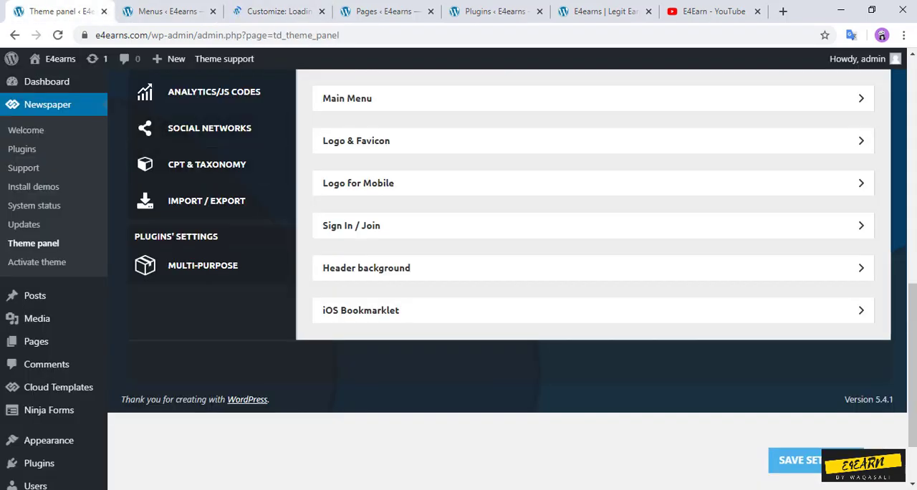
scroll(512, 280, up, 15)
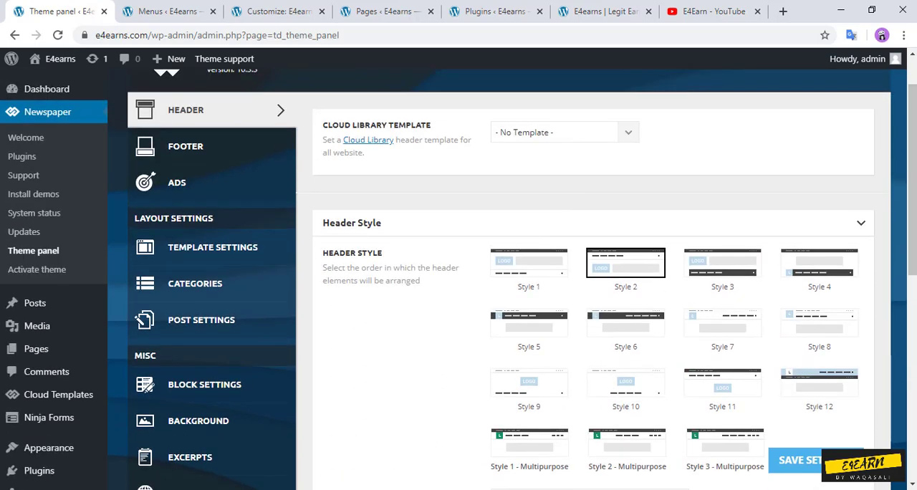
click(861, 223)
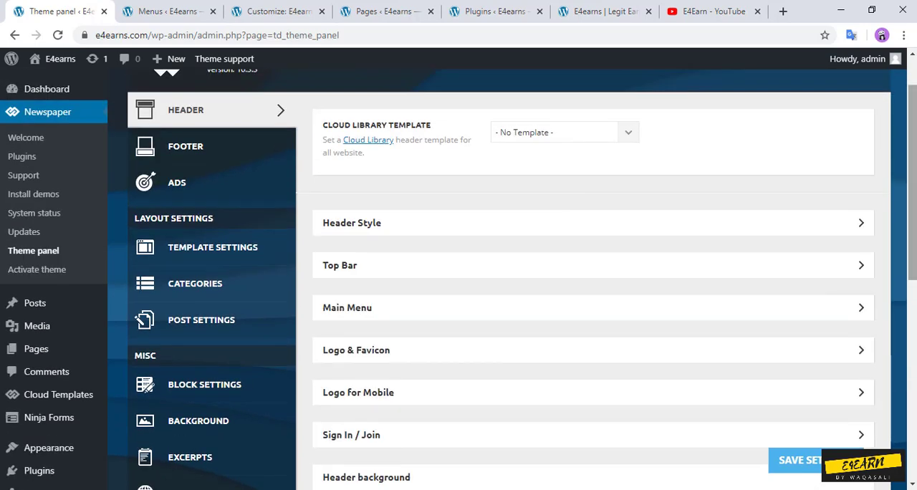
scroll(512, 279, down, 1)
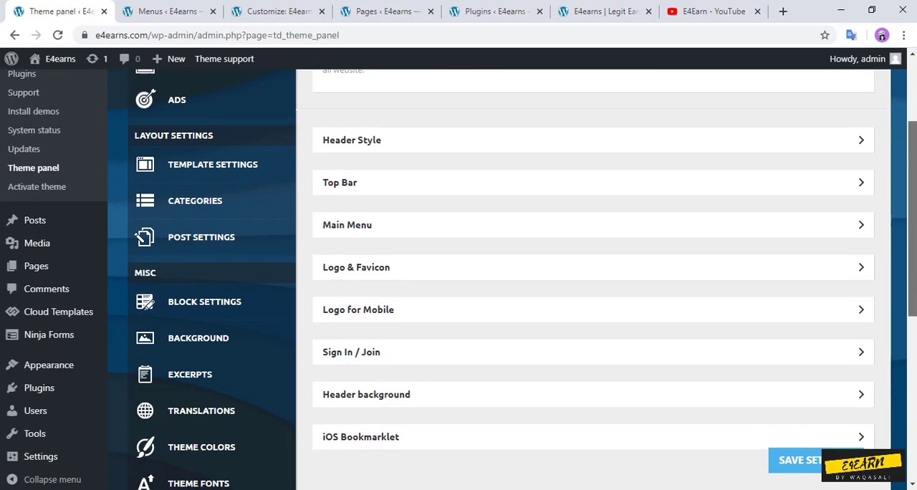
scroll(512, 280, down, 1)
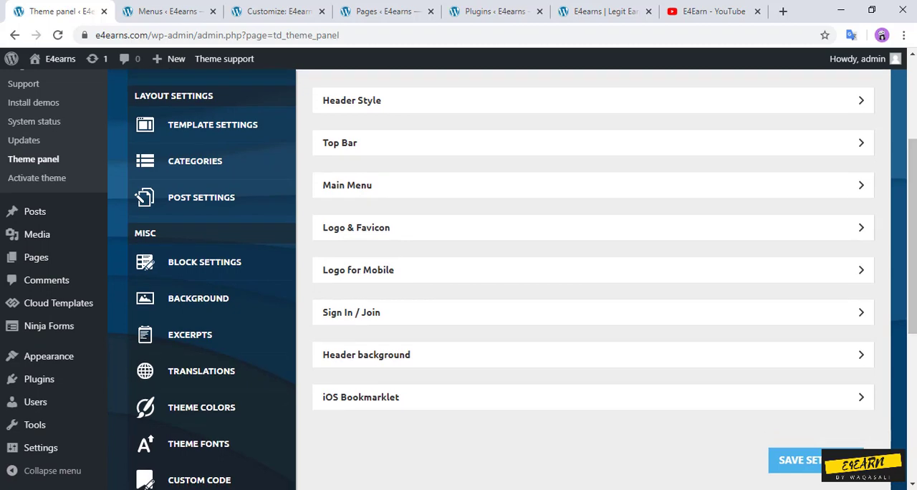
click(861, 228)
Step: Examine the Logo & Favicon settings, including the logo uploads, favicon, alt and title attributes, and text logo fields
scroll(512, 279, down, 4)
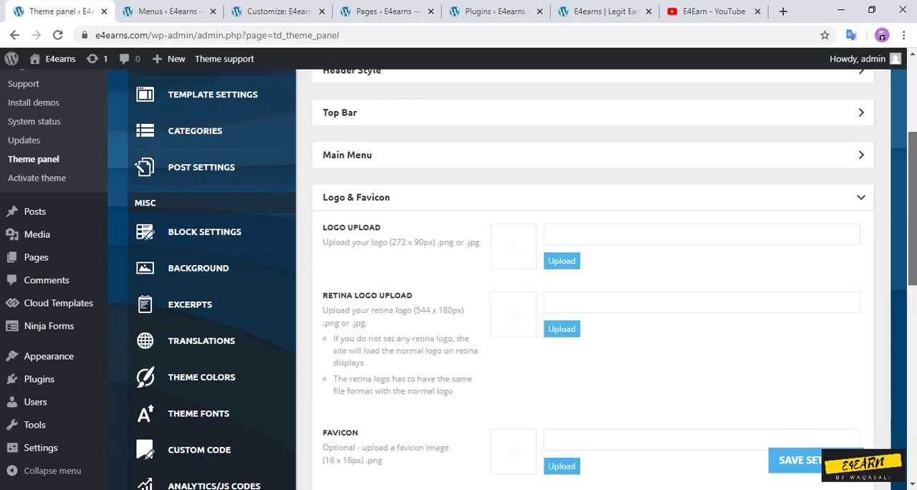
scroll(512, 280, down, 4)
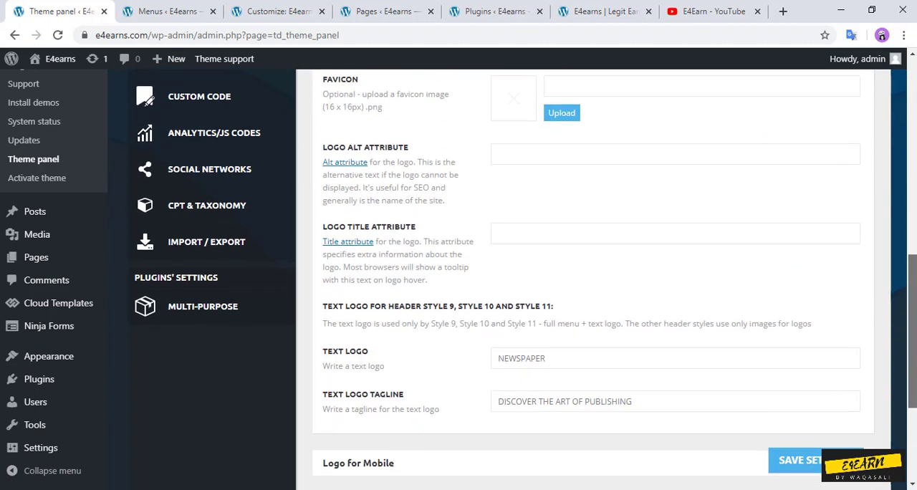
scroll(512, 279, up, 10)
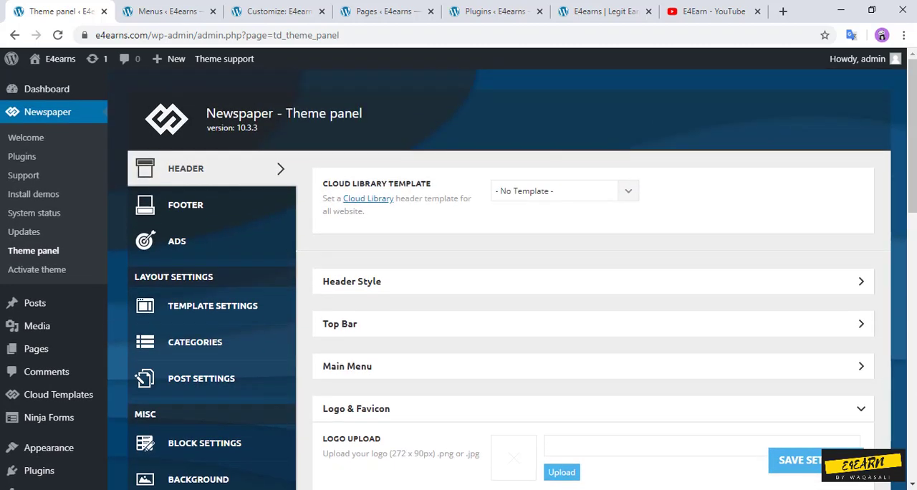
scroll(512, 279, down, 9)
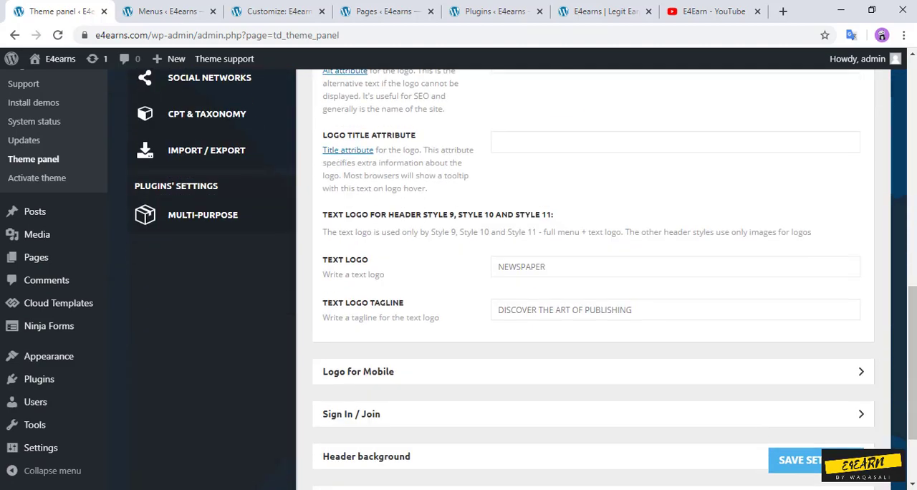
scroll(512, 279, up, 4)
scroll(512, 280, down, 4)
scroll(512, 279, up, 5)
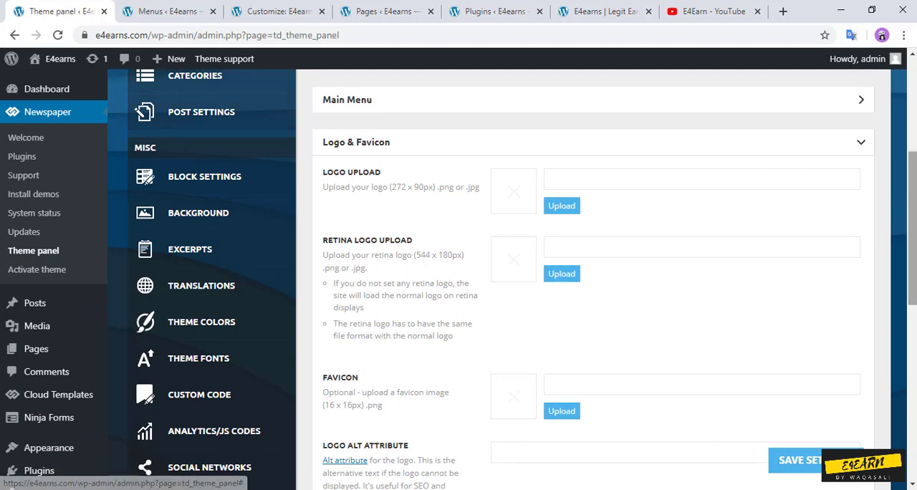
scroll(512, 279, up, 2)
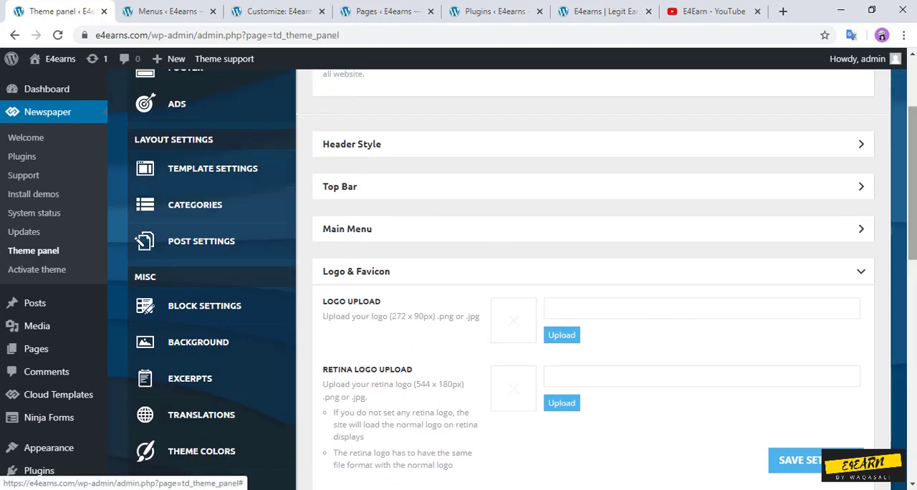
scroll(215, 204, up, 2)
Step: Open the Sub footer settings in the theme panel's Footer section and select the footer copyright text for replacement
click(186, 166)
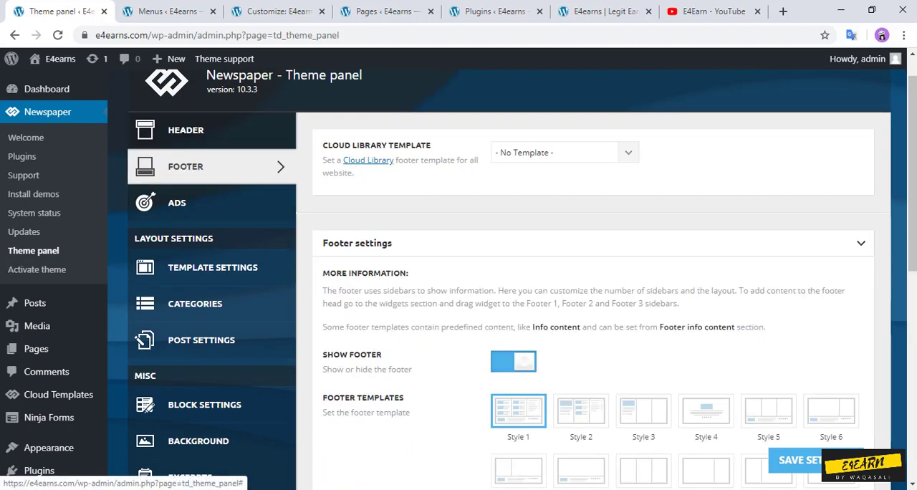
scroll(458, 279, down, 6)
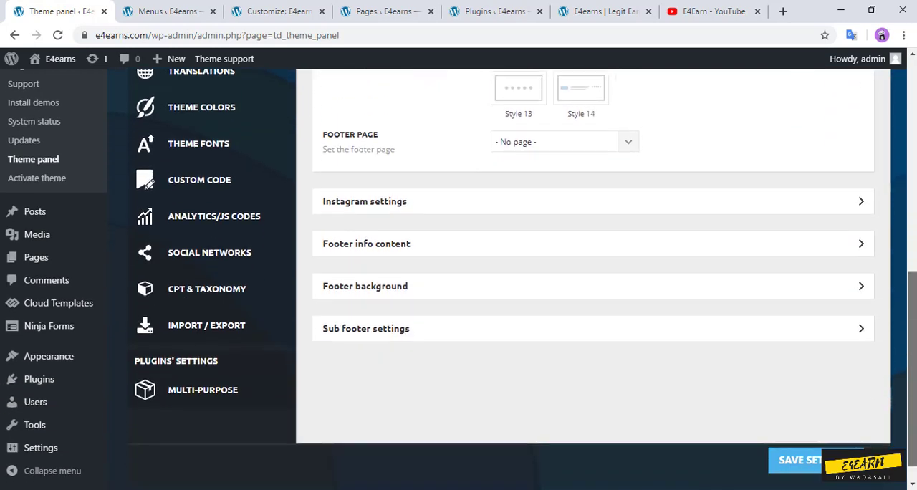
click(861, 329)
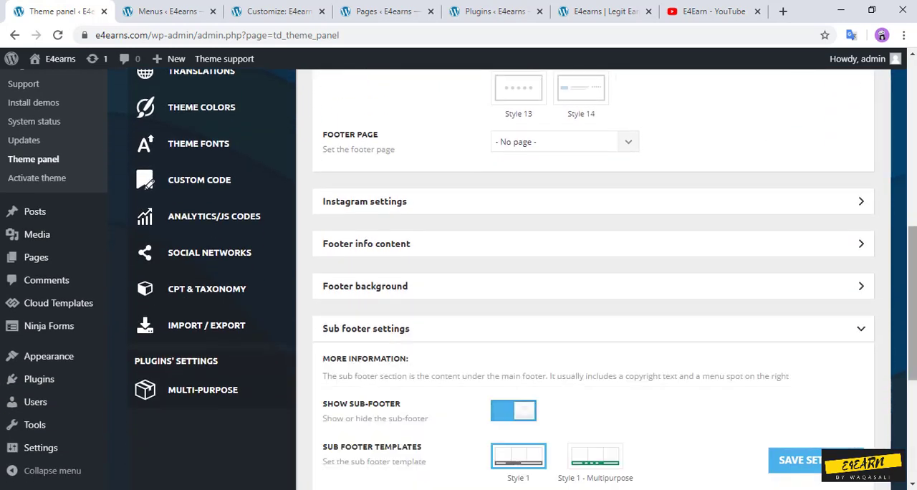
scroll(593, 280, down, 3)
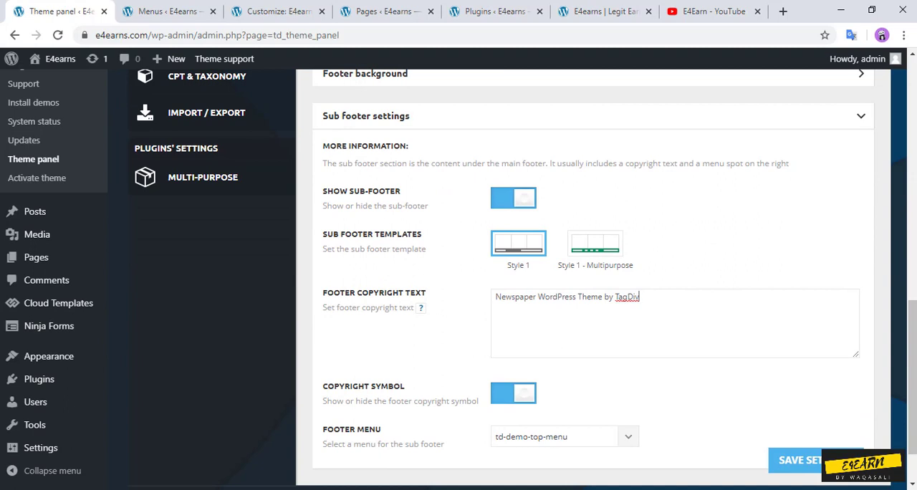
drag(639, 296, 550, 296)
Step: Search Google for "copyright for website" in a new tab and open the legalzoom.com and love2dev.com articles from the results
key(ctrl+t)
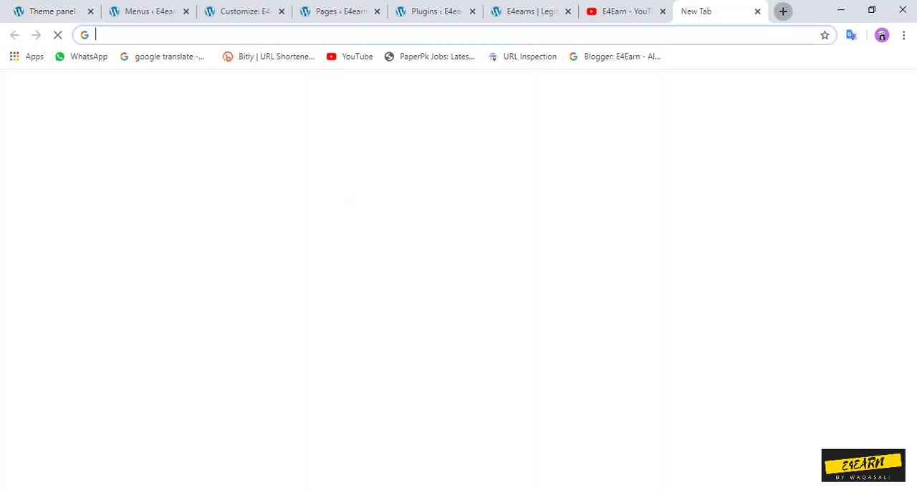
text(copyright)
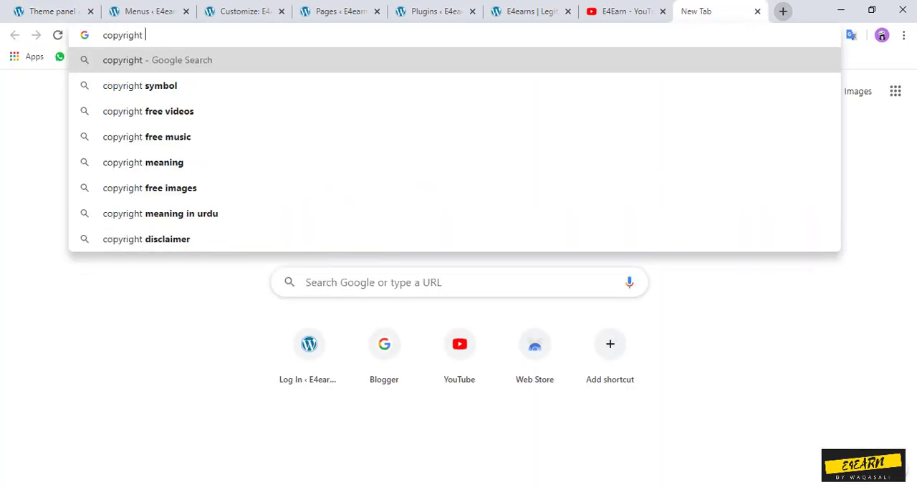
text( for)
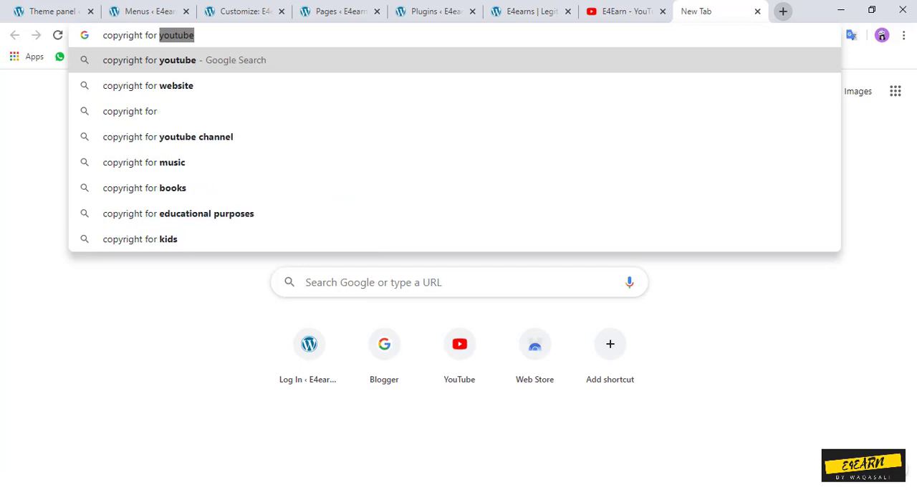
key(Down)
key(Return)
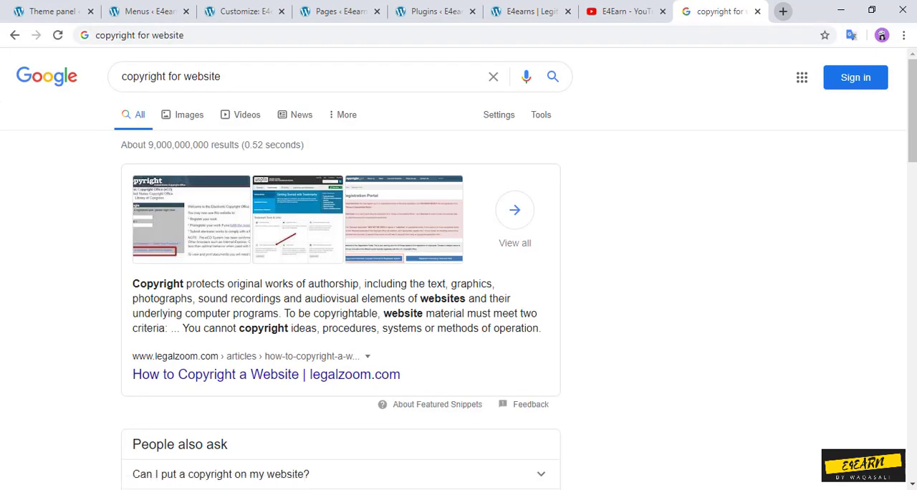
middle_click(265, 374)
click(724, 12)
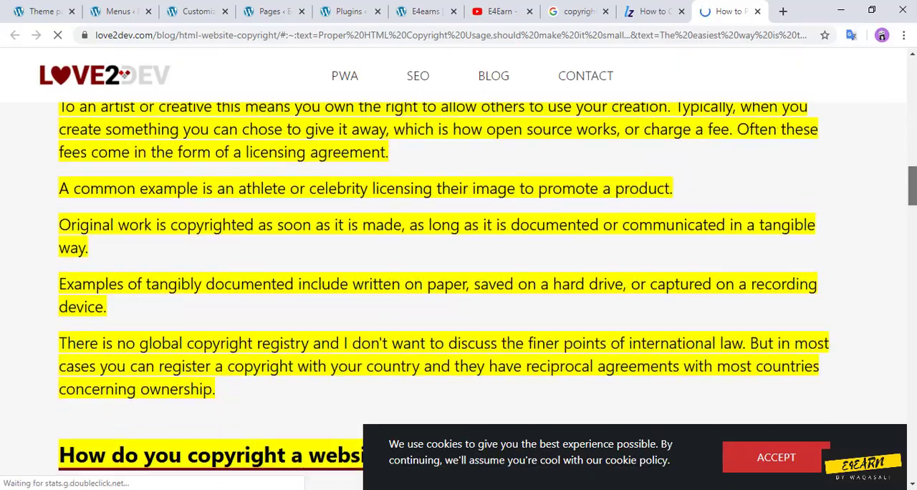
Step: Copy the line "Copyright © 2019 Love2Dev. All Rights Reserved" from the footer of the love2dev.com article
scroll(453, 265, down, 12)
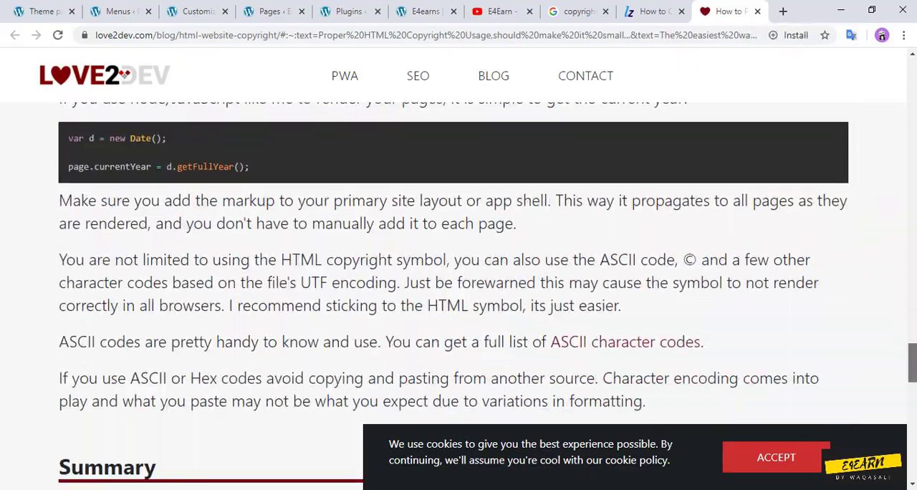
scroll(452, 265, up, 4)
scroll(452, 265, down, 4)
scroll(458, 287, down, 14)
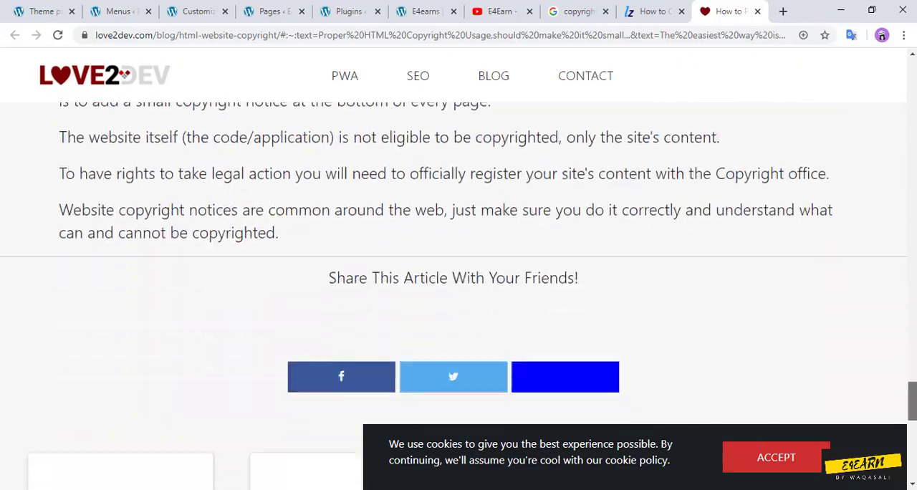
scroll(458, 287, down, 2)
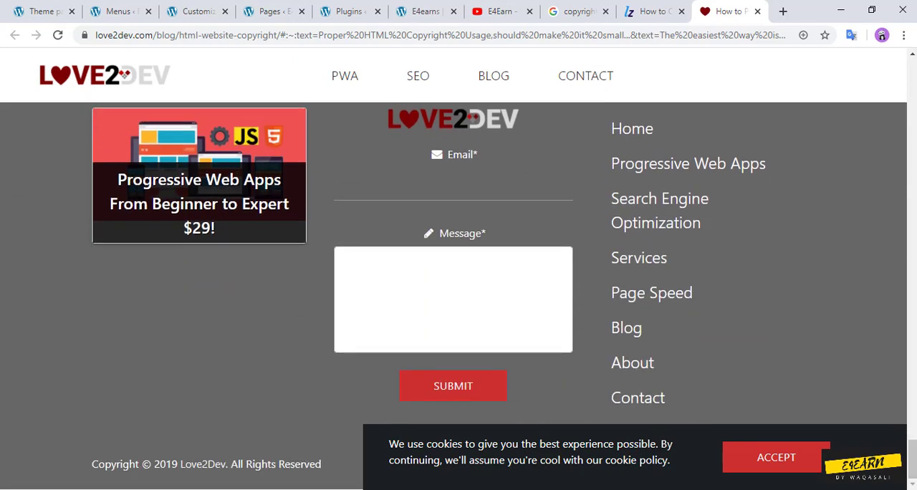
drag(207, 464, 99, 464)
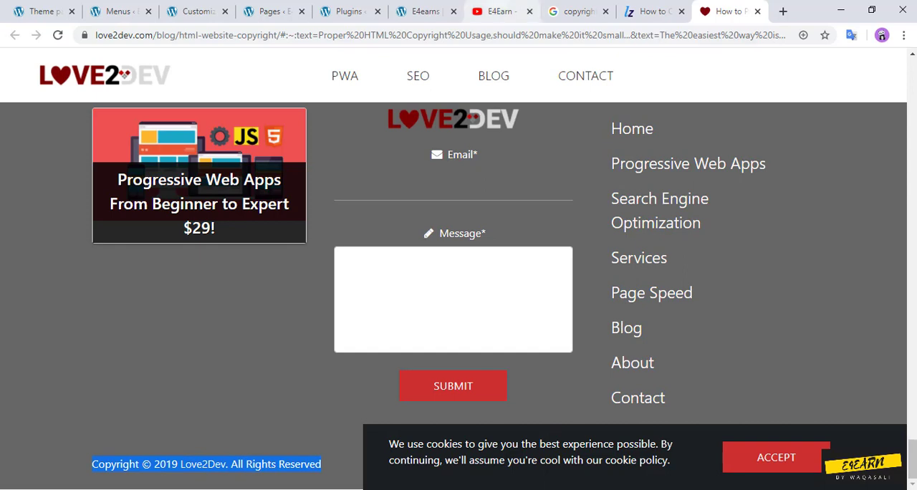
Step: Return to the theme panel and replace the footer copyright text with the copied Love2Dev copyright line
click(39, 11)
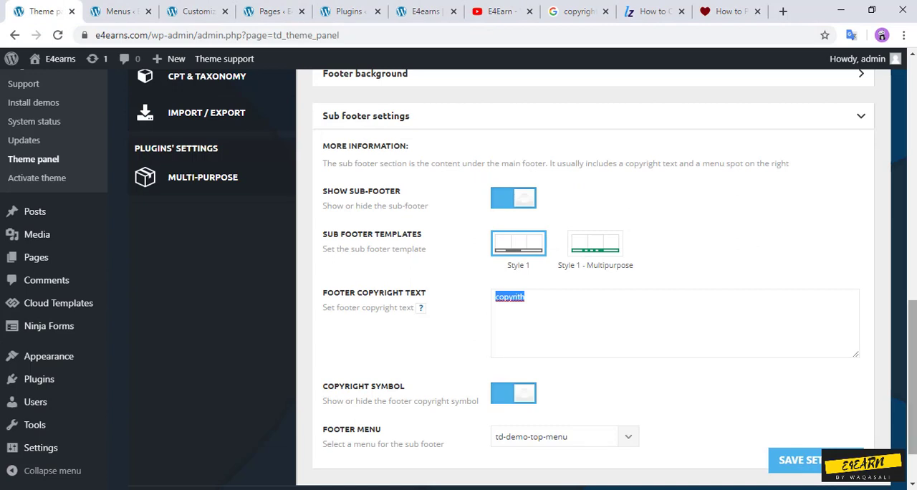
scroll(593, 286, down, 1)
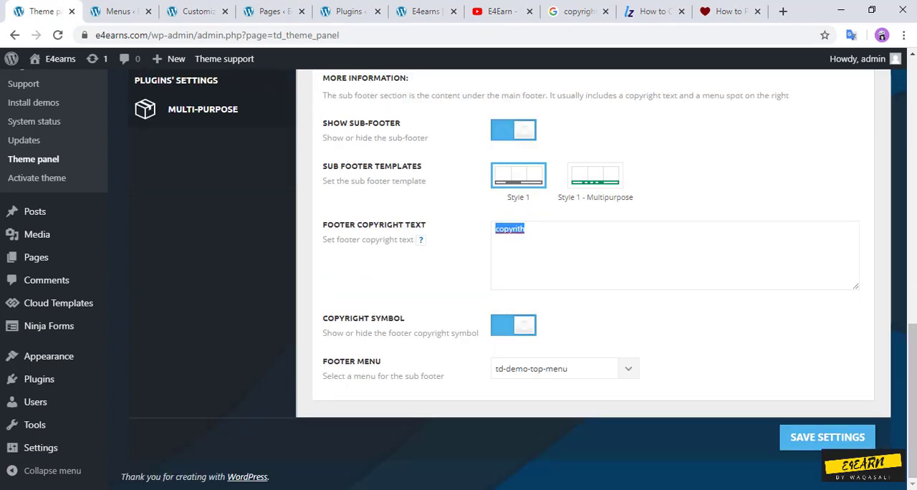
text(Copyright © 2019 Love2Dev. All Rights Reserved)
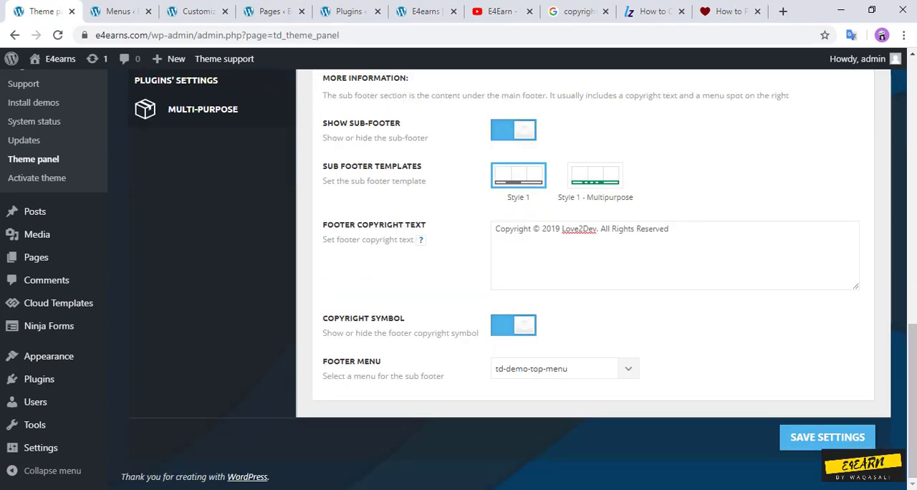
Step: Replace Love2Dev with E4earns in the footer copyright text
key(BackSpace)
key(BackSpace)
key(BackSpace)
key(BackSpace)
key(BackSpace)
key(BackSpace)
key(BackSpace)
key(BackSpace)
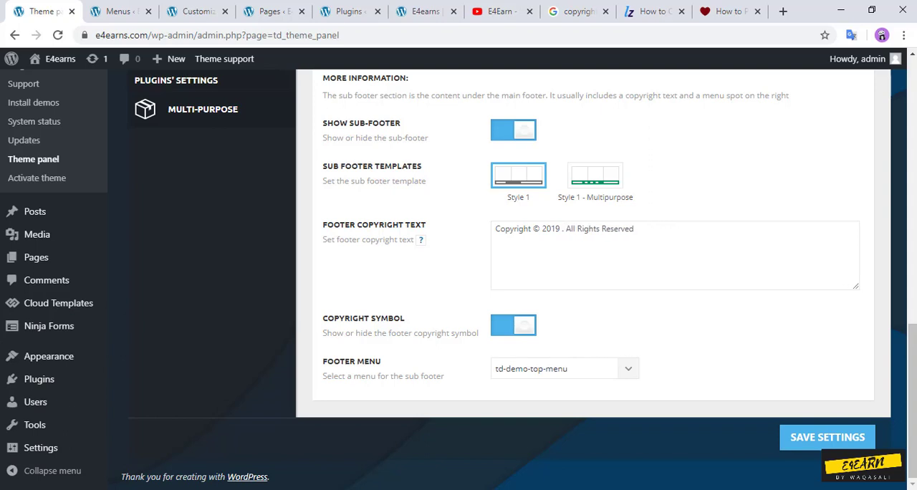
text(E4earns)
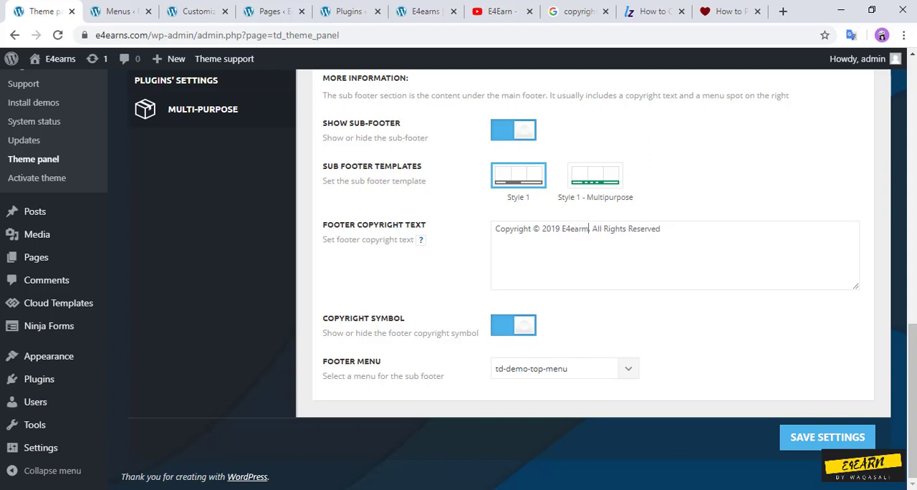
key(BackSpace)
text(ns)
text(s)
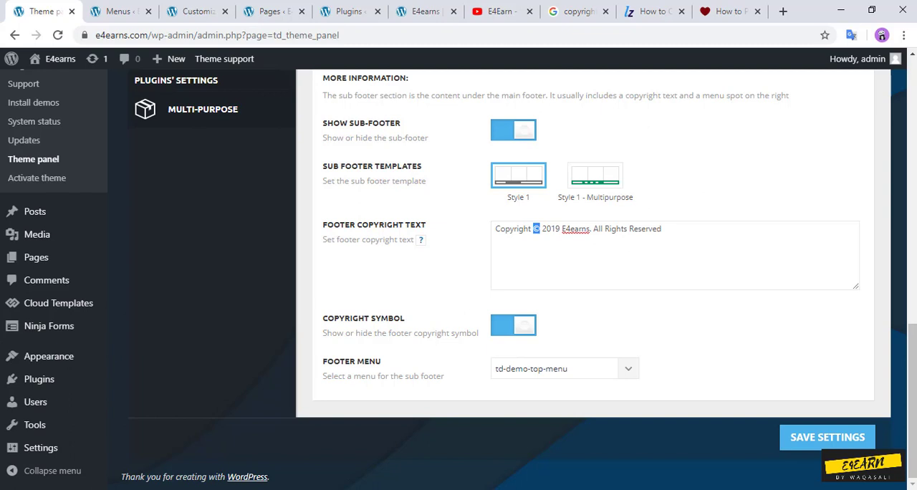
Step: Turn off the footer copyright symbol and save the theme panel settings
click(513, 325)
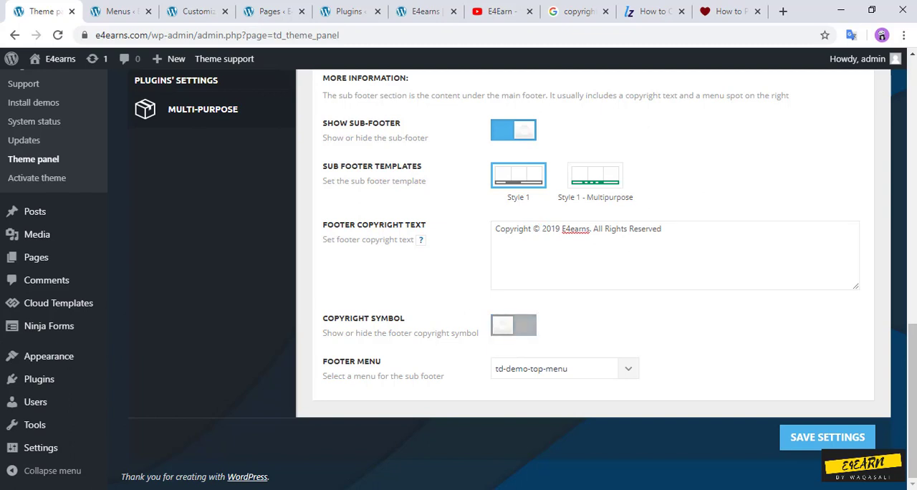
right_click(578, 228)
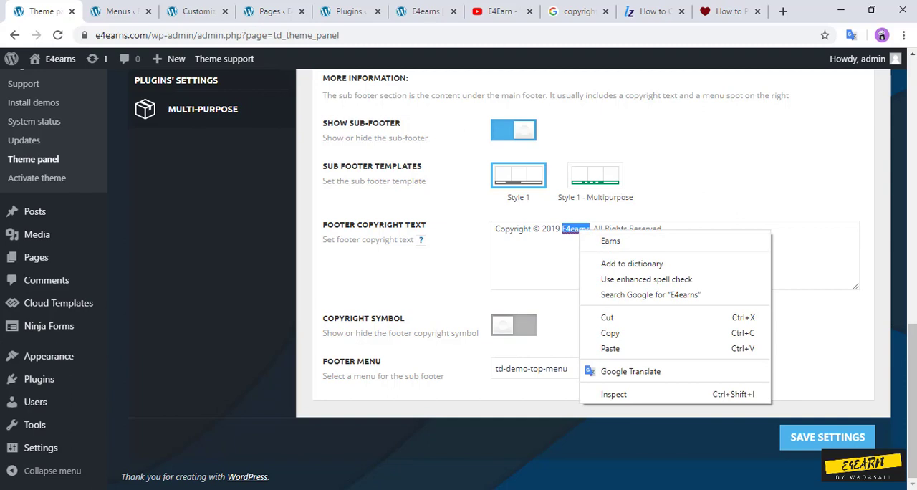
key(Escape)
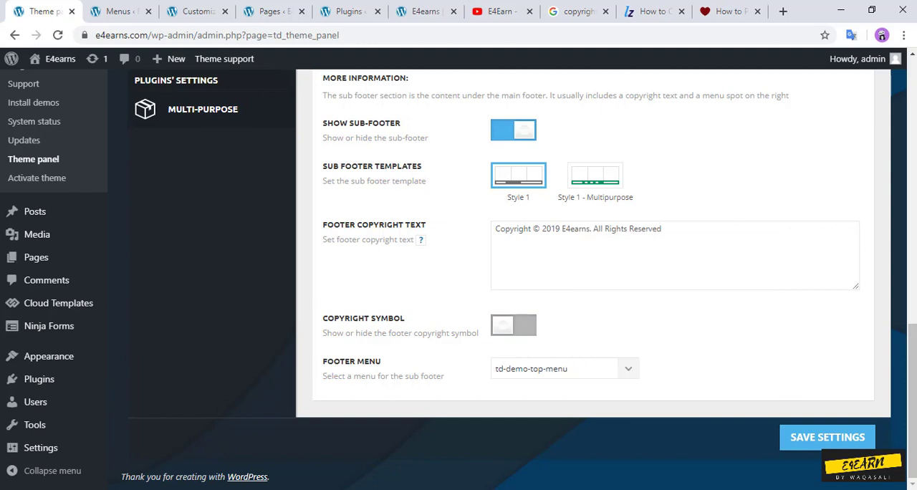
click(827, 437)
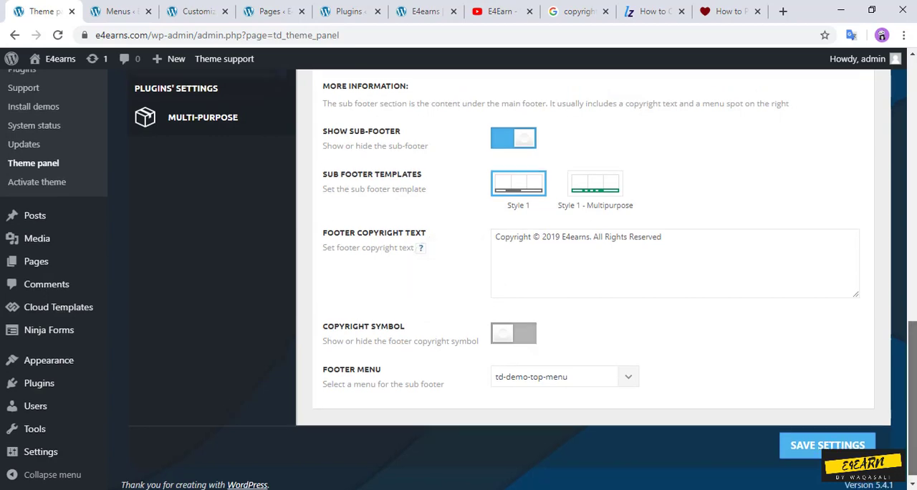
Step: Collapse the sub footer settings and check the footer background options
drag(911, 402, 911, 380)
click(860, 119)
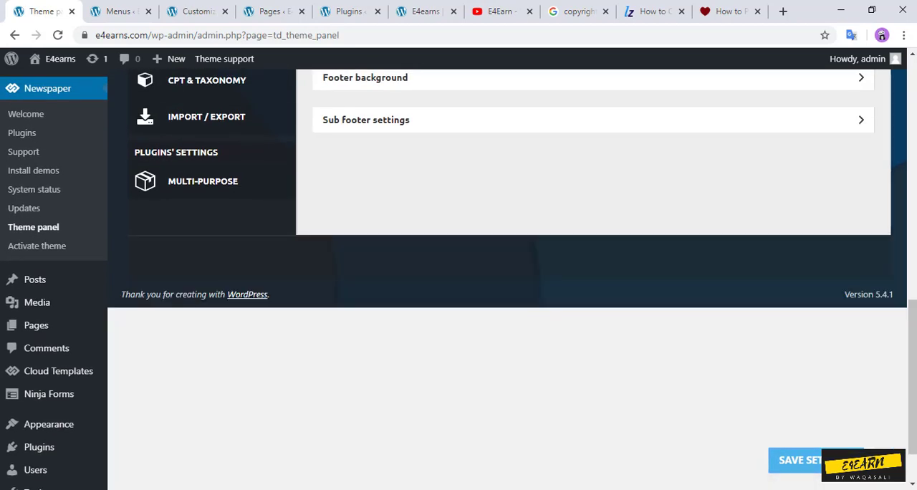
click(861, 77)
mouse_move(912, 282)
mouse_down()
mouse_move(912, 401)
mouse_move(912, 297)
mouse_up()
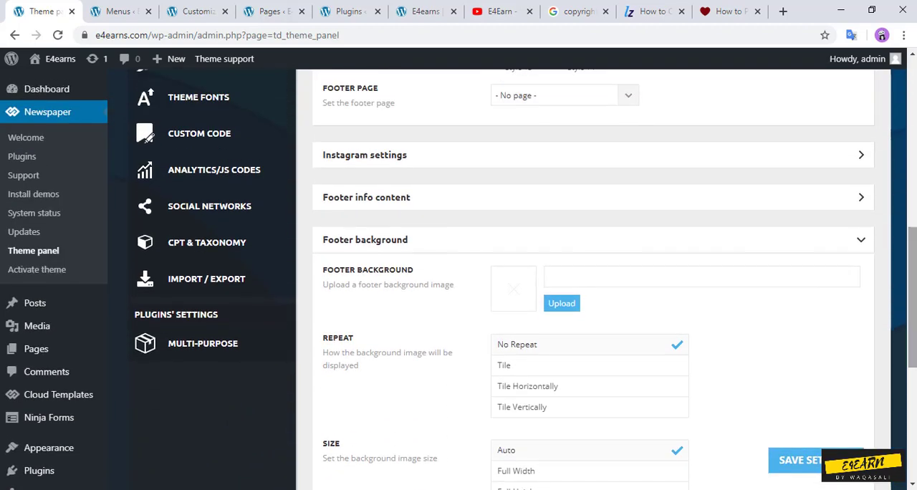
click(861, 239)
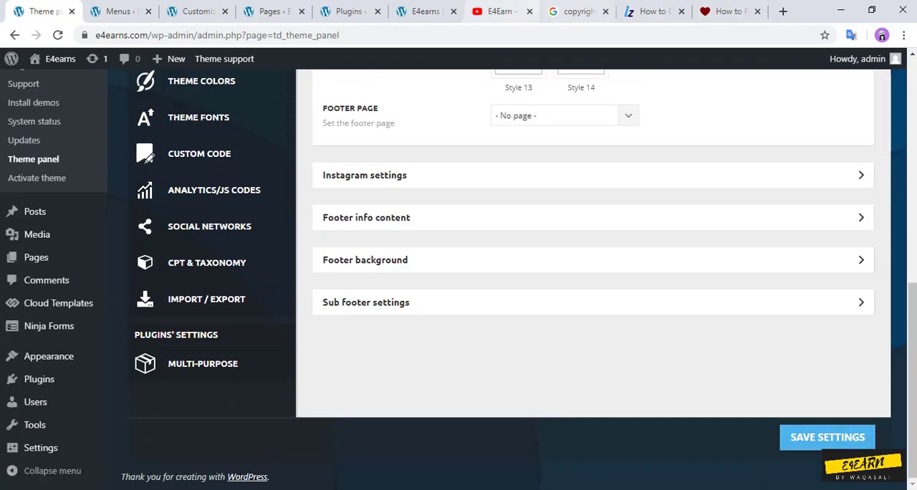
Step: Close the two copyright article tabs, the Google results tab and the YouTube tab, leaving the E4earns homepage open
click(681, 11)
click(681, 11)
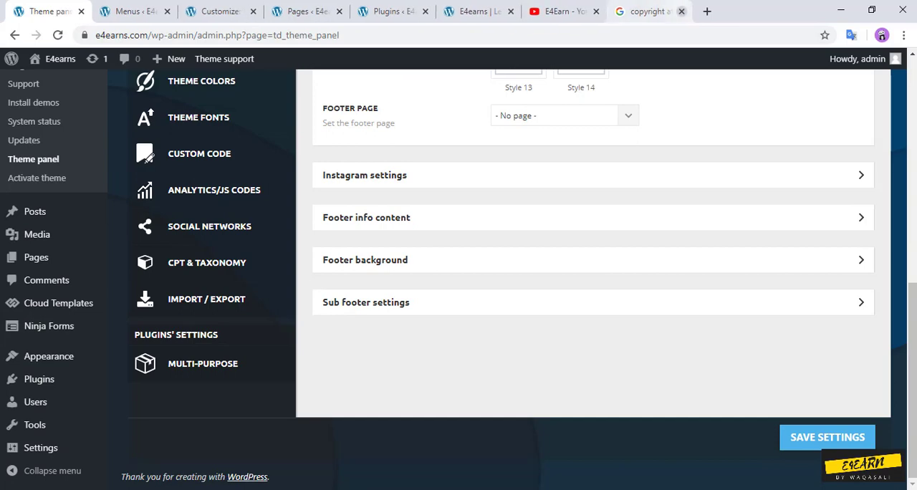
click(605, 10)
click(566, 10)
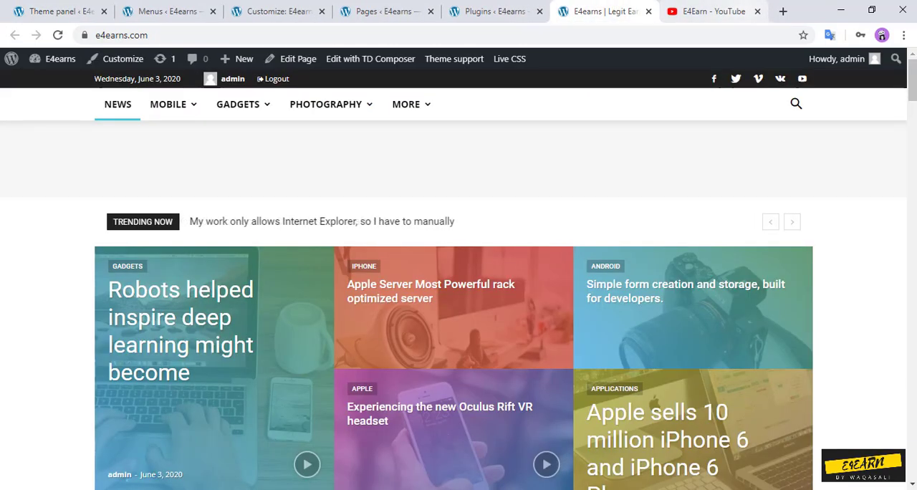
click(757, 10)
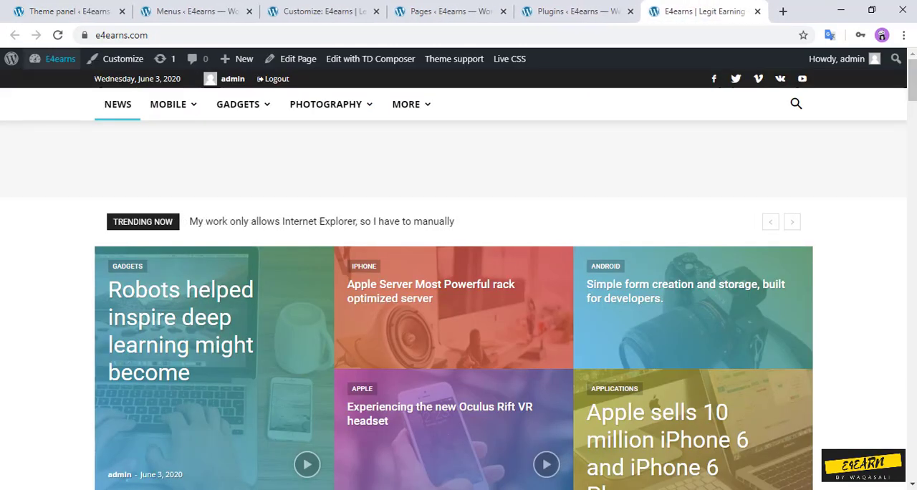
Step: Reload the E4earns homepage and check the copyright line at the end of its footer
click(58, 35)
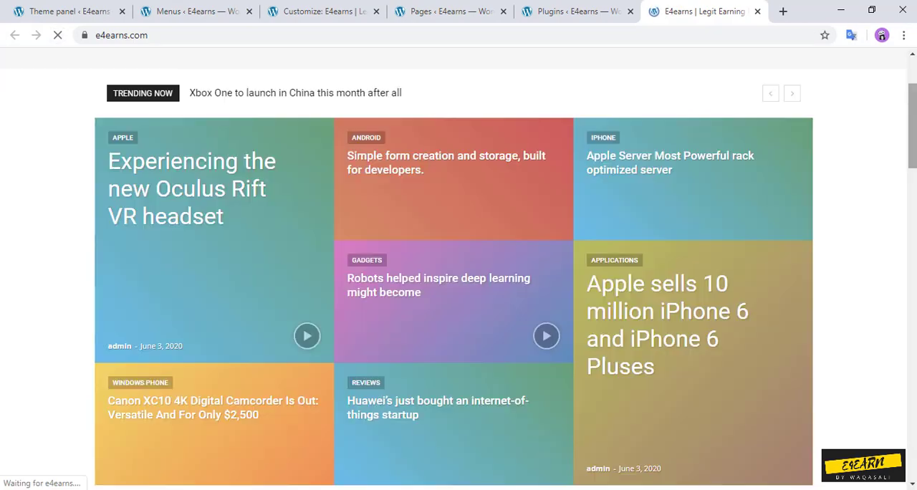
scroll(459, 287, down, 4)
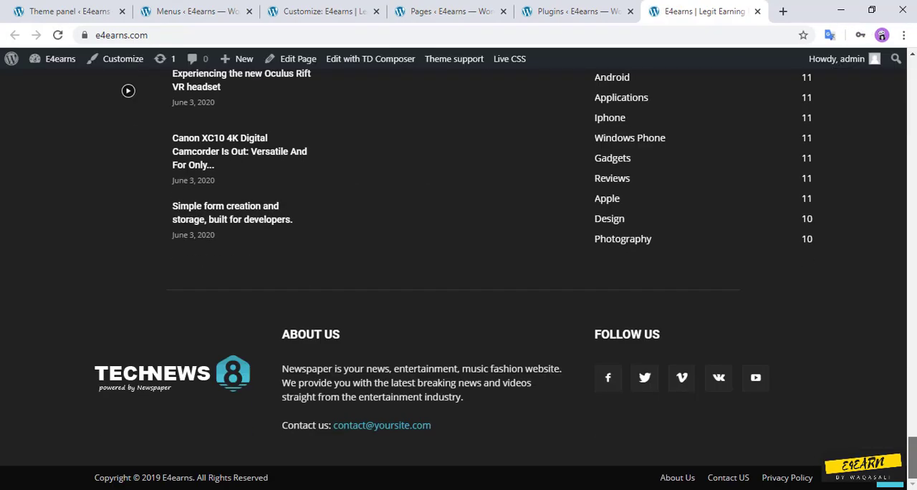
drag(269, 477, 88, 477)
click(143, 440)
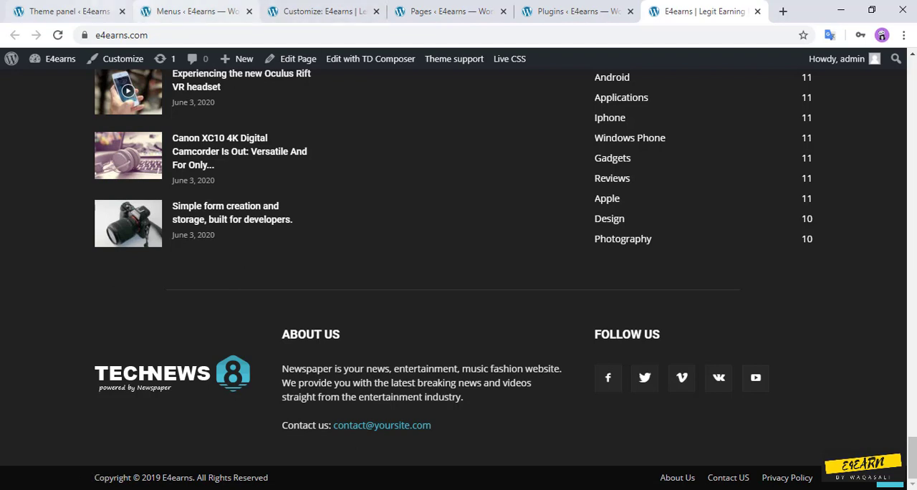
Step: Return to the theme panel's footer info content and remove the footer logo and footer retina logo
click(72, 11)
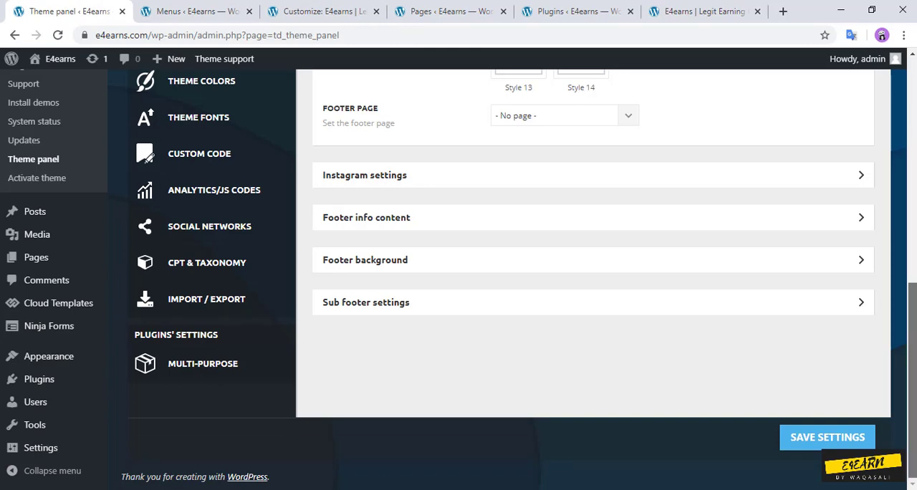
scroll(521, 279, up, 1)
click(401, 294)
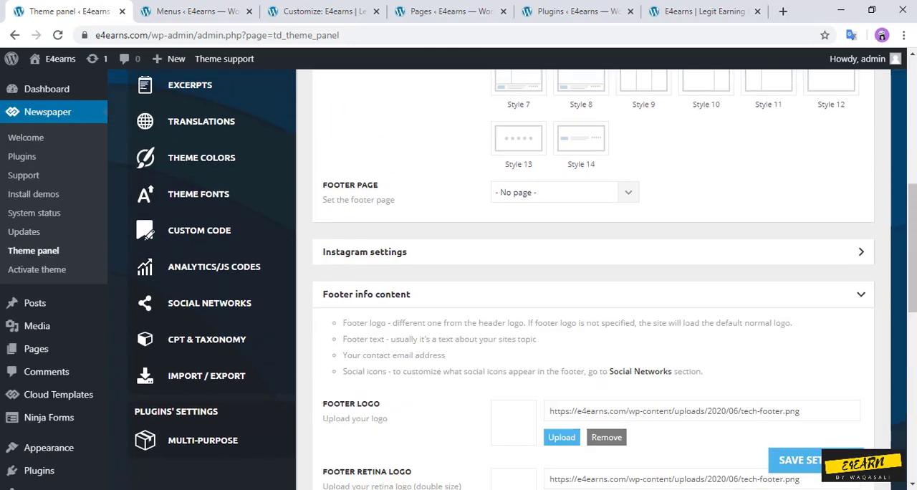
scroll(522, 280, down, 3)
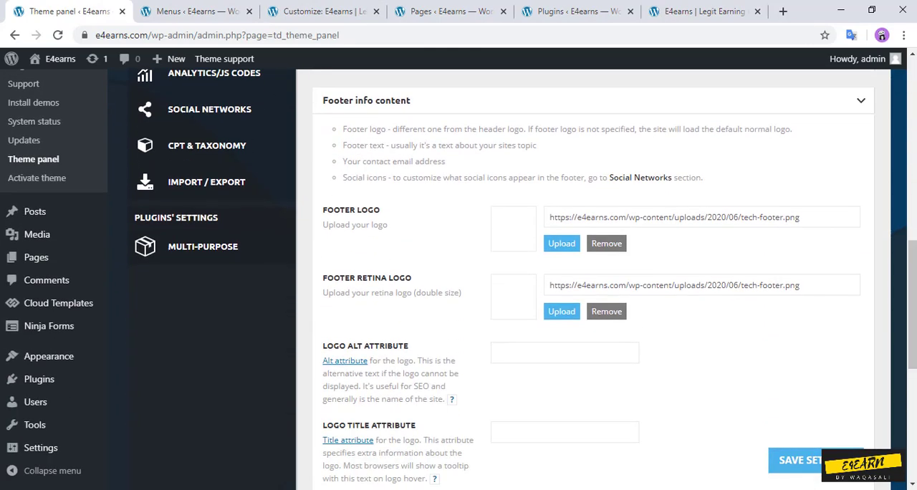
click(605, 243)
click(413, 242)
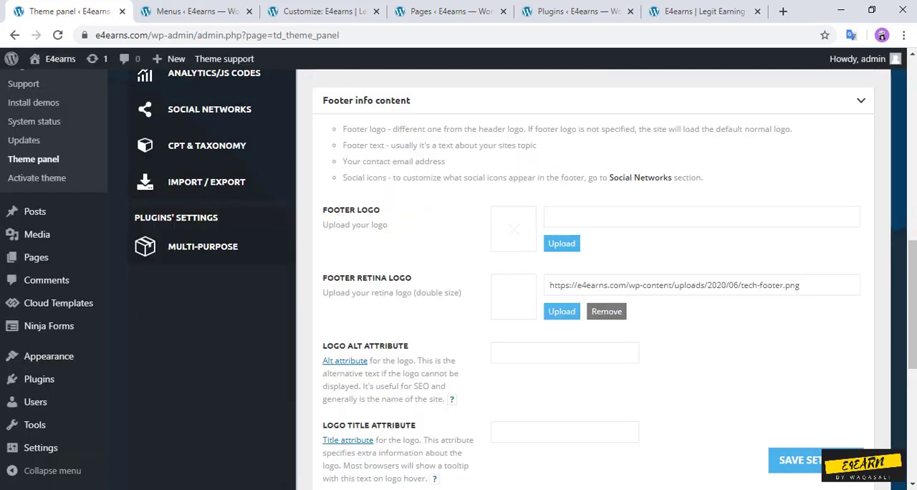
click(606, 311)
click(412, 242)
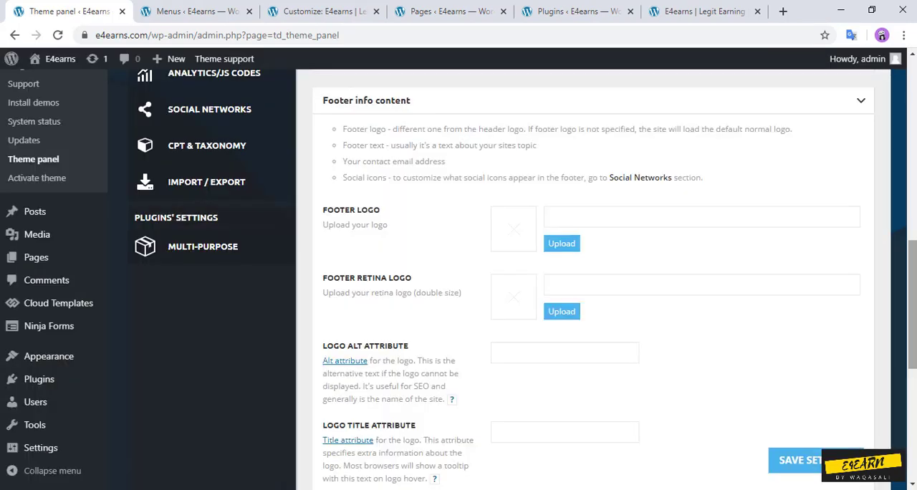
Step: Replace the demo footer text with "E4earns is about Earning and Learning."
scroll(525, 277, down, 1)
scroll(521, 279, down, 3)
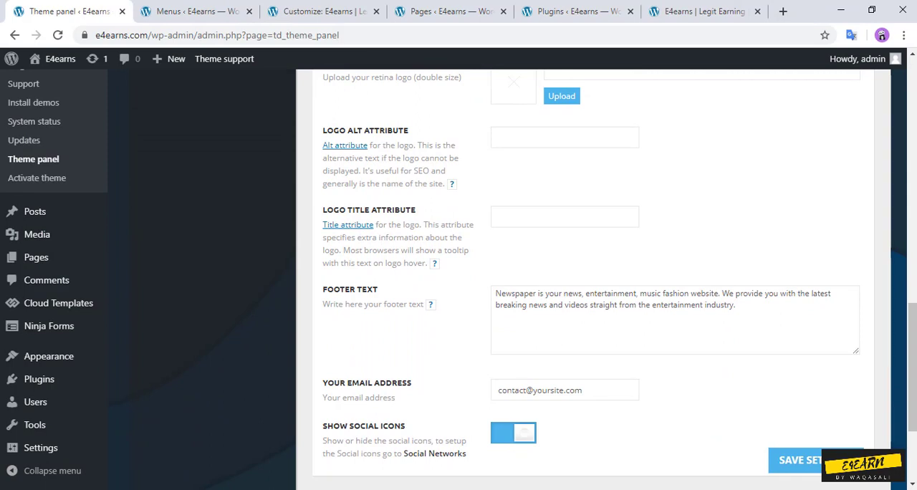
drag(736, 304, 495, 293)
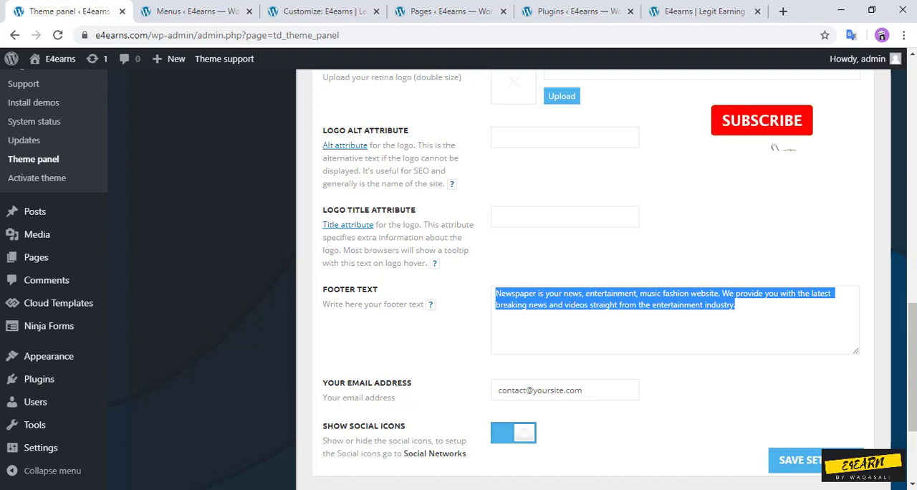
text(E4ea)
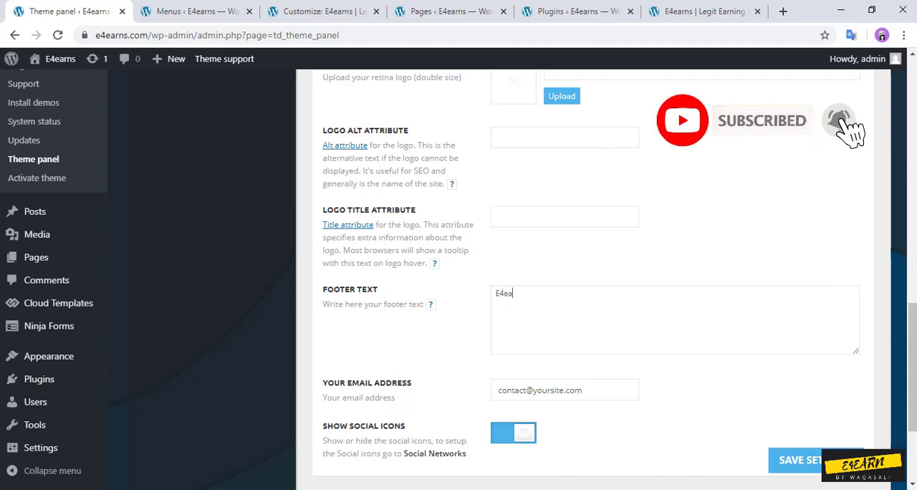
text(rns is aboy)
key(BackSpace)
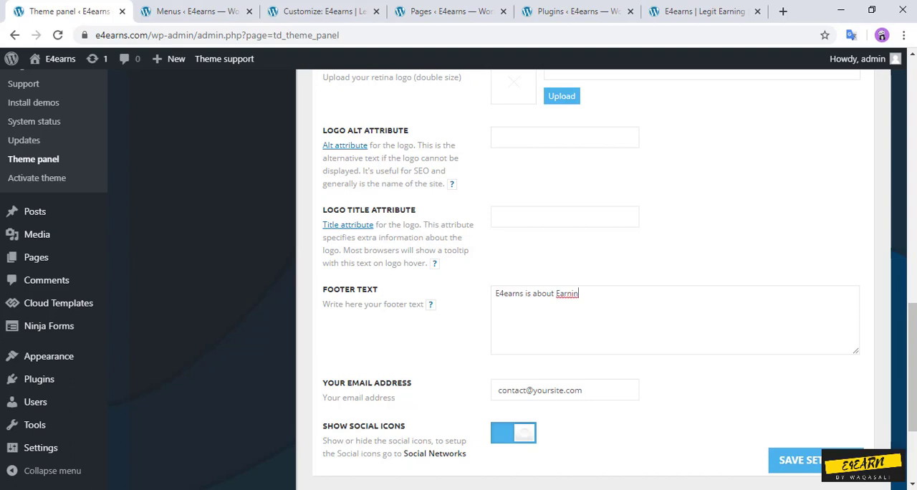
text(g)
right_click(608, 294)
click(646, 307)
Step: Change the footer's contact e-mail address to use the site's own domain and save the settings
click(563, 390)
key(BackSpace)
key(BackSpace)
key(BackSpace)
key(BackSpace)
key(BackSpace)
key(BackSpace)
key(BackSpace)
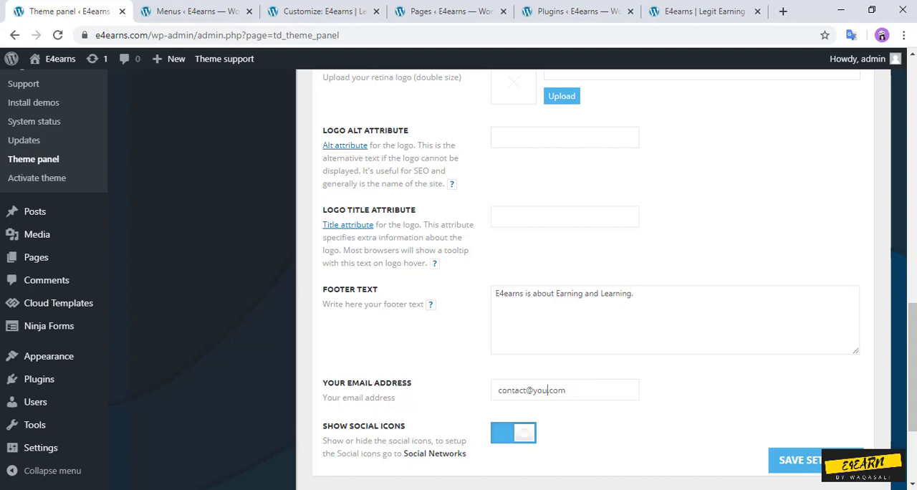
key(BackSpace)
text(e4earns)
click(796, 459)
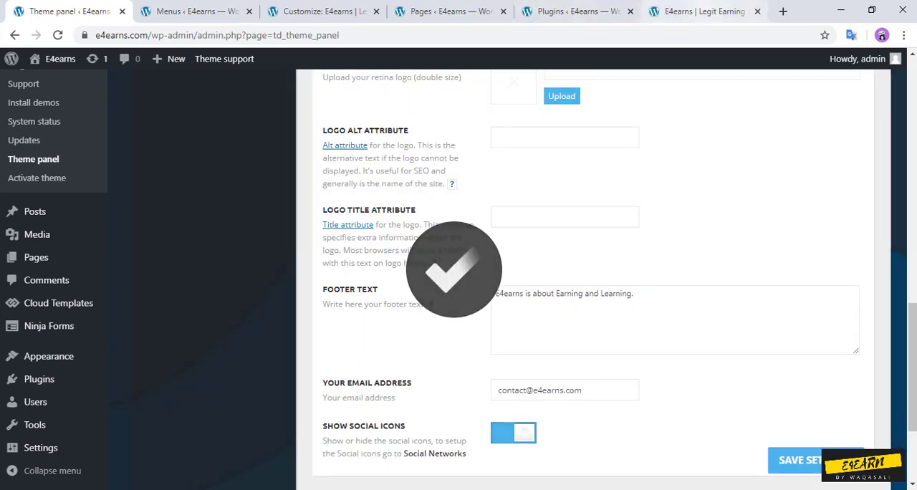
Step: Reload the E4earns homepage and check the footer's logo area, about text and contact e-mail
click(704, 11)
click(58, 35)
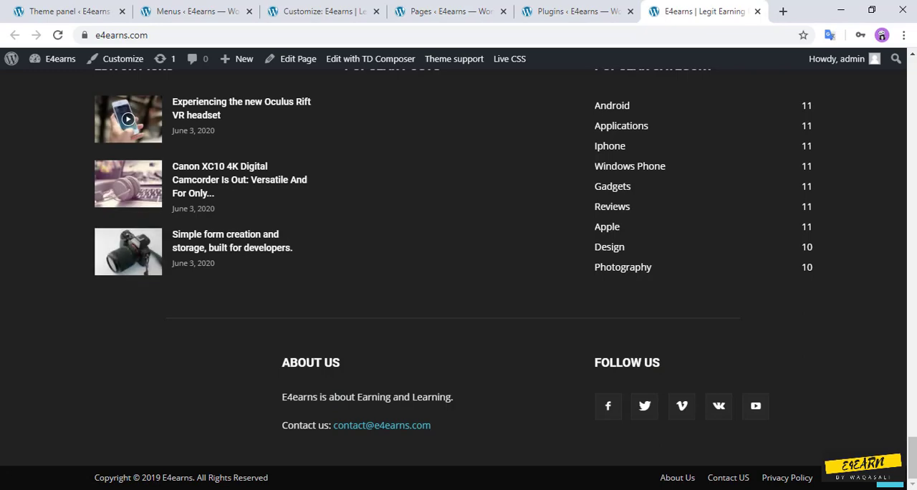
click(577, 12)
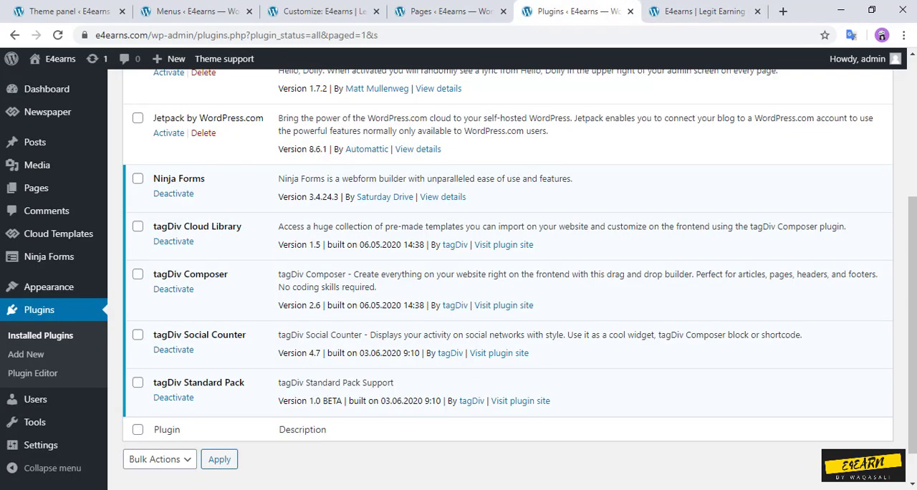
click(68, 12)
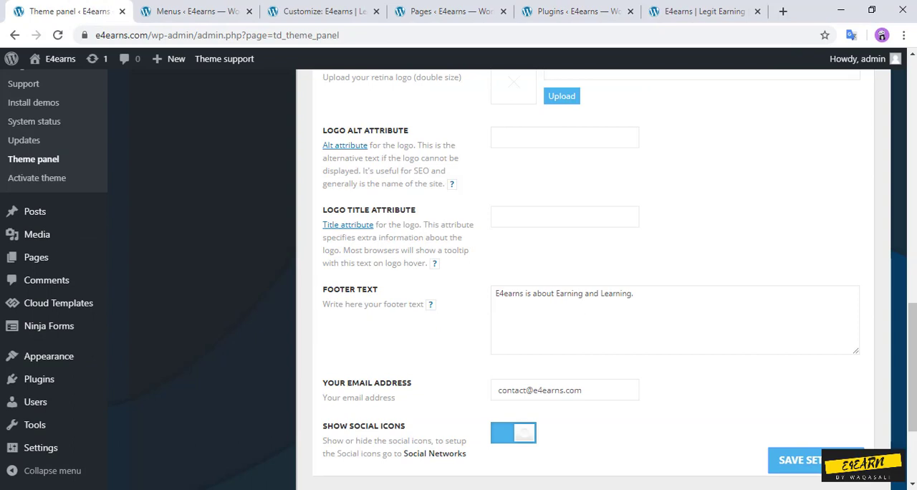
scroll(593, 279, down, 2)
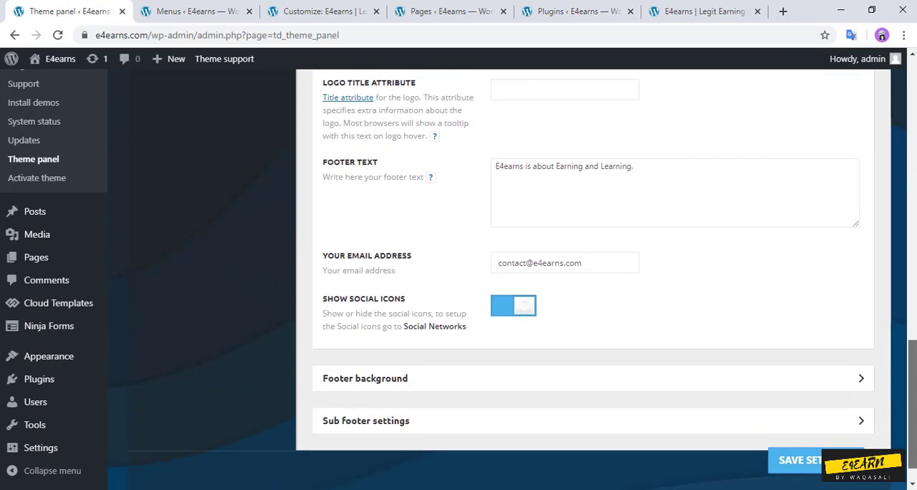
scroll(593, 279, up, 2)
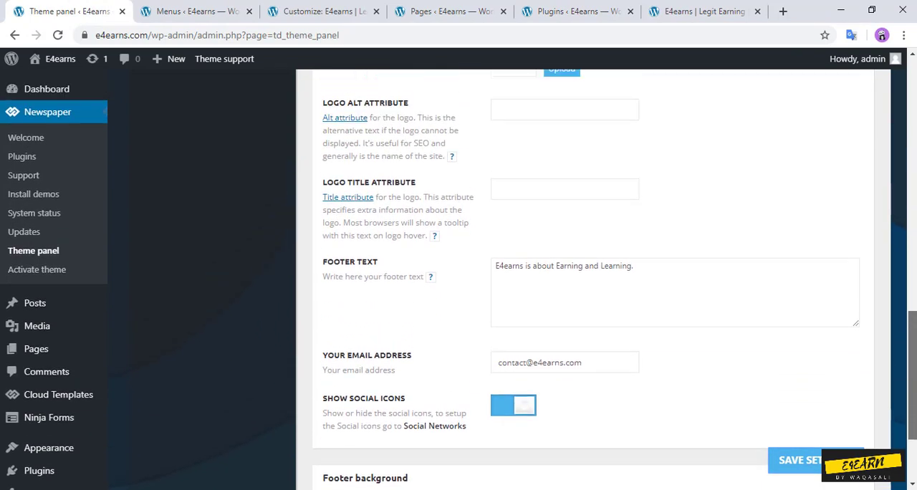
scroll(593, 280, up, 4)
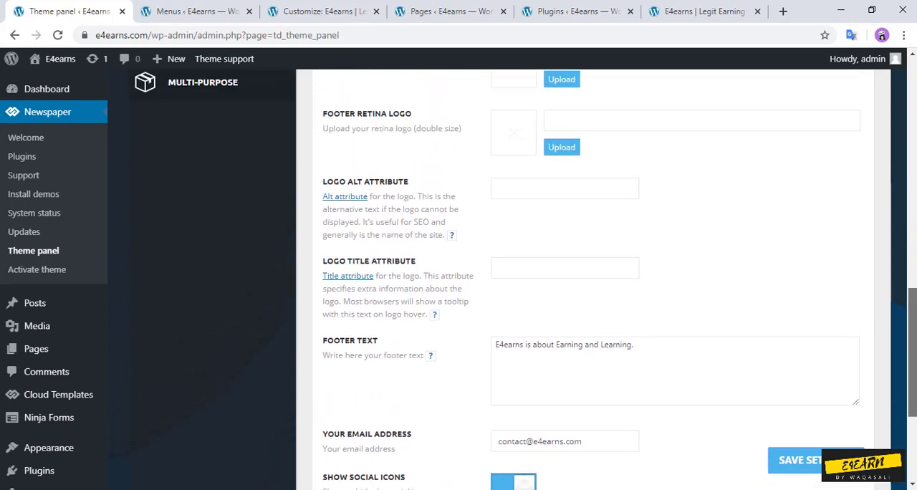
scroll(593, 279, up, 8)
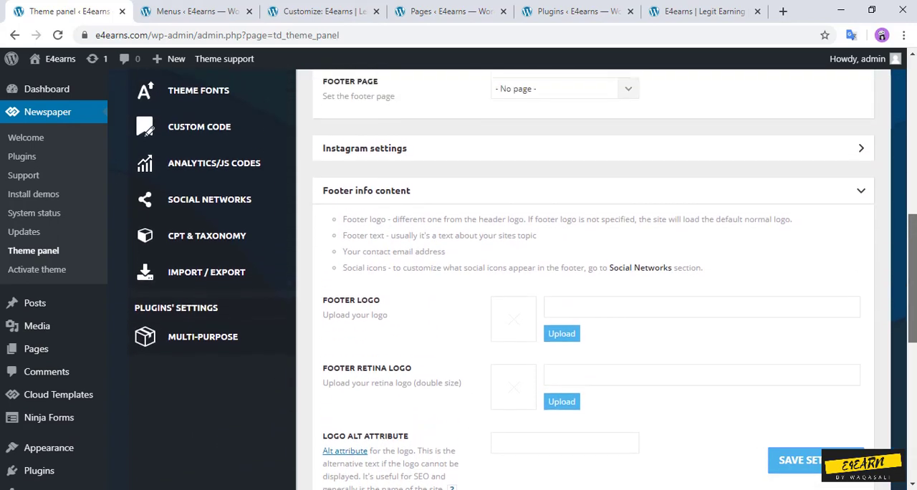
scroll(593, 279, up, 6)
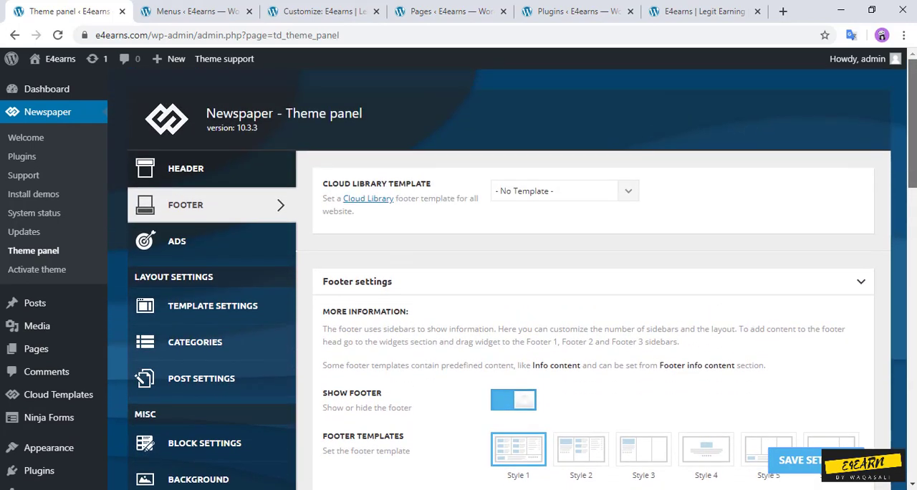
Step: Return to the E4earns homepage and look through its header, featured posts and sidebar blocks
click(698, 12)
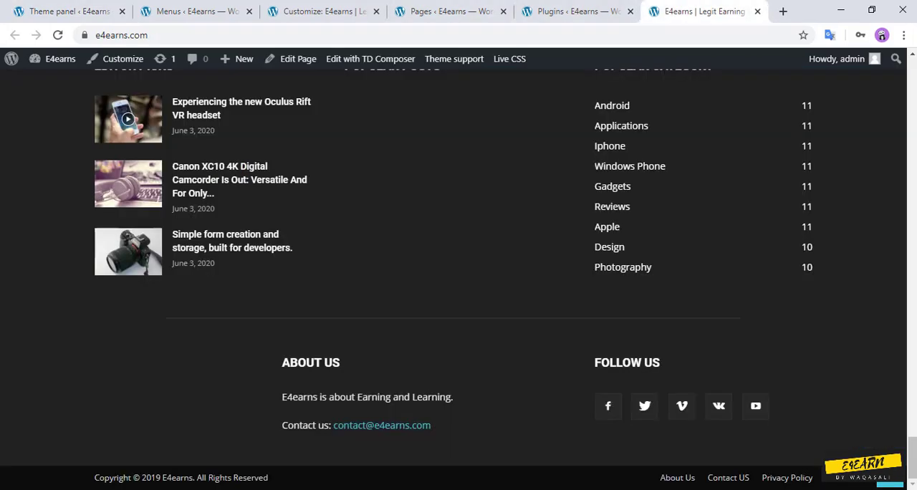
scroll(458, 279, up, 15)
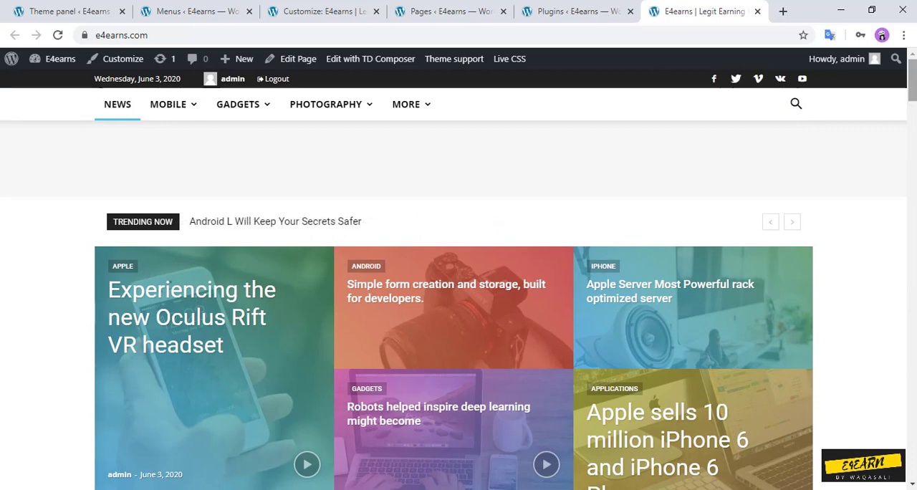
scroll(458, 279, down, 3)
scroll(458, 279, down, 10)
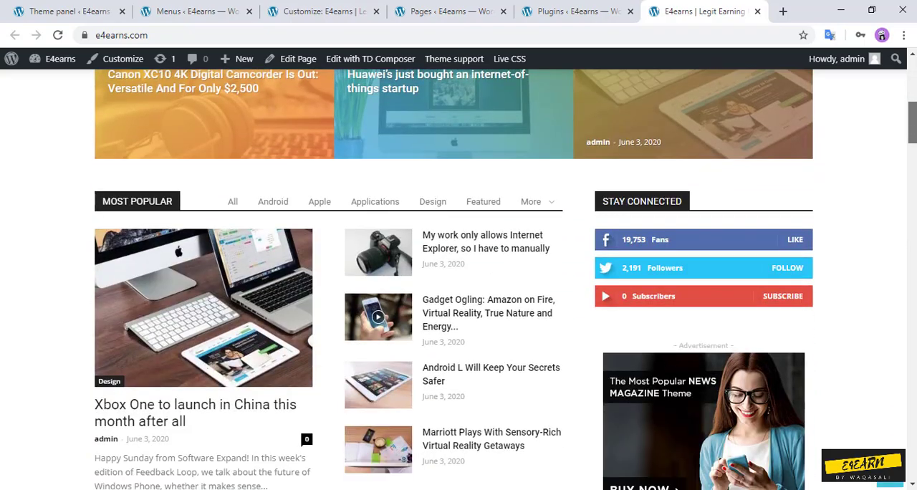
Step: Look through the homepage's lower post sections and the demo ad banner above the Gadgets block
scroll(458, 279, down, 3)
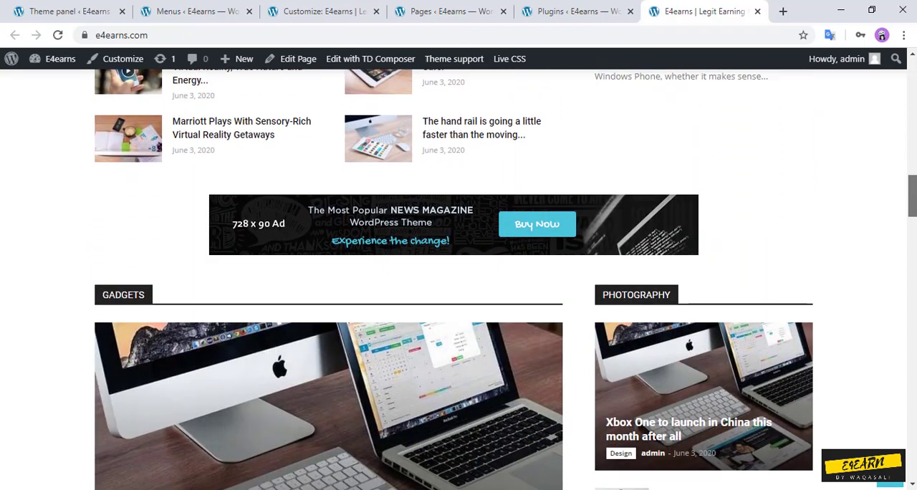
scroll(458, 280, up, 2)
scroll(458, 279, up, 1)
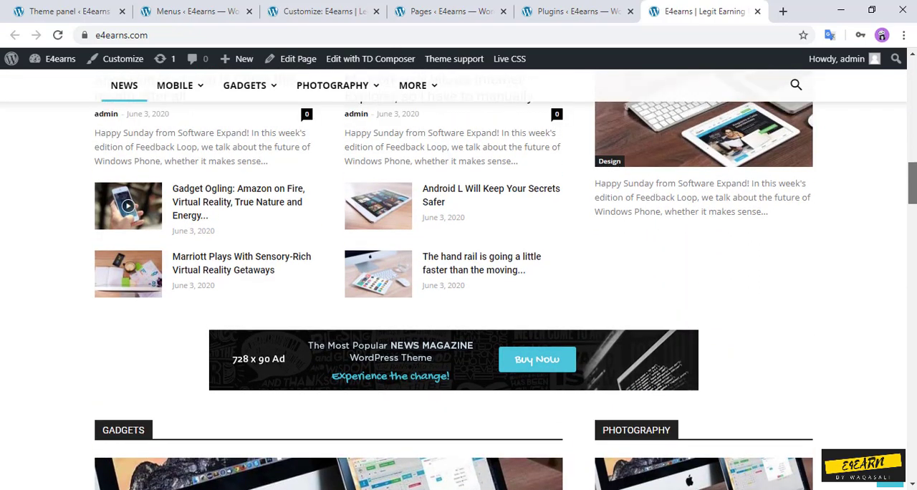
scroll(458, 279, down, 1)
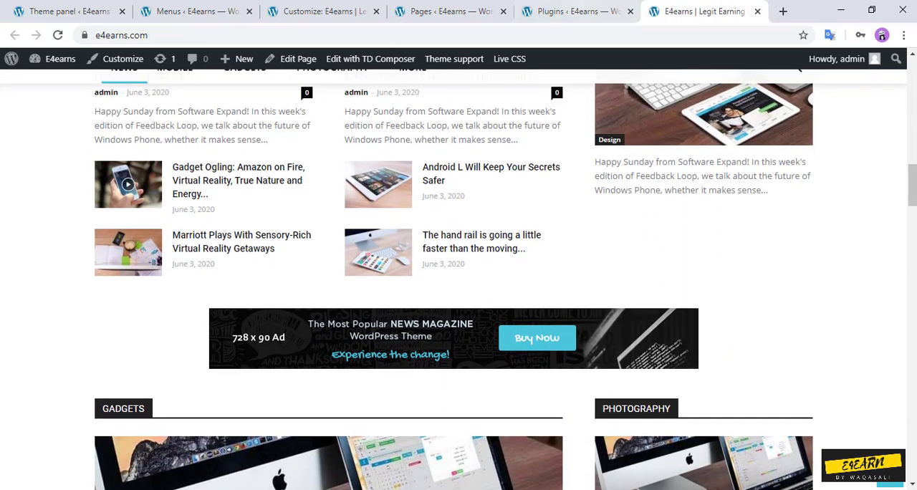
Step: Go to the site's list of pages and open the News front page for editing with TD Composer
click(68, 11)
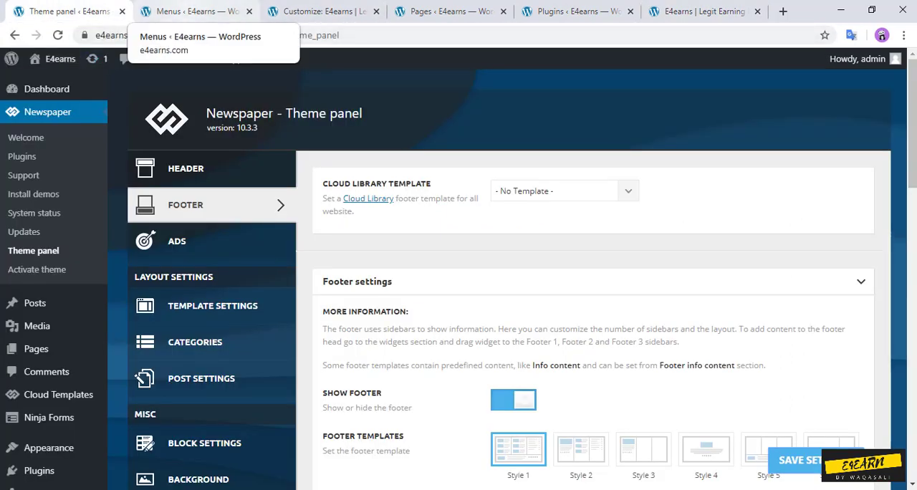
click(190, 11)
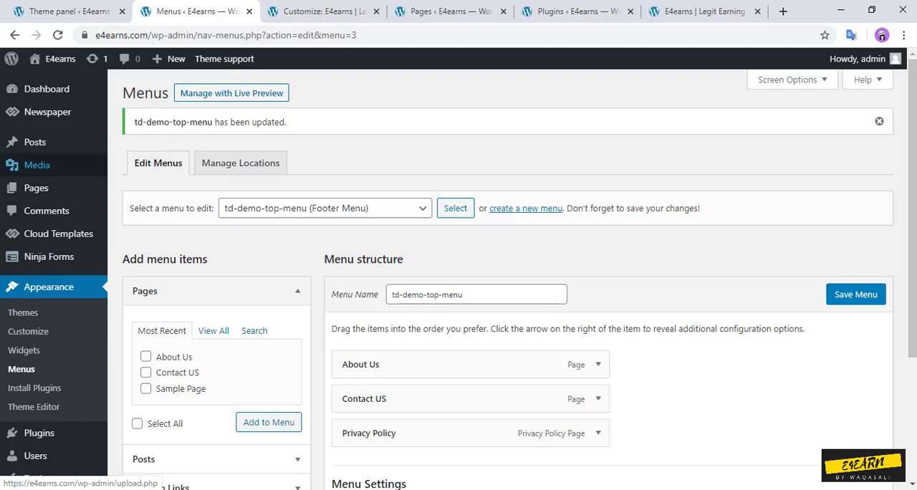
mouse_move(33, 165)
click(34, 142)
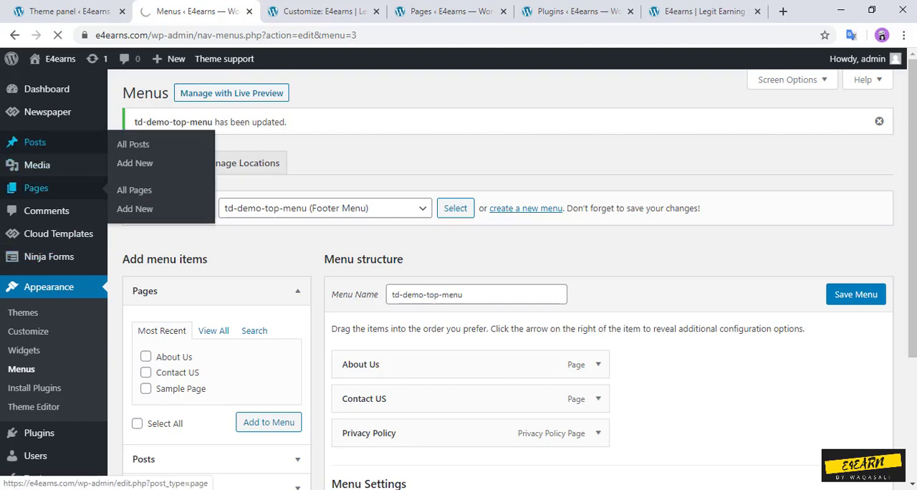
click(36, 188)
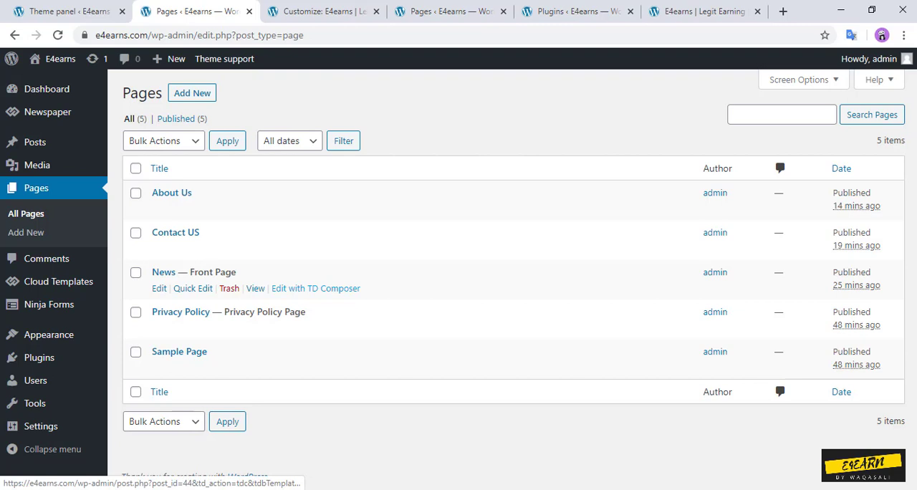
click(315, 288)
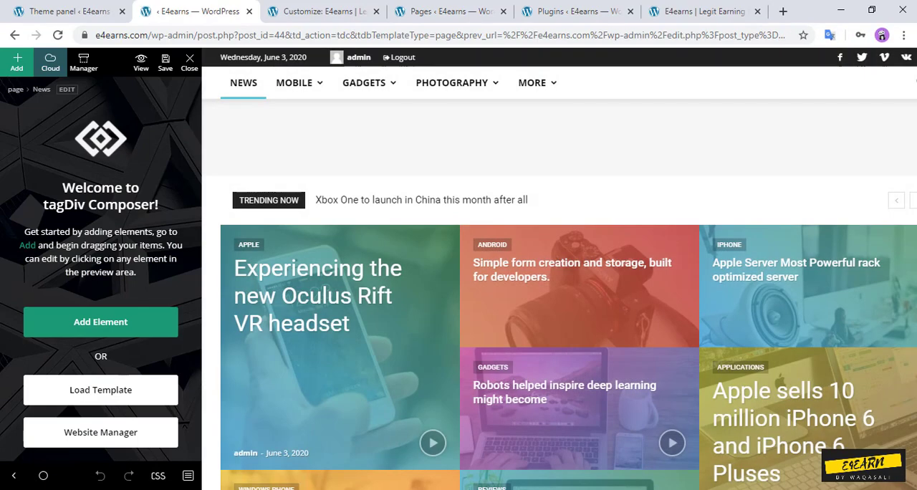
Step: Delete the Custom ad 1 box between the Android and Gadgets sections of the News page
click(763, 316)
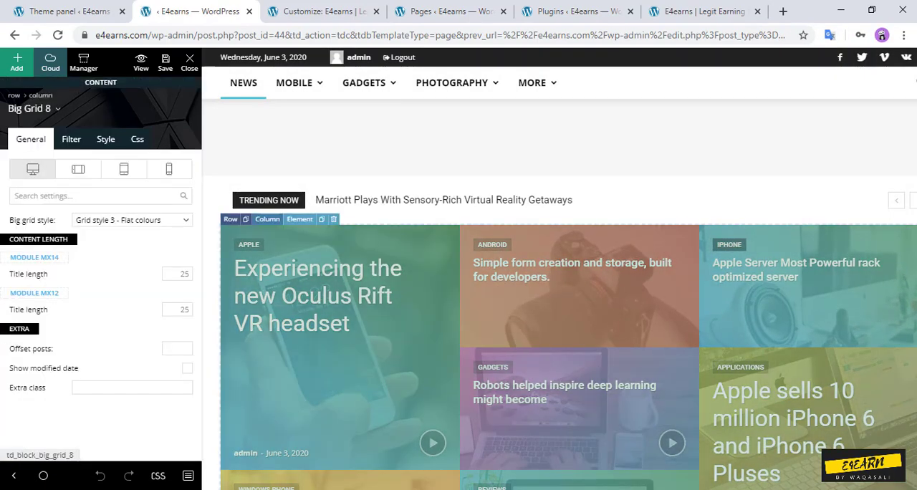
scroll(763, 317, down, 1)
scroll(764, 317, down, 3)
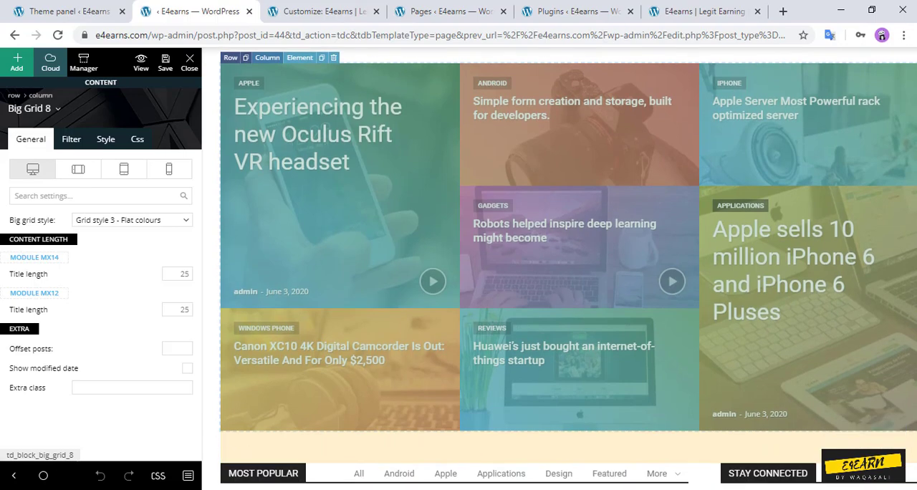
scroll(763, 316, down, 4)
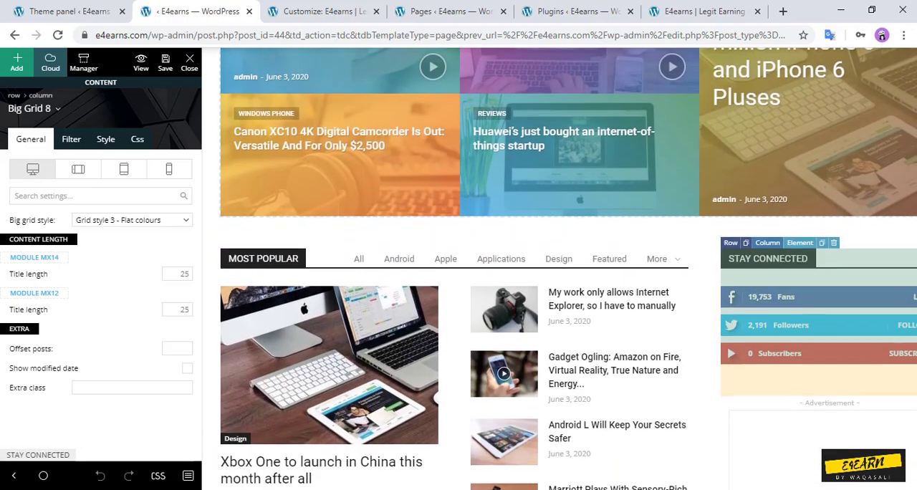
scroll(764, 316, up, 1)
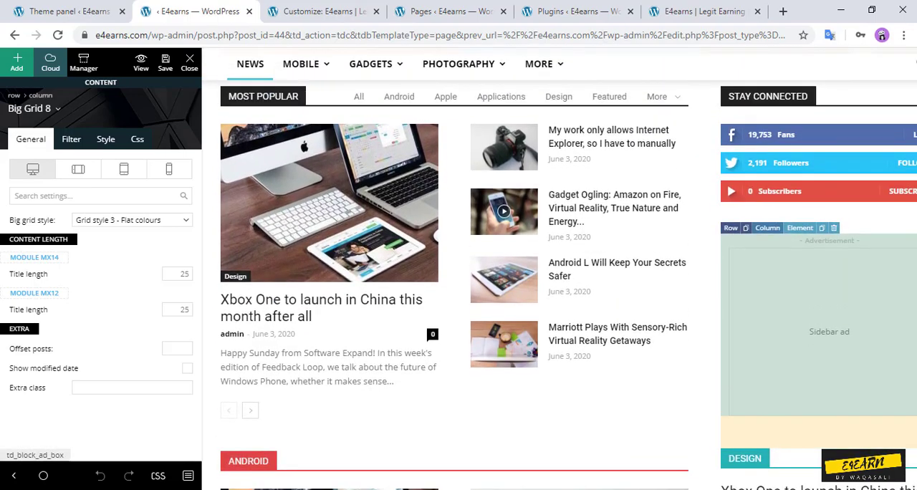
scroll(764, 317, up, 1)
scroll(764, 316, down, 5)
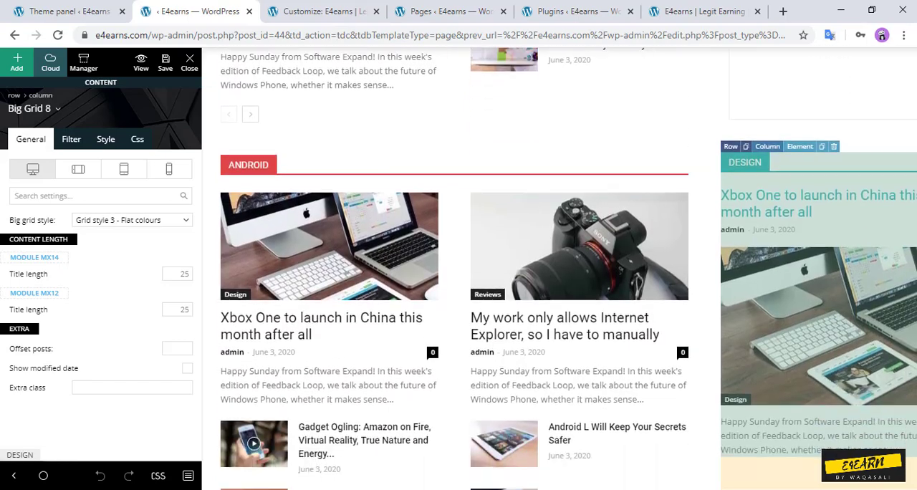
scroll(764, 316, down, 5)
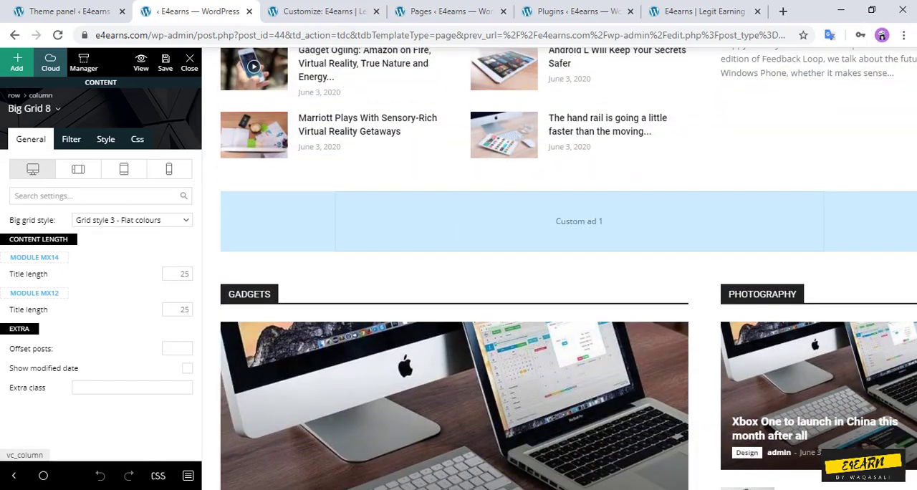
click(673, 223)
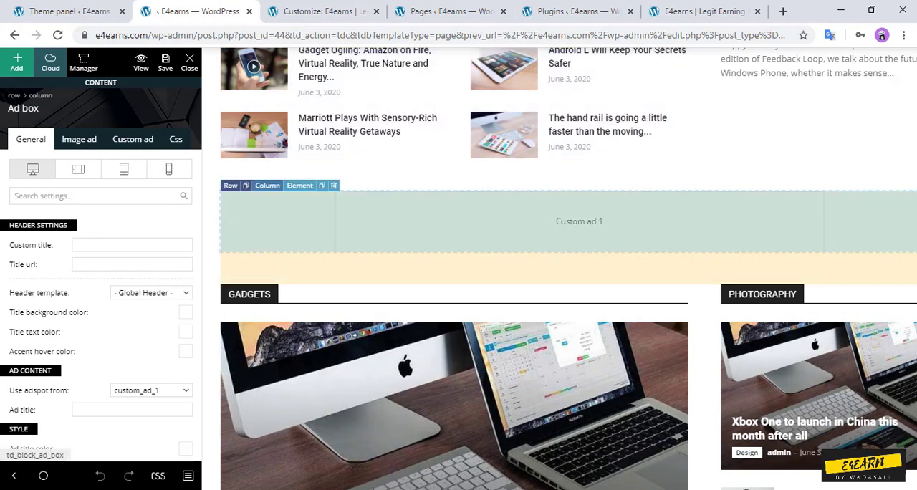
click(333, 185)
click(411, 242)
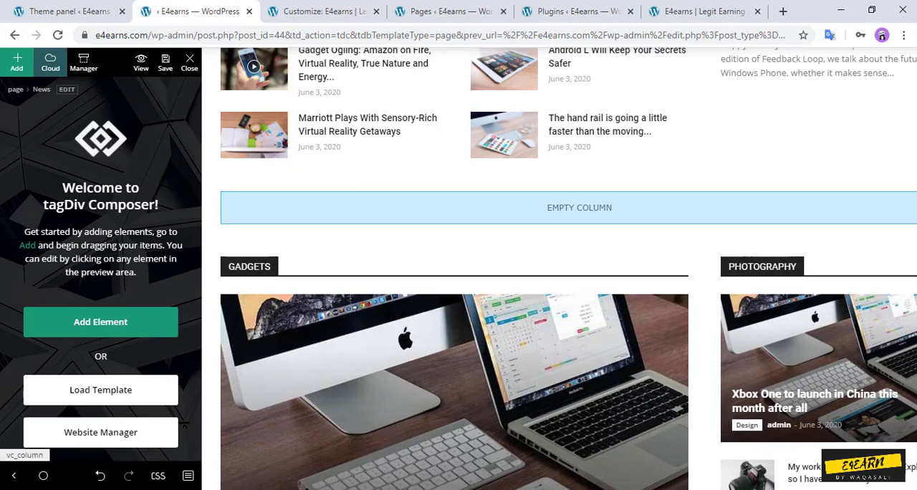
Step: Check the live homepage's header and navigation menus, then return to the News page in TD Composer
click(703, 12)
drag(912, 185, 911, 76)
mouse_move(331, 105)
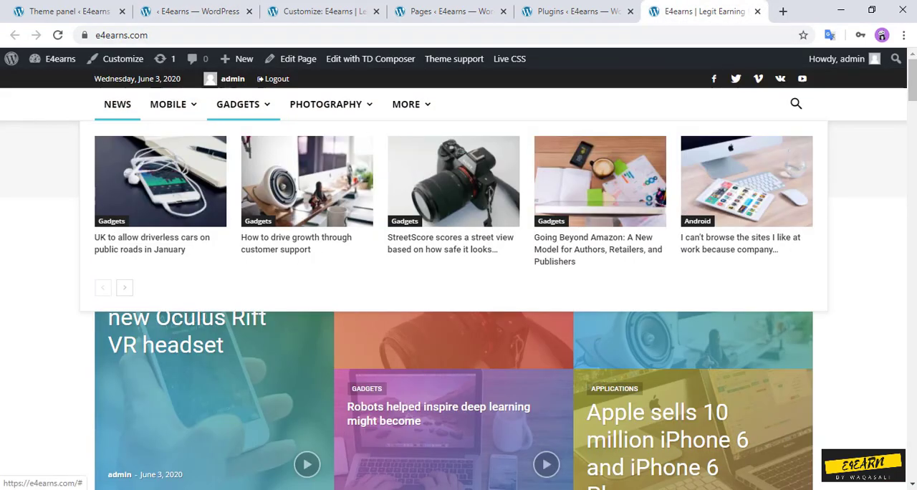
mouse_move(167, 105)
click(68, 12)
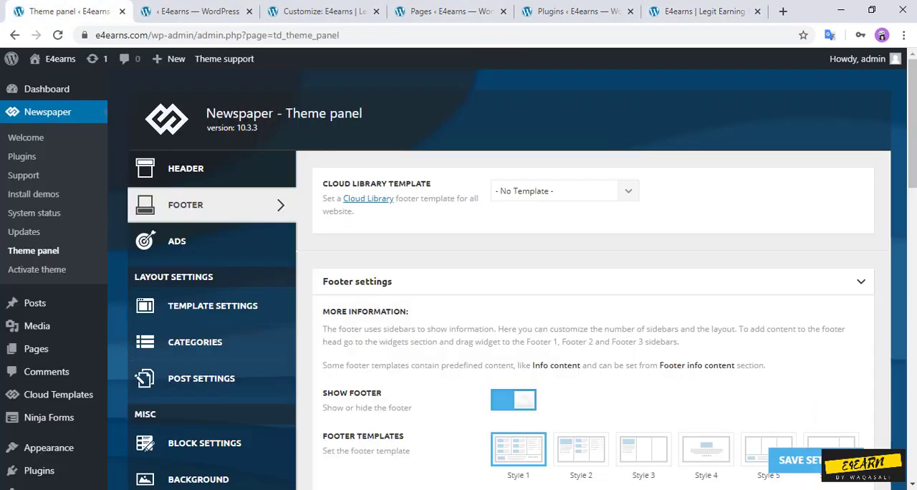
click(193, 11)
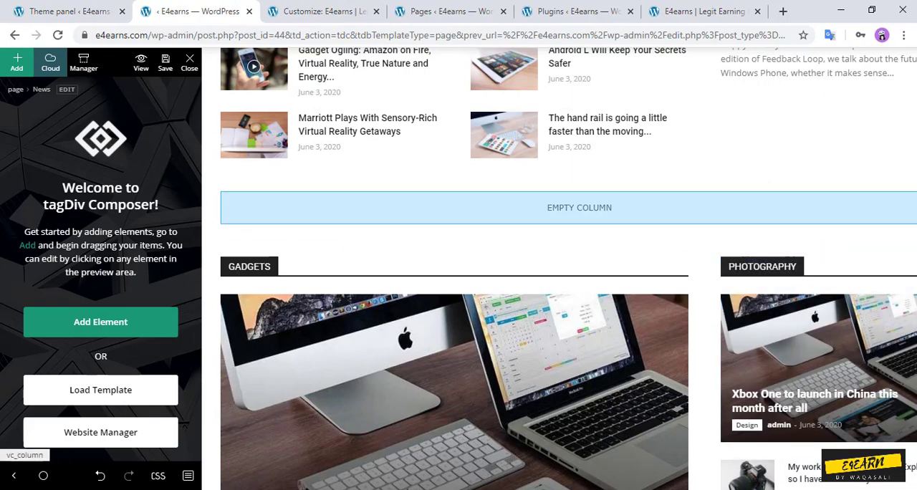
Step: Inspect the settings of the empty column above the Gadgets section and of the Android block
click(716, 207)
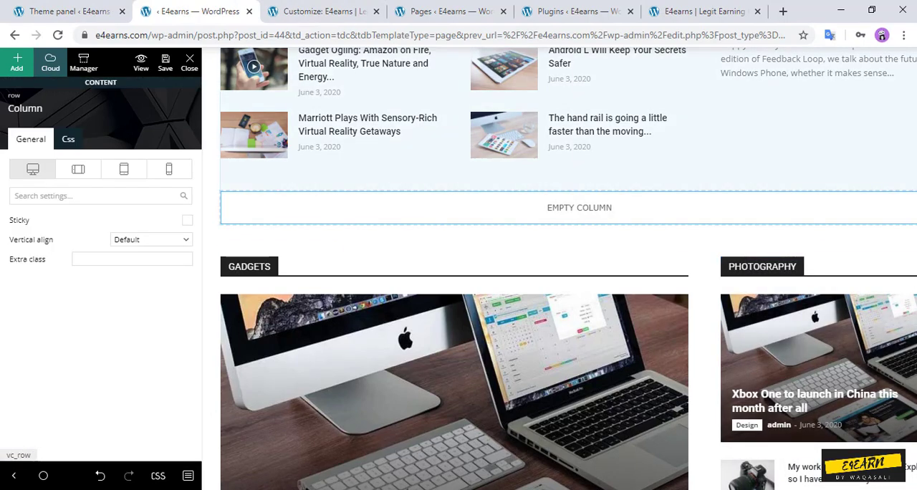
click(458, 175)
click(458, 207)
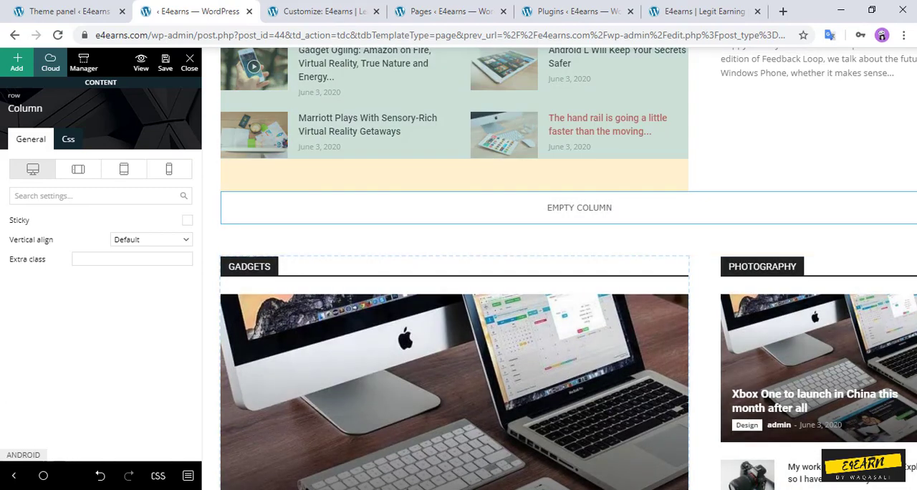
click(587, 135)
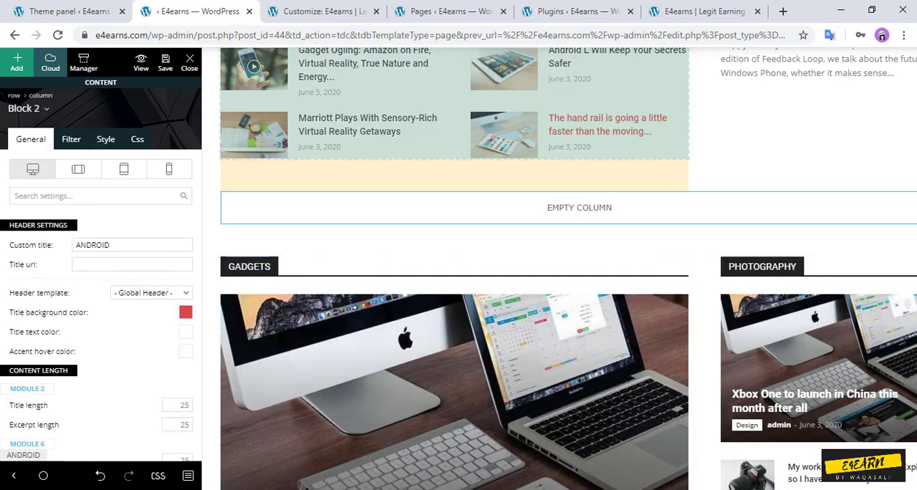
click(579, 208)
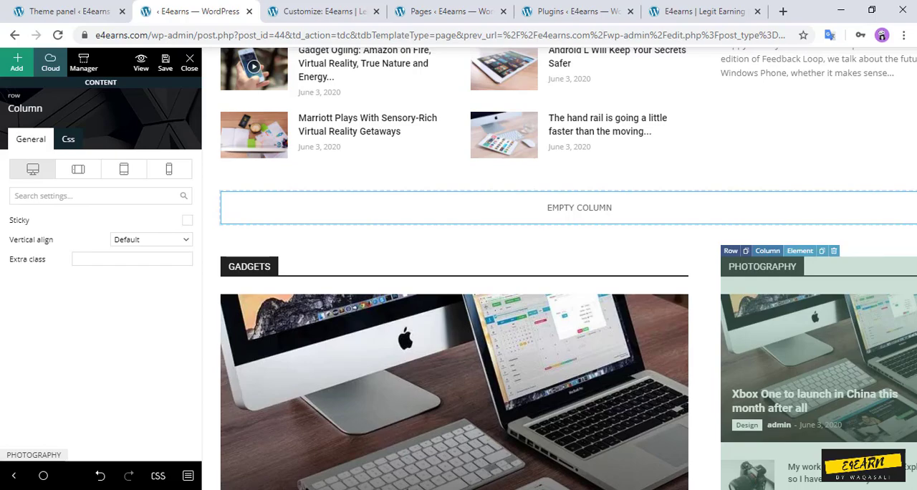
Step: Look through the News page preview, examining its post blocks and the remaining custom and sidebar ad boxes
scroll(568, 269, down, 4)
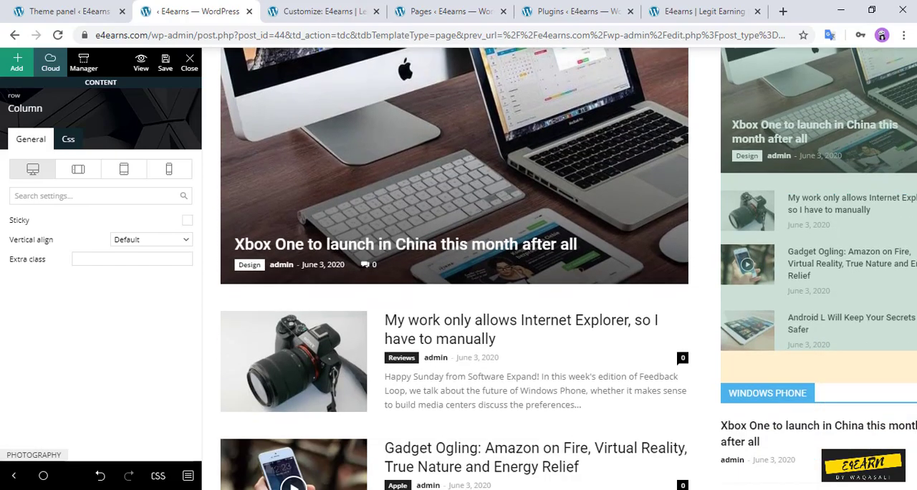
scroll(455, 268, down, 8)
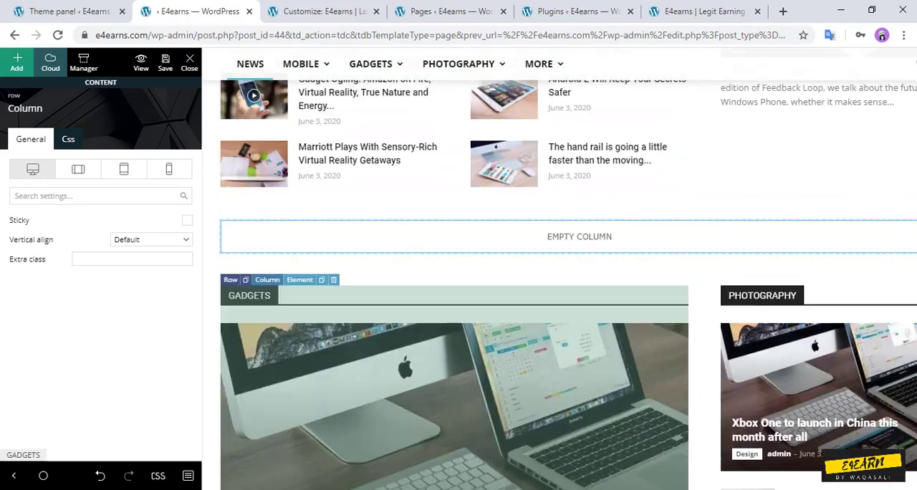
scroll(580, 265, down, 4)
scroll(580, 265, up, 10)
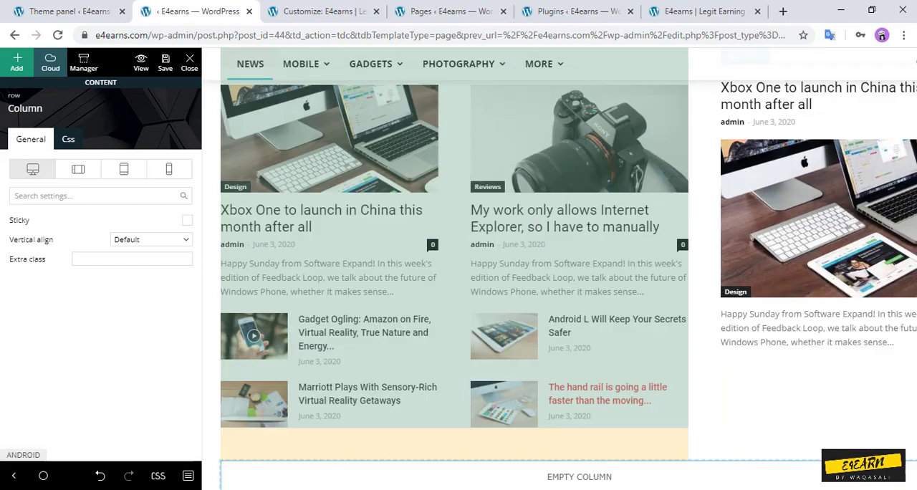
scroll(568, 284, up, 5)
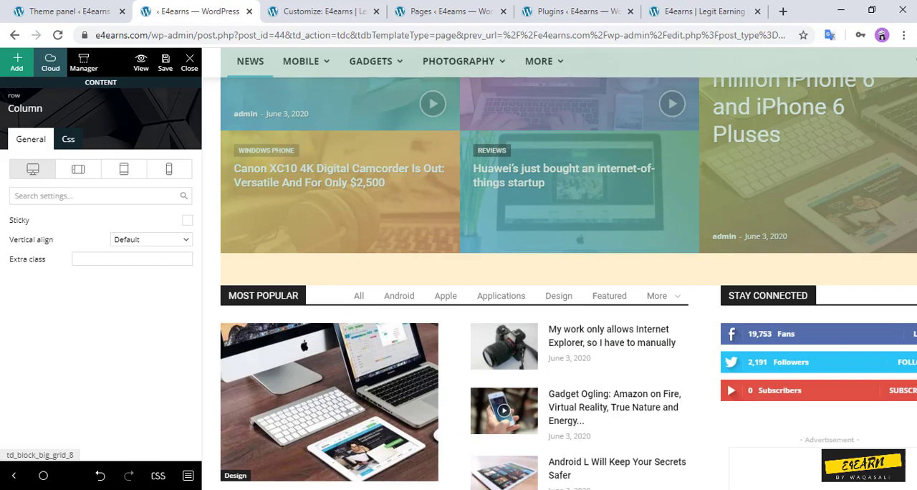
scroll(568, 284, down, 10)
scroll(568, 284, down, 9)
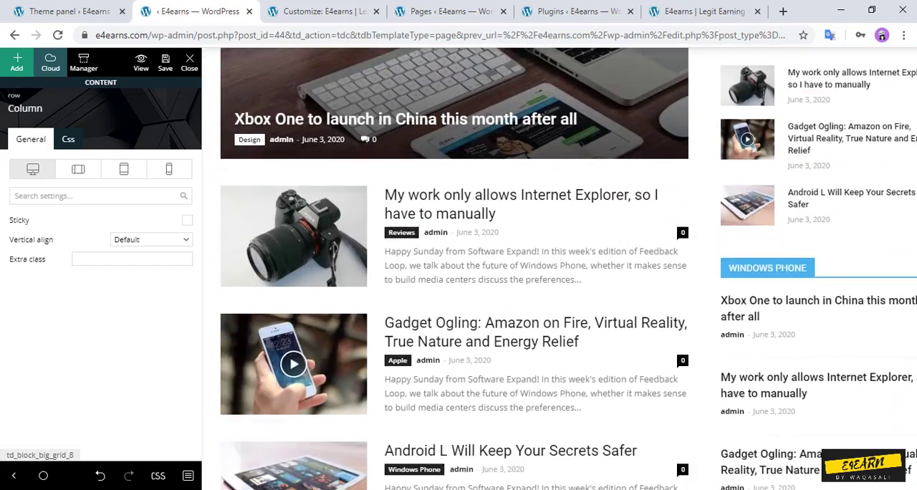
scroll(568, 284, down, 3)
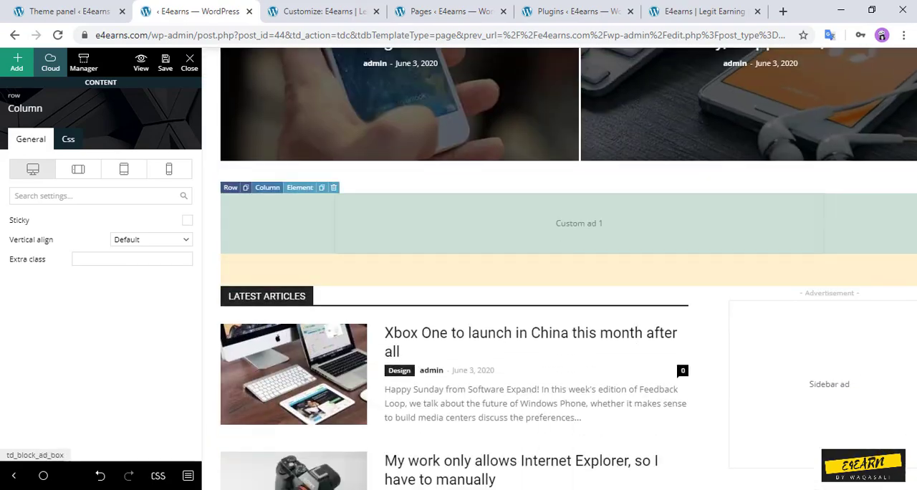
scroll(568, 284, down, 1)
scroll(568, 284, up, 1)
scroll(568, 285, down, 3)
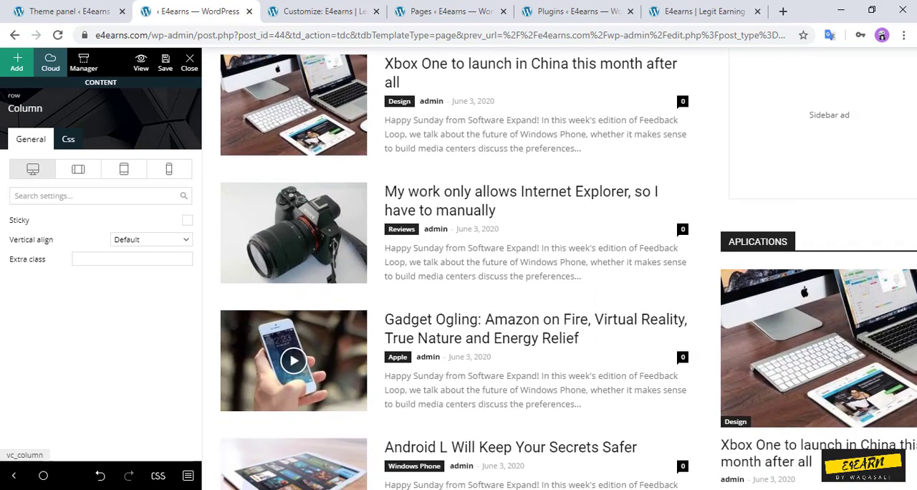
scroll(568, 284, up, 3)
scroll(568, 285, up, 5)
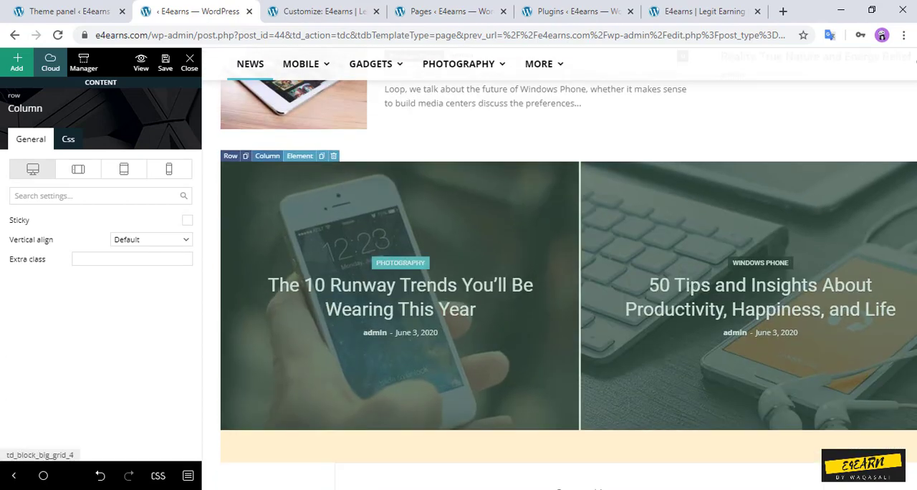
scroll(568, 284, down, 8)
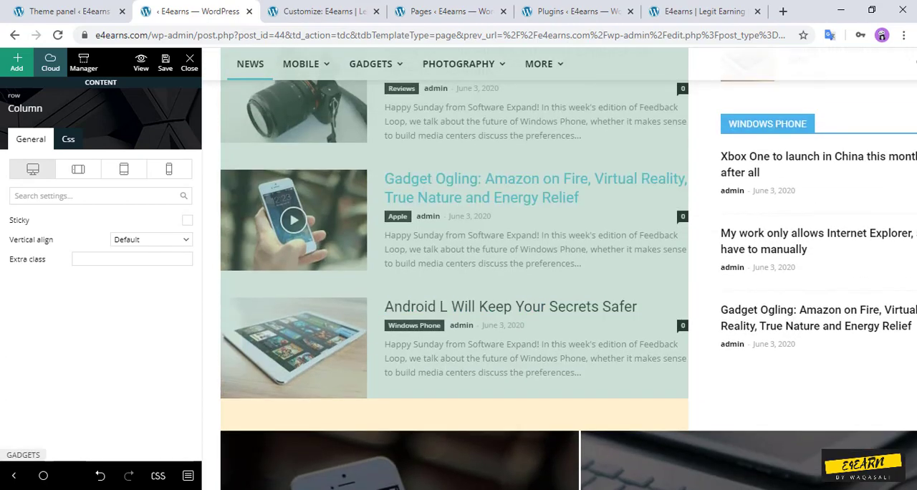
scroll(568, 285, up, 4)
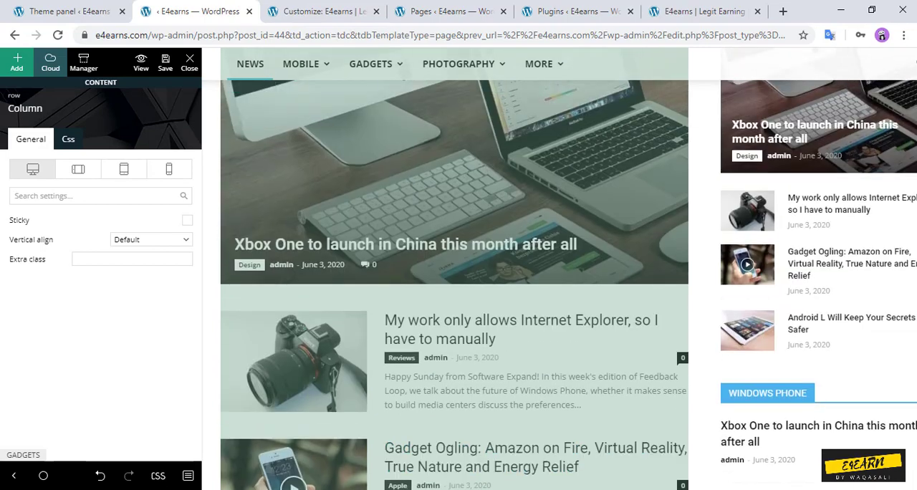
Step: Delete the Gadgets post block from the News page
click(473, 287)
scroll(473, 286, up, 3)
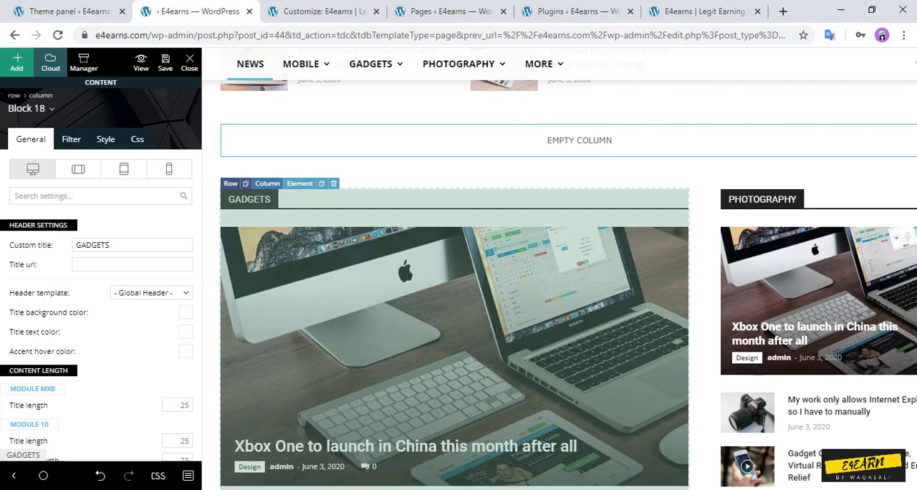
click(334, 184)
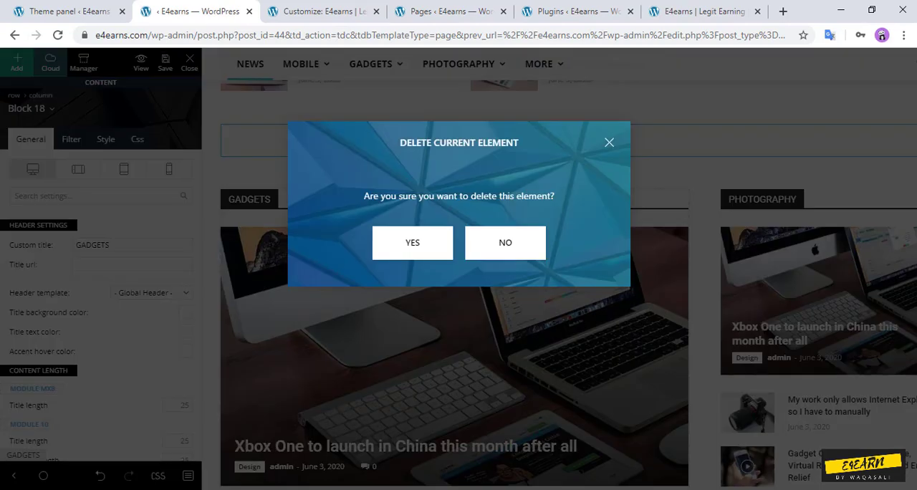
click(412, 242)
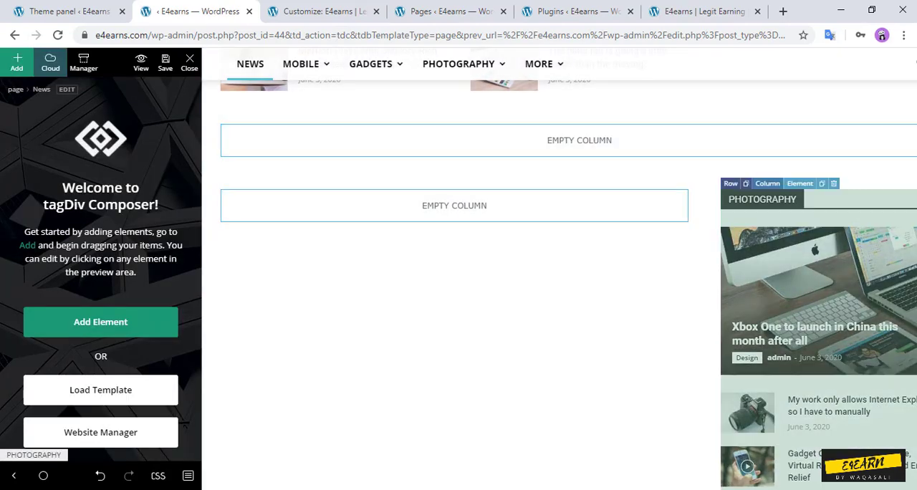
Step: Delete the Photography and Windows Phone blocks from the column beside the emptied Gadgets section
click(833, 183)
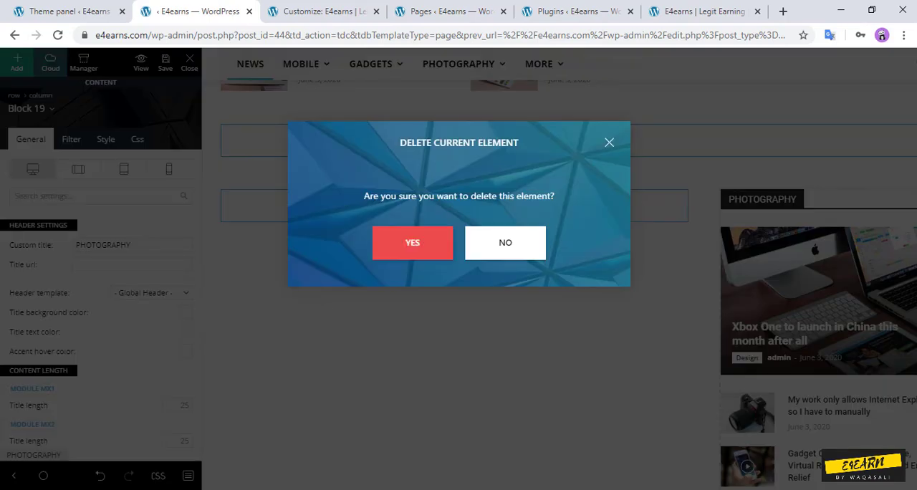
click(413, 243)
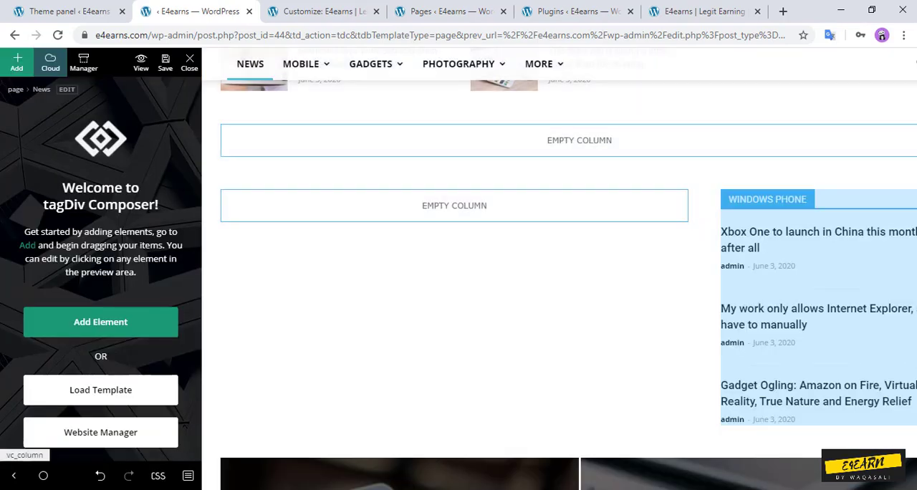
click(833, 183)
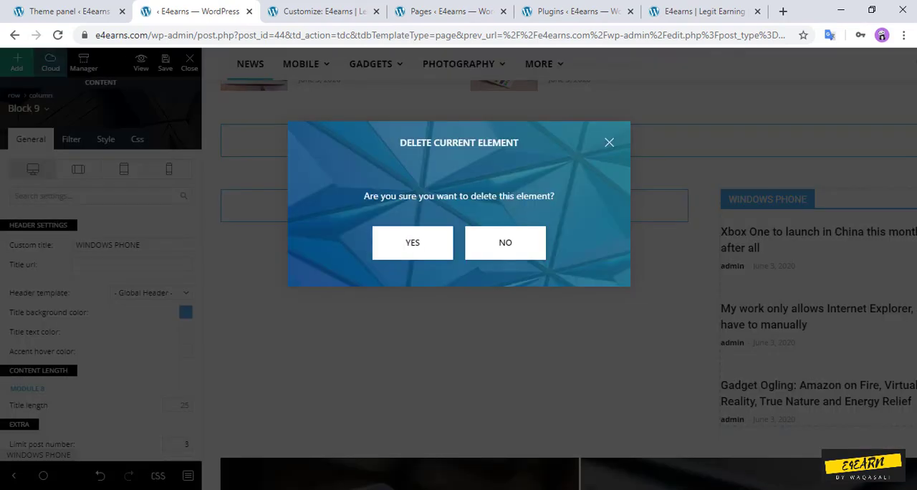
click(412, 243)
Step: Look over the remaining blocks of the News page down to the footer and save the page
scroll(559, 268, up, 15)
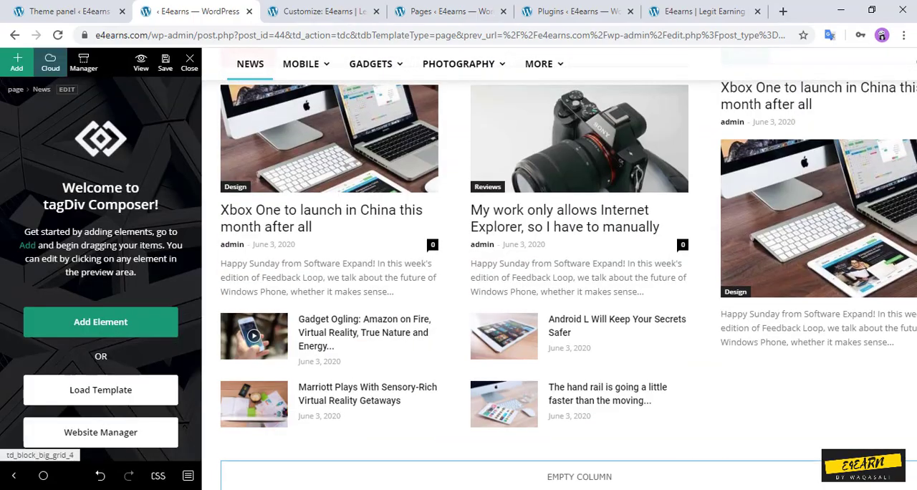
scroll(559, 268, down, 8)
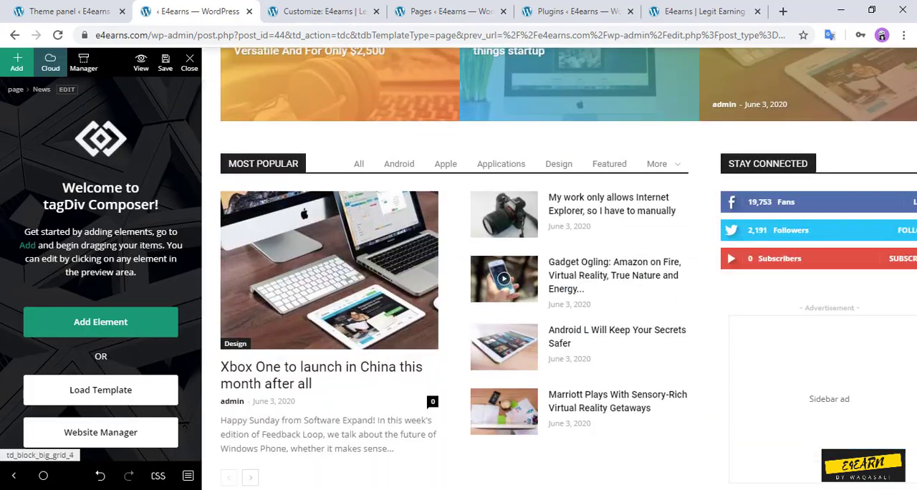
scroll(568, 268, down, 12)
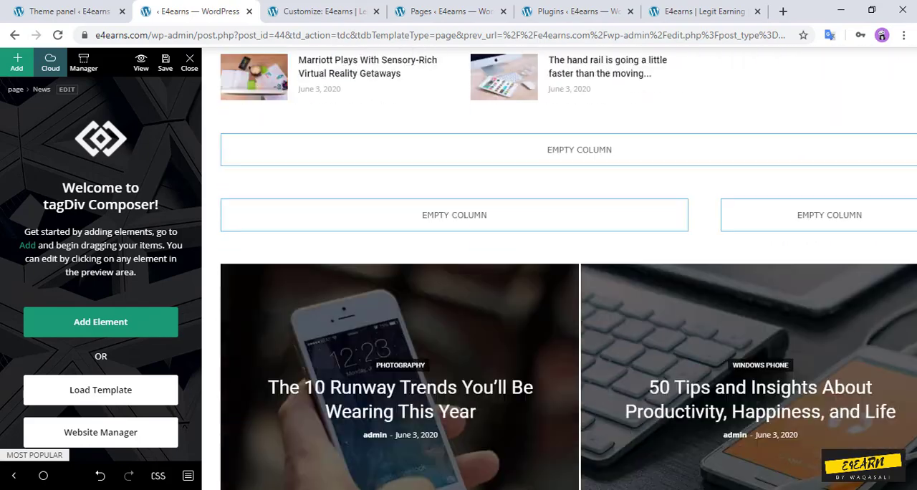
scroll(567, 268, down, 12)
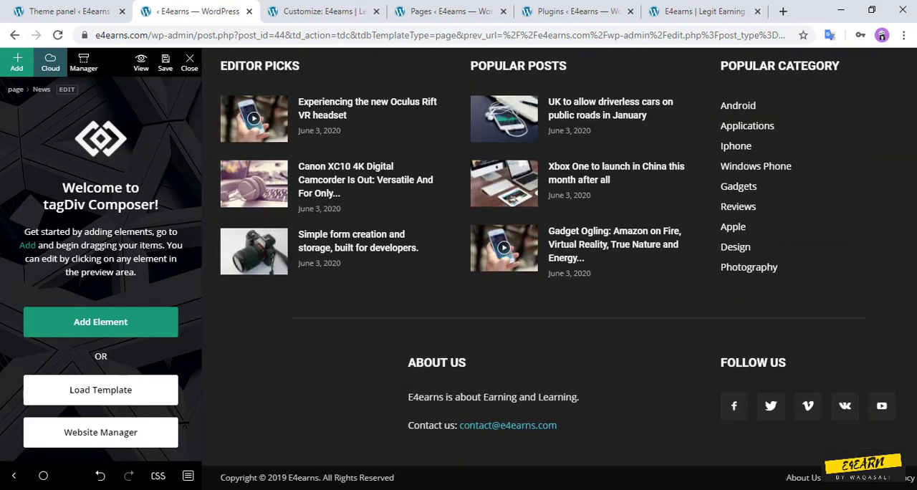
scroll(510, 339, up, 10)
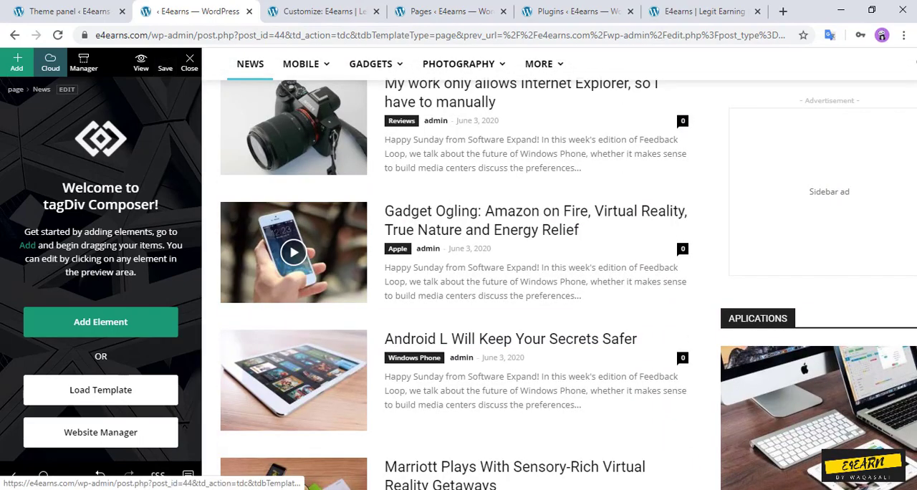
Step: Switch to the live homepage and examine its sections from the featured grid down to Gadgets, Photography and Windows Phone
click(704, 11)
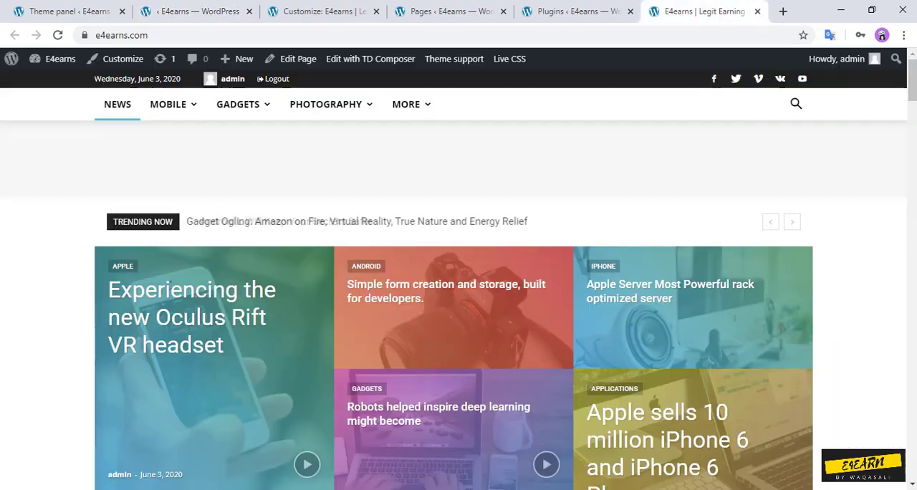
scroll(491, 286, down, 12)
scroll(491, 287, up, 6)
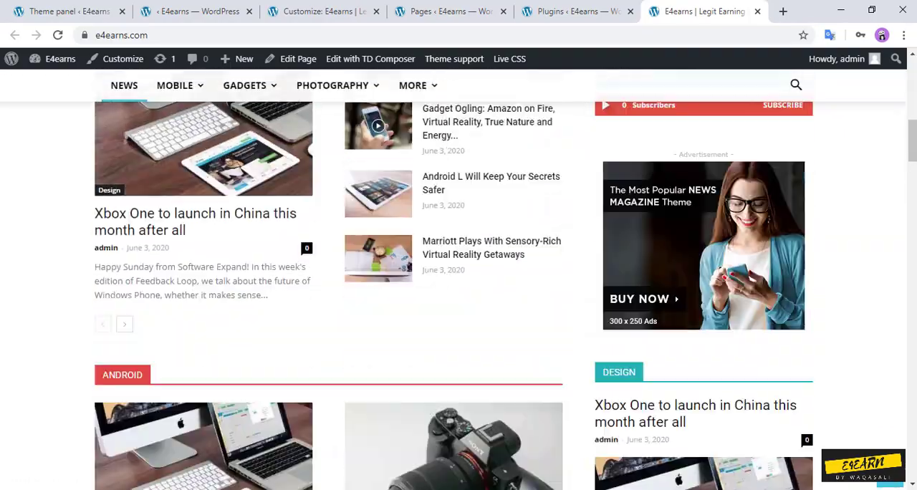
scroll(491, 287, down, 4)
scroll(491, 286, up, 7)
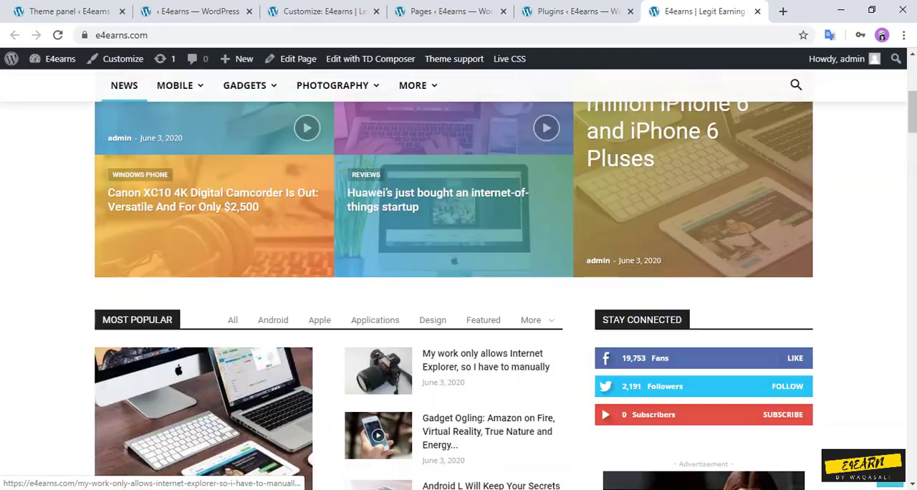
scroll(491, 286, down, 3)
scroll(458, 286, down, 12)
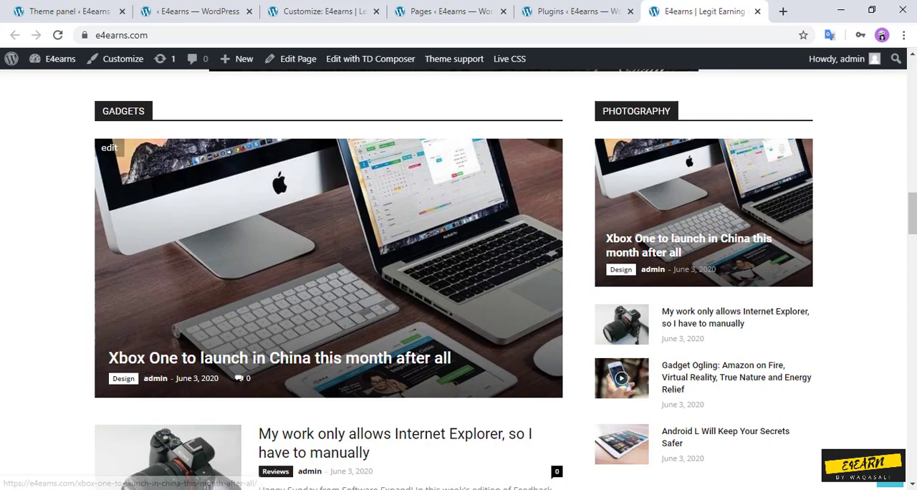
scroll(458, 287, down, 1)
scroll(459, 287, up, 1)
scroll(458, 287, down, 4)
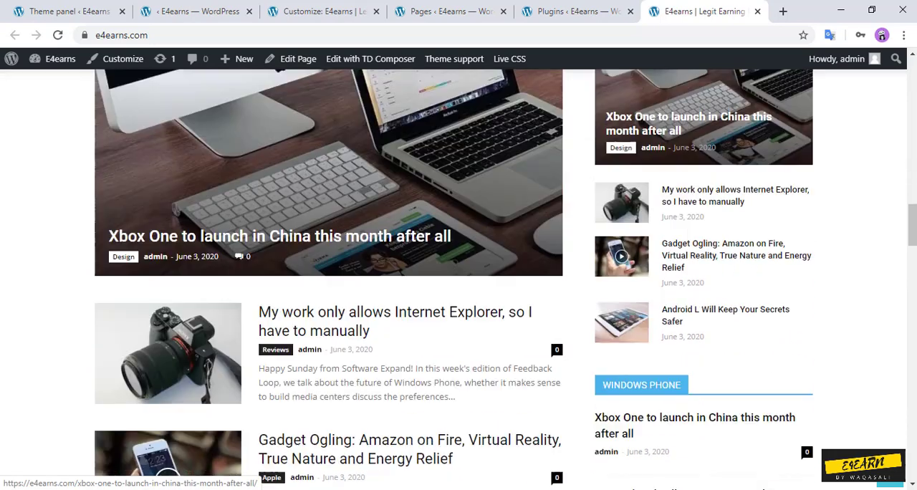
scroll(458, 287, up, 3)
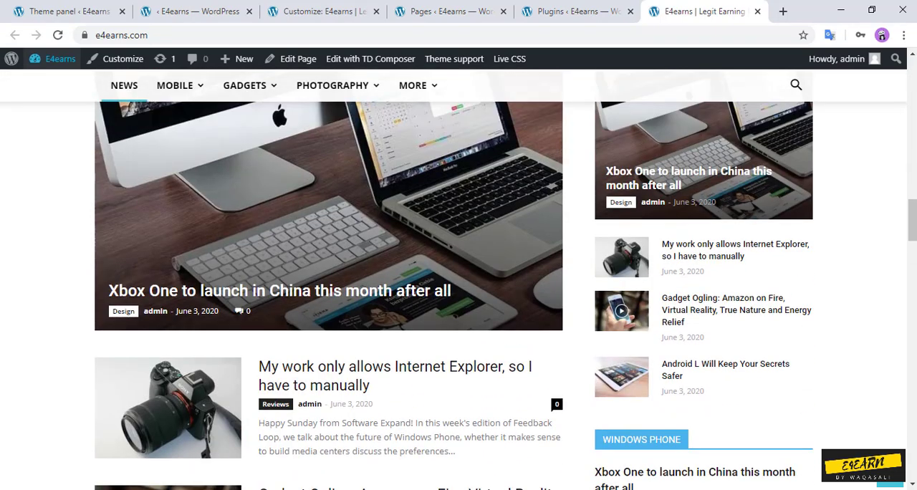
Step: Reload the live homepage and check its sections and the ad banner above Latest Articles
click(58, 35)
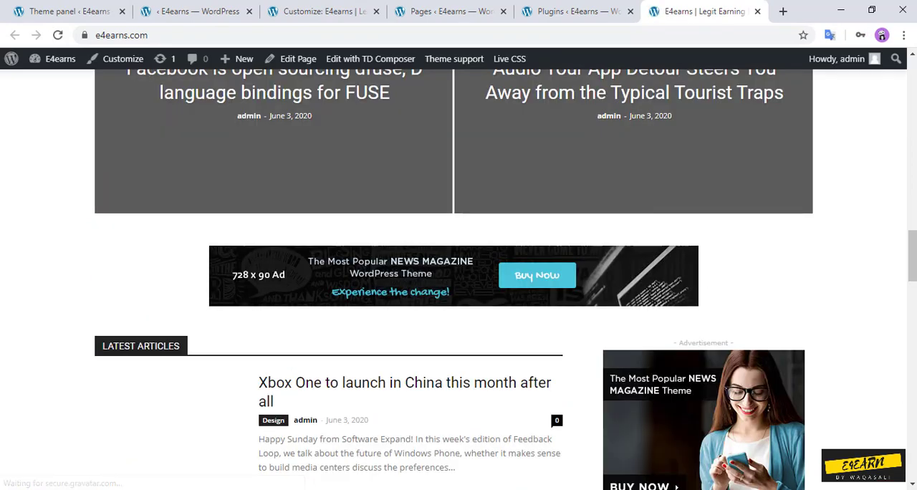
scroll(215, 244, up, 20)
scroll(215, 244, down, 5)
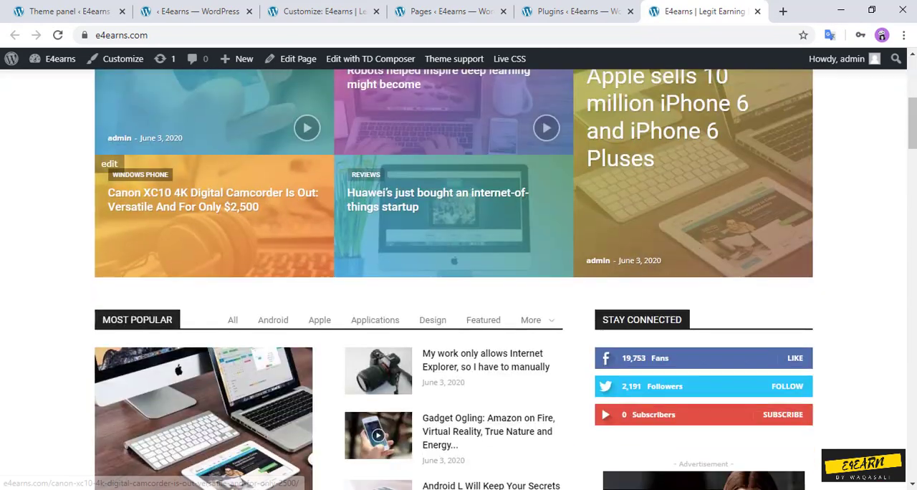
scroll(215, 244, down, 20)
scroll(215, 243, up, 8)
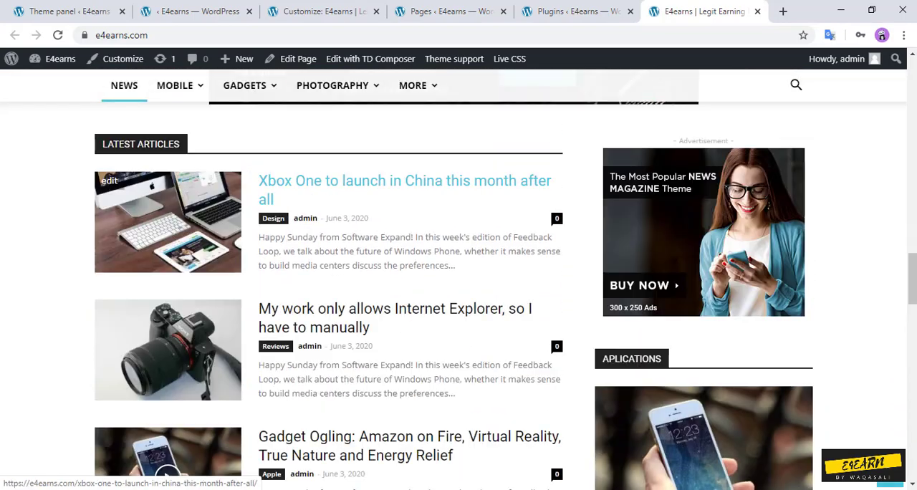
scroll(322, 189, up, 2)
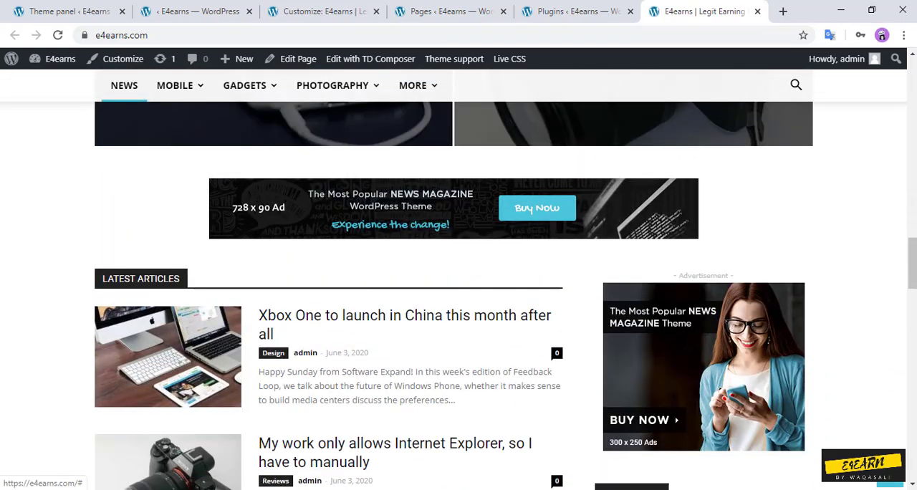
Step: Return to TD Composer, delete the Custom ad 1 box above Latest Articles and save the News page
click(193, 12)
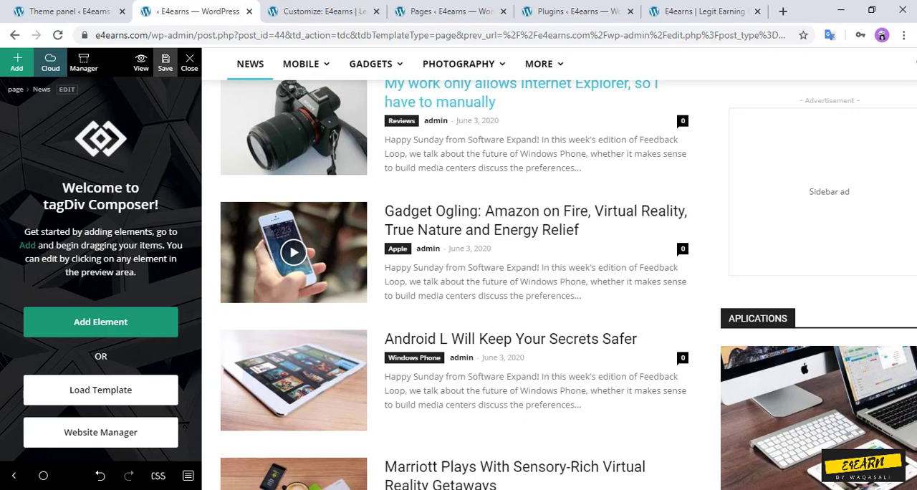
scroll(458, 268, down, 5)
scroll(458, 268, down, 8)
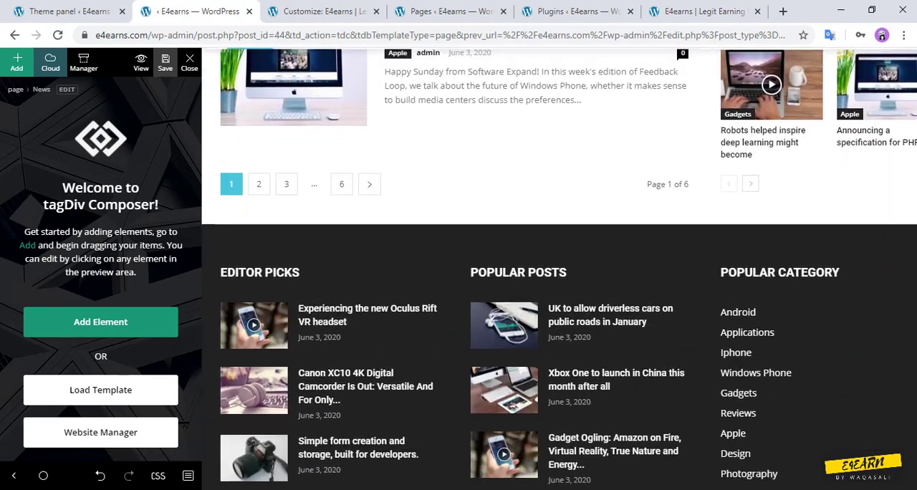
scroll(458, 269, up, 7)
scroll(458, 269, up, 9)
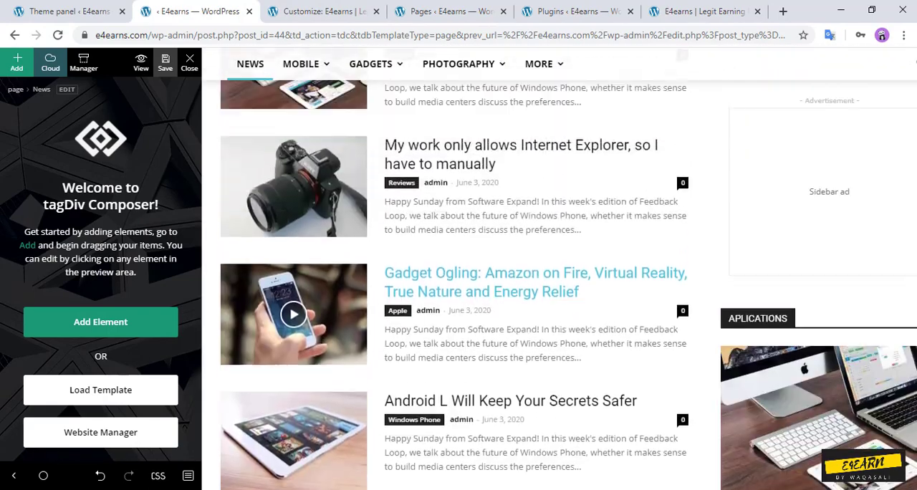
scroll(501, 247, up, 3)
click(502, 247)
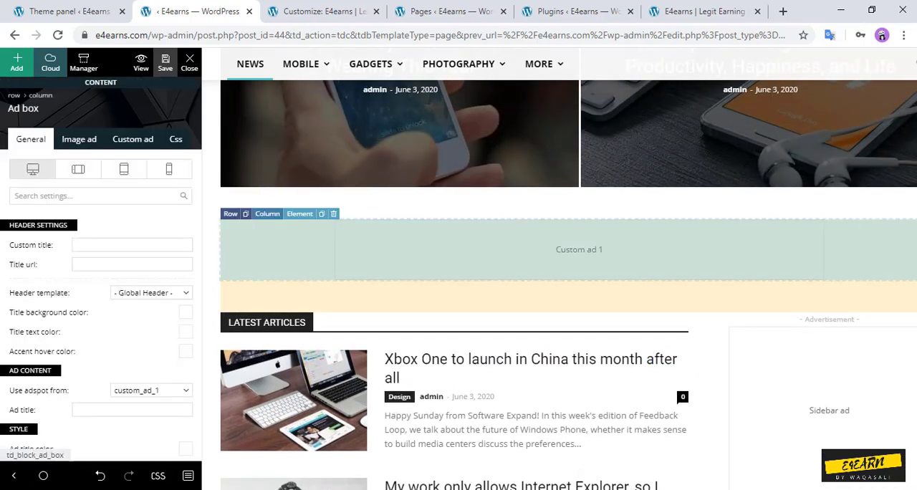
key(Delete)
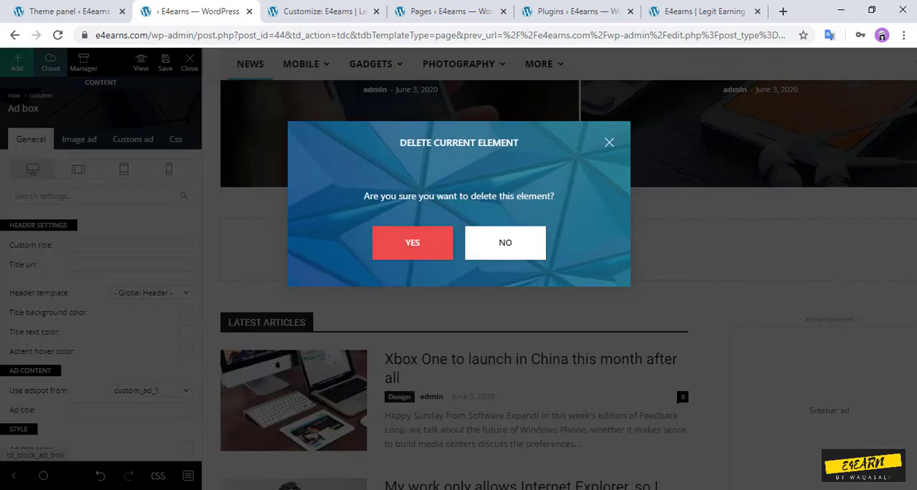
click(411, 242)
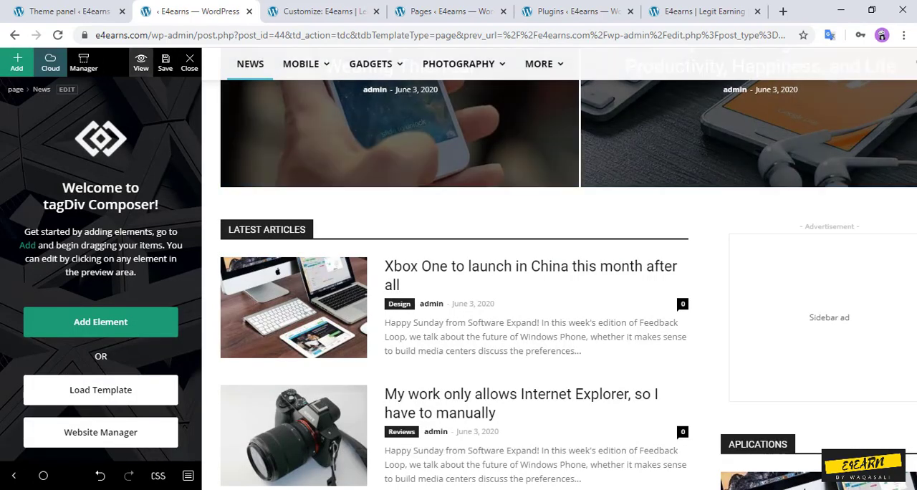
click(164, 62)
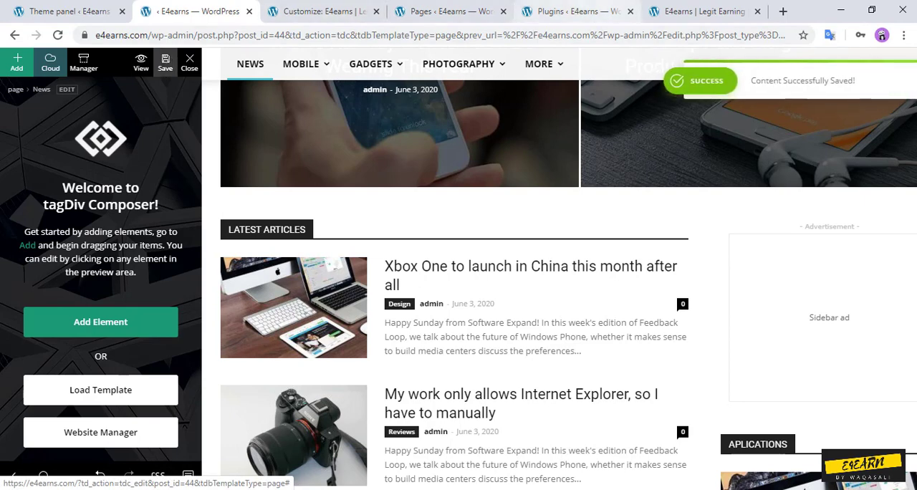
Step: Reload the live homepage, check its sections and sidebar ads, and return to the News page in TD Composer
click(702, 11)
key(F5)
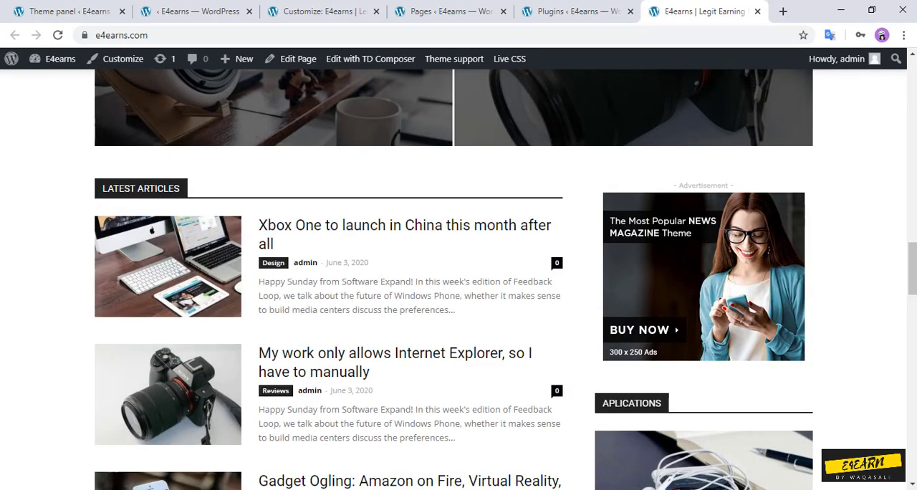
scroll(458, 280, up, 15)
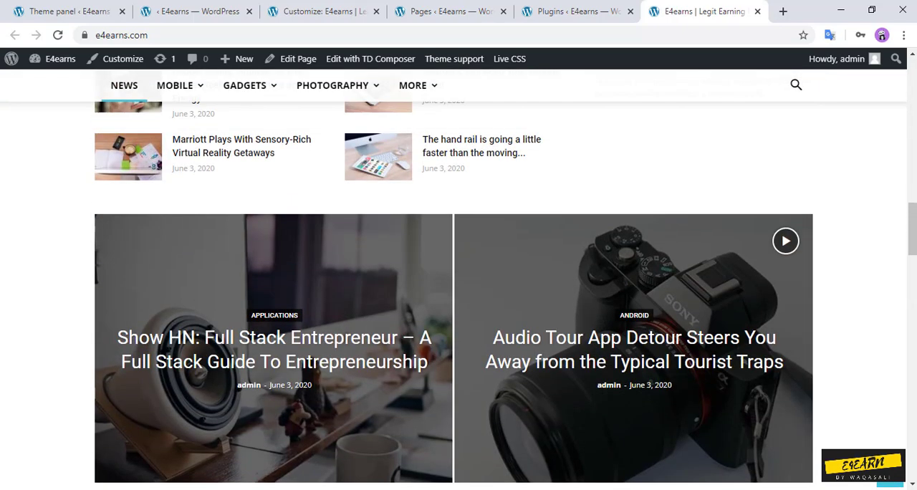
scroll(458, 279, up, 7)
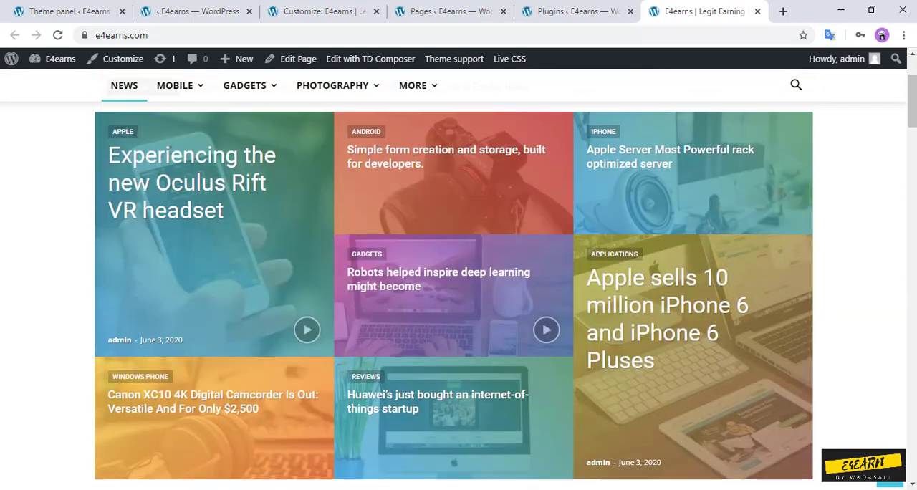
scroll(458, 280, down, 5)
scroll(458, 279, down, 15)
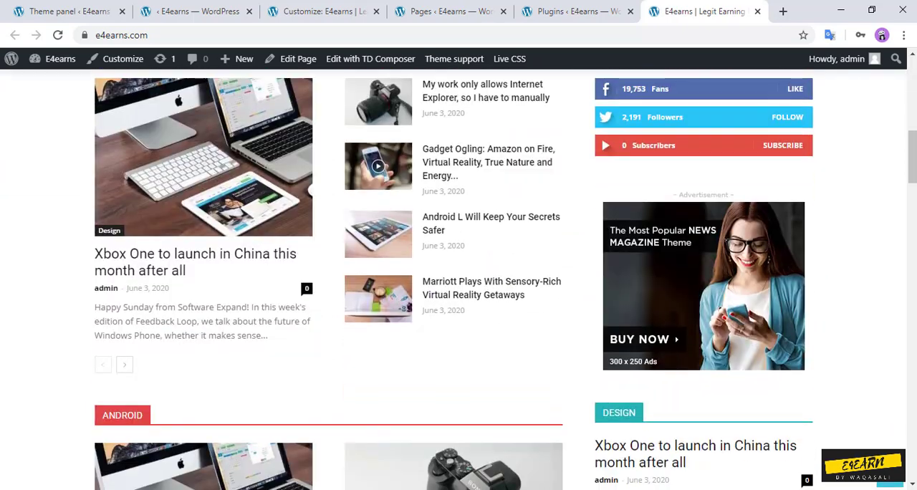
scroll(458, 279, down, 5)
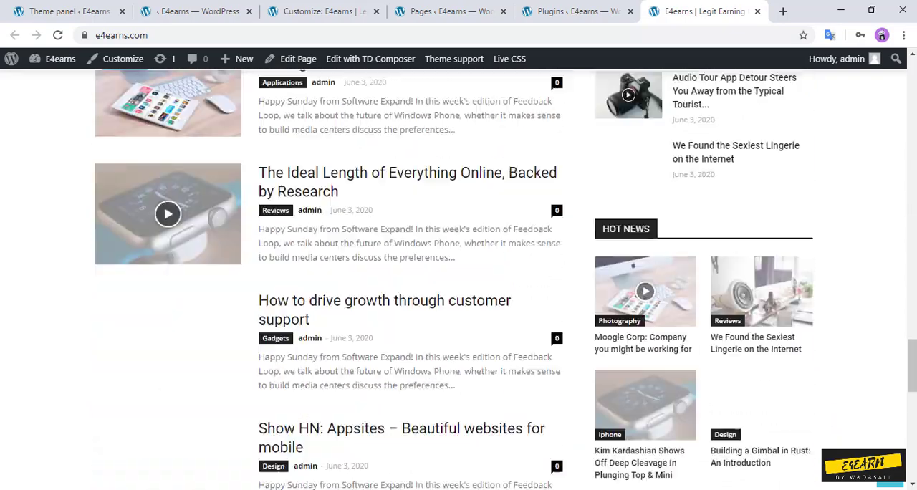
scroll(458, 279, up, 15)
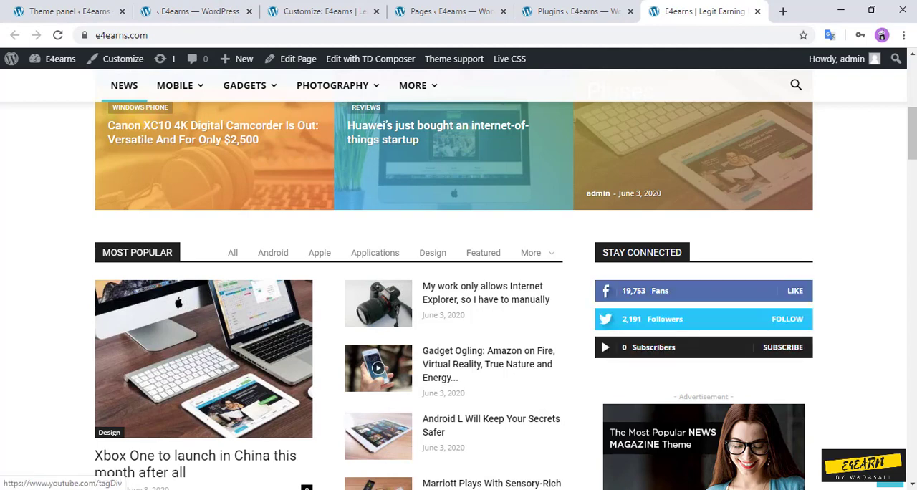
click(190, 11)
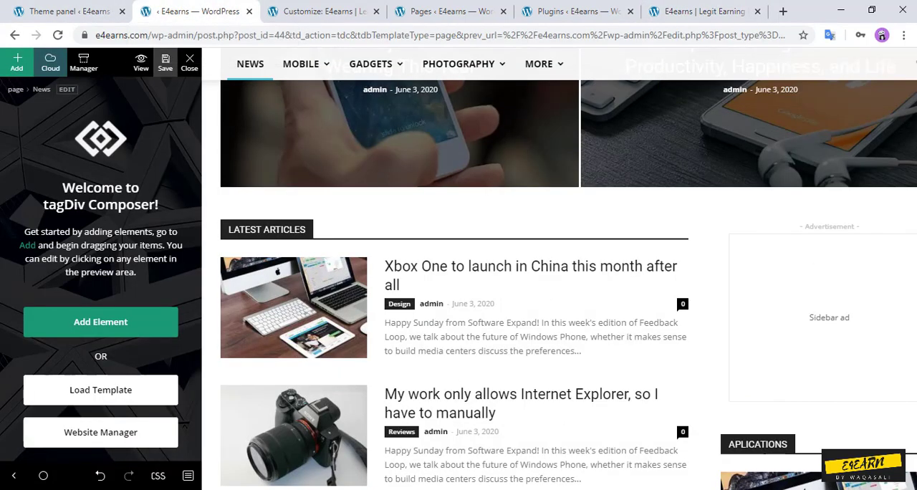
Step: Open the Stay Connected social counter block on the News page and examine its social account and fixed count settings
scroll(558, 287, up, 2)
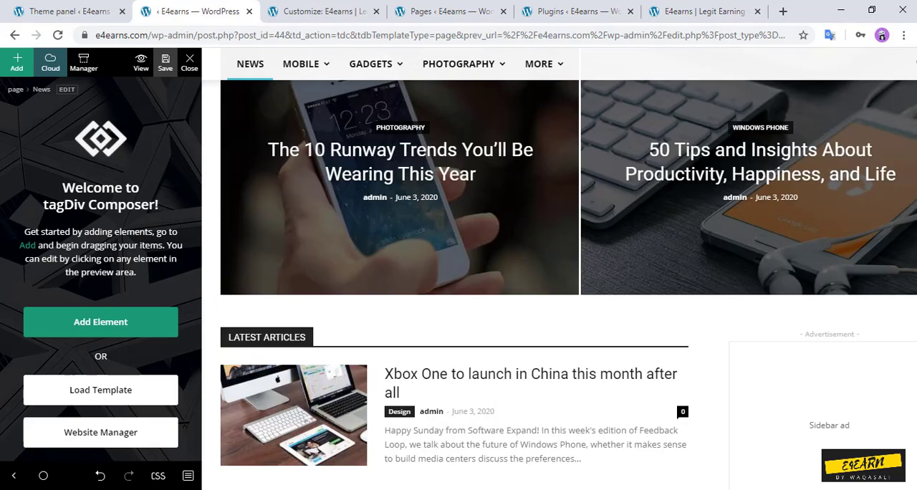
scroll(559, 286, up, 15)
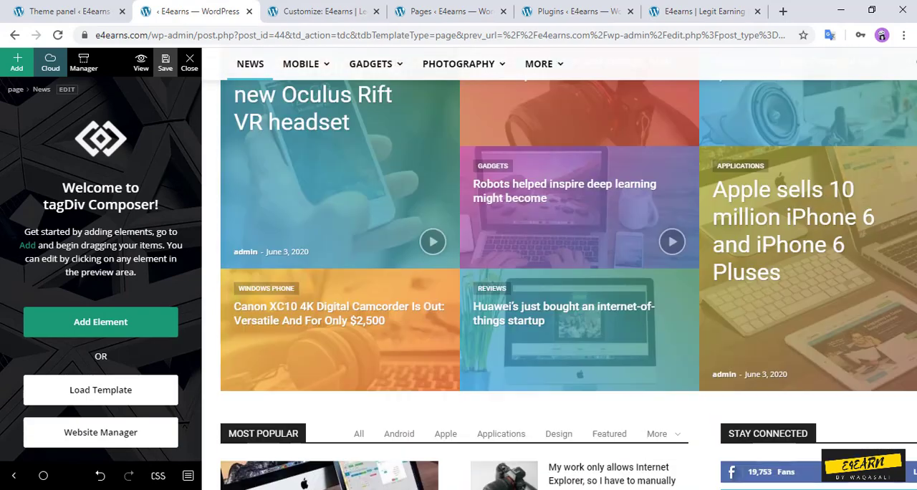
click(771, 437)
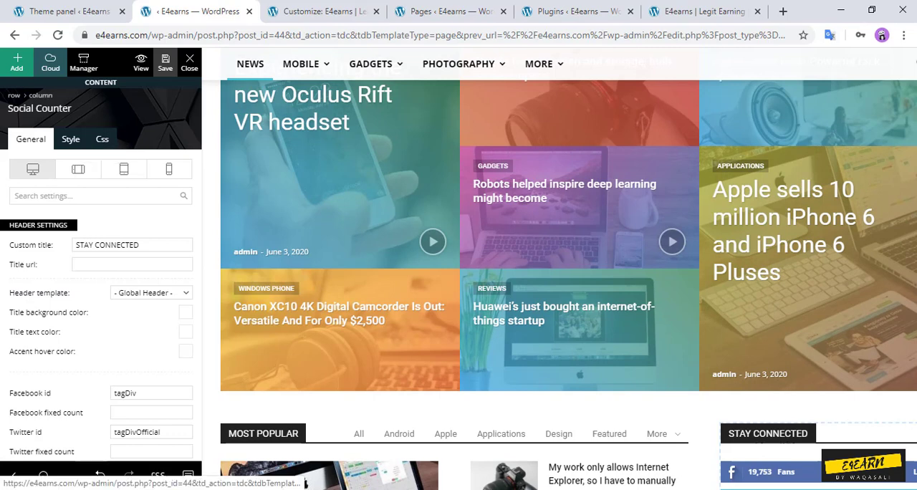
scroll(100, 308, down, 5)
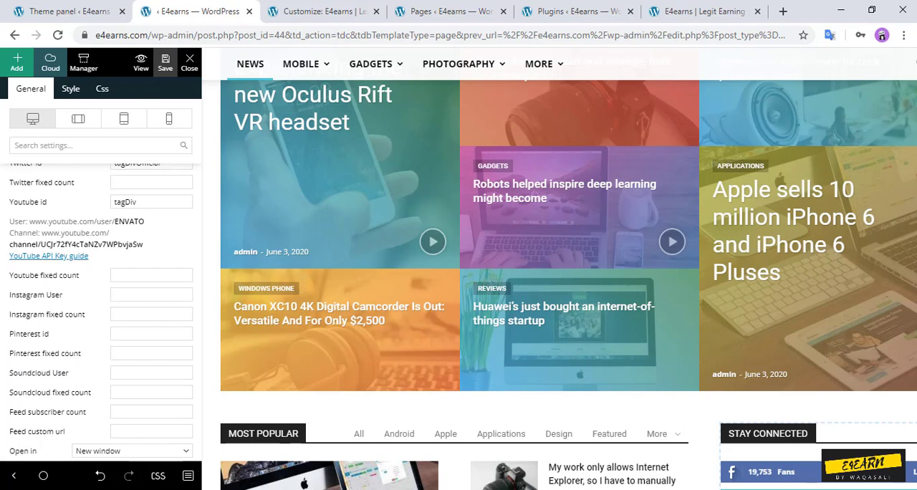
scroll(100, 308, down, 1)
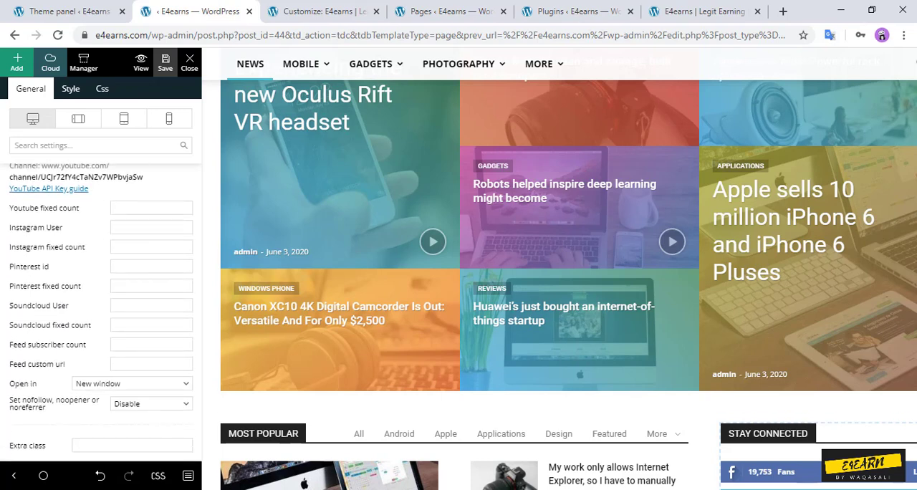
scroll(101, 308, down, 1)
scroll(100, 307, up, 1)
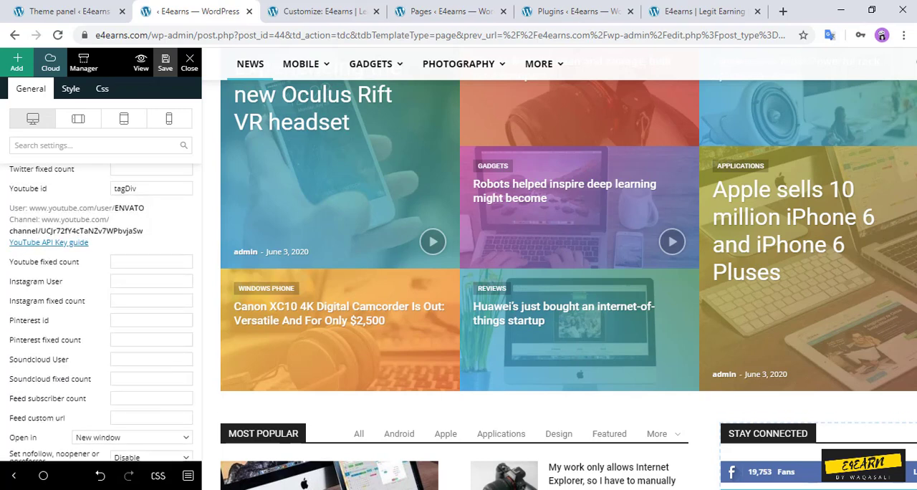
scroll(101, 308, up, 2)
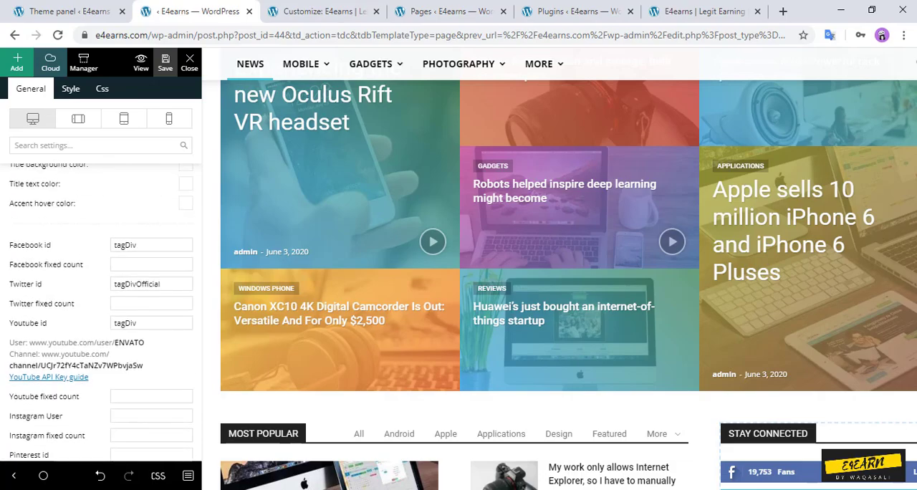
scroll(100, 308, down, 2)
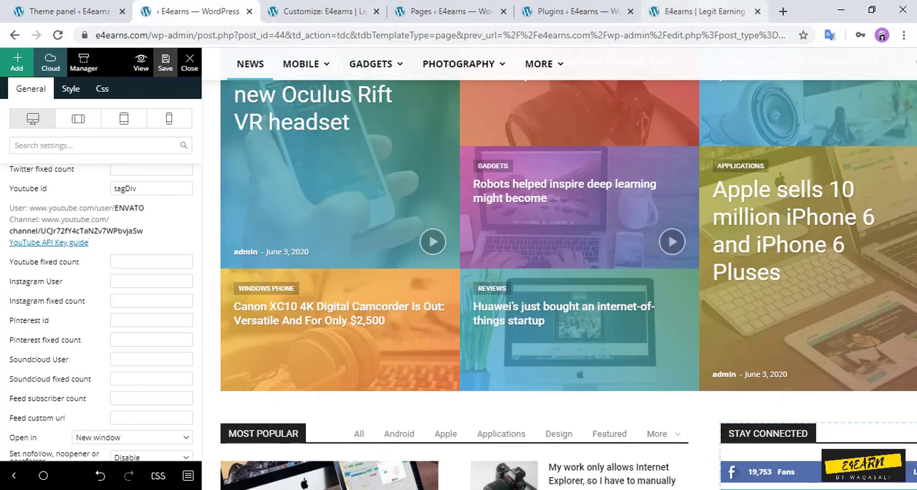
Step: Check the Stay Connected block on the live homepage, glance at the theme panel, and return to the Social Counter settings in TD Composer
click(698, 11)
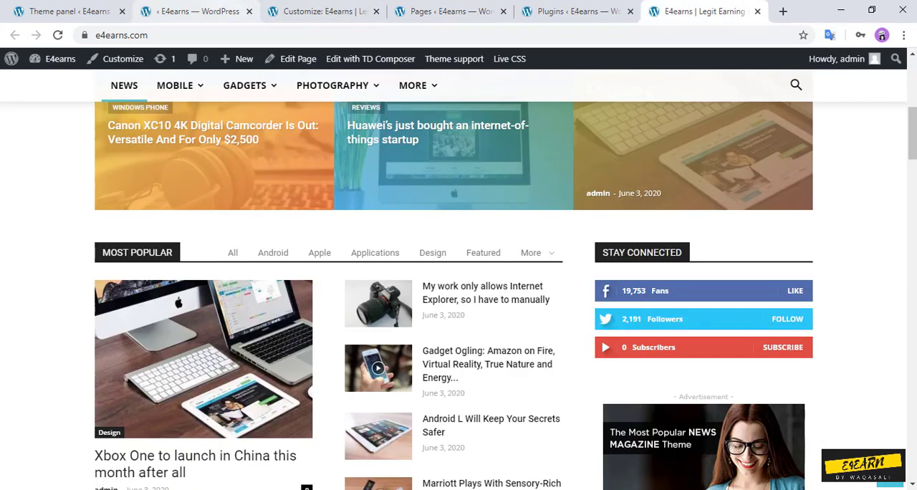
click(68, 12)
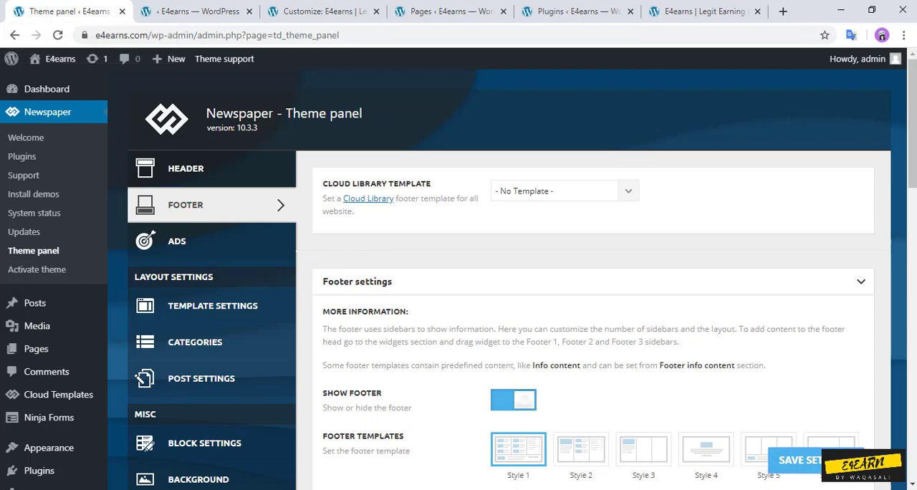
click(197, 12)
scroll(101, 322, up, 2)
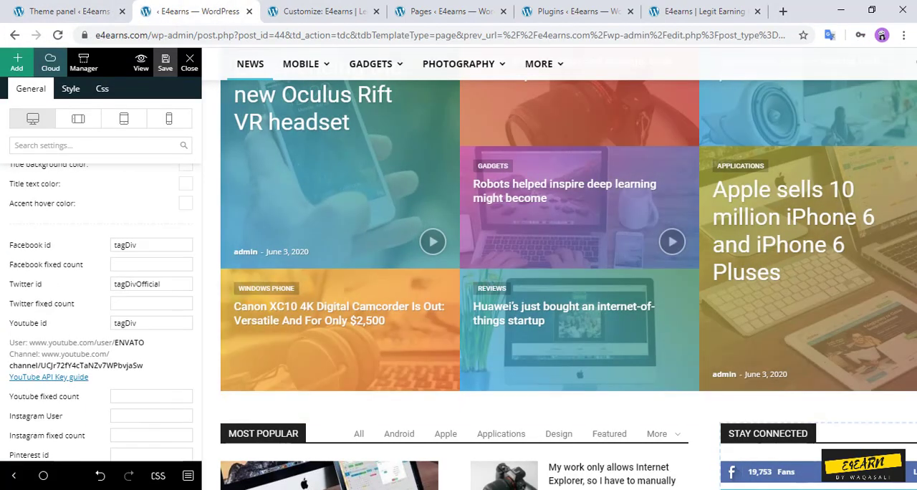
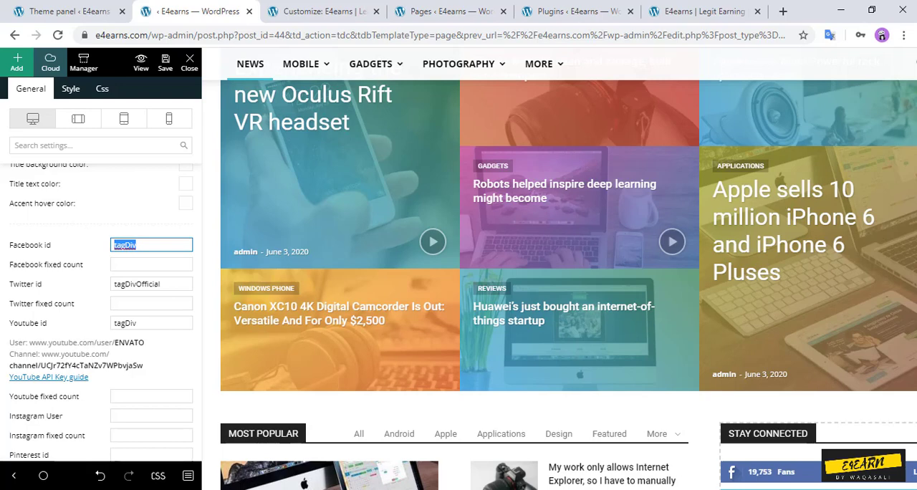
Step: Look over the remaining Social Counter settings and save the News page
scroll(100, 308, down, 3)
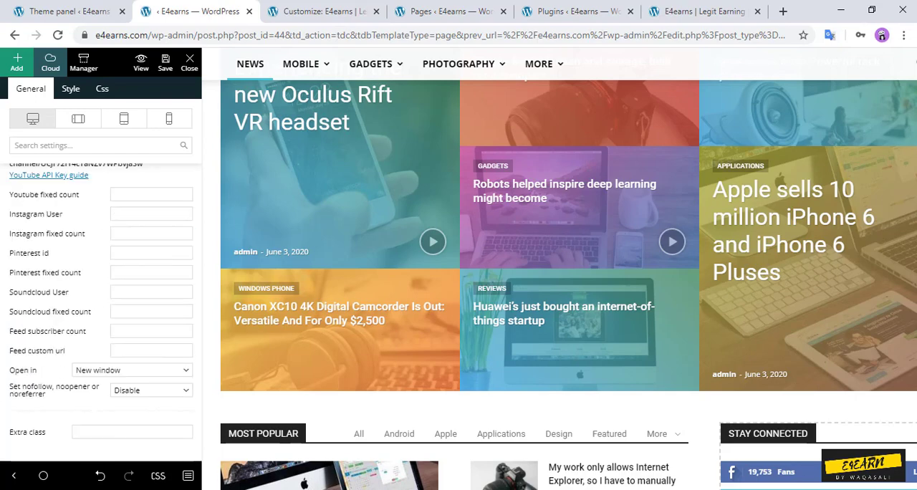
scroll(100, 286, up, 4)
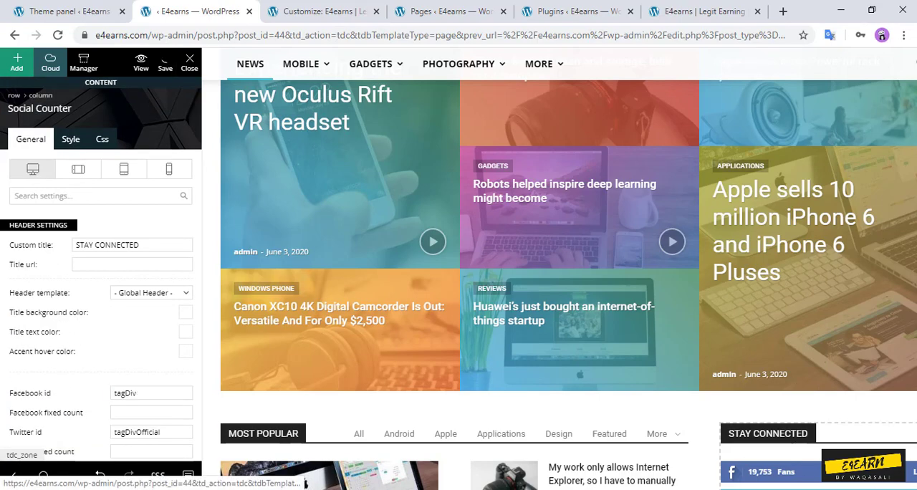
click(165, 63)
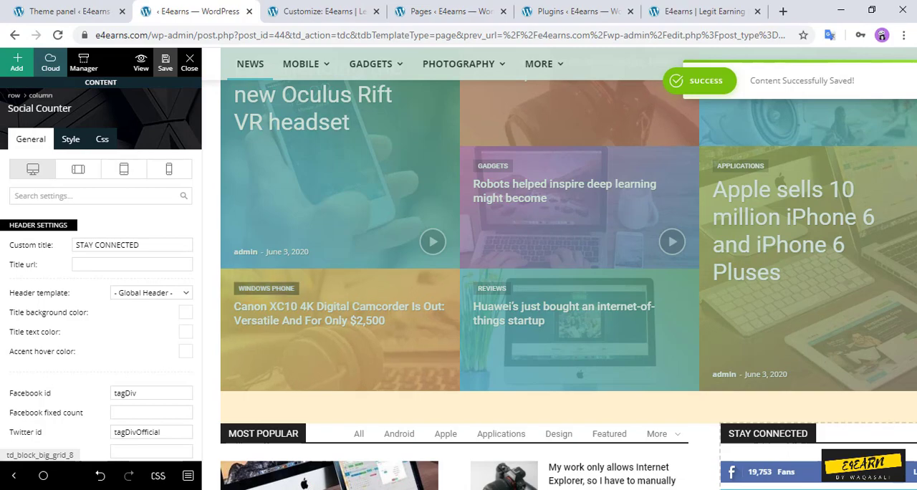
Step: Delete the sidebar ad box between the Stay Connected and Design blocks on the News page
scroll(458, 287, down, 6)
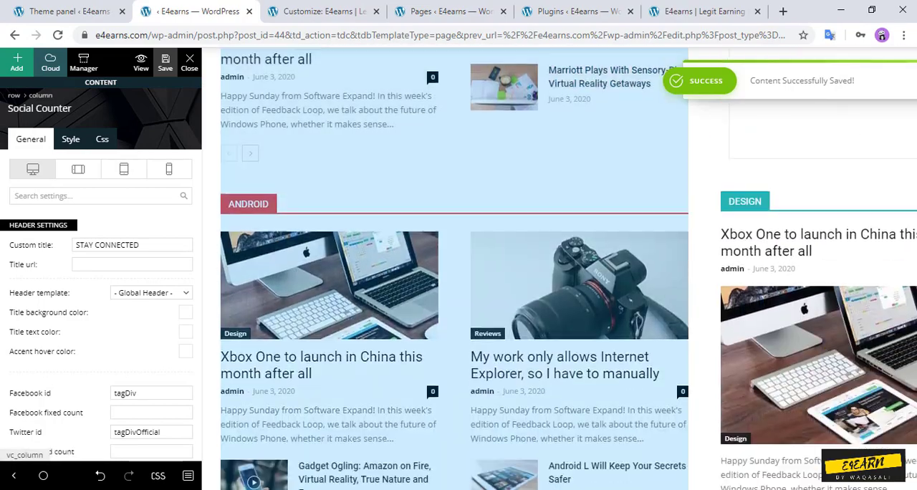
scroll(816, 272, down, 1)
scroll(816, 272, up, 4)
click(816, 272)
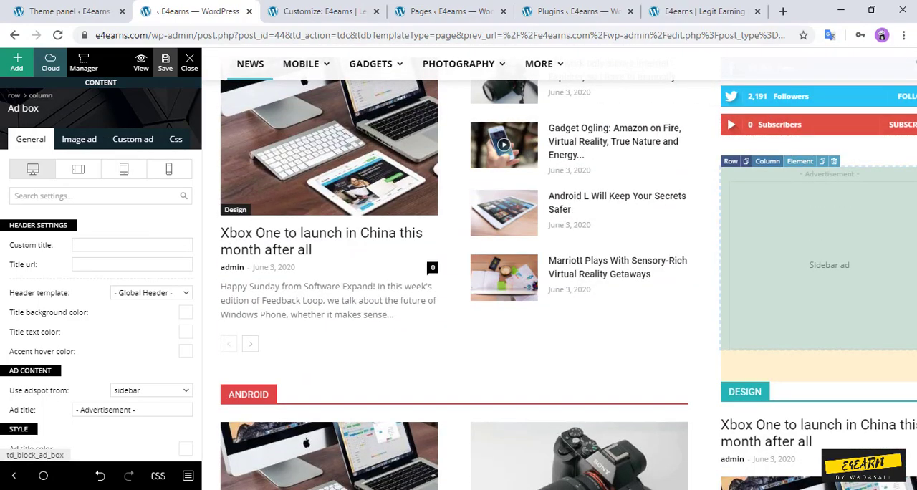
click(833, 161)
click(412, 243)
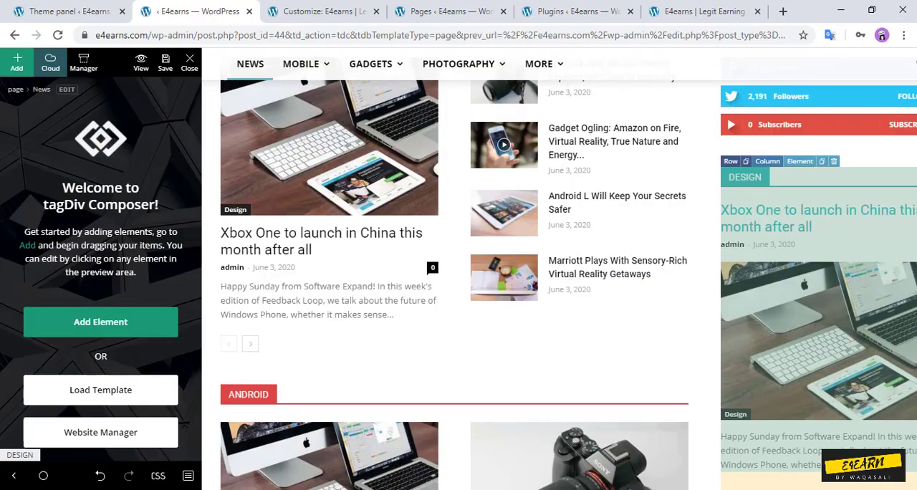
Step: Examine the rest of the News page down to the sidebar sections beside Latest Articles and save the page
scroll(816, 215, down, 3)
scroll(817, 215, up, 3)
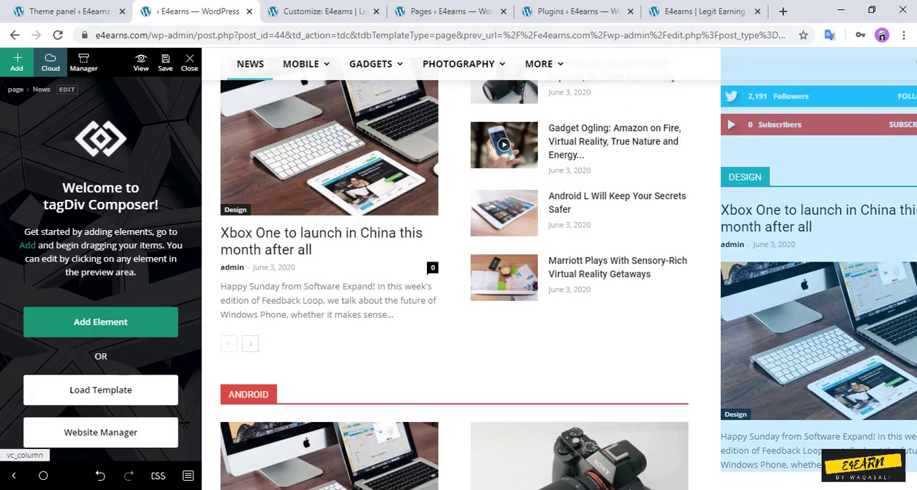
scroll(816, 215, down, 4)
scroll(816, 215, down, 16)
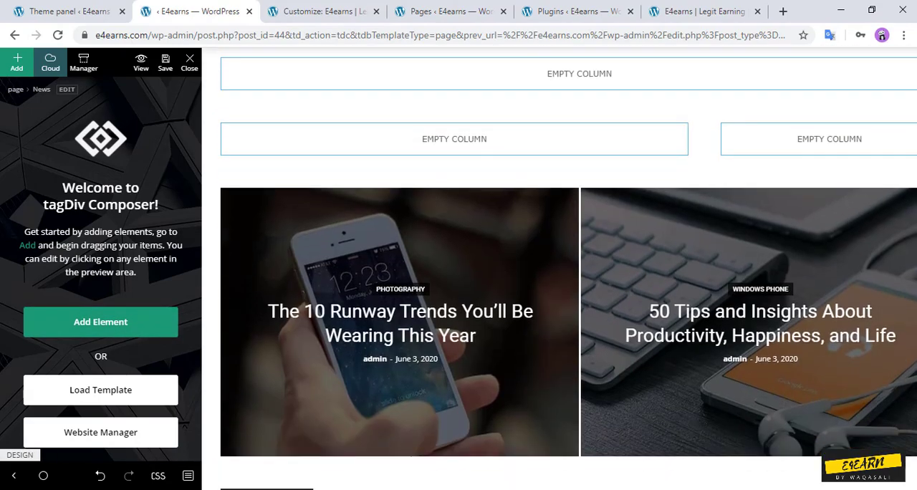
scroll(458, 268, up, 2)
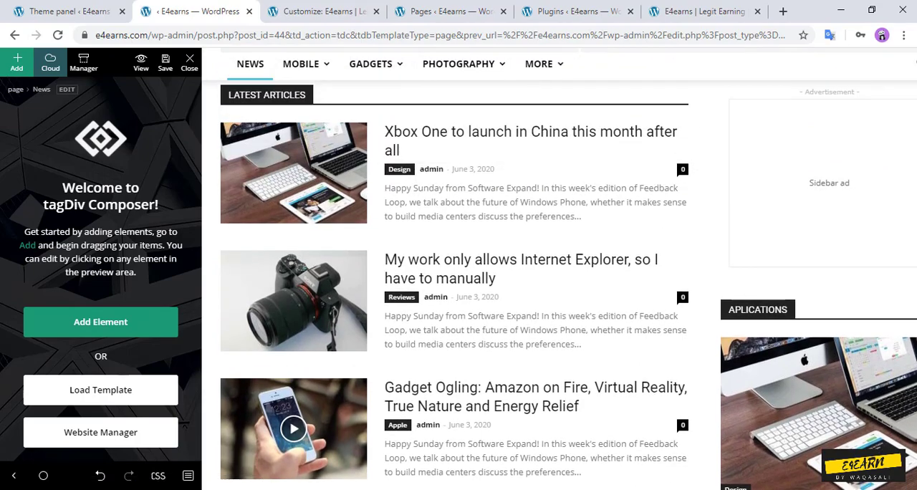
scroll(779, 327, down, 10)
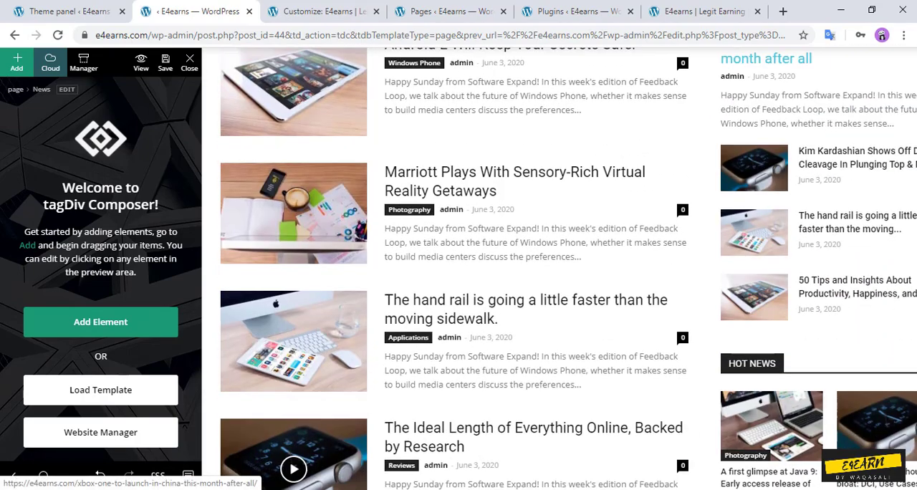
scroll(559, 268, down, 3)
scroll(558, 269, up, 11)
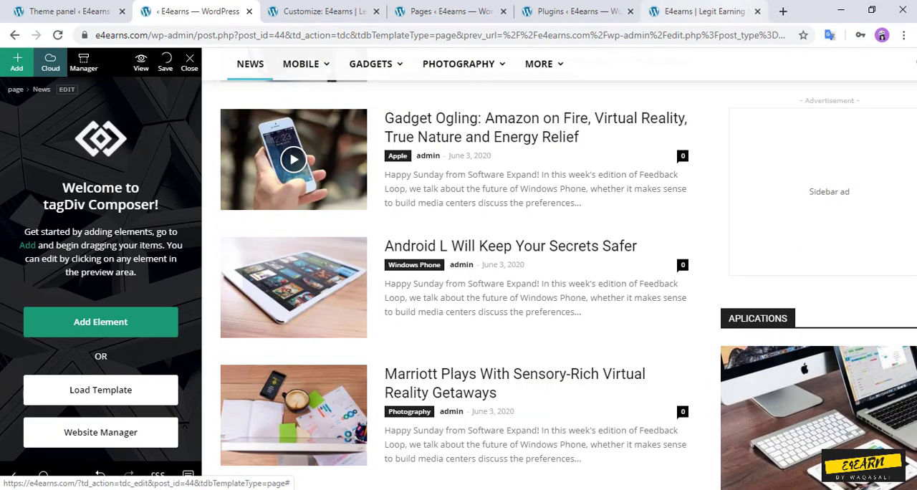
Step: Reload the live homepage and check its lower sections, the two-article grid and the sidebar ad beside Latest Articles
click(698, 10)
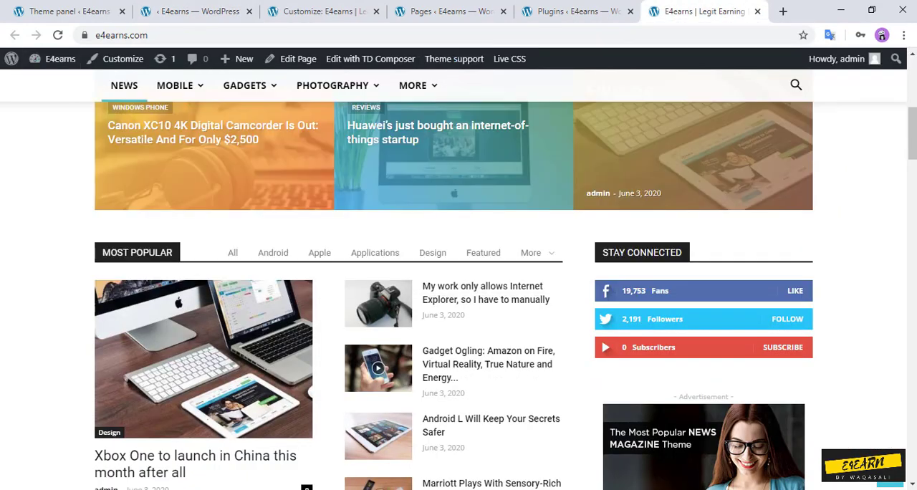
click(57, 35)
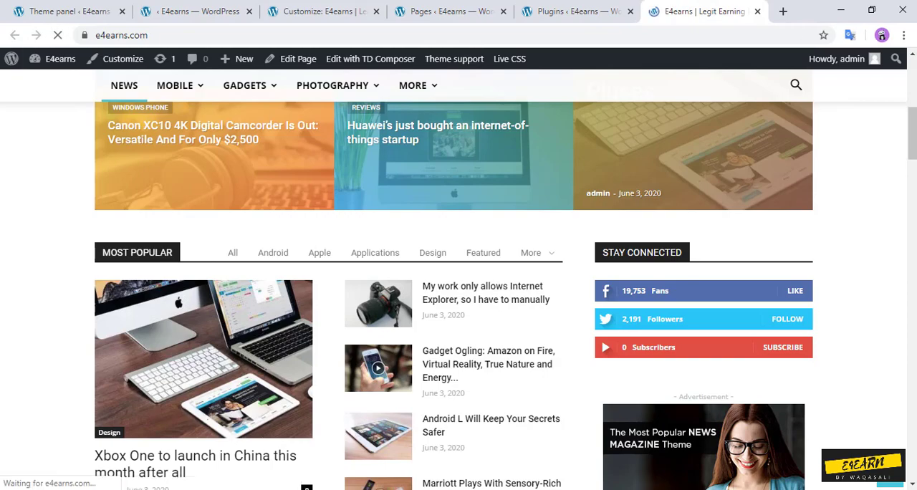
scroll(459, 286, down, 10)
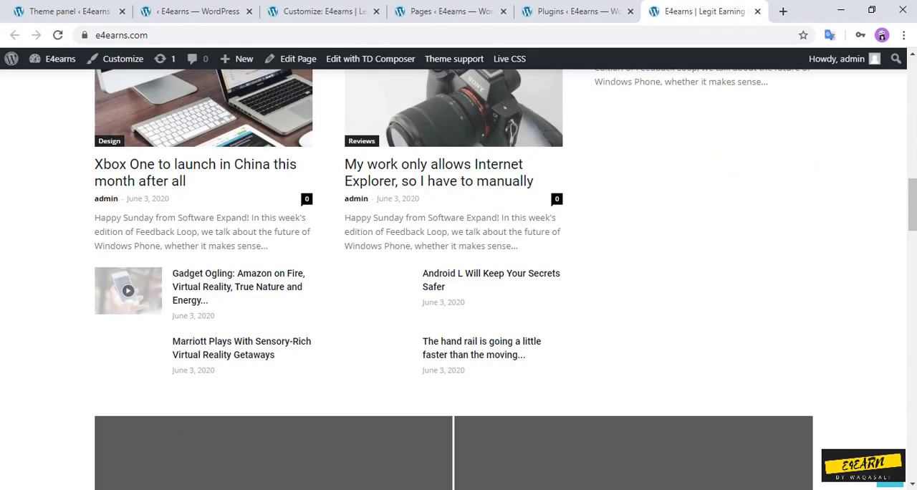
scroll(458, 287, down, 10)
scroll(458, 286, up, 4)
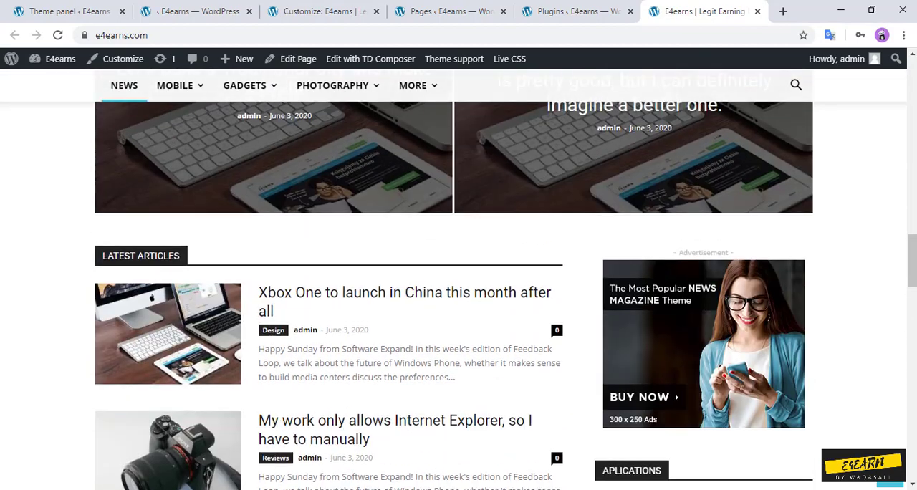
scroll(458, 286, up, 4)
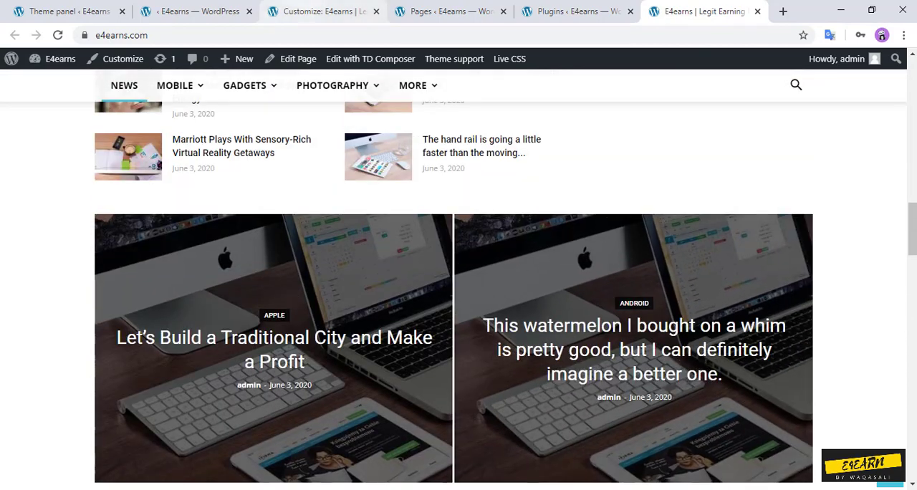
Step: Switch to the Customizer and examine the Gadgets, Photography and Windows Phone sections and the two-article grid in its preview
click(321, 11)
scroll(559, 235, down, 14)
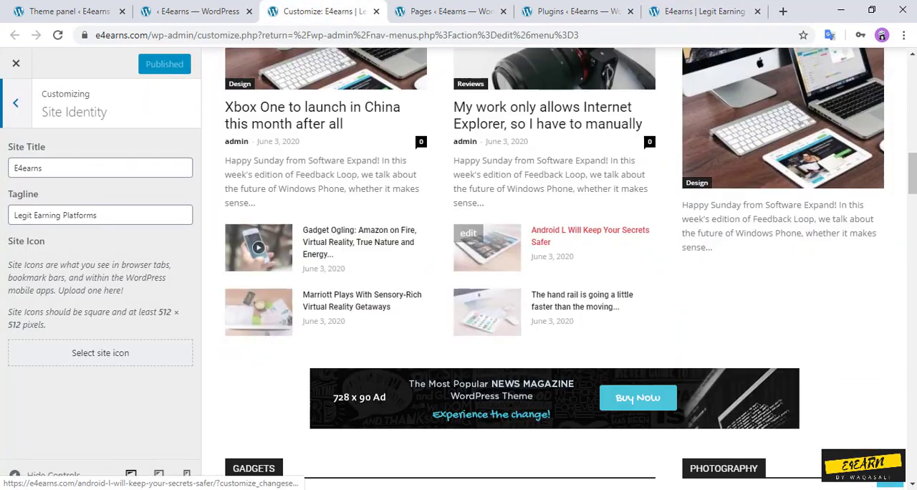
scroll(573, 236, down, 6)
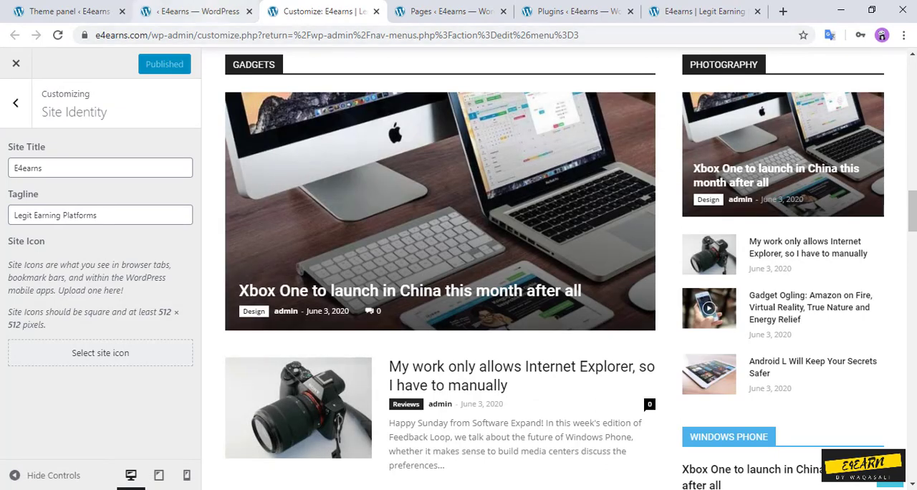
scroll(514, 178, down, 5)
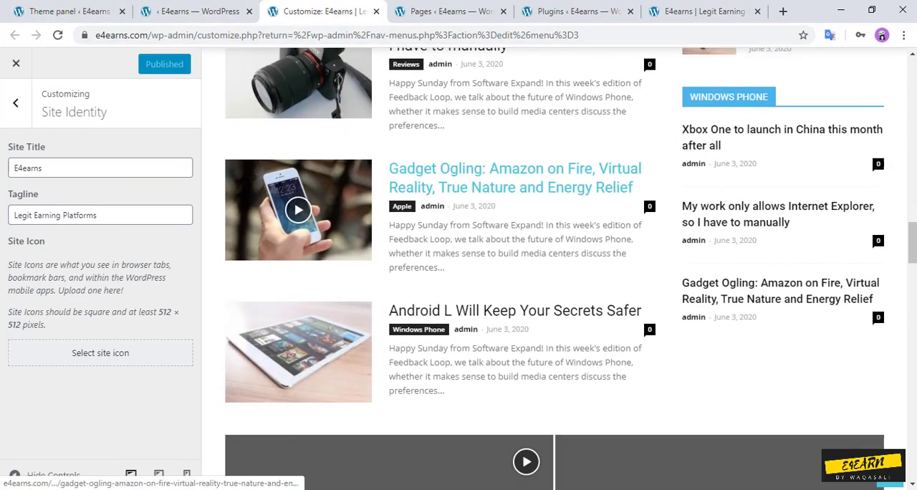
scroll(515, 178, down, 2)
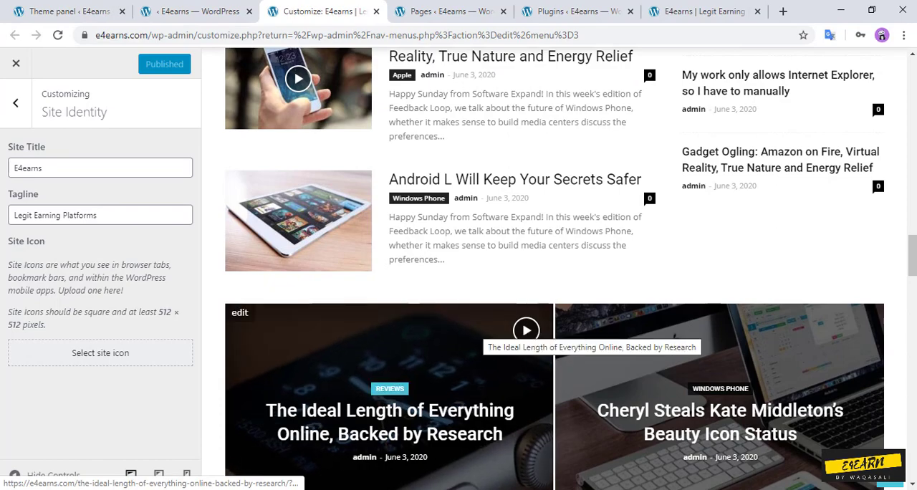
scroll(484, 327, up, 5)
Step: Return to TD Composer, delete the two-article big grid above Latest Articles and save the News page
click(198, 12)
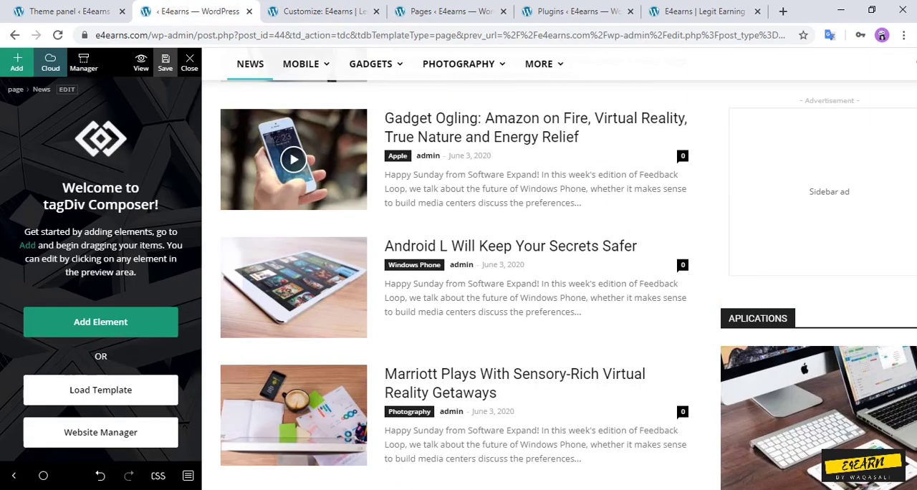
scroll(458, 287, down, 12)
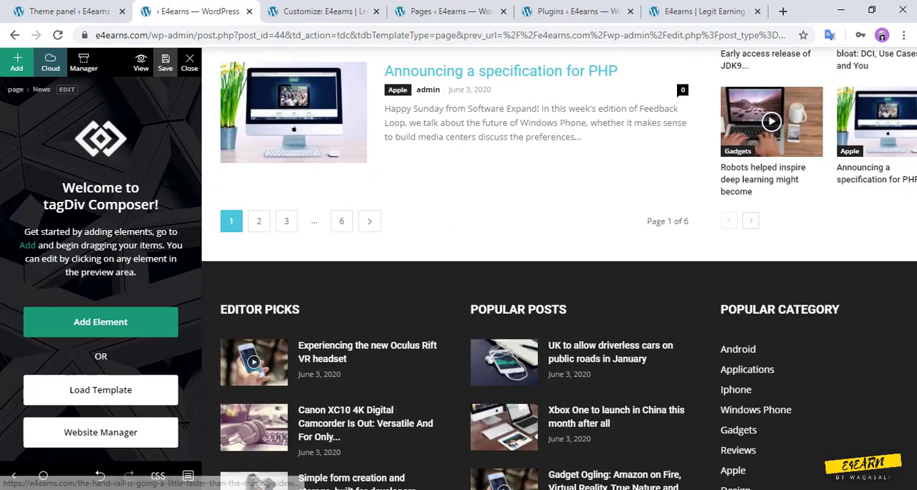
scroll(458, 286, down, 3)
scroll(458, 287, up, 12)
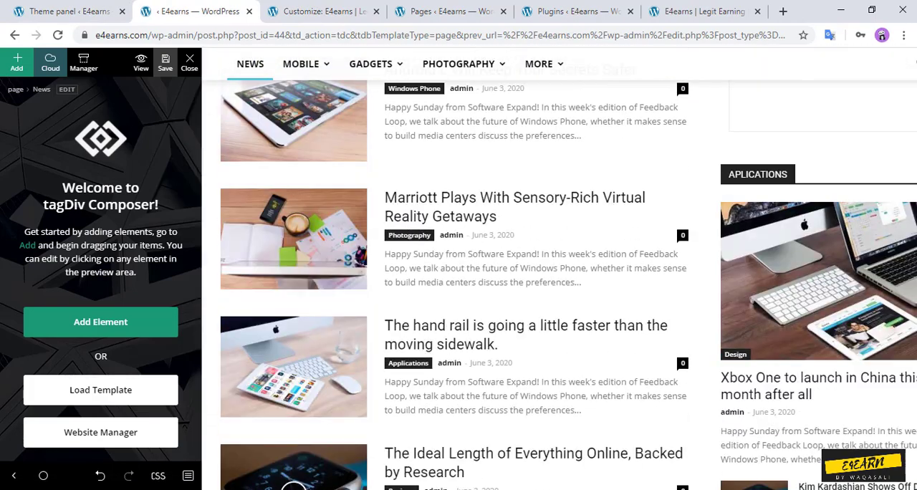
scroll(566, 286, up, 6)
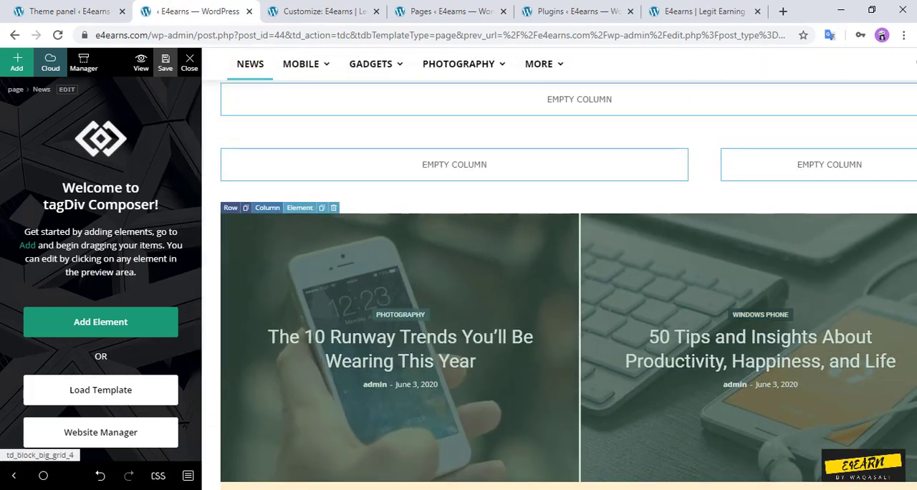
click(333, 207)
click(411, 241)
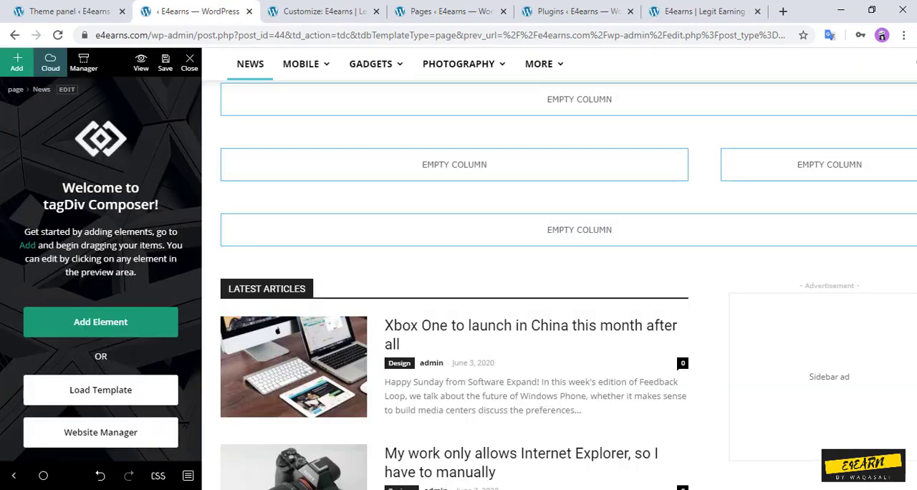
click(165, 63)
scroll(566, 286, up, 3)
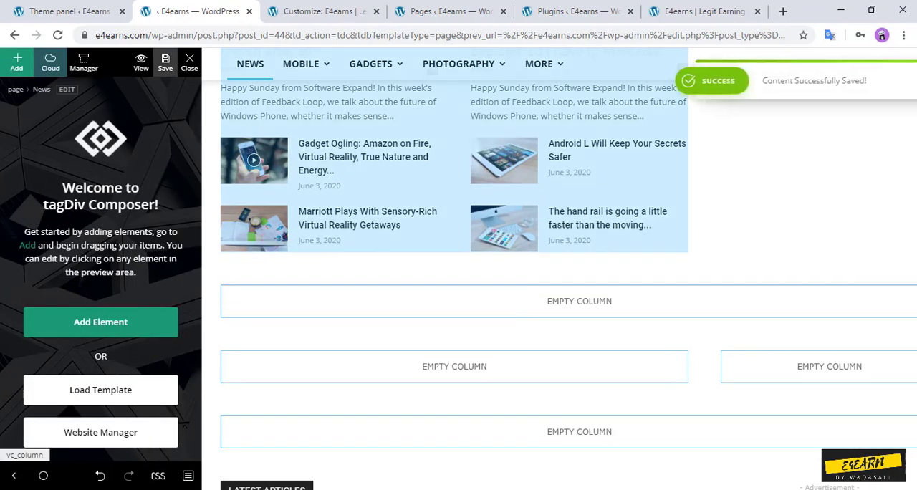
scroll(501, 251, up, 7)
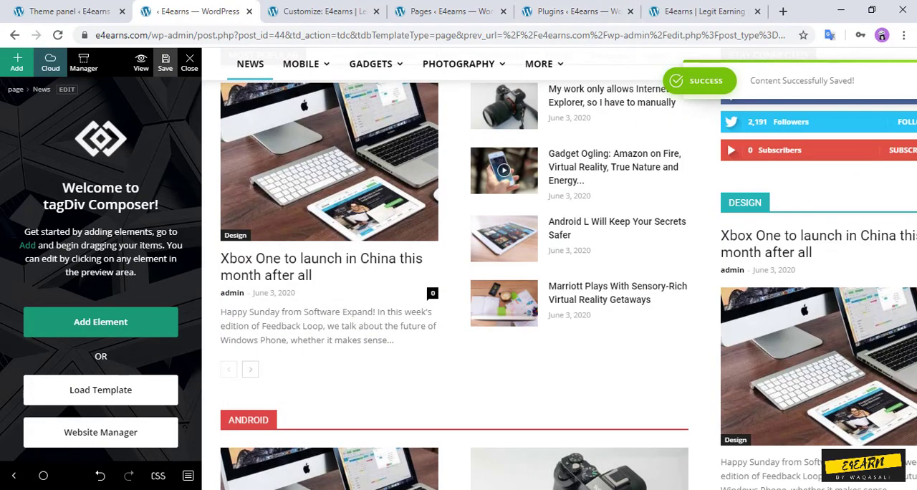
Step: Reload the Customizer and check the homepage preview from Stay Connected down to the ad beside Latest Articles
key(ctrl+Tab)
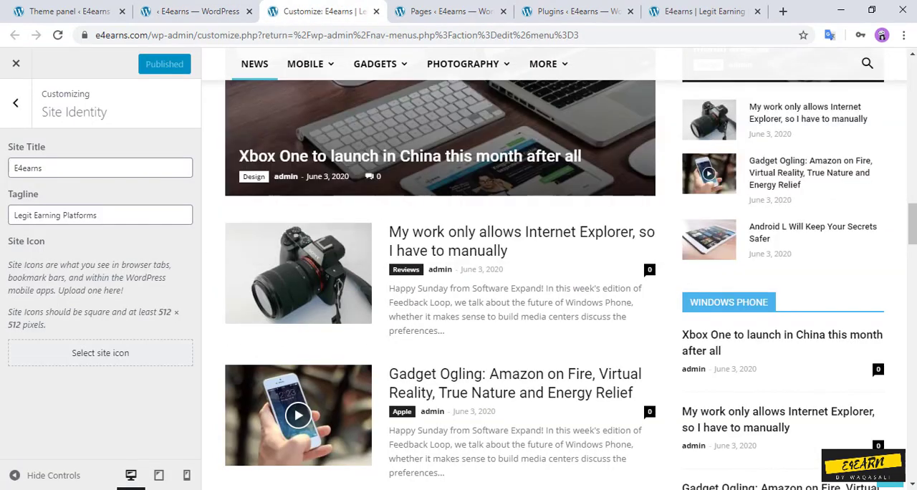
click(58, 35)
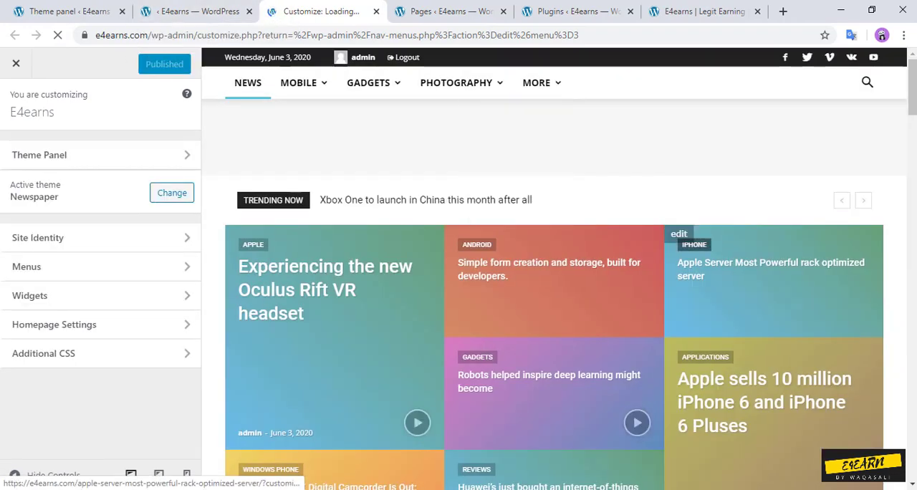
scroll(773, 287, down, 9)
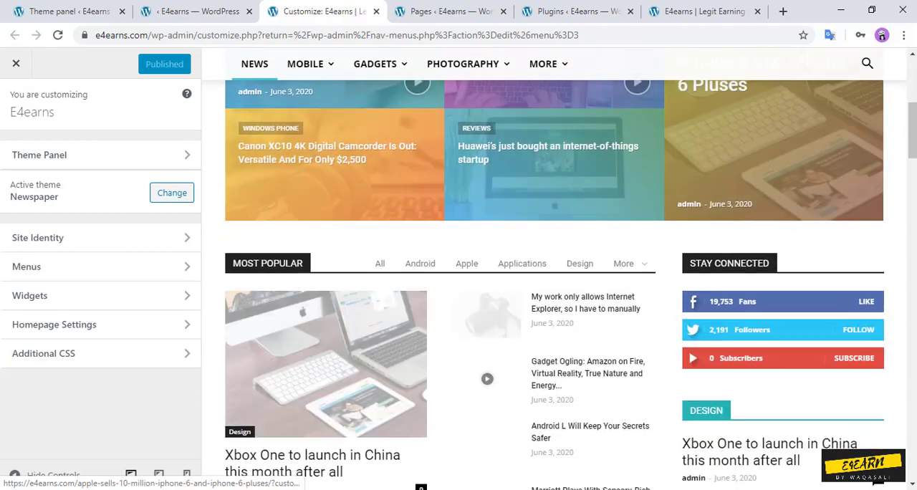
scroll(329, 346, down, 5)
scroll(330, 346, up, 3)
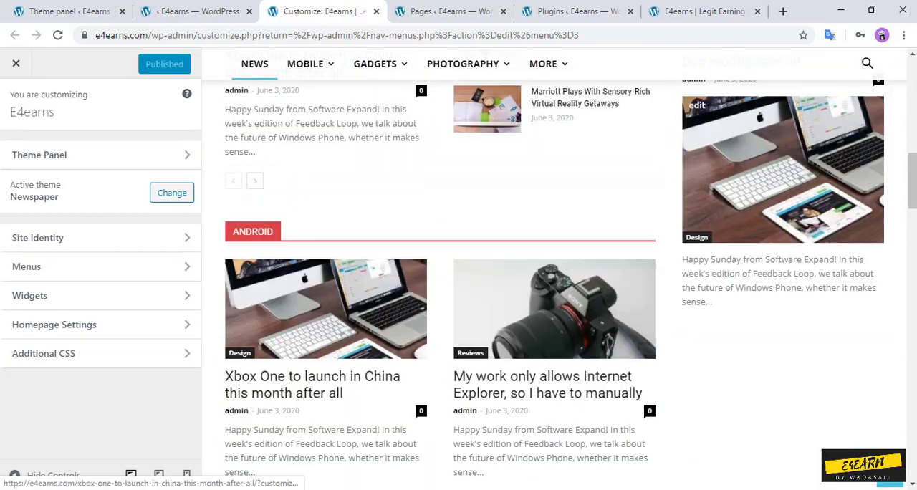
scroll(330, 347, down, 5)
scroll(558, 287, down, 5)
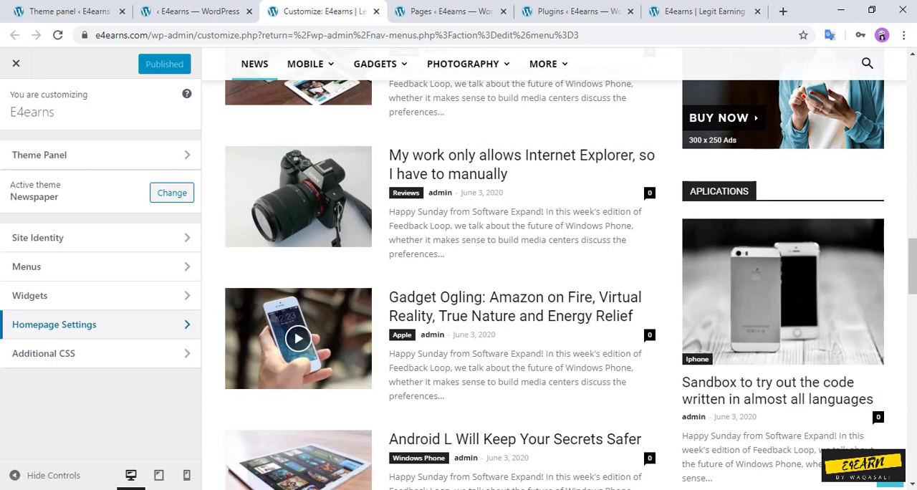
Step: Remove the [tagDiv] Ad box widget from the Newspaper default widget area in the Customizer
click(101, 296)
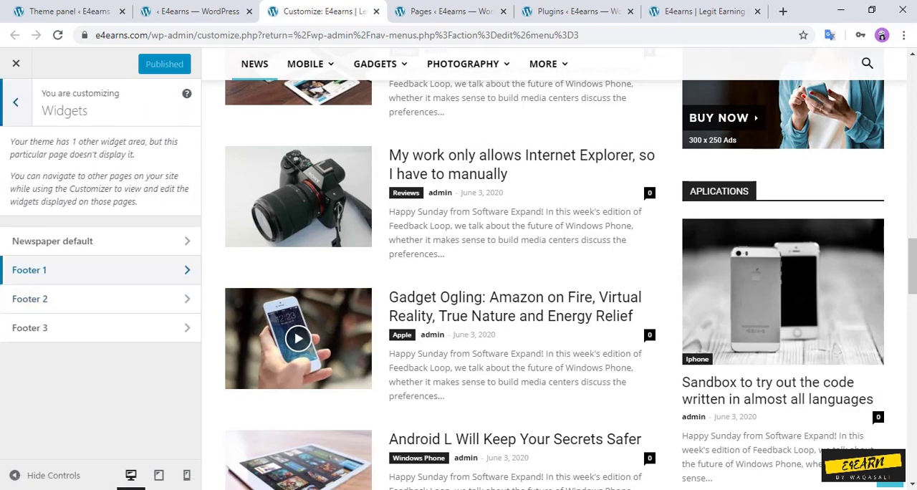
click(57, 242)
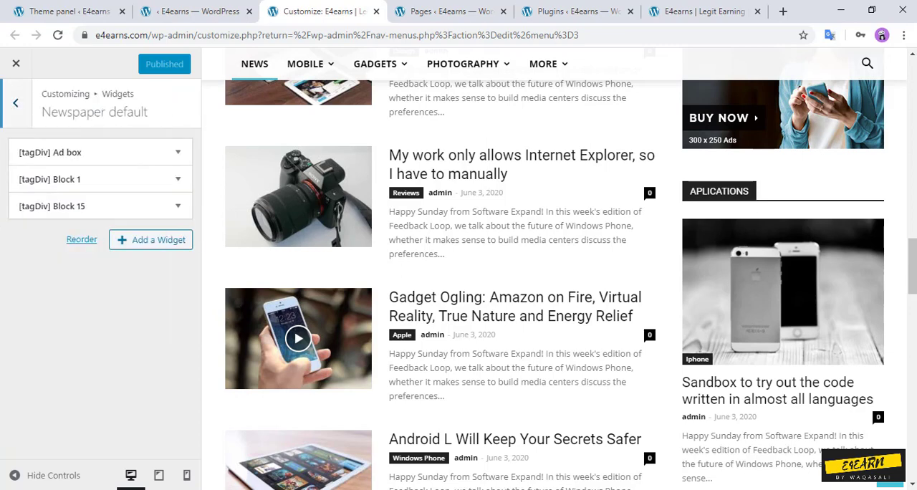
click(100, 152)
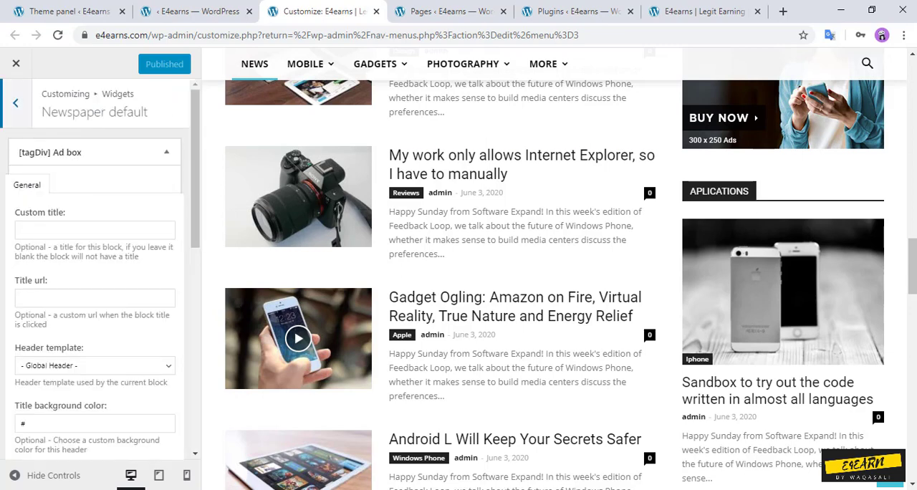
scroll(97, 287, down, 2)
scroll(97, 323, down, 5)
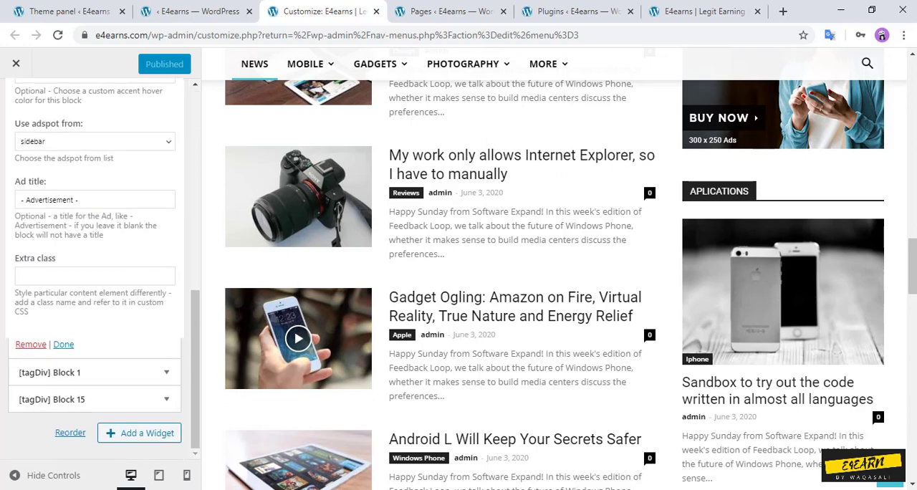
click(31, 344)
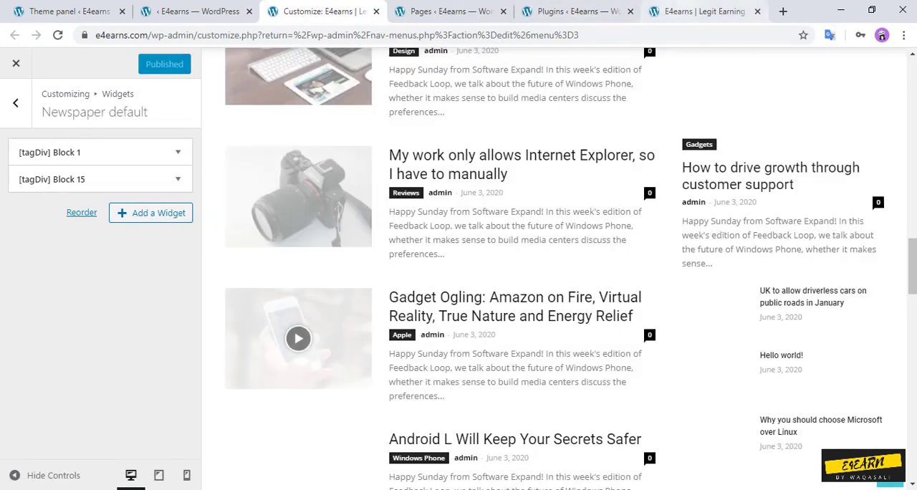
Step: Reload the live homepage and check its article grid, the Latest Articles section with its sidebar, and the footer
click(703, 12)
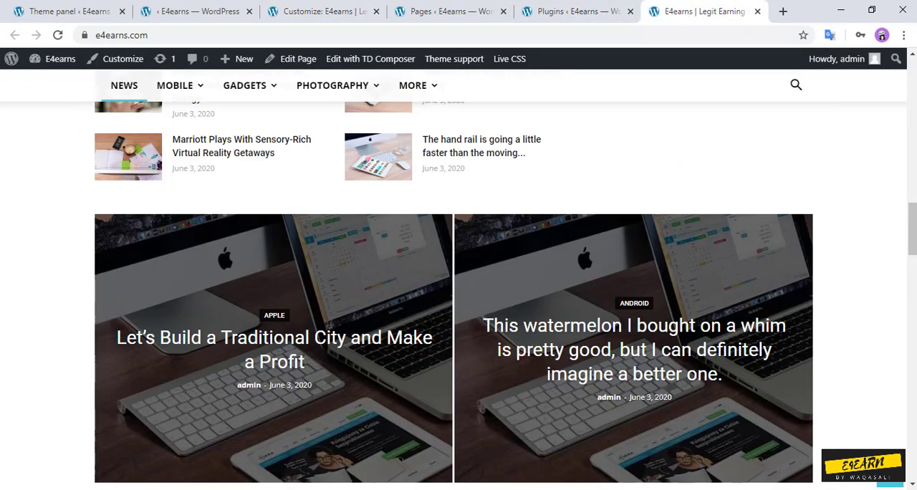
click(58, 35)
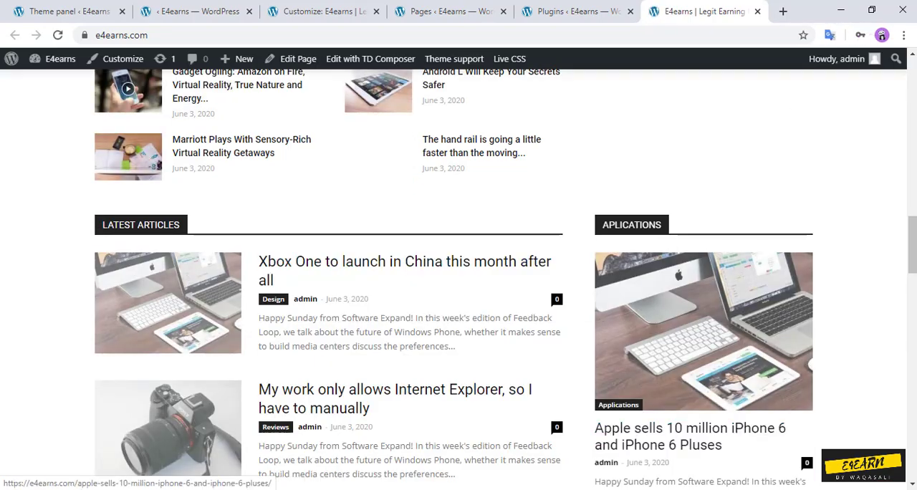
scroll(703, 329, up, 15)
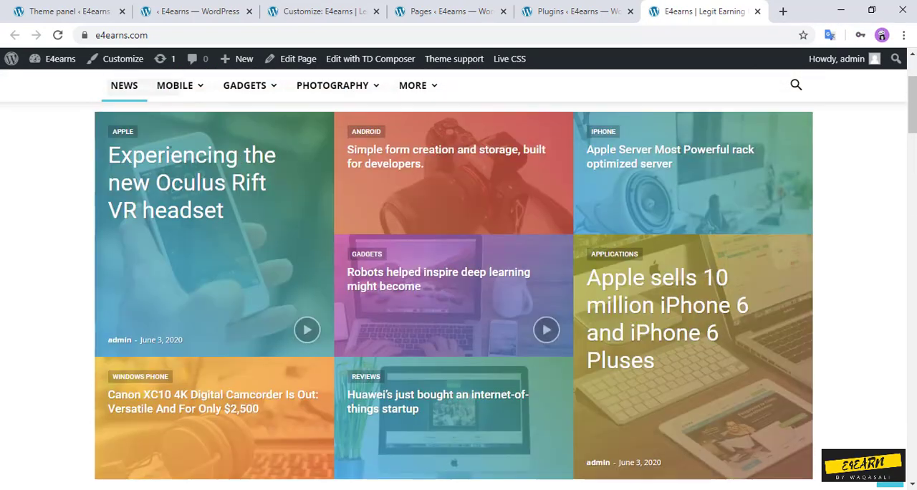
scroll(459, 287, down, 15)
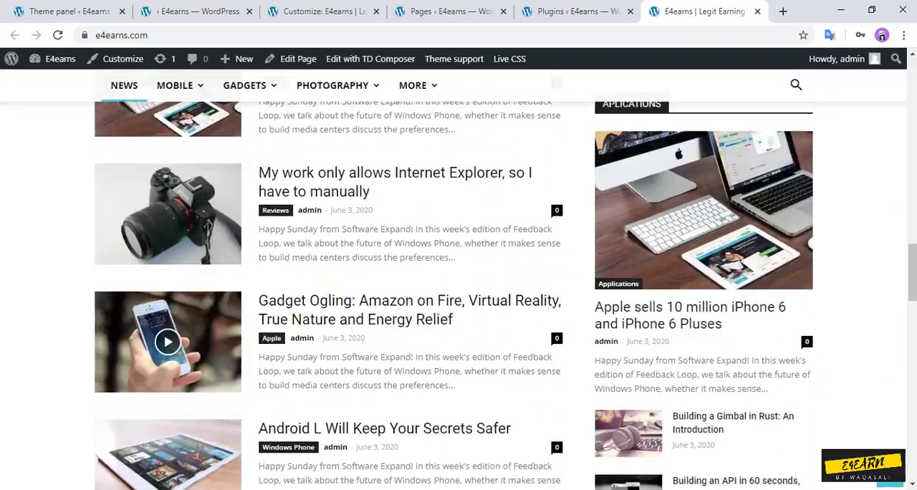
scroll(458, 286, down, 15)
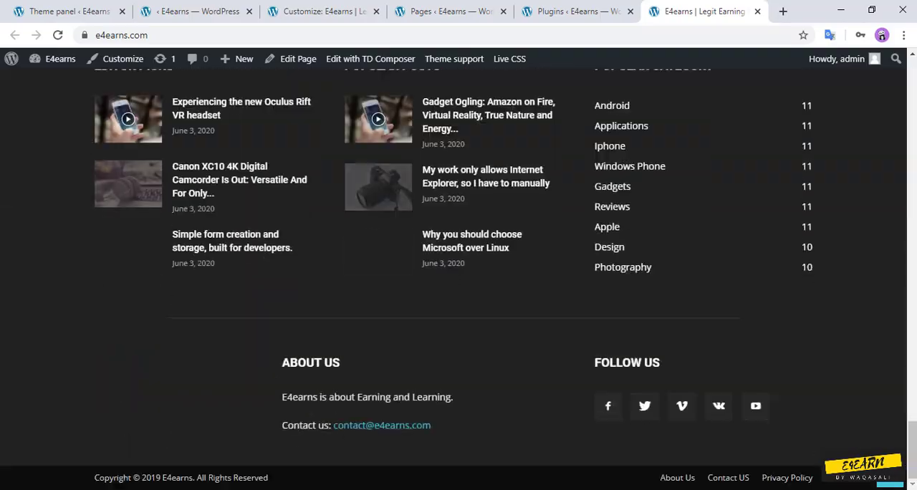
scroll(458, 287, up, 5)
scroll(459, 286, down, 5)
scroll(459, 286, up, 10)
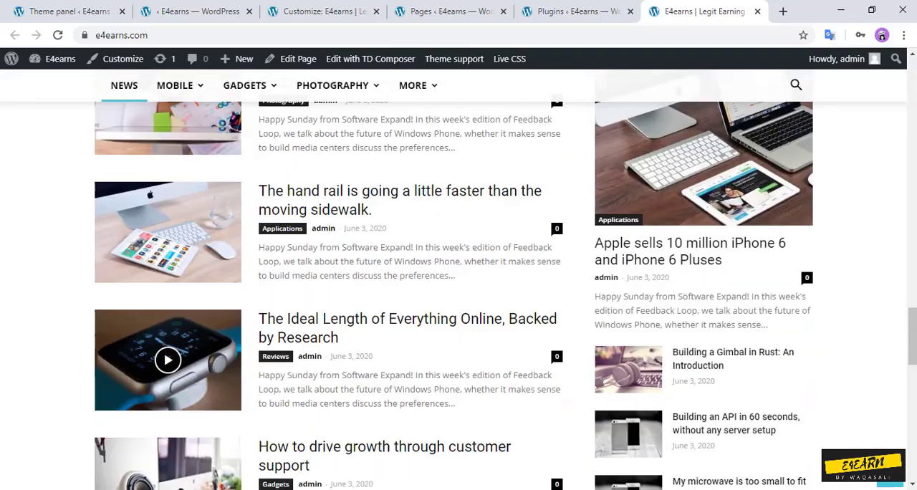
Step: Preview the Mobile, Gadgets and More dropdowns in the live homepage's header menu
scroll(459, 286, up, 20)
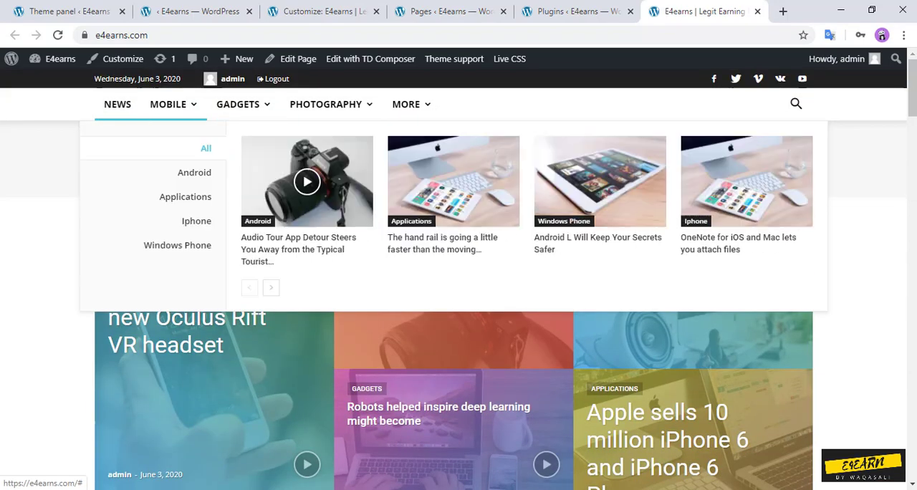
mouse_move(243, 104)
mouse_move(411, 105)
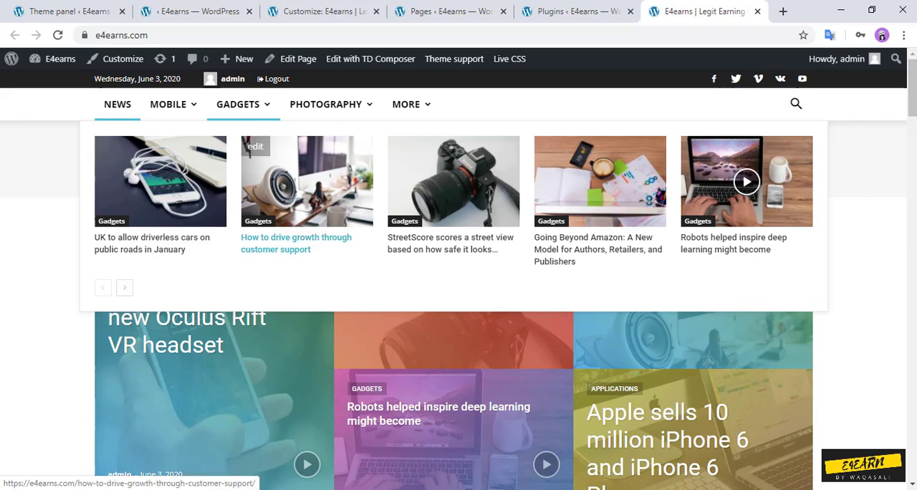
Step: Switch back to the Customizer and close it to return to the Menus admin page
click(190, 12)
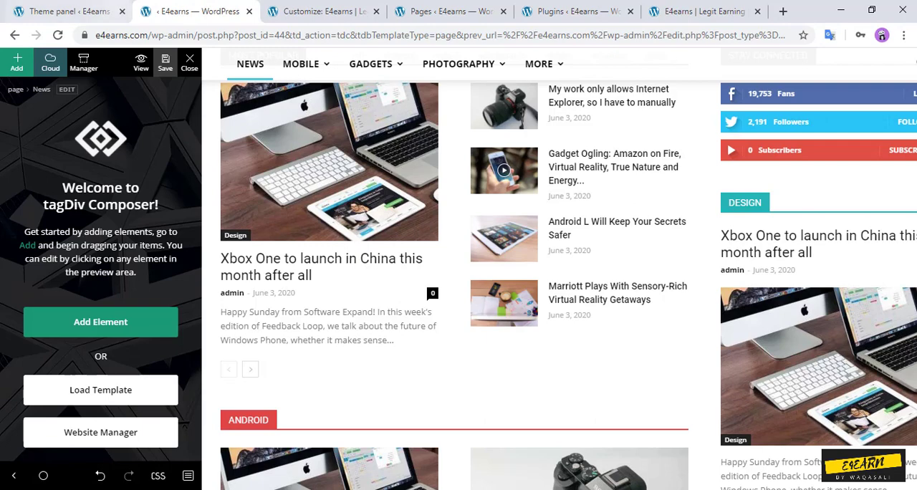
click(68, 12)
click(323, 11)
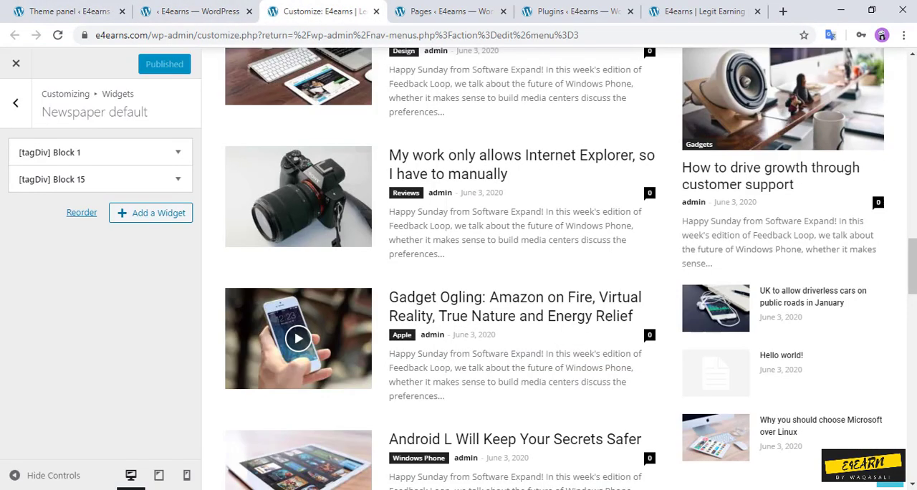
click(16, 63)
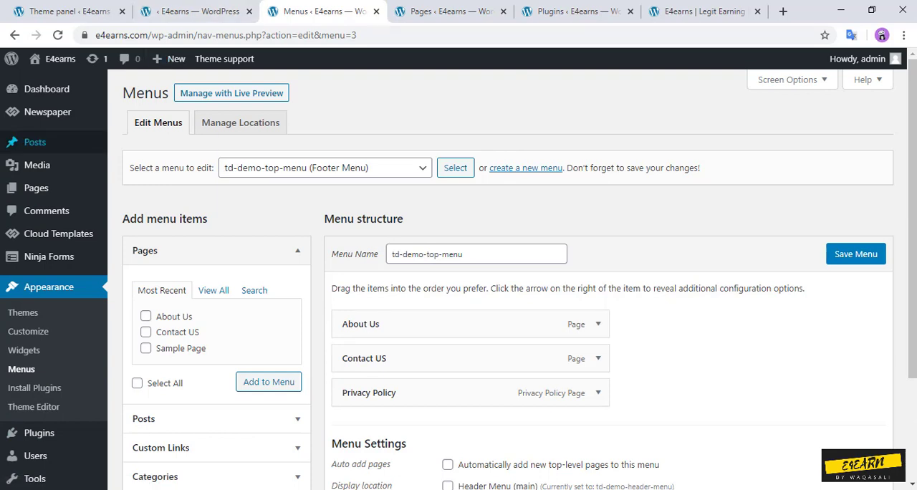
Step: Open the post categories page in a new tab and add a category named Tutorials with no parent
mouse_move(34, 142)
middle_click(137, 182)
click(385, 11)
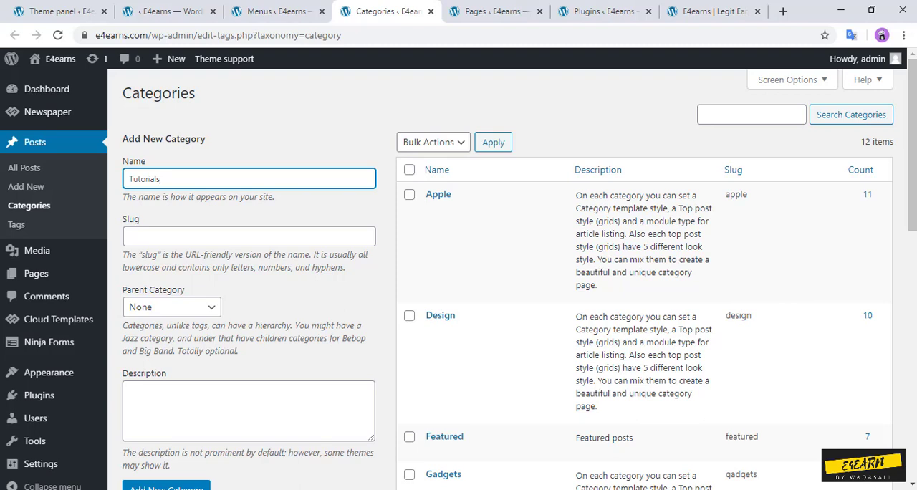
scroll(249, 273, down, 2)
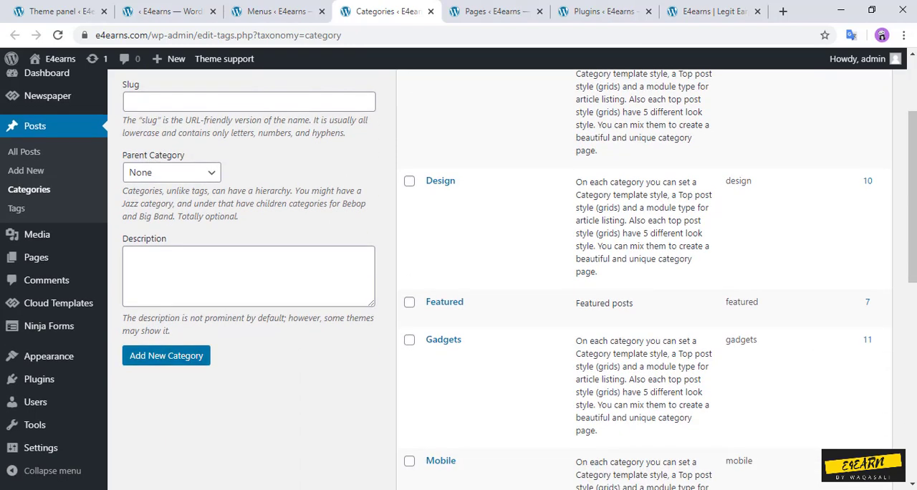
click(166, 355)
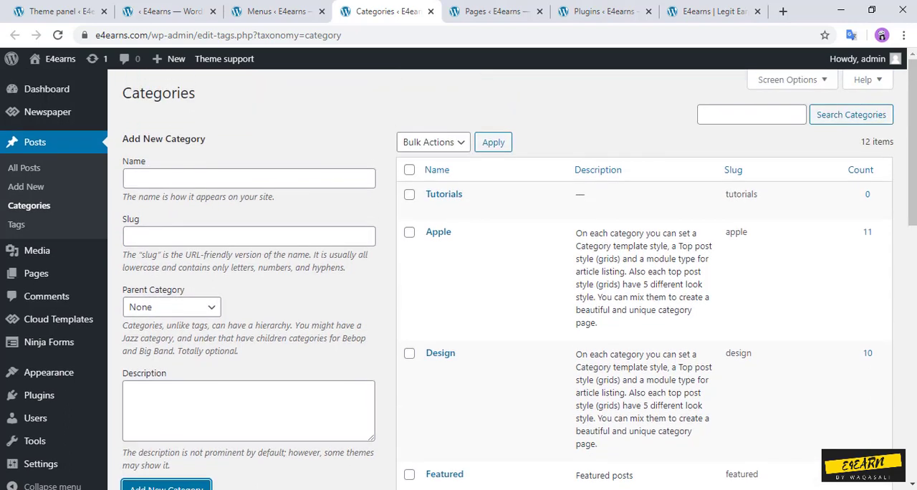
Step: Add another post category named Earnings with no parent
click(249, 178)
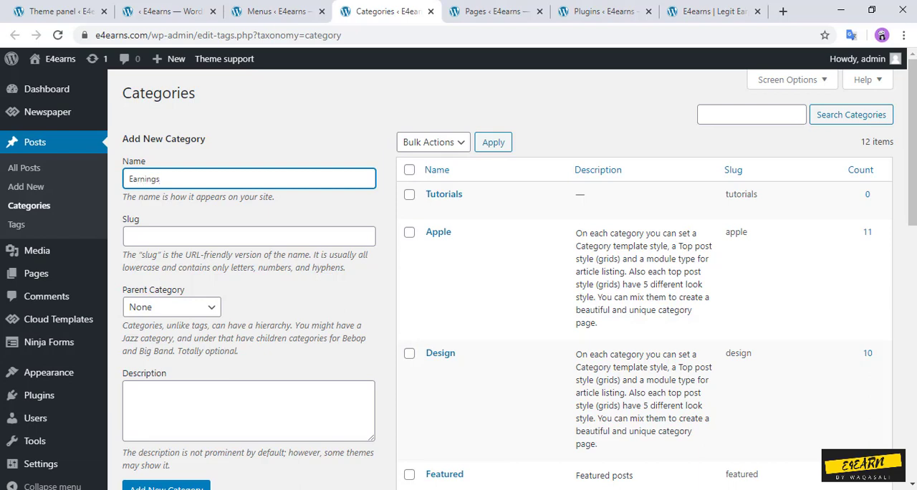
scroll(459, 286, down, 1)
click(166, 422)
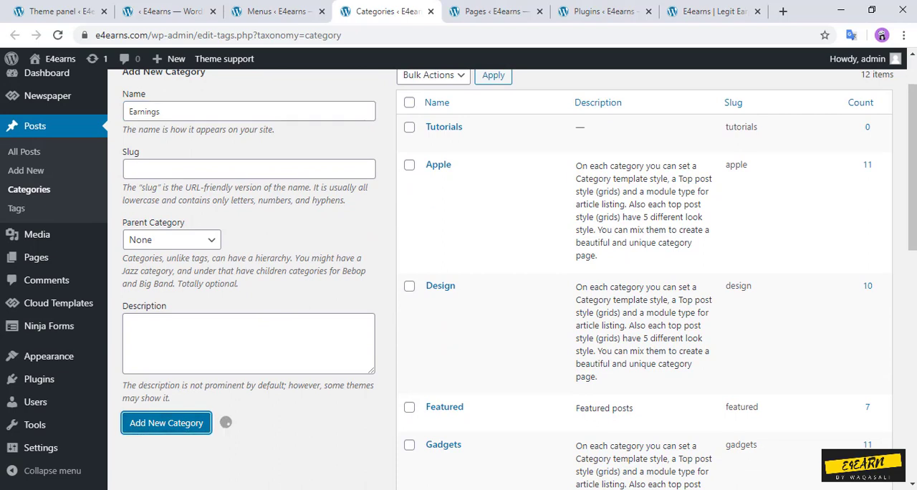
Step: Reload the Menus page and load td-demo-header-menu (Header Menu (main)) for editing
click(278, 12)
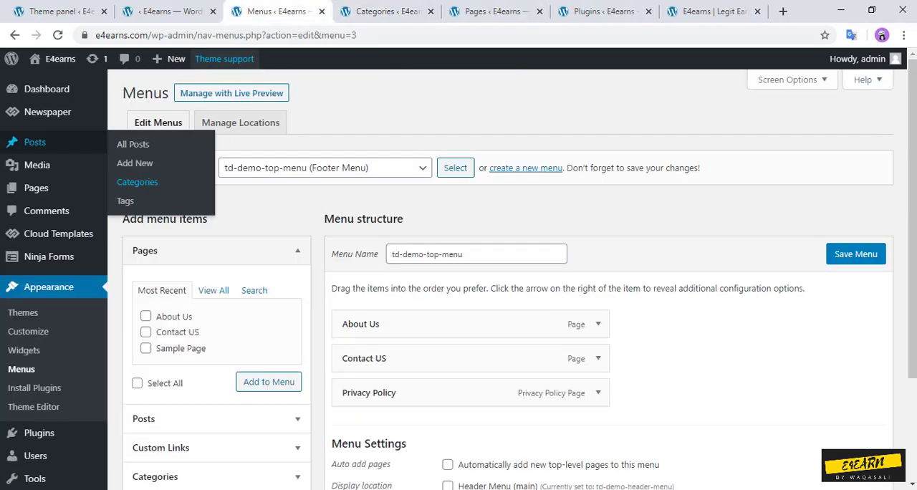
click(58, 35)
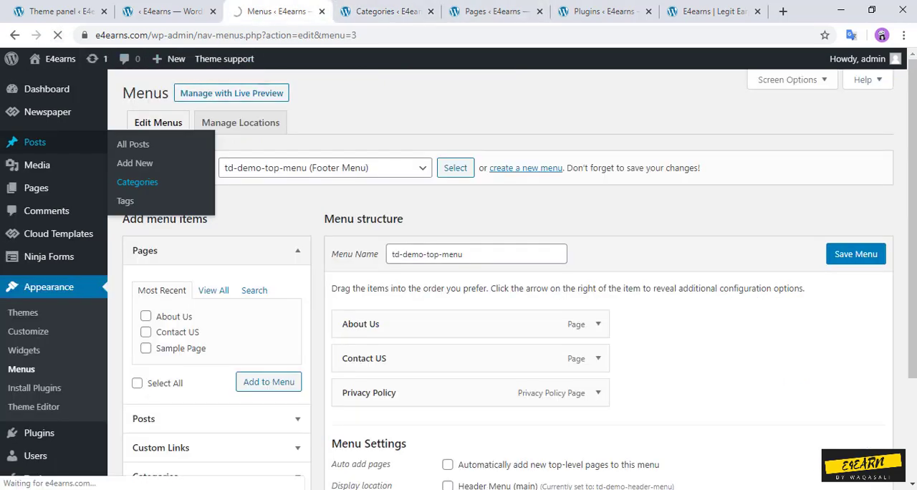
click(325, 168)
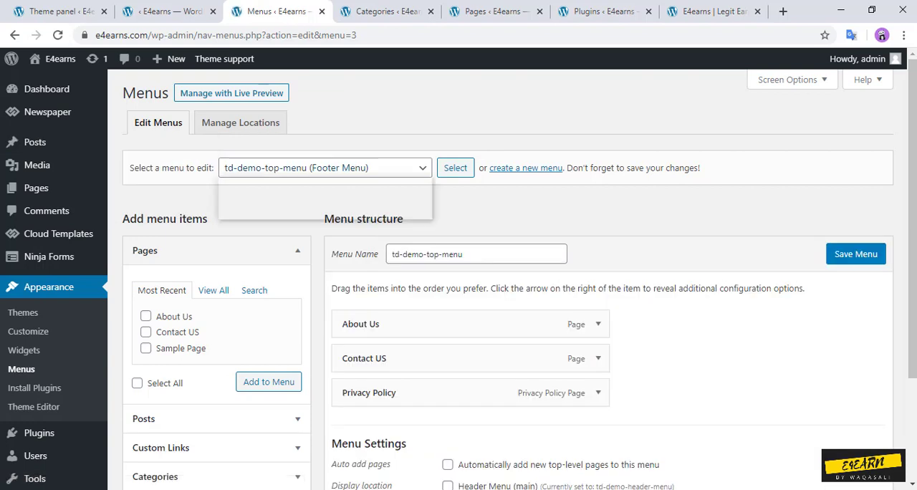
click(320, 198)
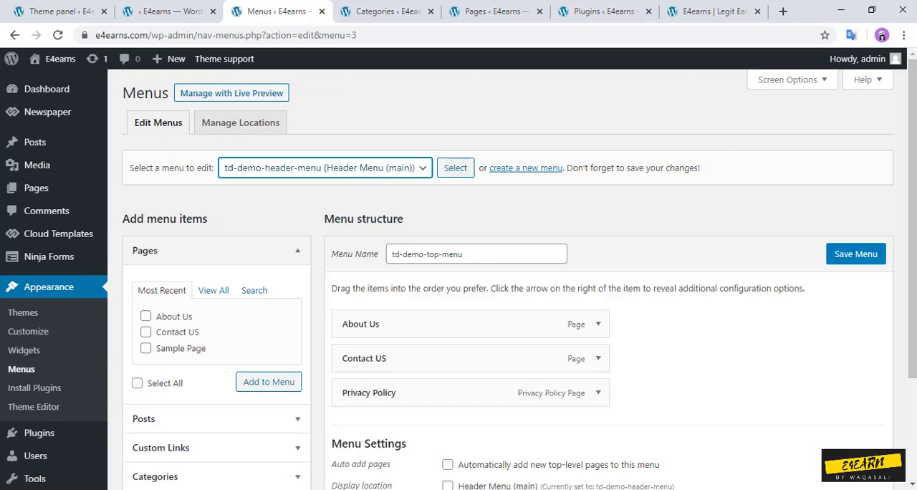
click(455, 167)
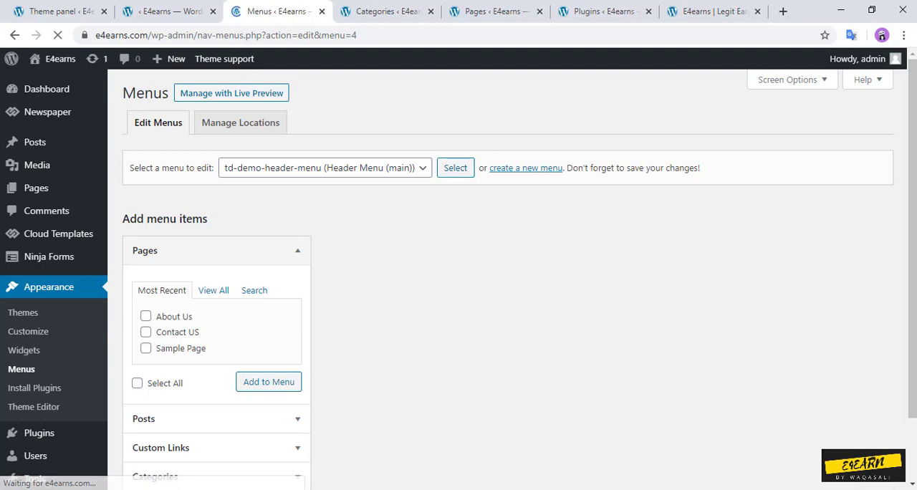
Step: Add the Earnings and Tutorials categories to the header menu from the full category list
scroll(512, 279, down, 3)
scroll(216, 301, up, 1)
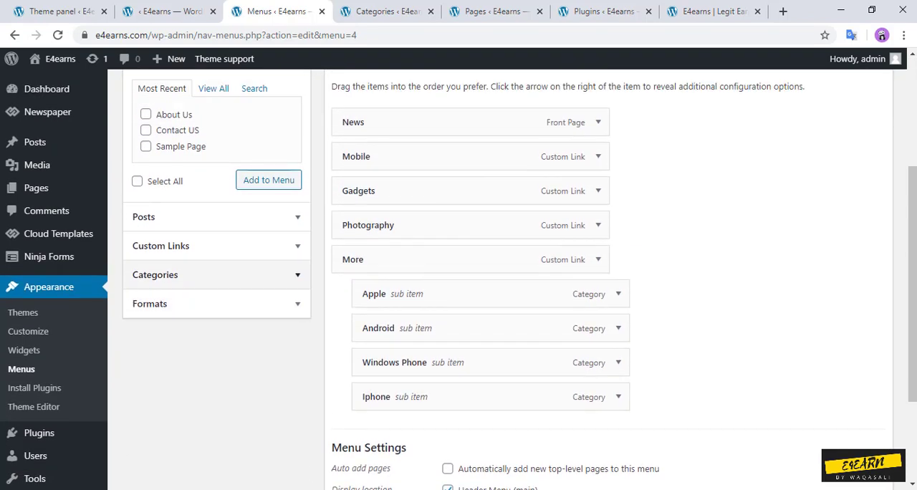
click(216, 274)
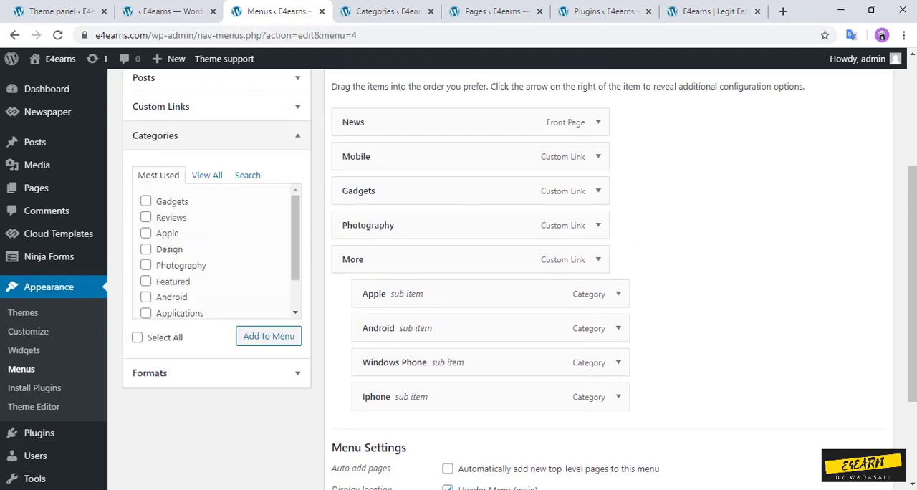
click(207, 175)
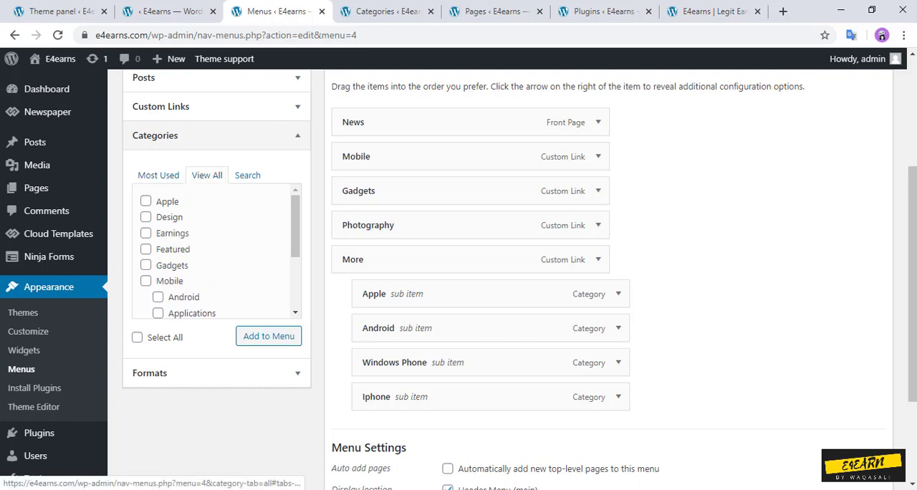
click(146, 233)
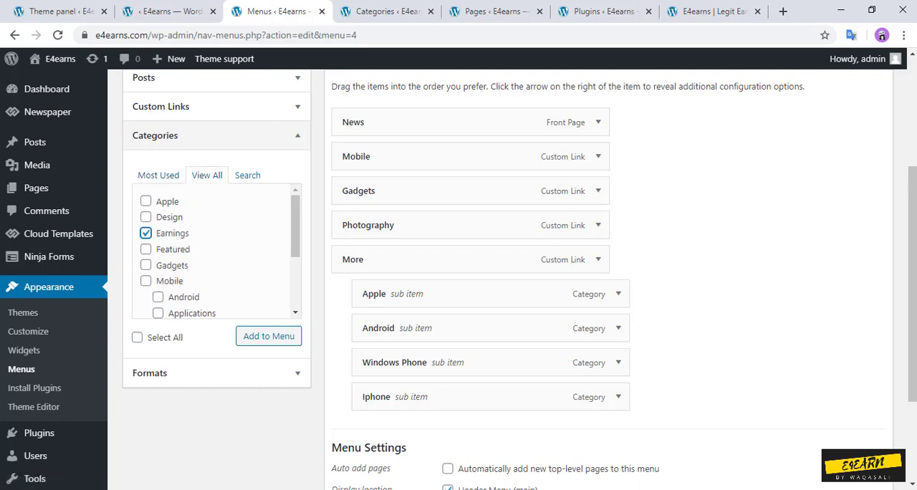
scroll(216, 251, down, 3)
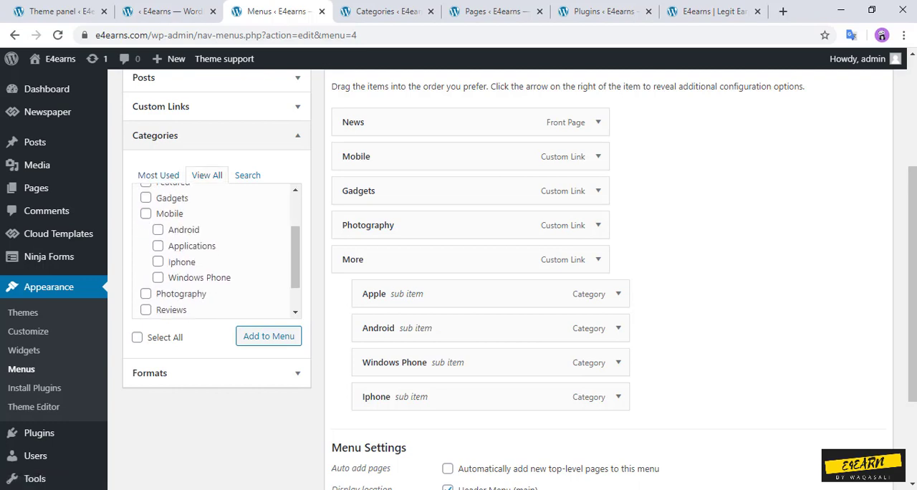
click(145, 286)
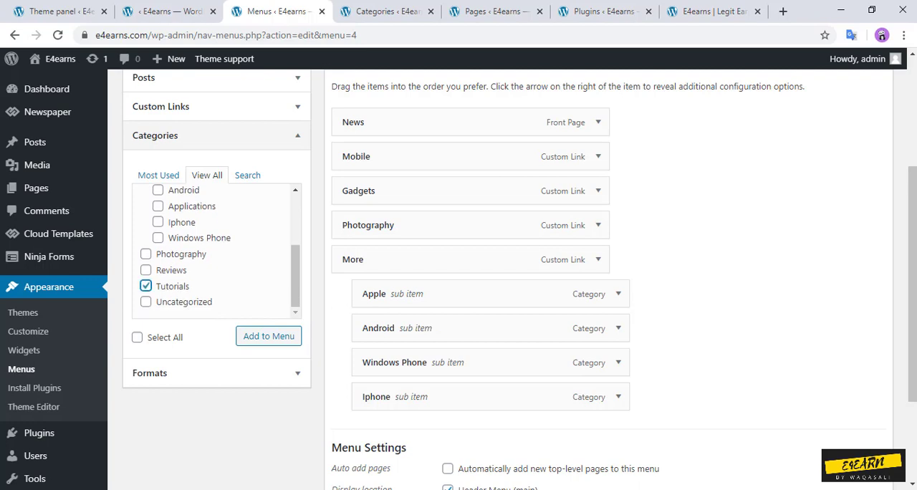
click(269, 336)
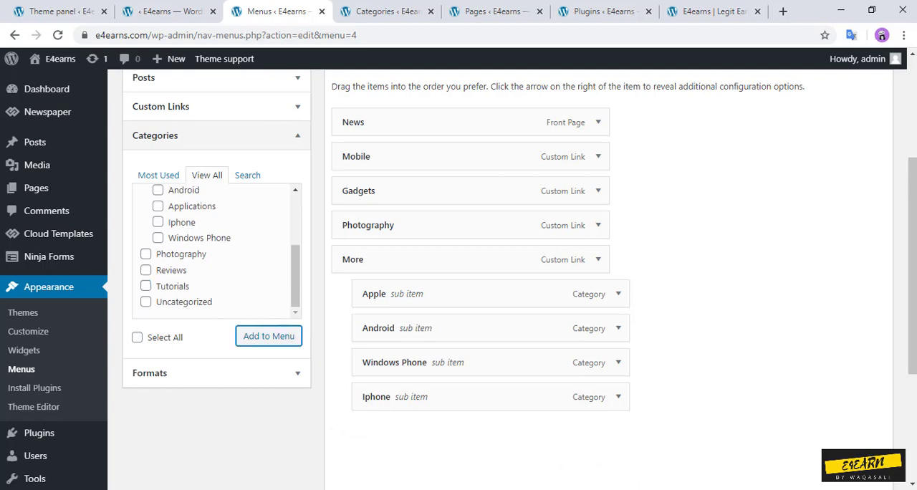
Step: Move Earnings and Tutorials to the start of the header menu, with Tutorials first and Earnings second, above News
drag(401, 431, 390, 125)
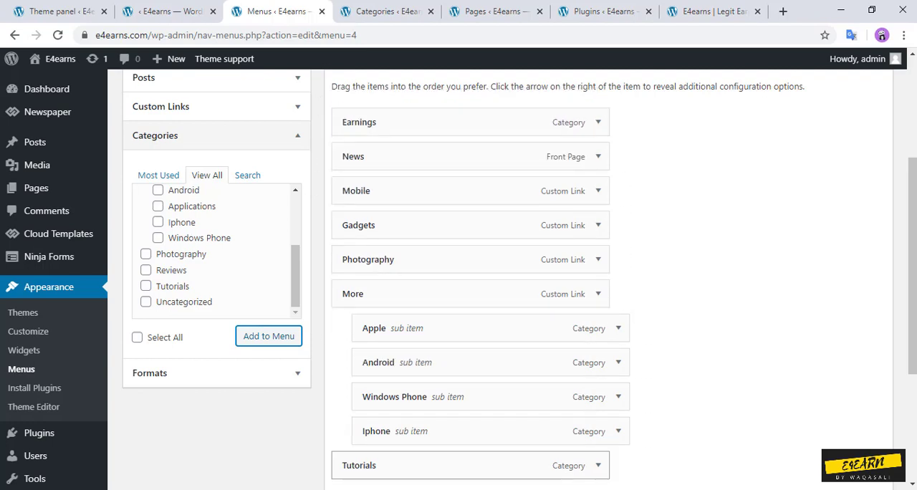
drag(358, 465, 351, 121)
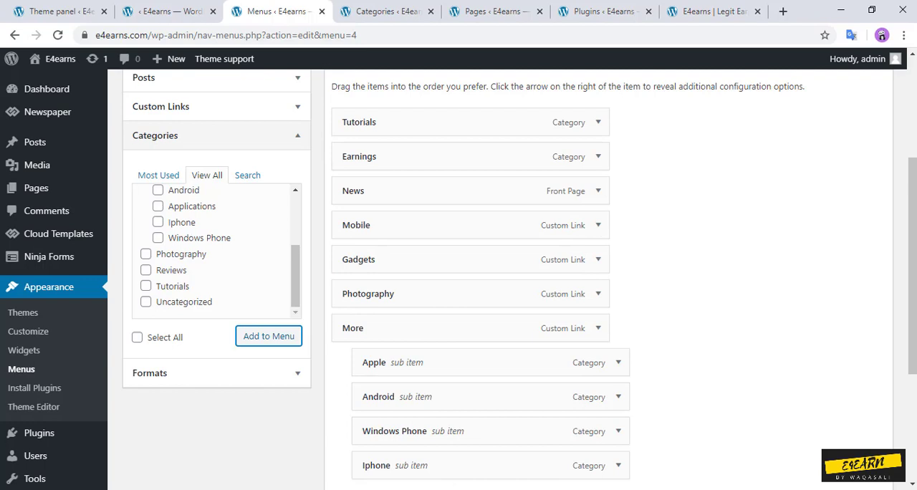
Step: Make the Tutorials menu item a category mega menu using the Tutorials category (id: 17), and save the header menu
click(598, 122)
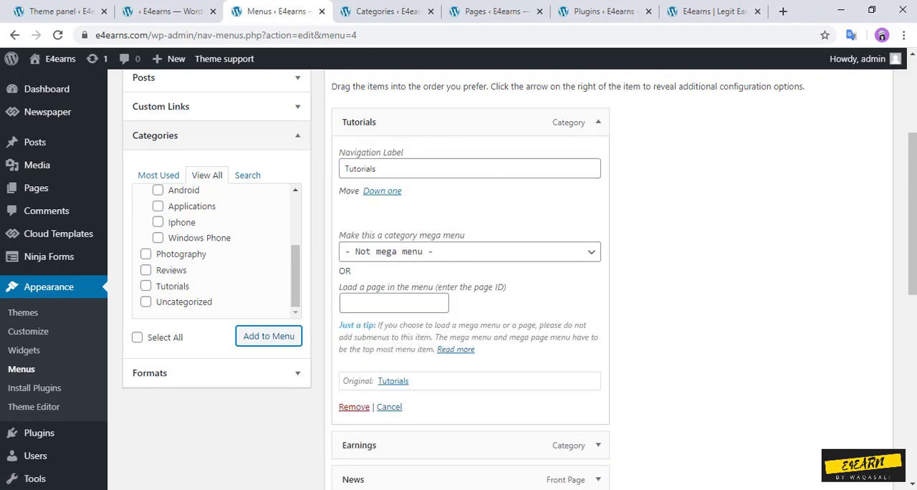
click(469, 252)
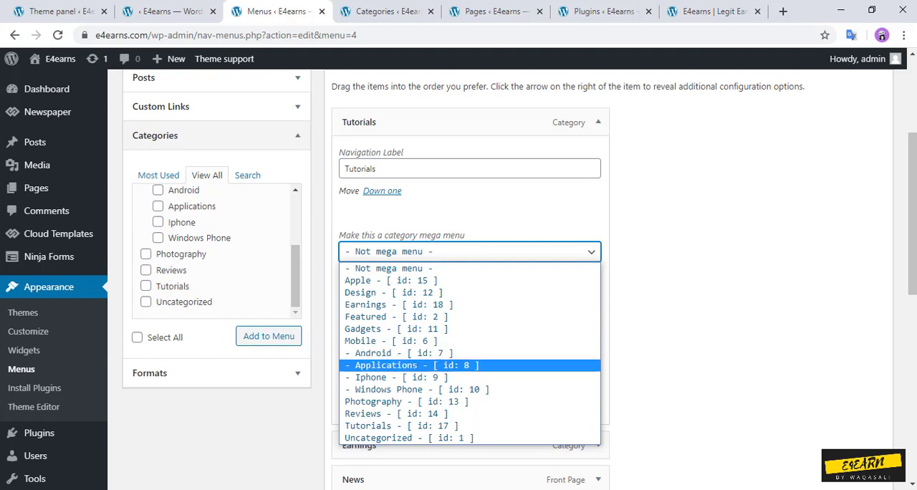
click(401, 425)
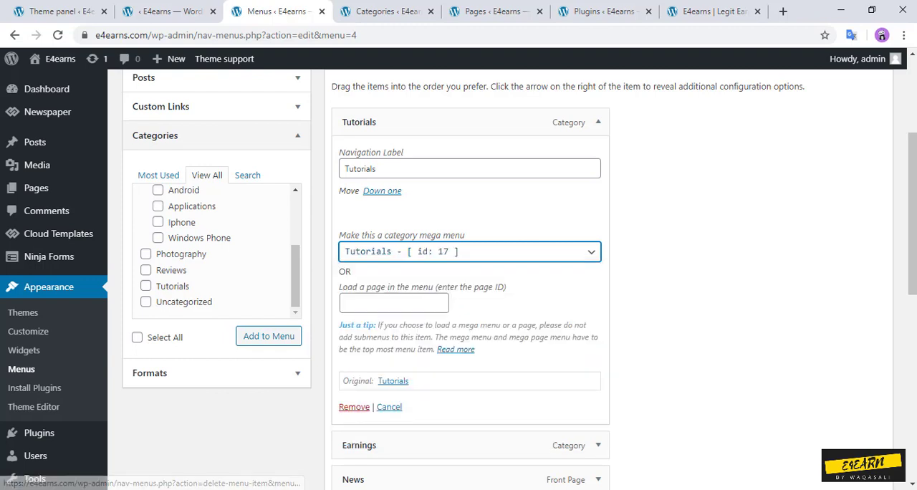
click(598, 121)
click(598, 156)
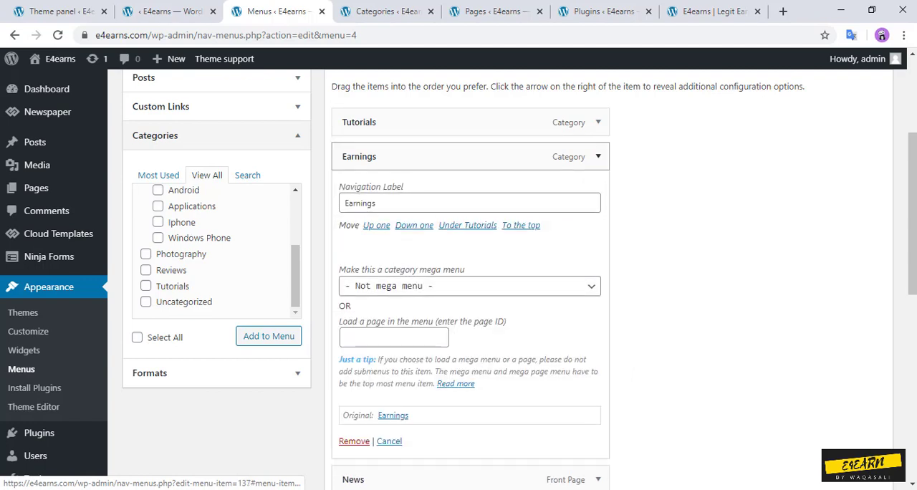
click(598, 156)
click(598, 156)
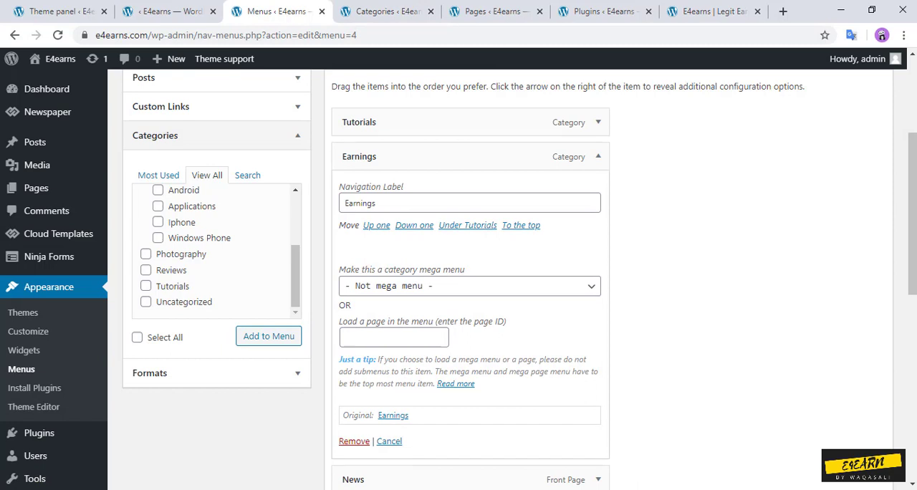
click(598, 157)
scroll(598, 156, up, 3)
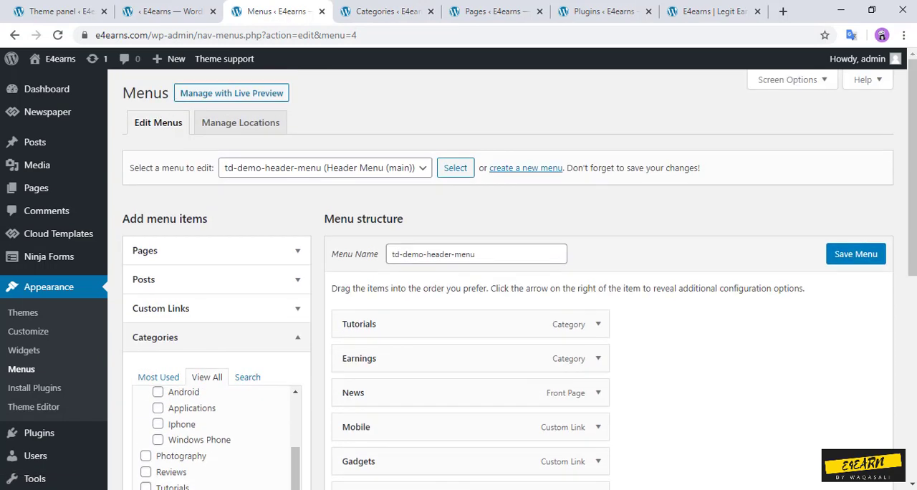
click(855, 254)
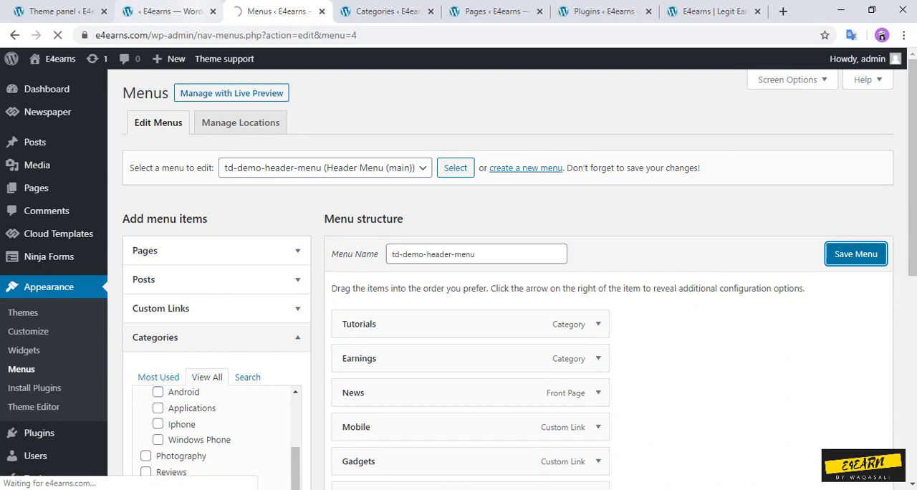
Step: Open the posts list in a separate tab and add the Earnings category to the post "Xbox One to launch in China this month after all"
middle_click(35, 141)
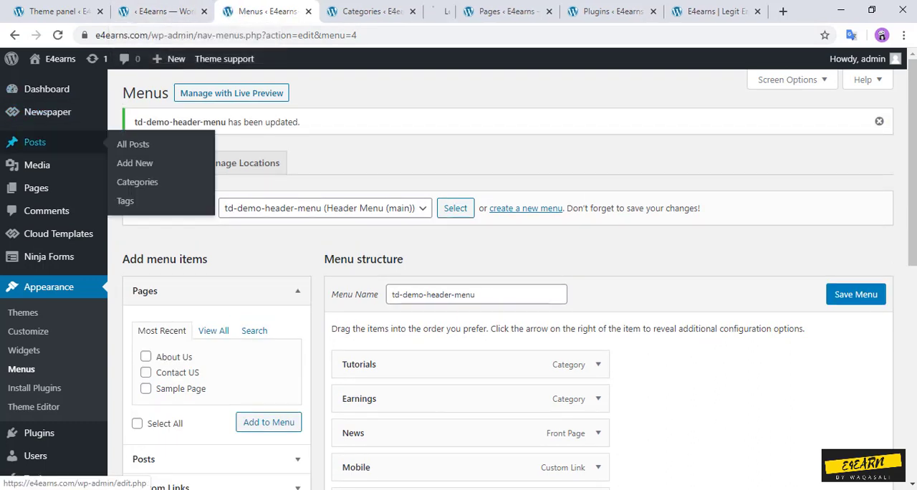
click(429, 12)
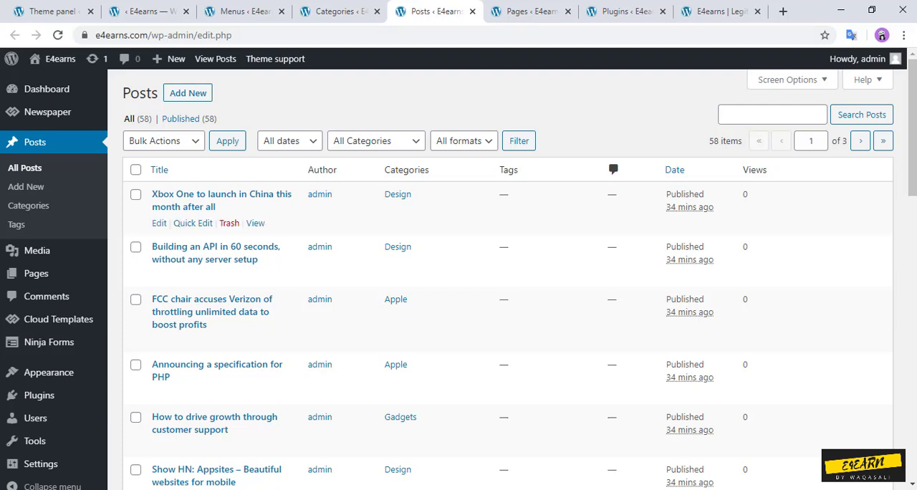
click(189, 223)
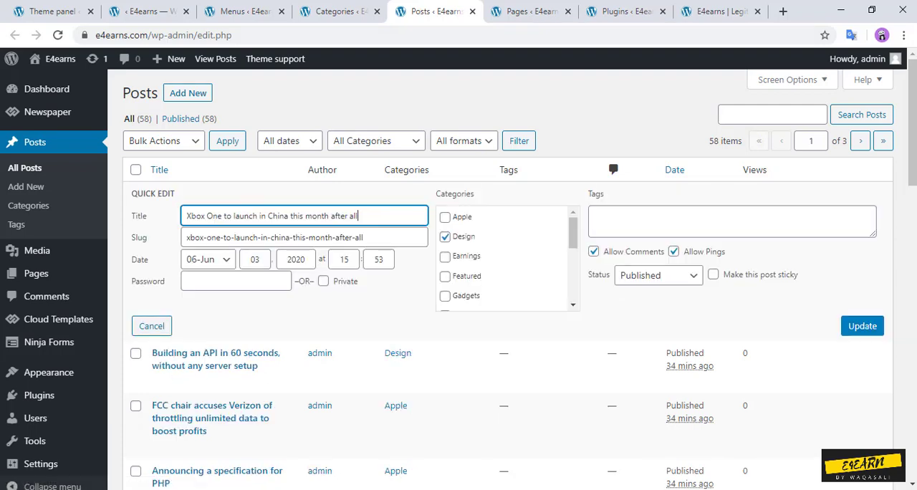
click(445, 256)
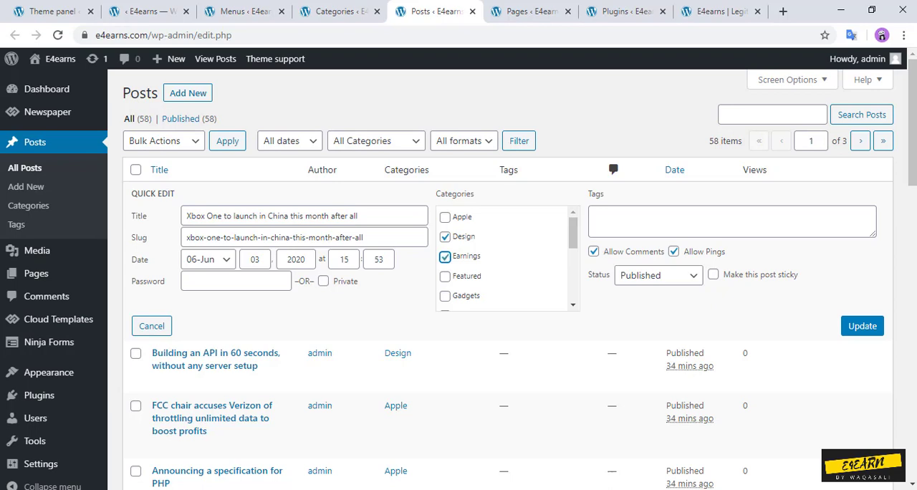
click(861, 325)
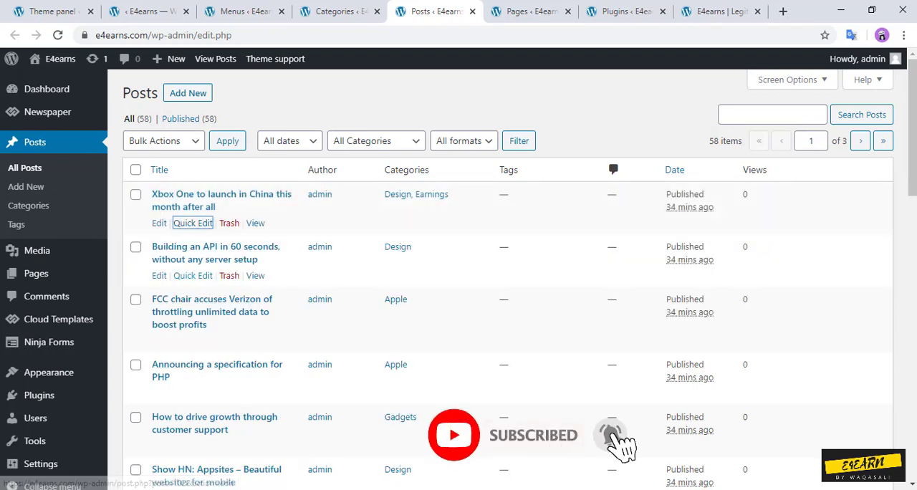
Step: Add the Tutorials category to the post "Building an API in 60 seconds, without any server setup" and reload the site's homepage
click(192, 275)
scroll(507, 312, down, 5)
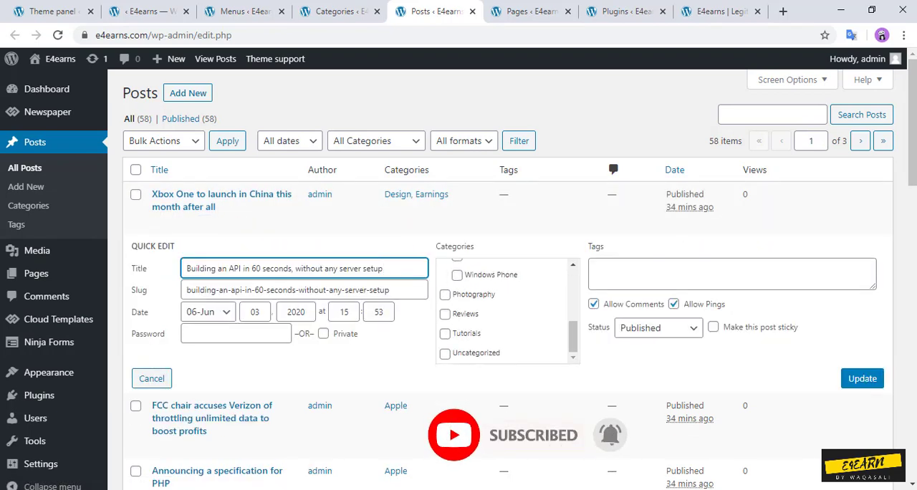
click(445, 333)
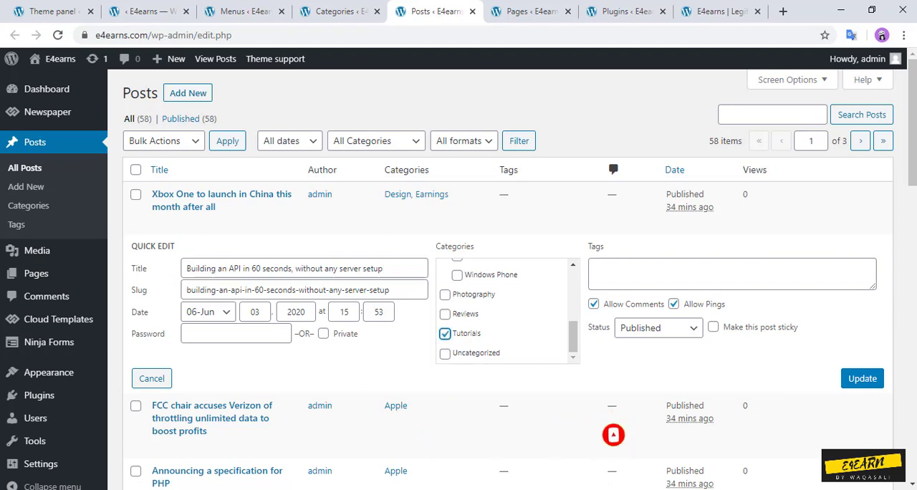
click(862, 379)
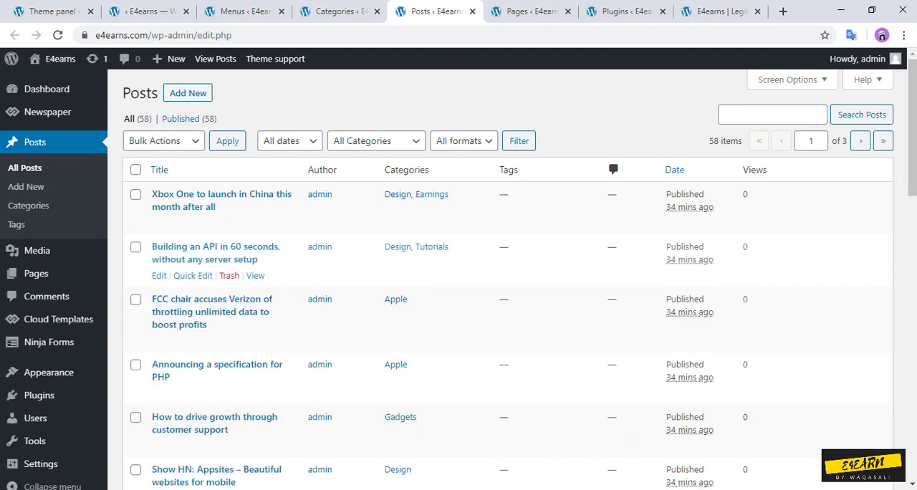
click(722, 11)
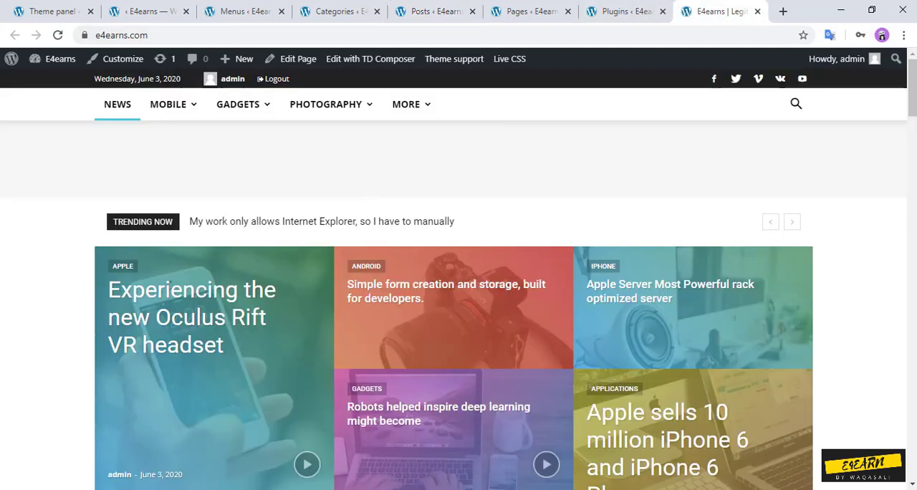
click(58, 35)
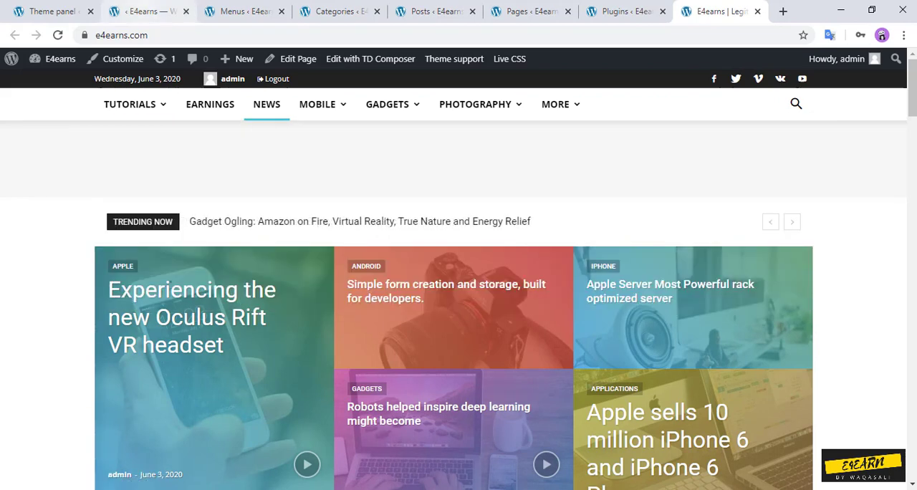
Step: Move Earnings above Tutorials in the header menu, save the menu and reload the homepage
click(242, 11)
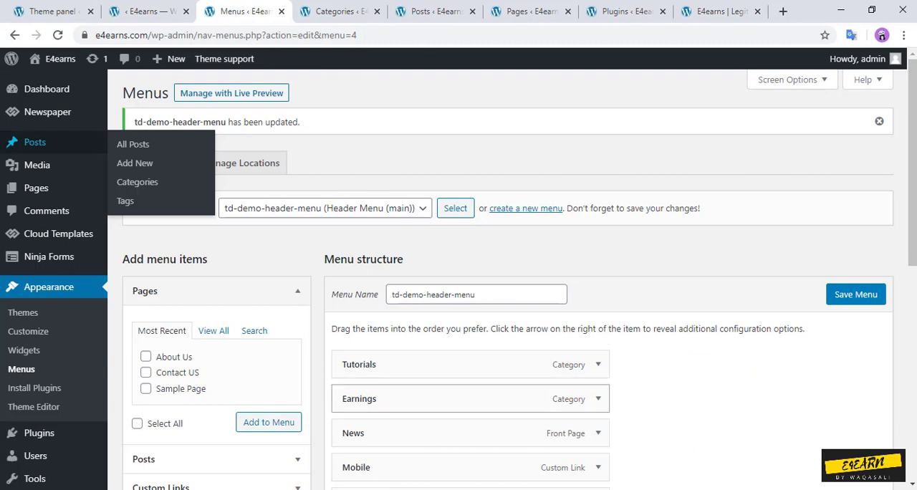
drag(429, 398, 429, 358)
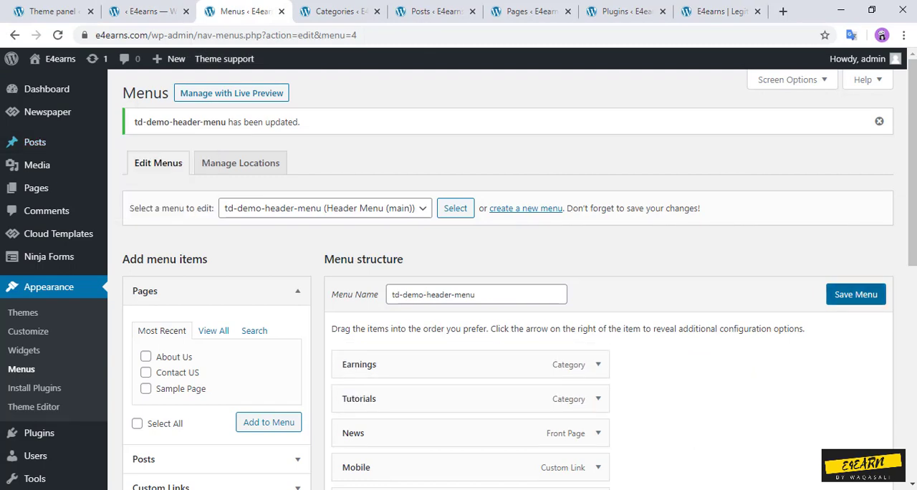
click(855, 294)
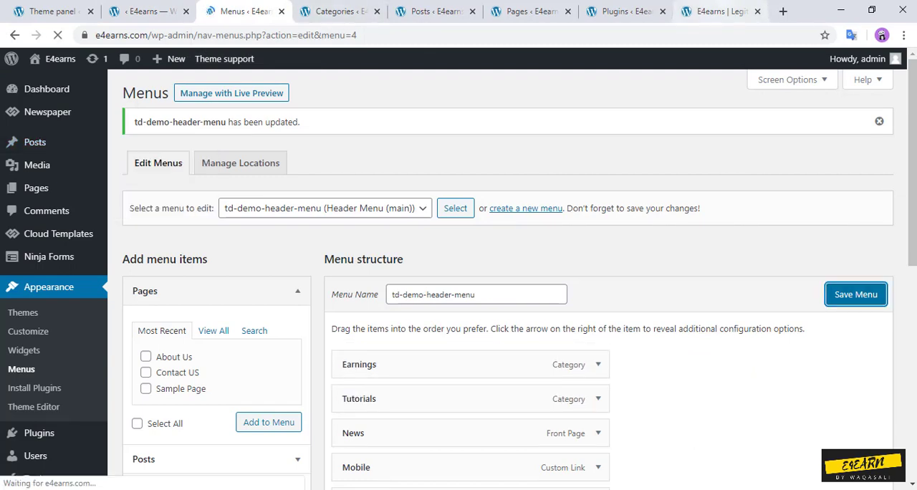
click(716, 11)
click(58, 35)
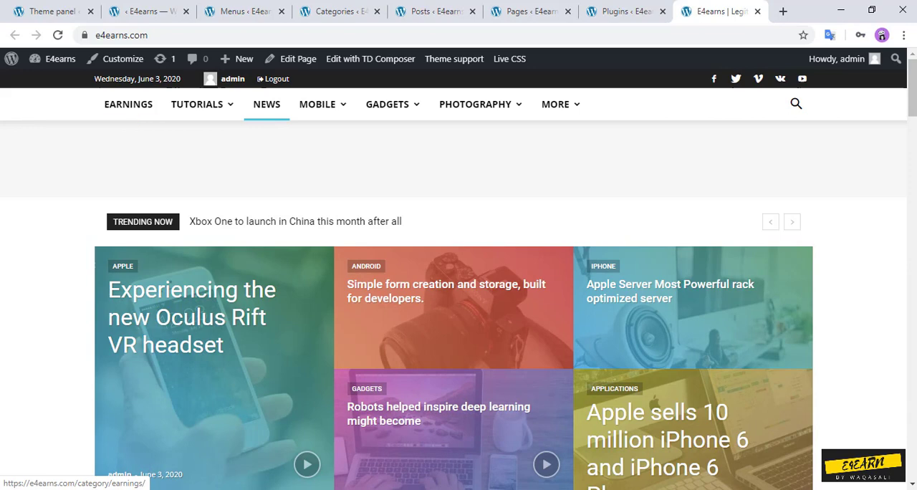
Step: View the Earnings category page in a separate tab from the site's header menu, and return to the homepage
middle_click(128, 104)
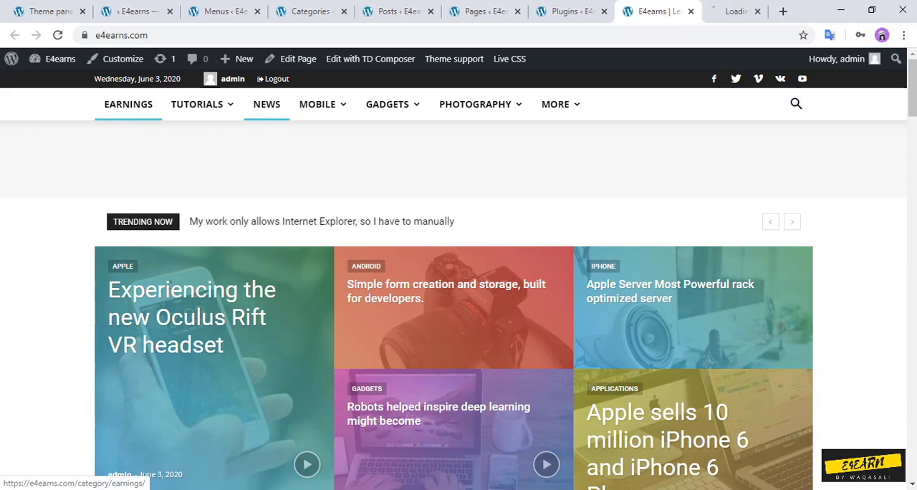
click(725, 12)
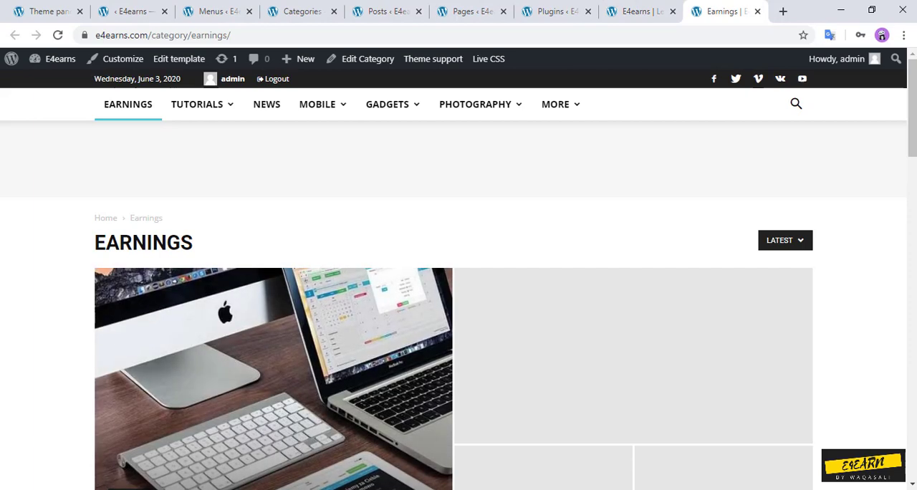
click(757, 11)
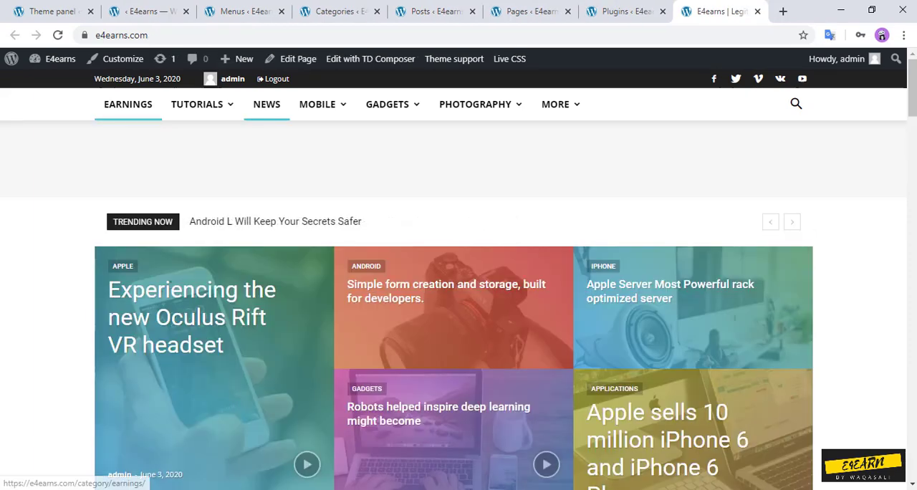
mouse_move(197, 104)
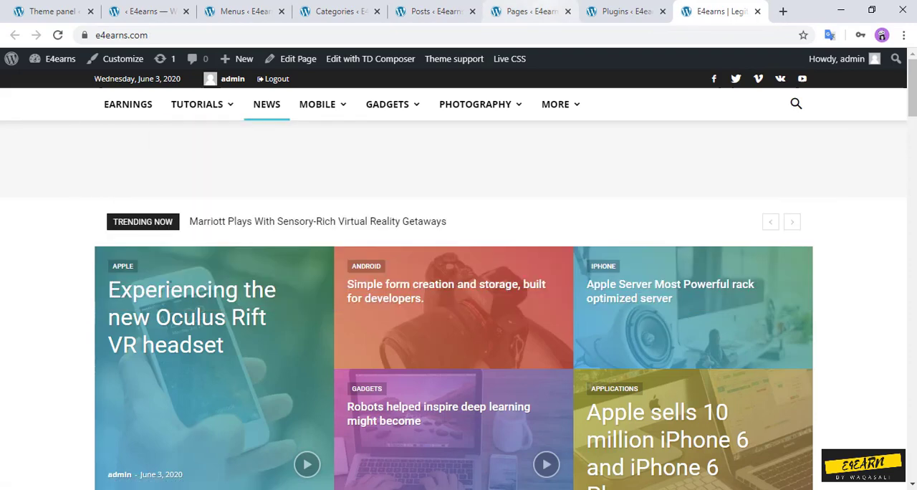
Step: Make the Earnings menu item a category mega menu using the Earnings category (id: 18), and save the header menu
click(620, 11)
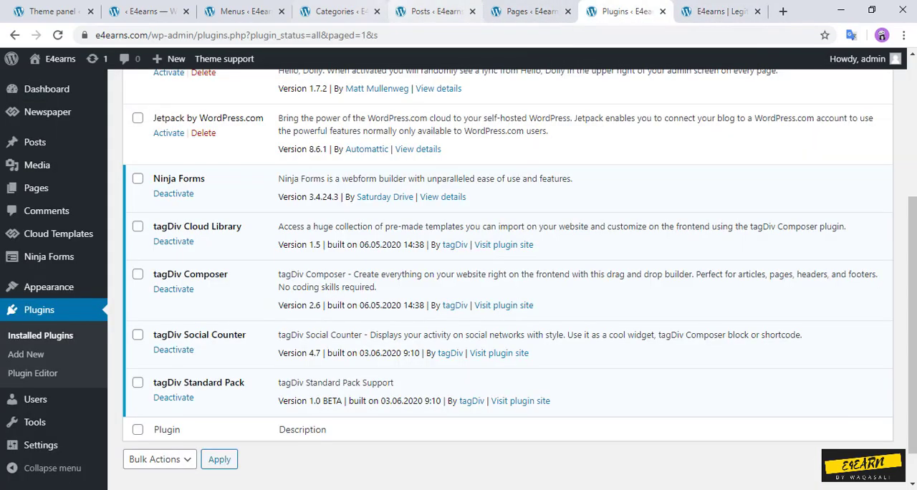
click(337, 10)
click(243, 11)
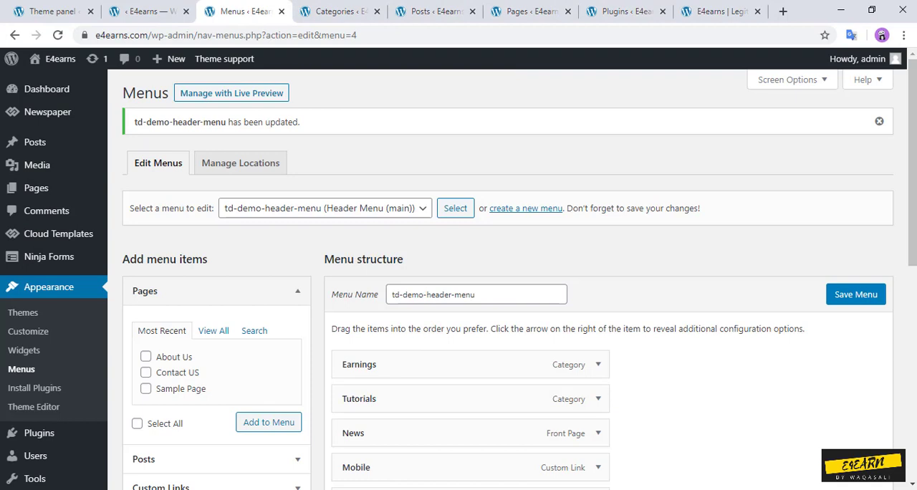
scroll(598, 297, down, 2)
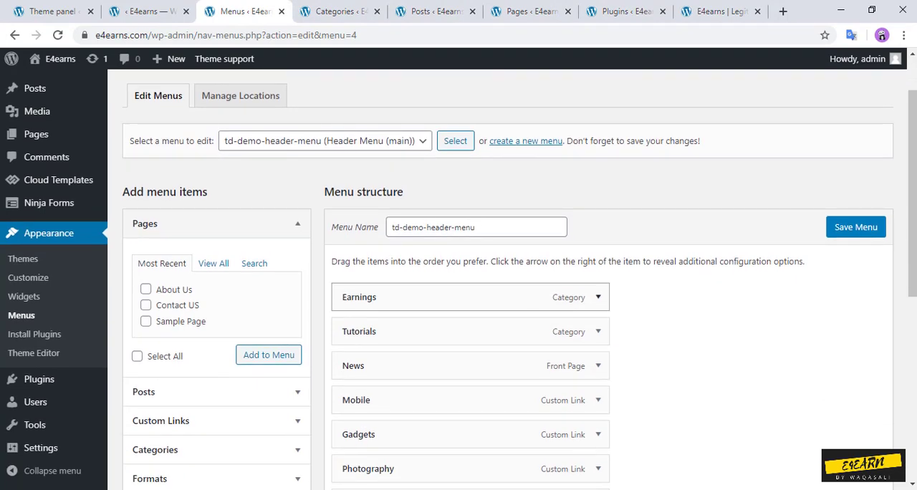
click(598, 297)
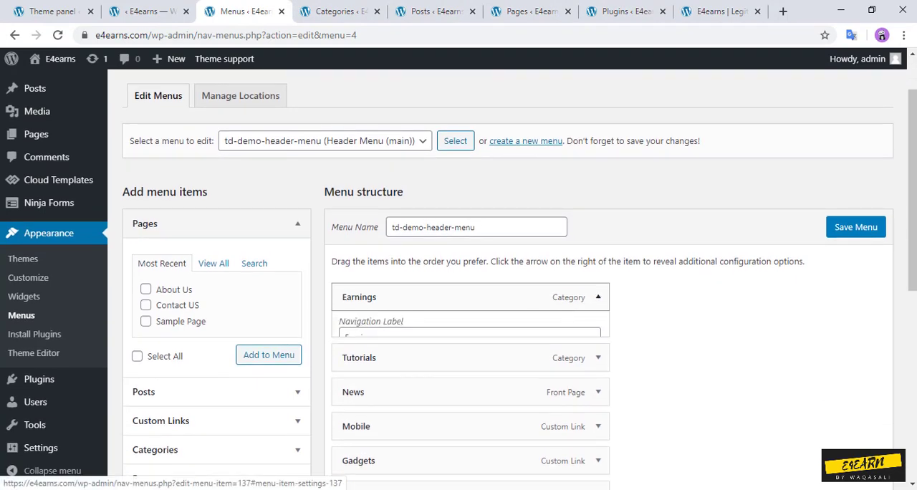
scroll(598, 297, down, 2)
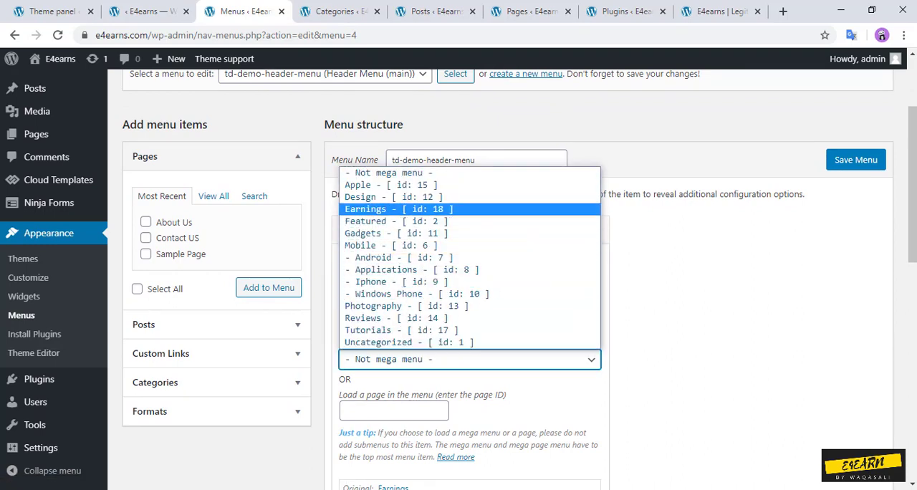
click(430, 209)
scroll(430, 209, down, 2)
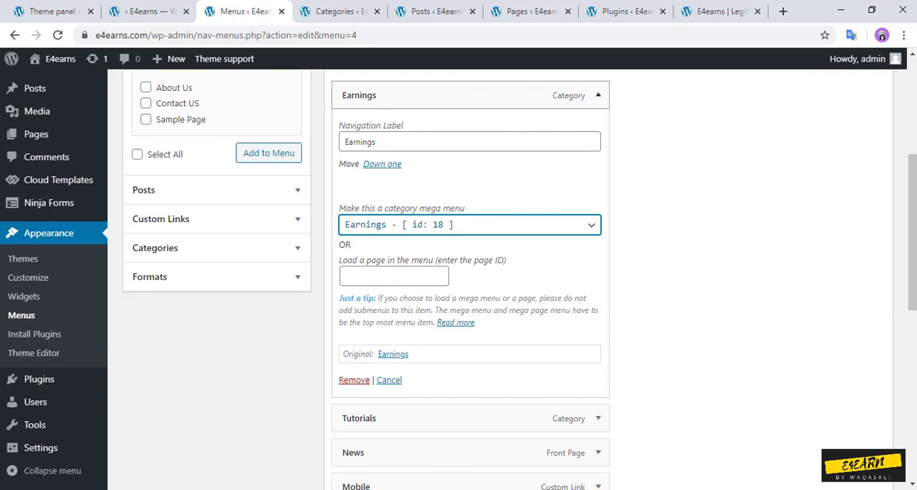
click(598, 95)
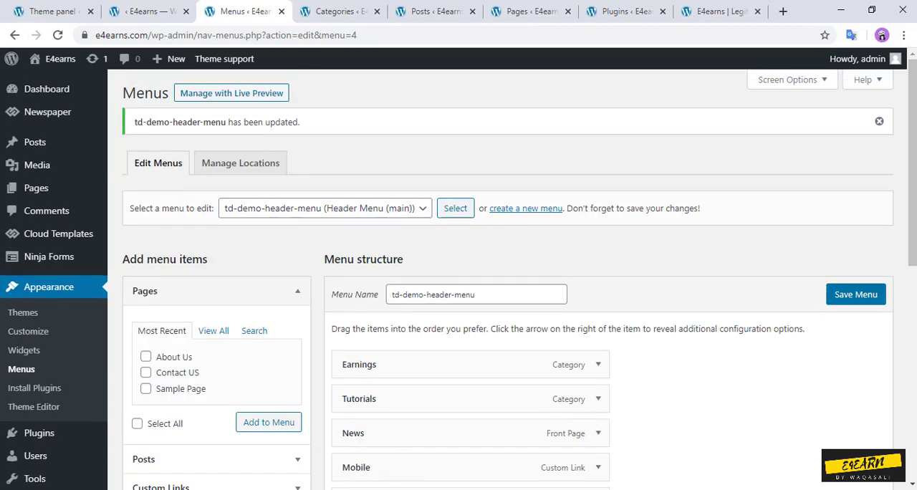
Step: Reload the homepage and check the Tutorials mega menu in the site's header
click(716, 11)
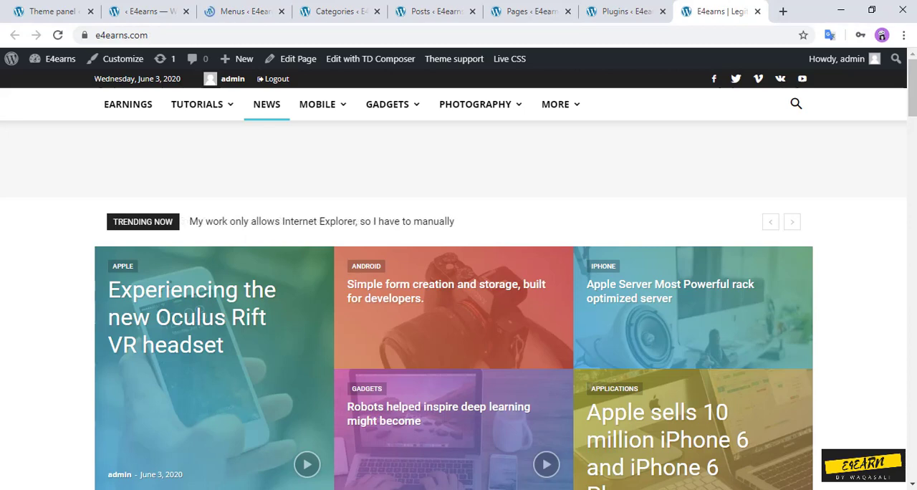
click(58, 36)
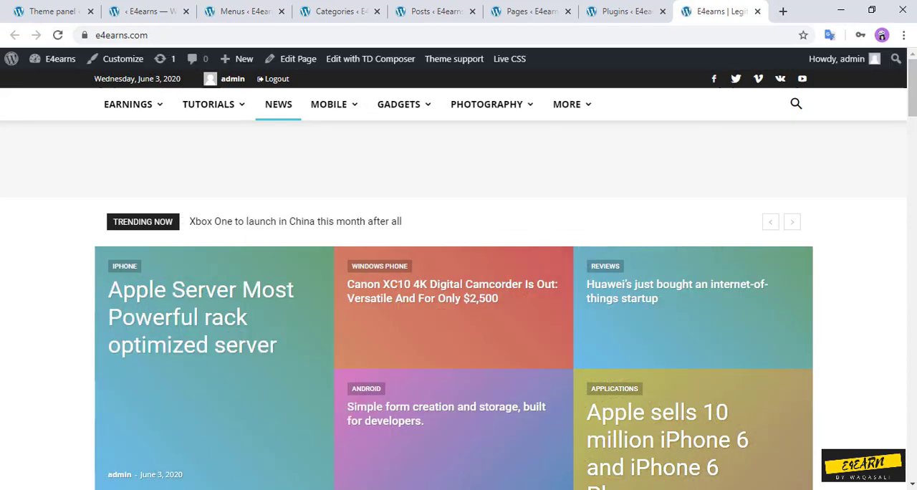
mouse_move(208, 103)
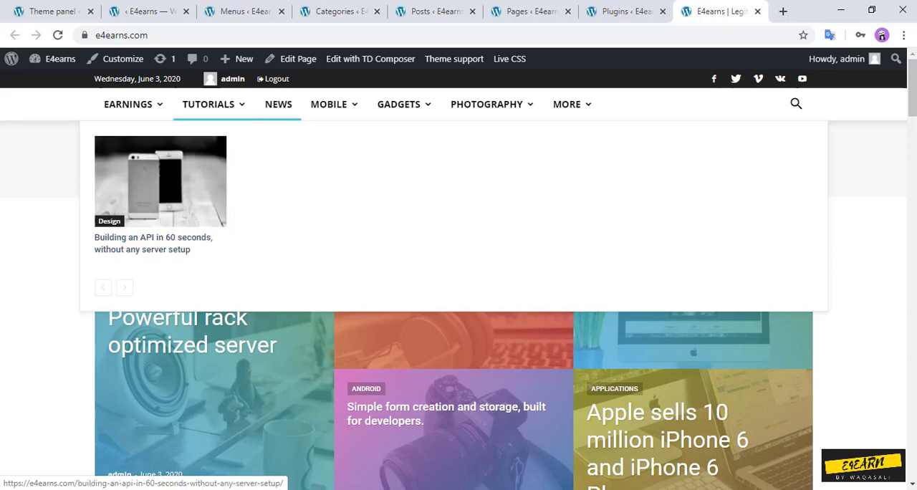
Step: Compare the Mobile mega menu on the homepage with the parent and child categories in the Categories list
mouse_move(277, 104)
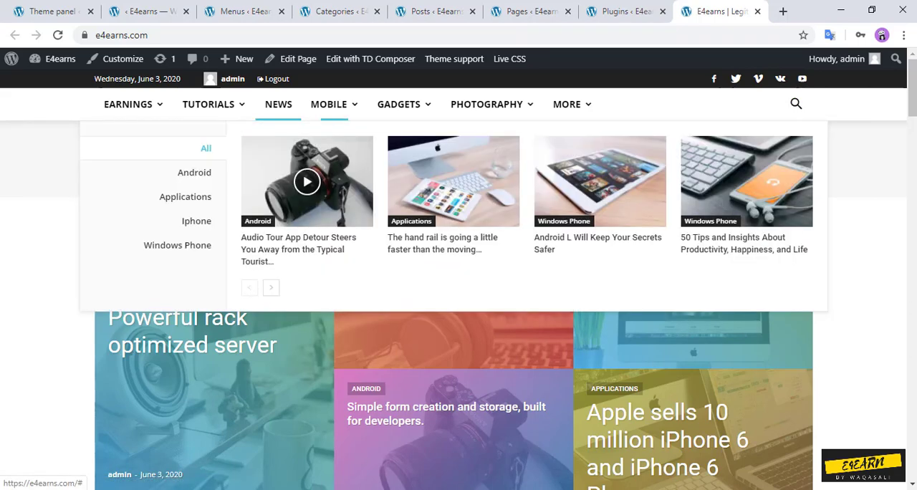
mouse_move(334, 104)
click(336, 11)
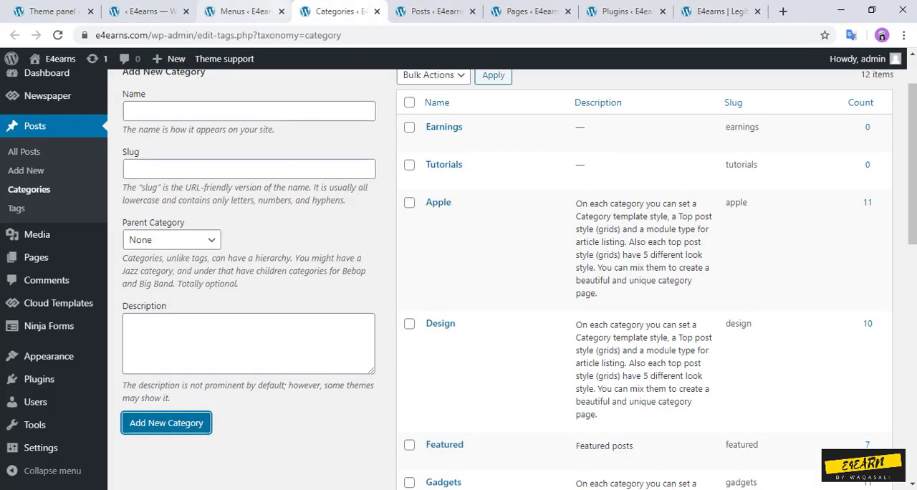
scroll(501, 243, up, 1)
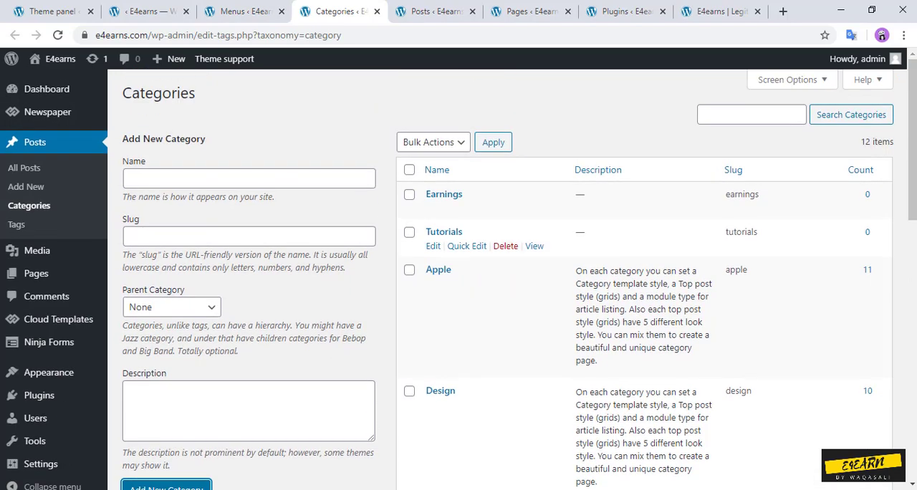
scroll(501, 236, down, 5)
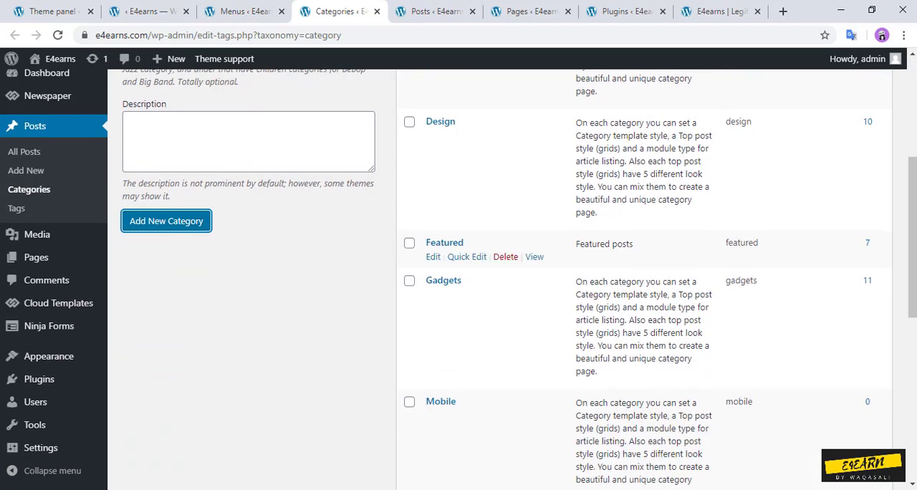
scroll(501, 201, down, 2)
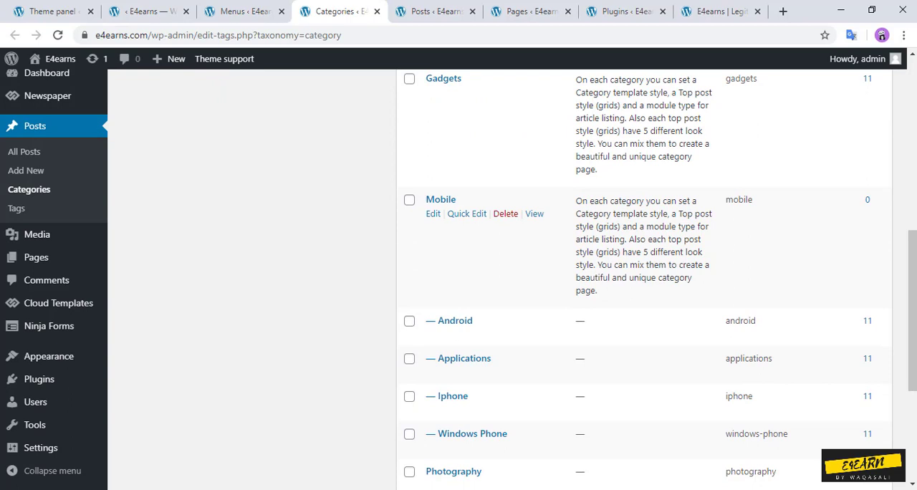
scroll(501, 208, down, 2)
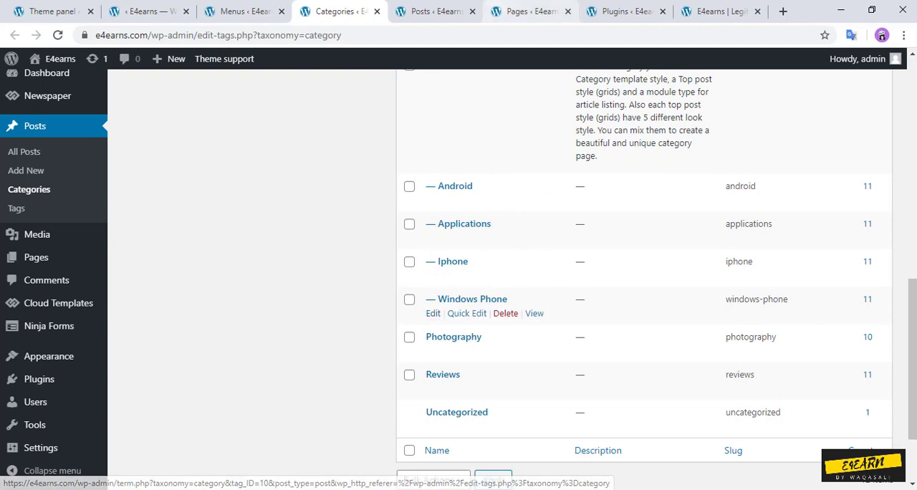
click(716, 11)
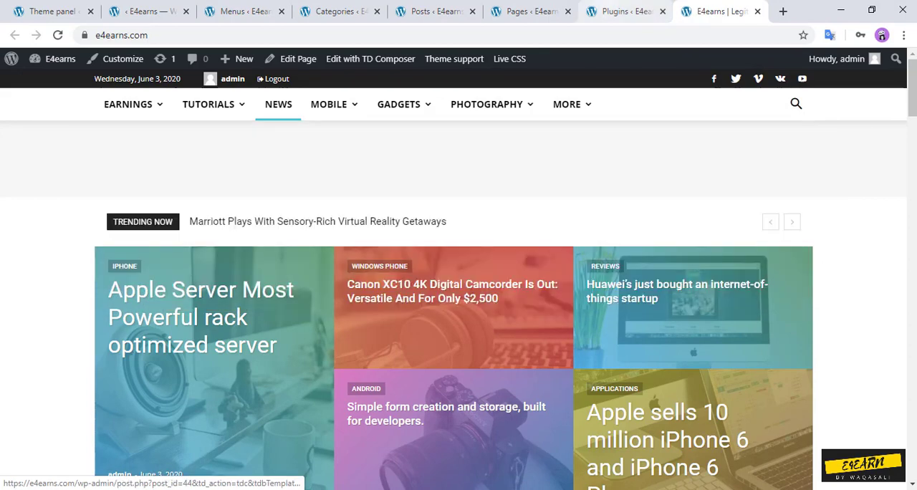
key(ctrl+Page_Up)
key(ctrl+Page_Up)
key(ctrl+Page_Up)
key(ctrl+Page_Up)
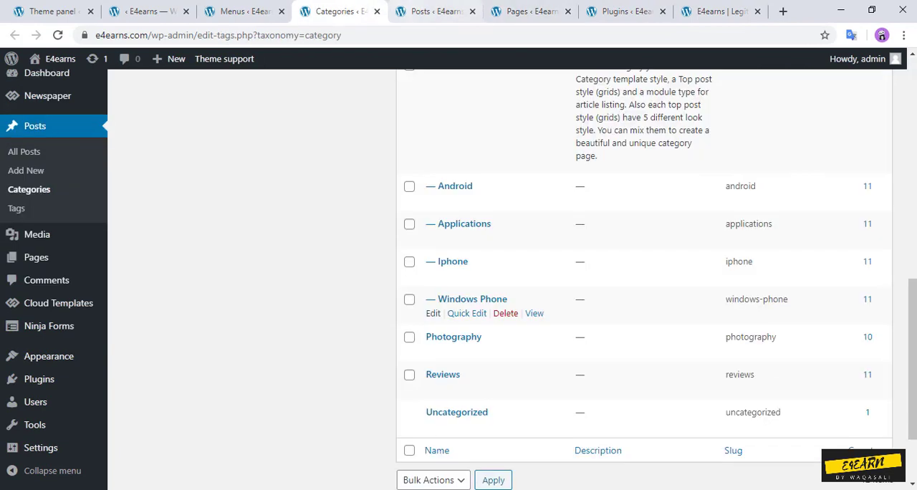
Step: Close the Pages and Plugins browser tabs, and add a new post category named Test
click(568, 12)
click(568, 11)
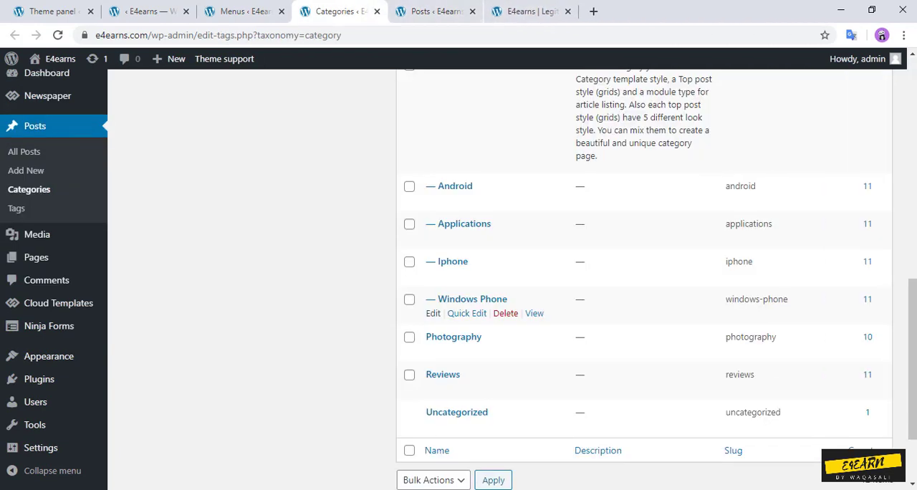
scroll(444, 215, up, 2)
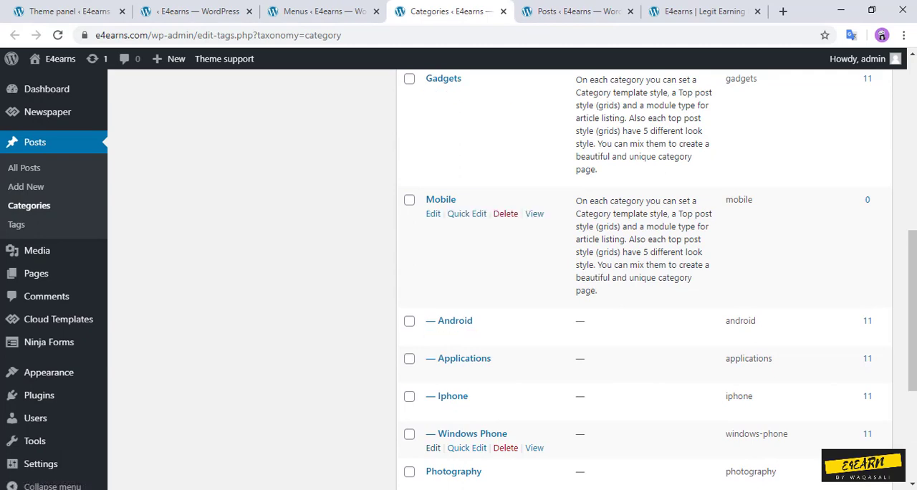
scroll(501, 251, up, 7)
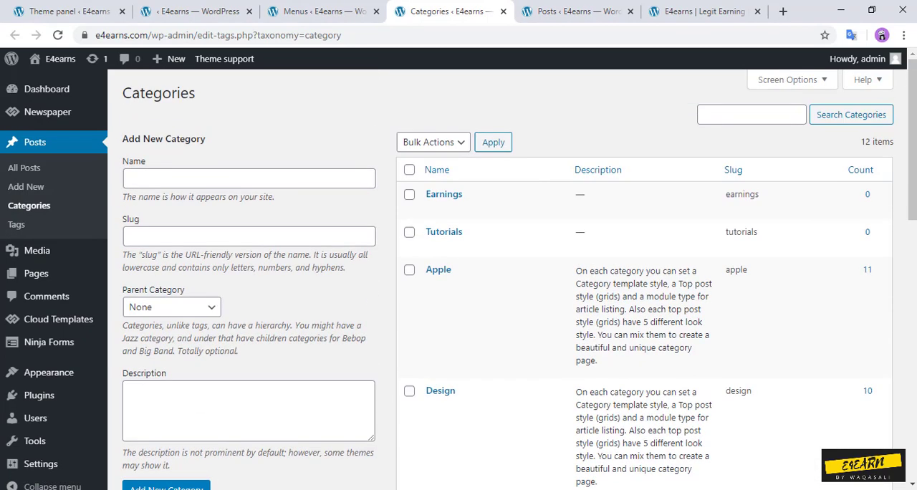
click(248, 178)
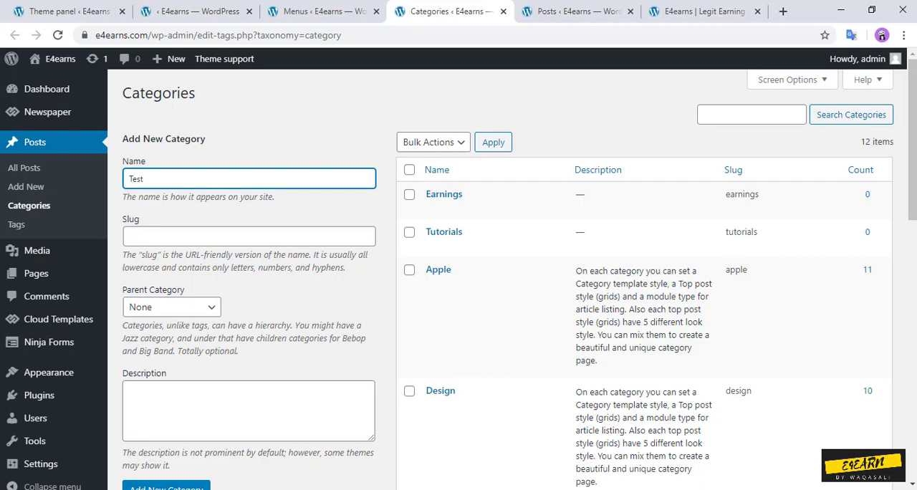
click(166, 487)
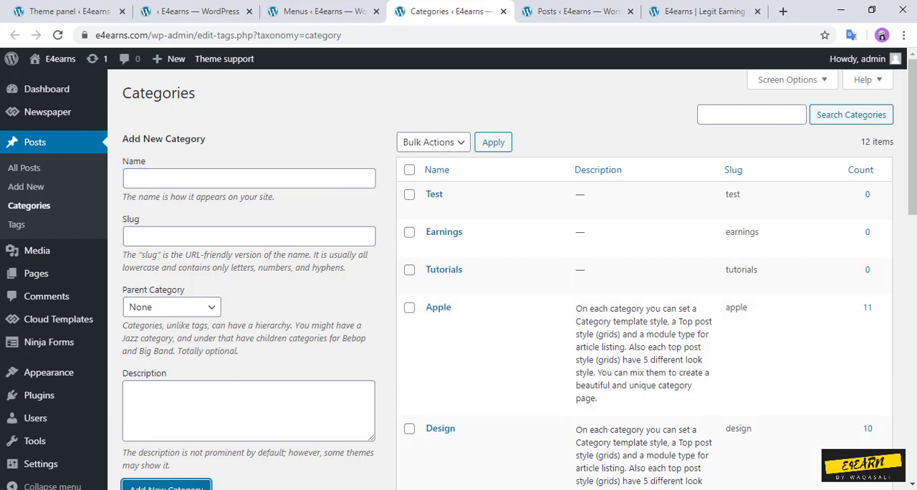
Step: Add two more post categories named test 1 and test 2, both without a parent category
click(172, 178)
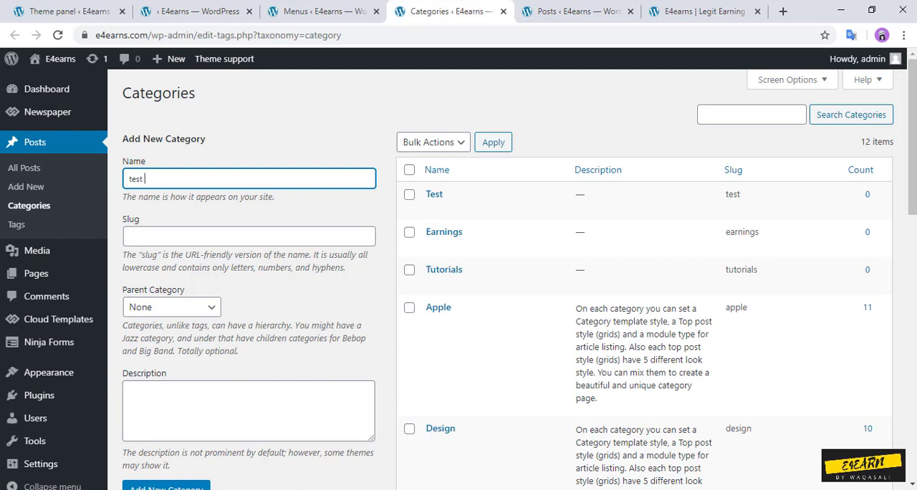
click(166, 487)
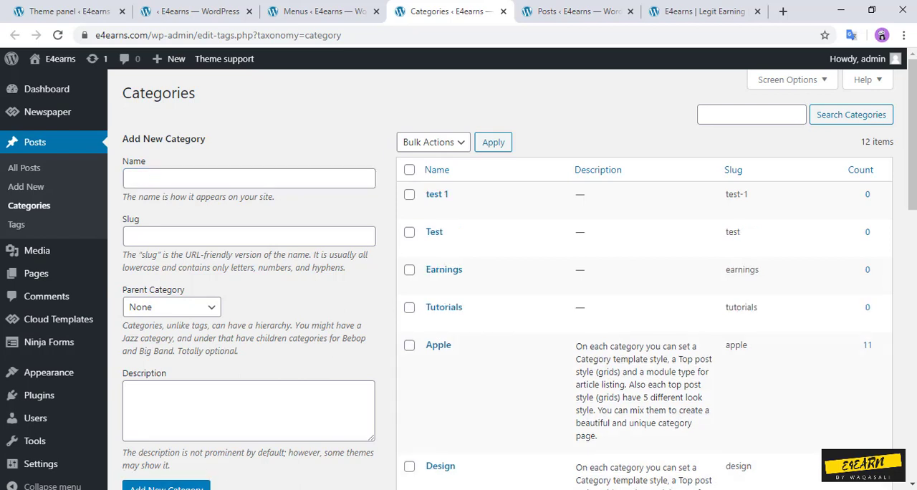
click(172, 179)
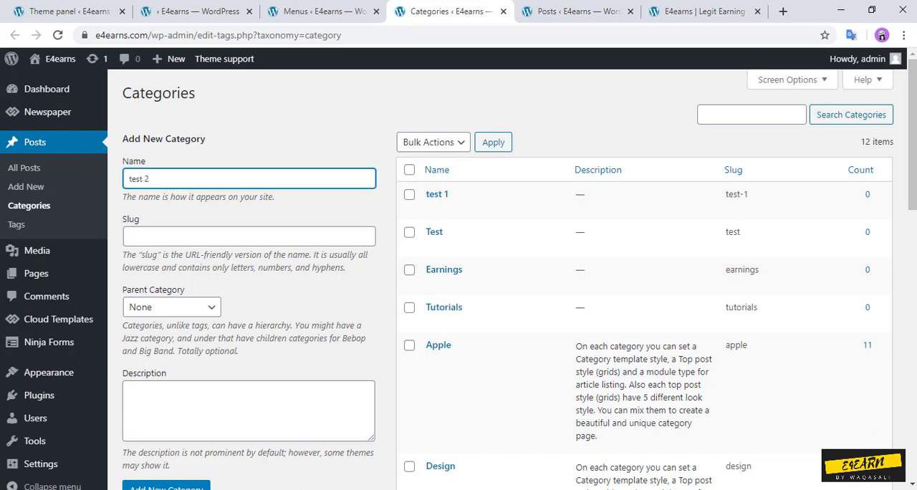
scroll(501, 287, down, 1)
click(166, 423)
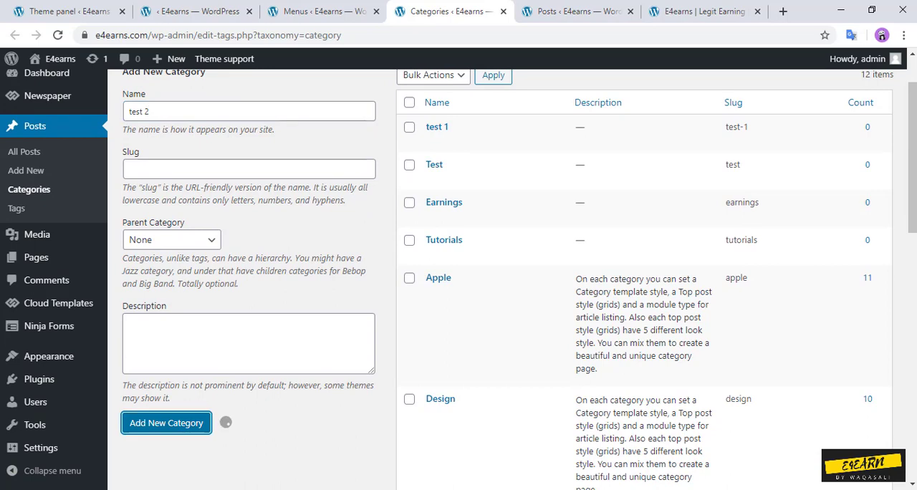
scroll(495, 337, down, 1)
scroll(645, 315, down, 10)
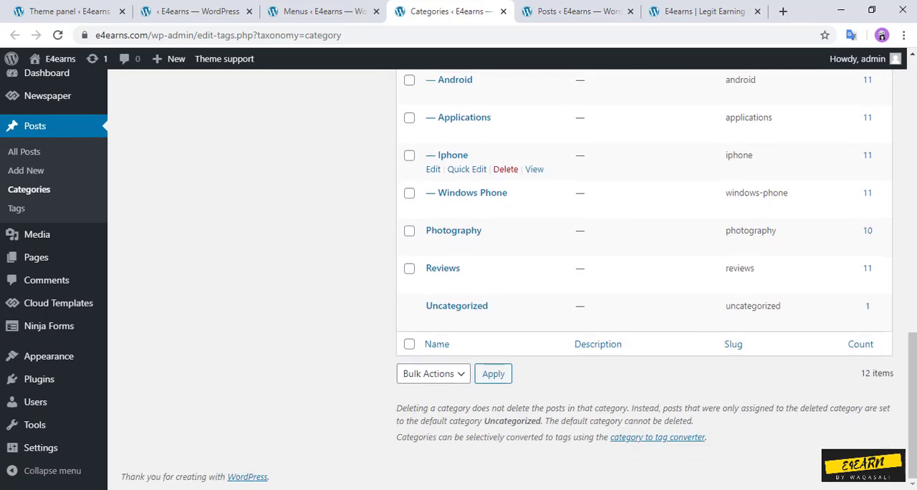
scroll(645, 315, up, 5)
scroll(501, 315, up, 10)
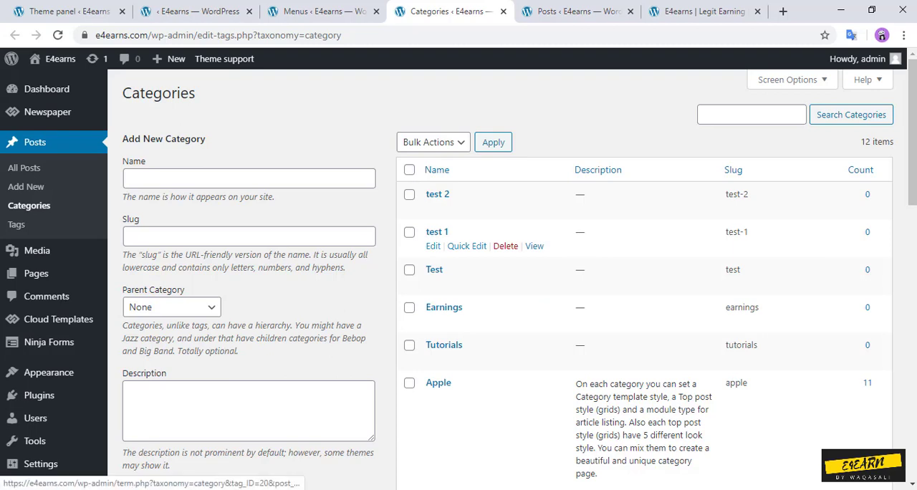
Step: Set Test as the parent category of test 1, update it and return to the category list
click(433, 246)
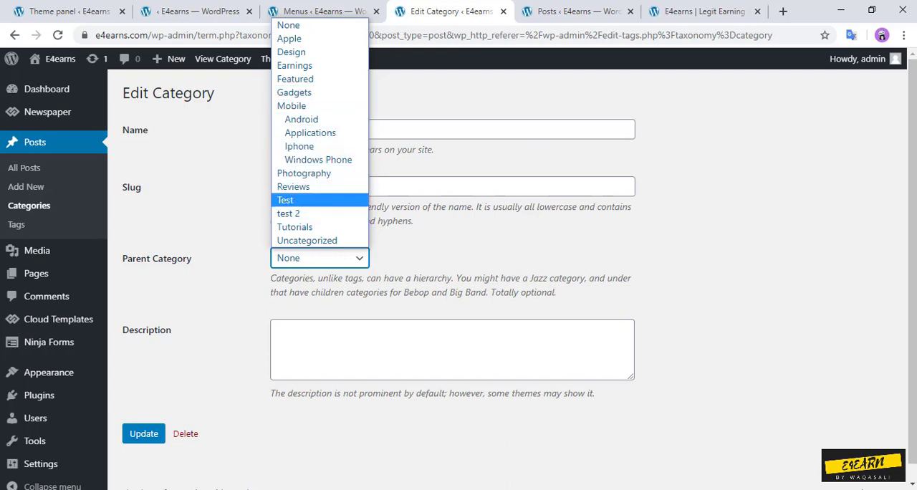
click(287, 201)
click(129, 432)
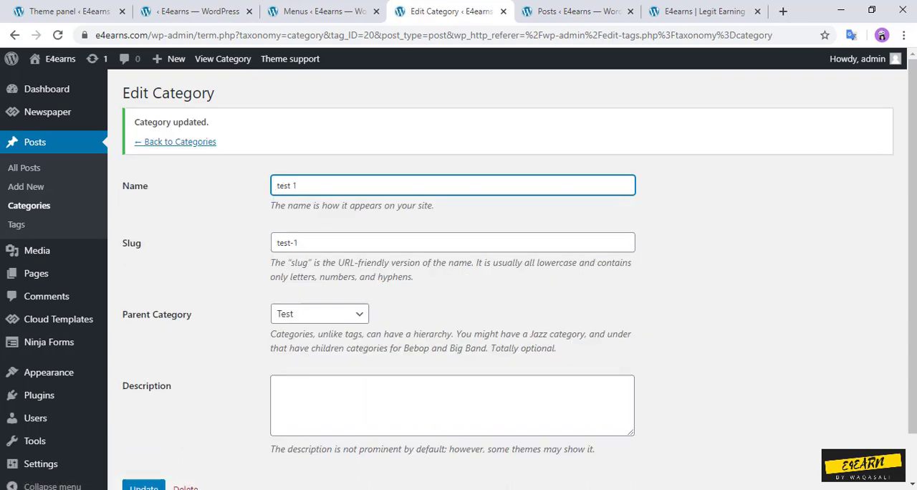
click(179, 142)
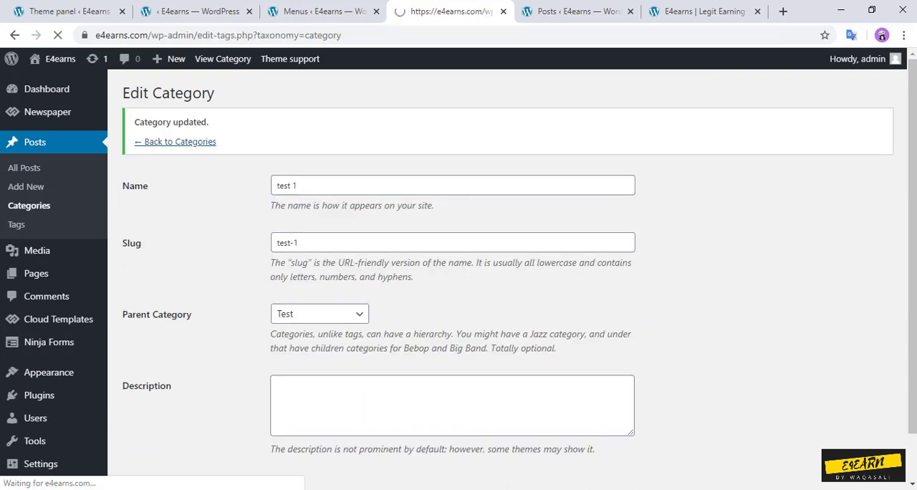
Step: Set Test as the parent category of test 2 and update the category
scroll(502, 273, down, 4)
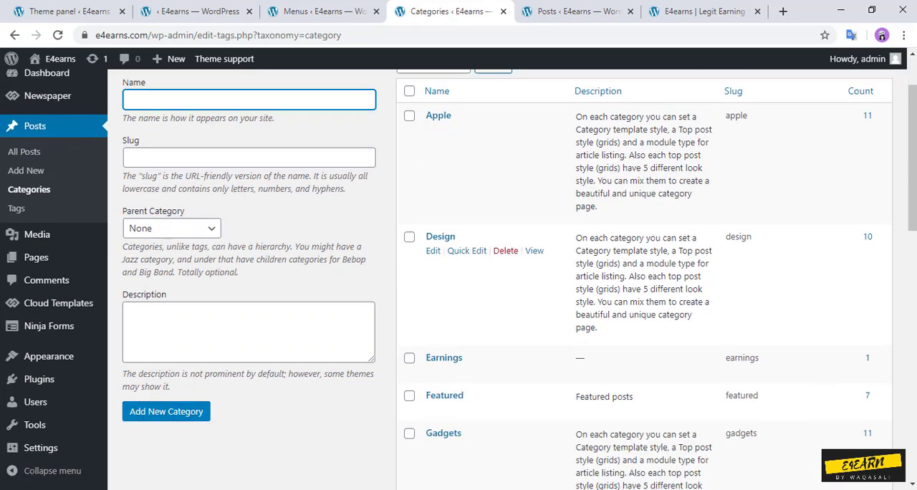
scroll(502, 279, down, 7)
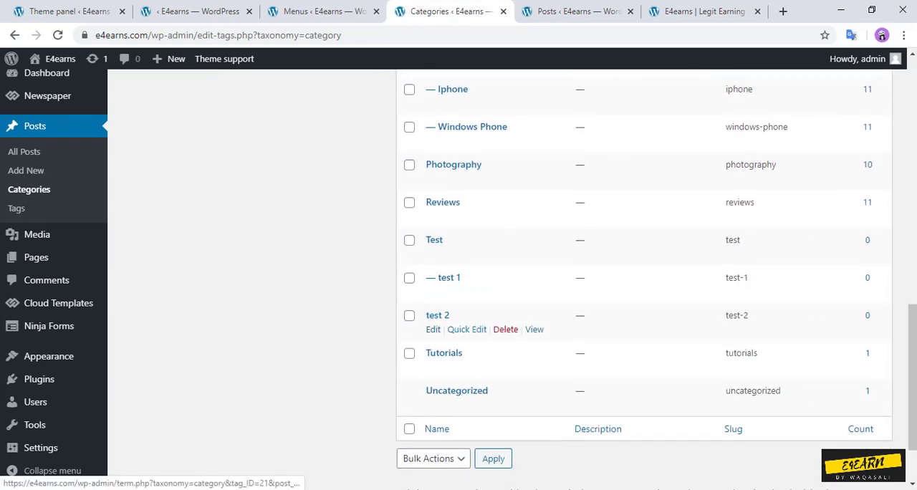
click(436, 315)
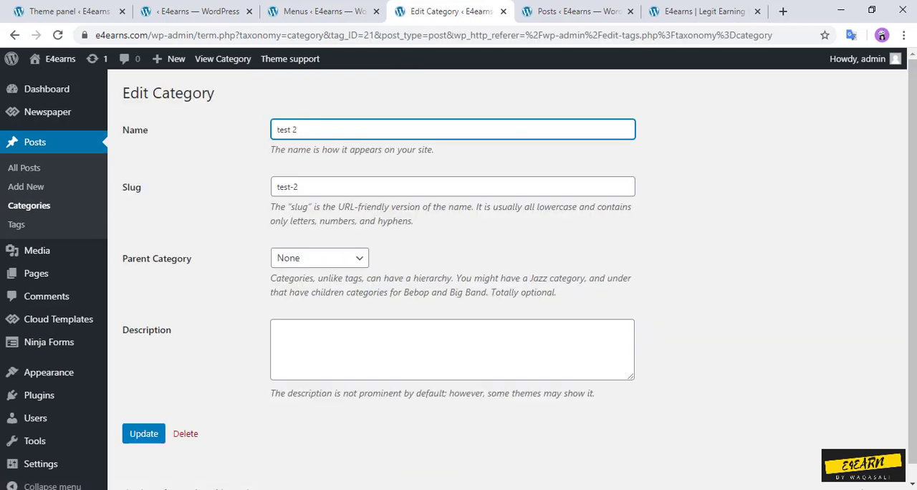
click(319, 258)
click(293, 197)
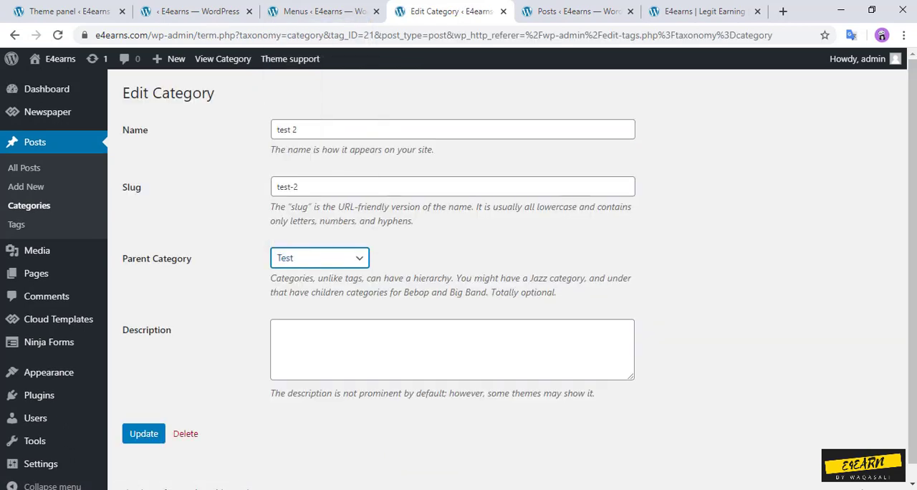
click(143, 434)
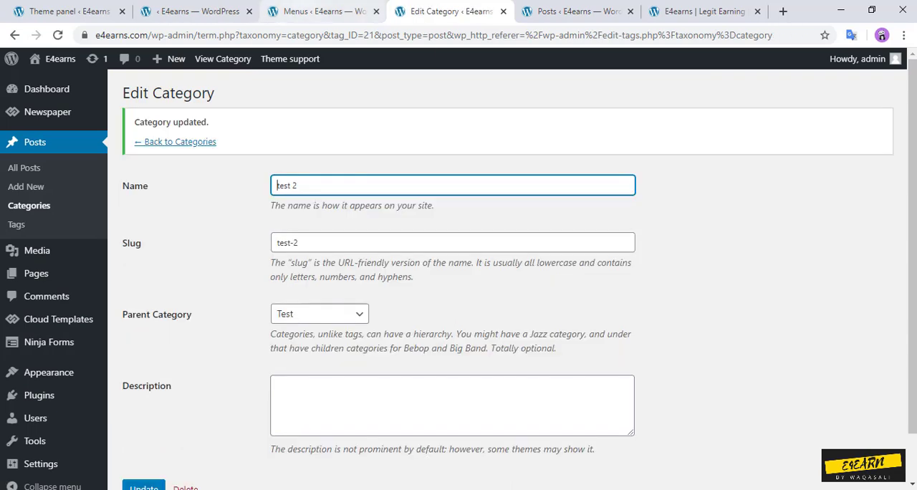
Step: Reload the menu editor for td-demo-header-menu and add a custom link with the URL # and a link text to the menu
click(322, 12)
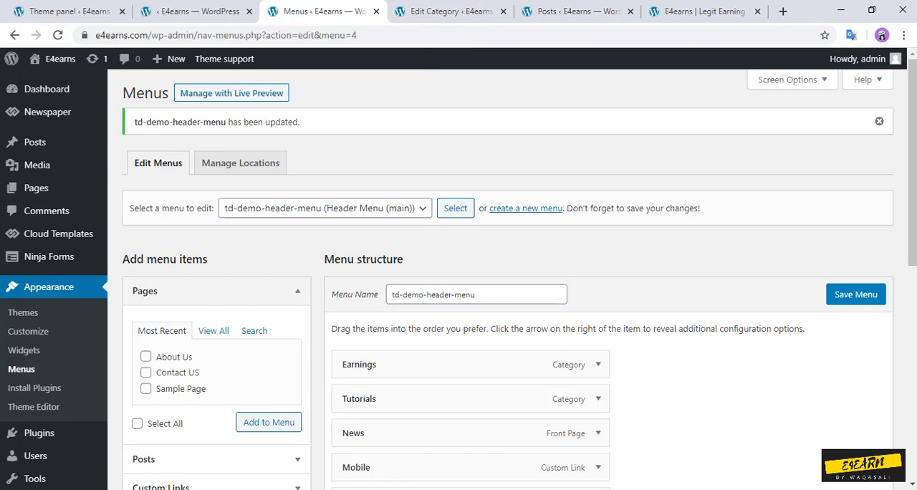
click(856, 295)
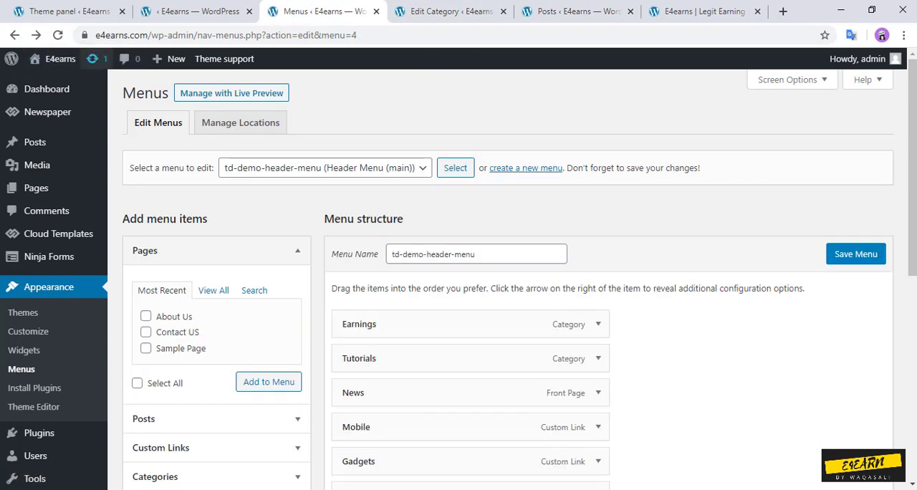
key(F5)
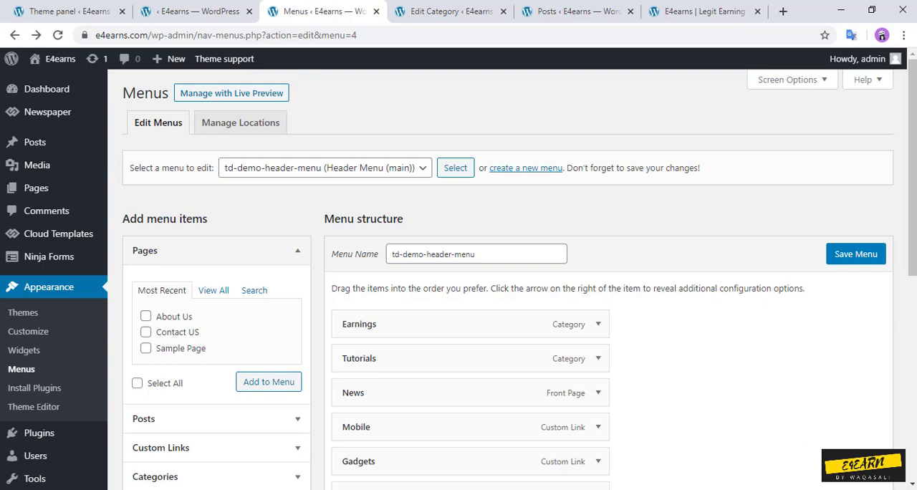
scroll(465, 394, down, 1)
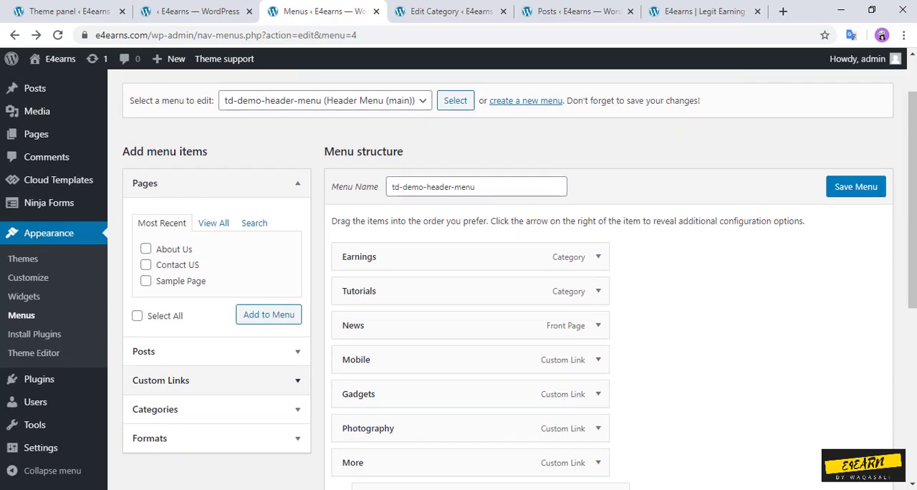
click(217, 381)
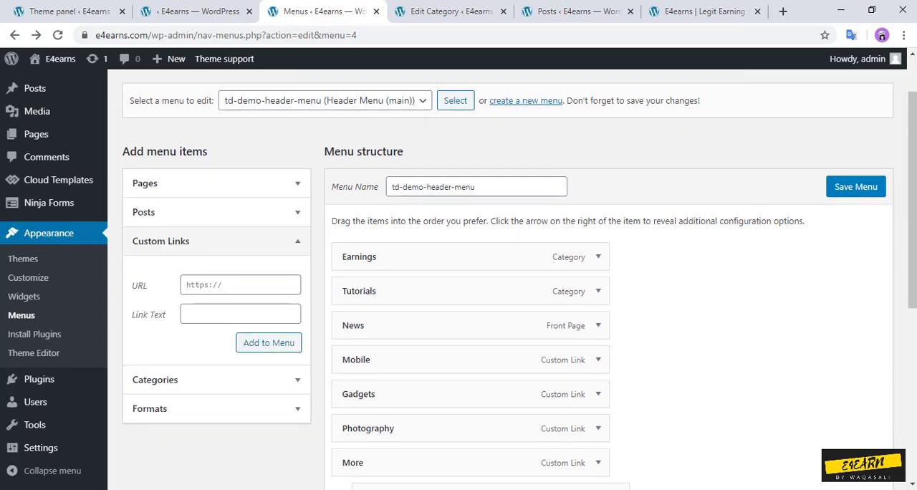
click(240, 285)
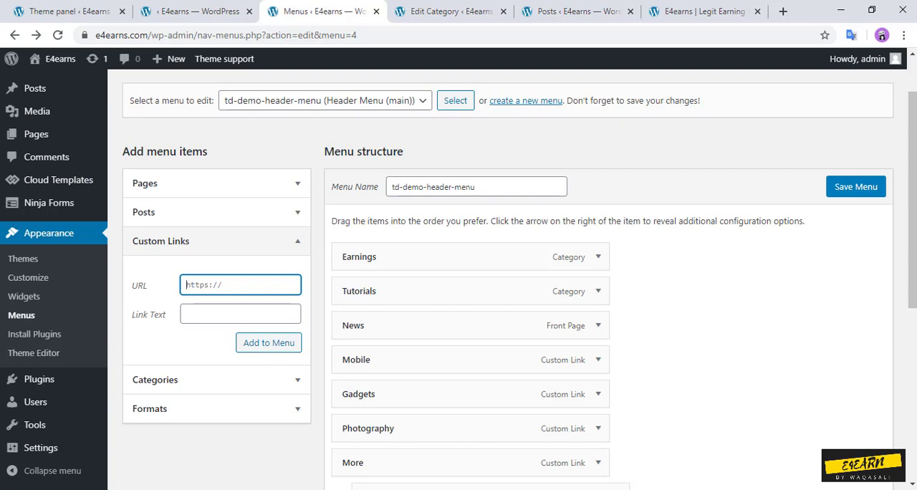
text(#)
key(BackSpace)
text(#)
key(Tab)
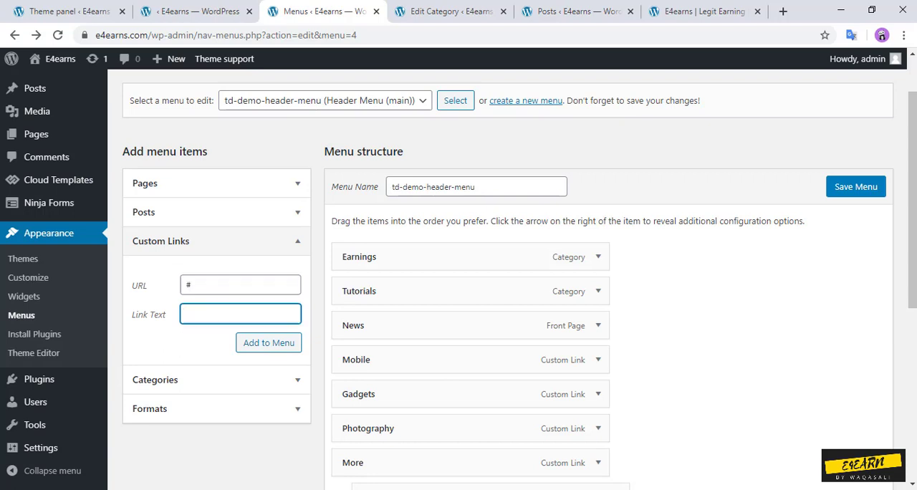
text(Test)
click(268, 342)
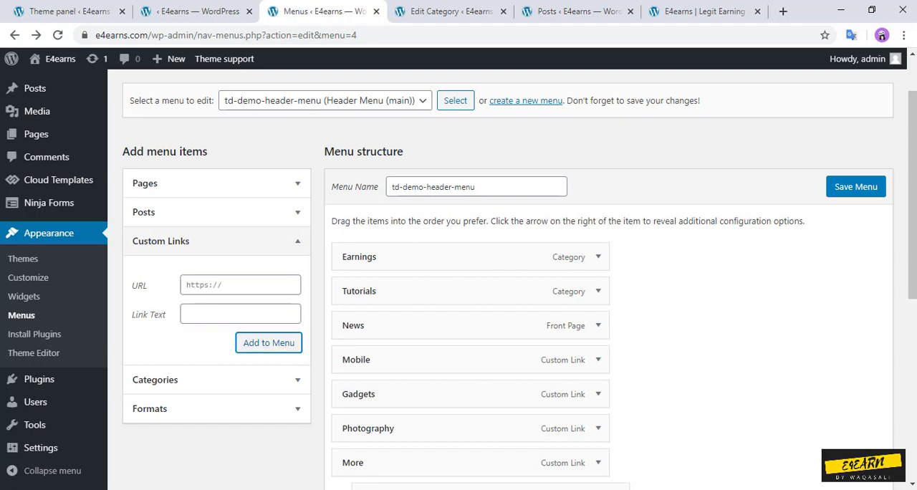
Step: Place the Test link first in the header menu, make it a mega menu of the Test category, and save the menu
scroll(501, 287, down, 5)
drag(430, 253, 438, 205)
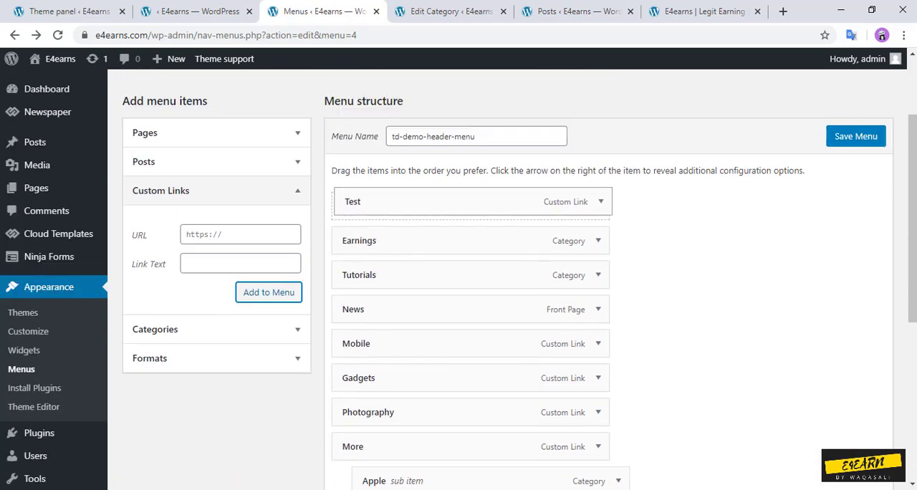
click(598, 206)
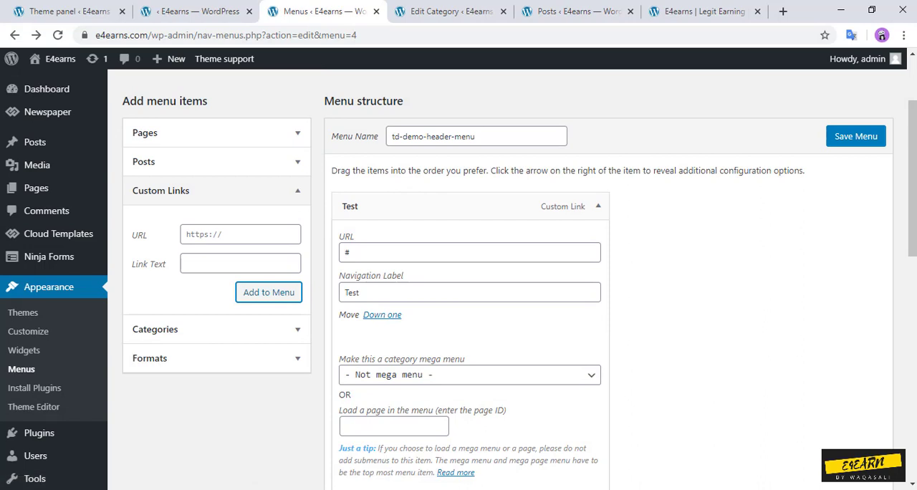
click(470, 374)
click(389, 309)
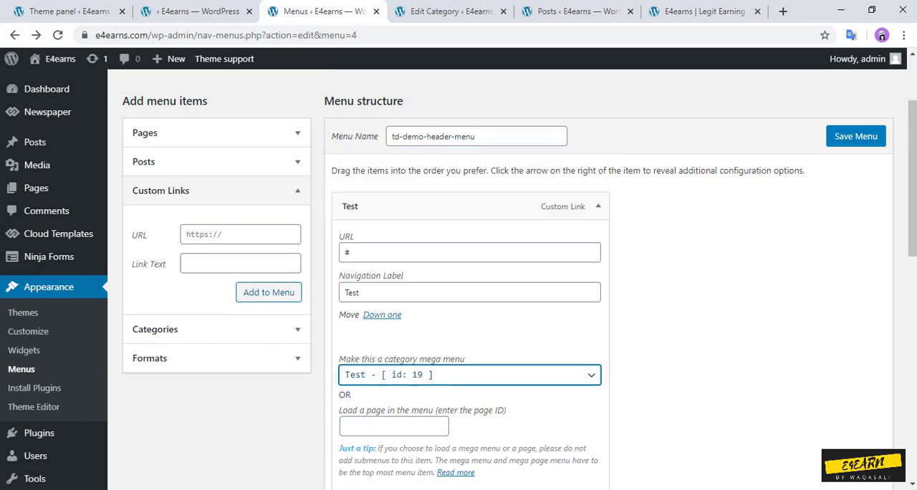
click(855, 136)
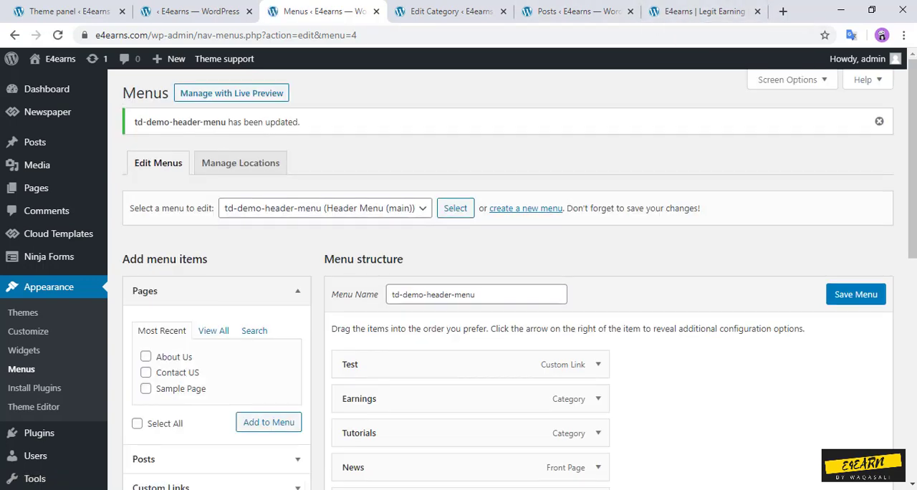
Step: Reload the live homepage to check the header menu and return to the posts list
click(698, 11)
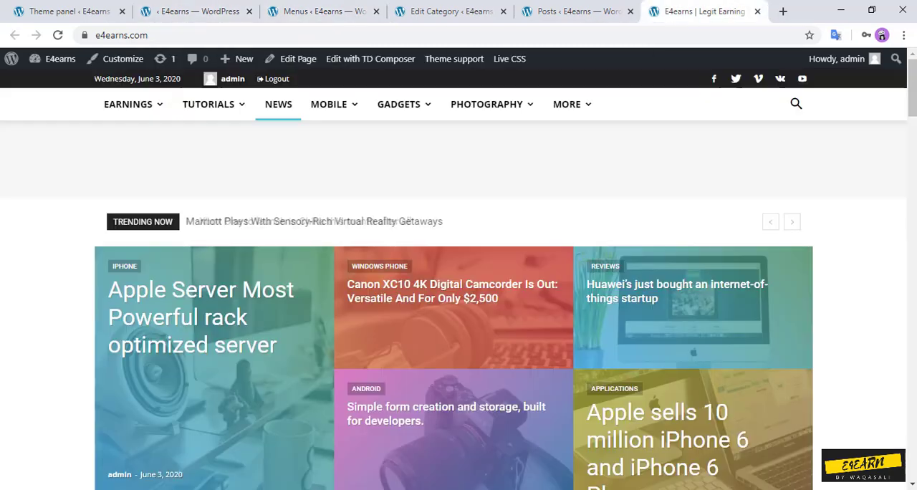
click(57, 34)
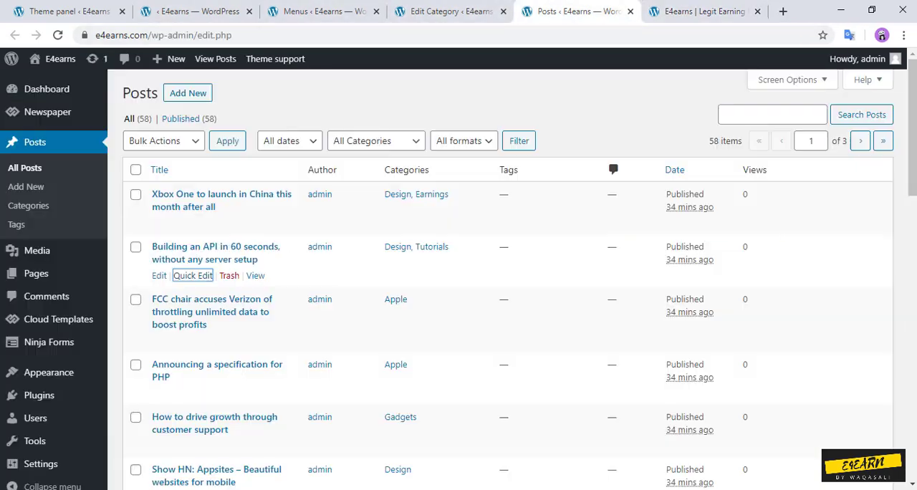
click(576, 11)
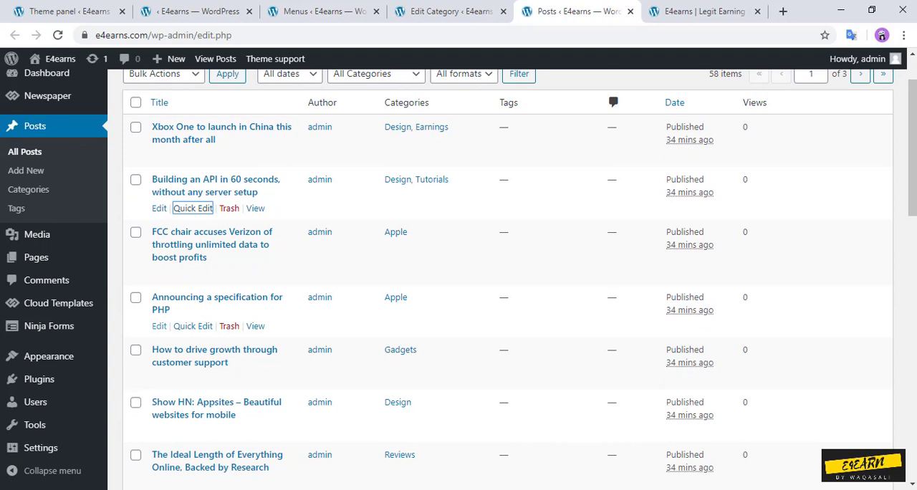
click(192, 326)
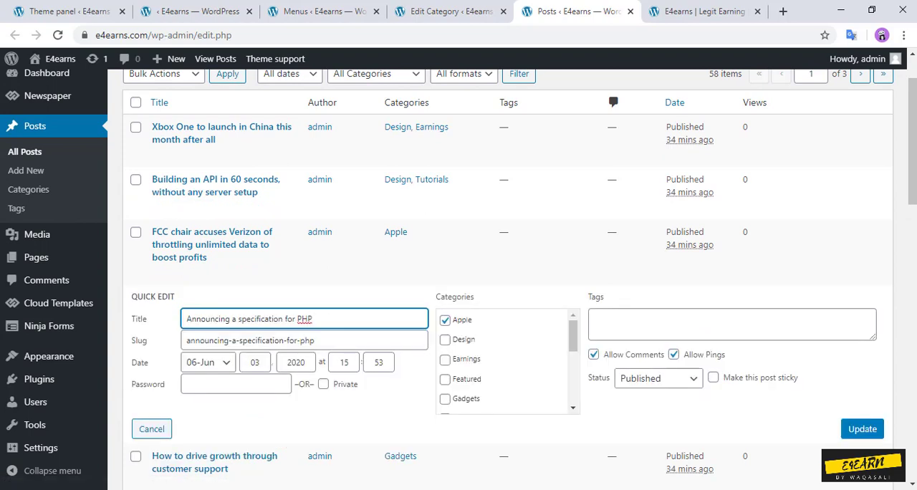
scroll(505, 362, down, 5)
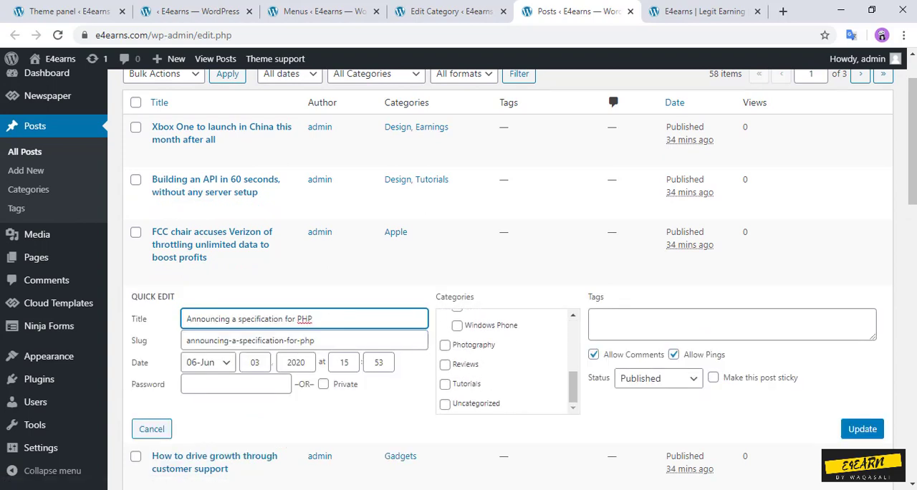
scroll(505, 362, up, 2)
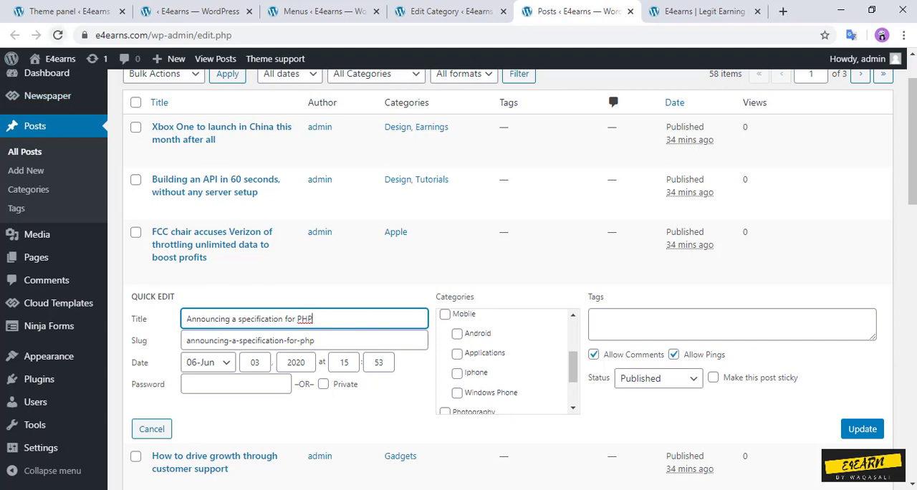
Step: Reload the posts list and add the categories Test, test 1 and test 2 to the post "Announcing a specification for PHP"
click(58, 35)
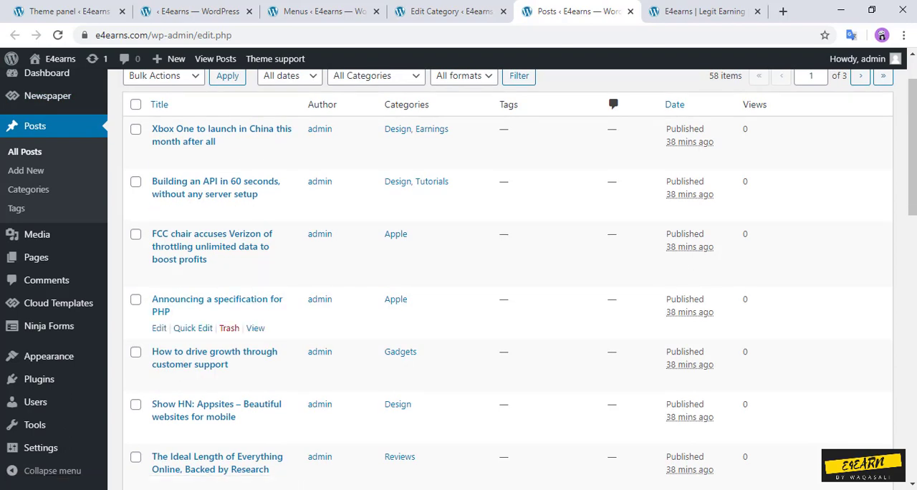
click(193, 328)
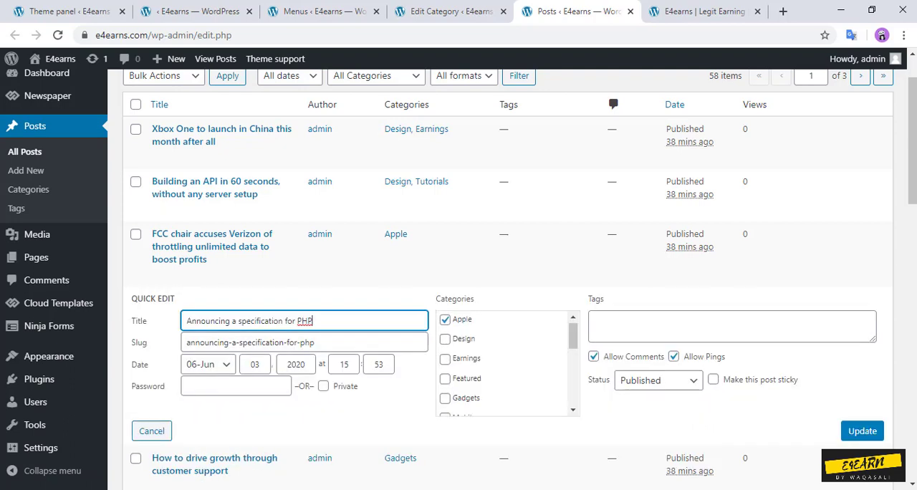
scroll(507, 361, down, 3)
scroll(507, 362, down, 1)
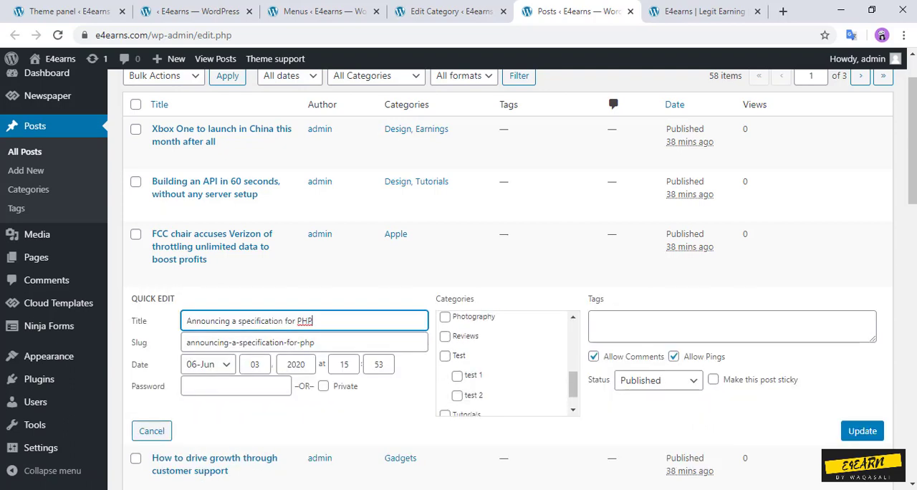
click(445, 356)
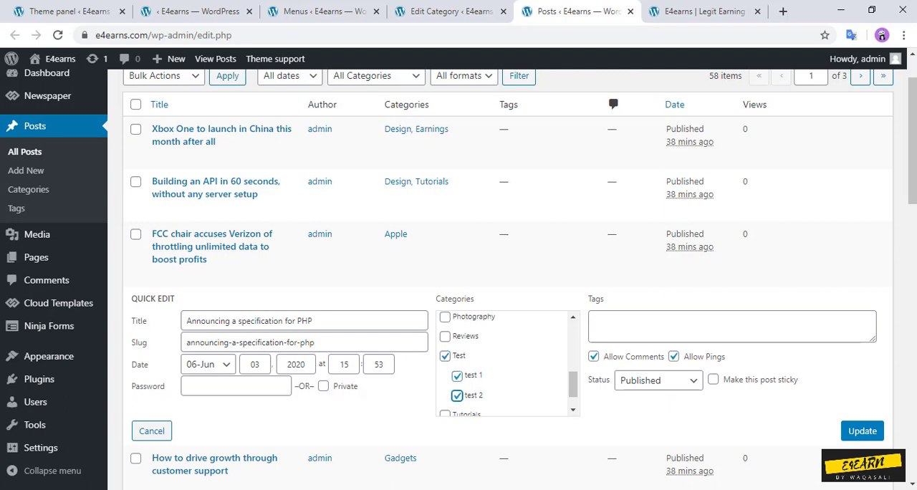
click(862, 431)
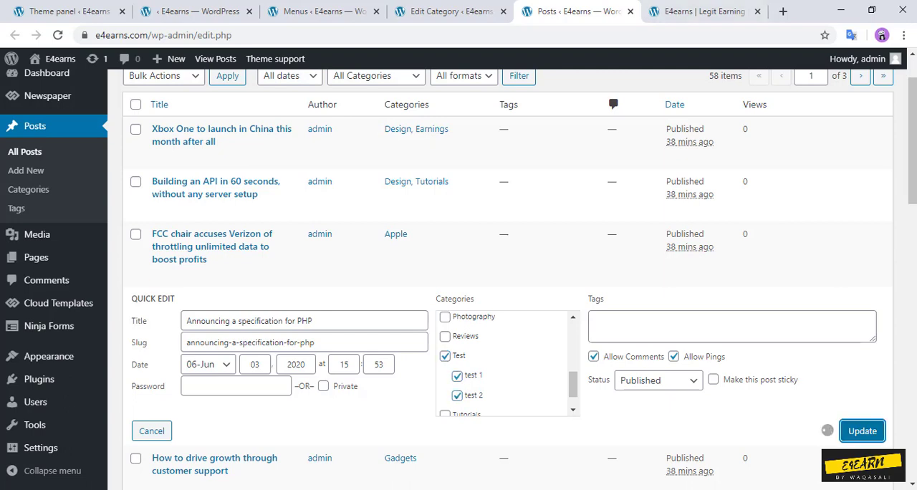
Step: Reload the live homepage and check the Test mega menu in the header
click(704, 11)
click(58, 35)
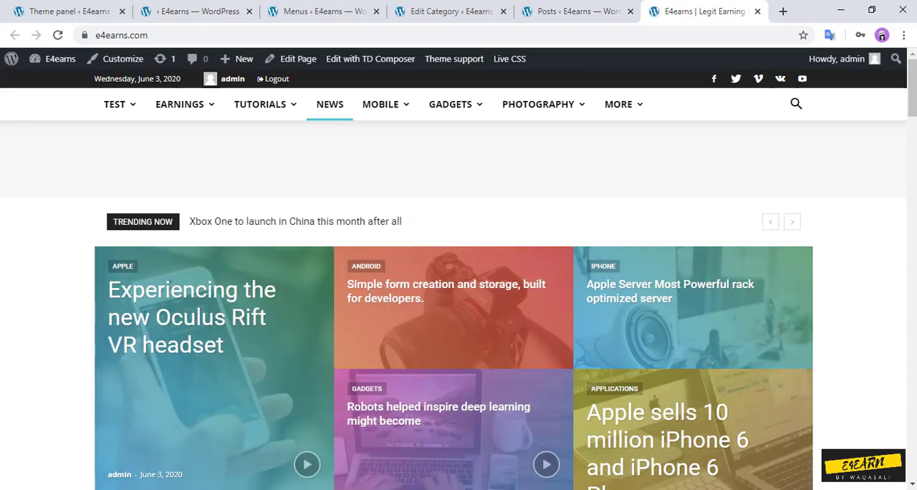
mouse_move(115, 103)
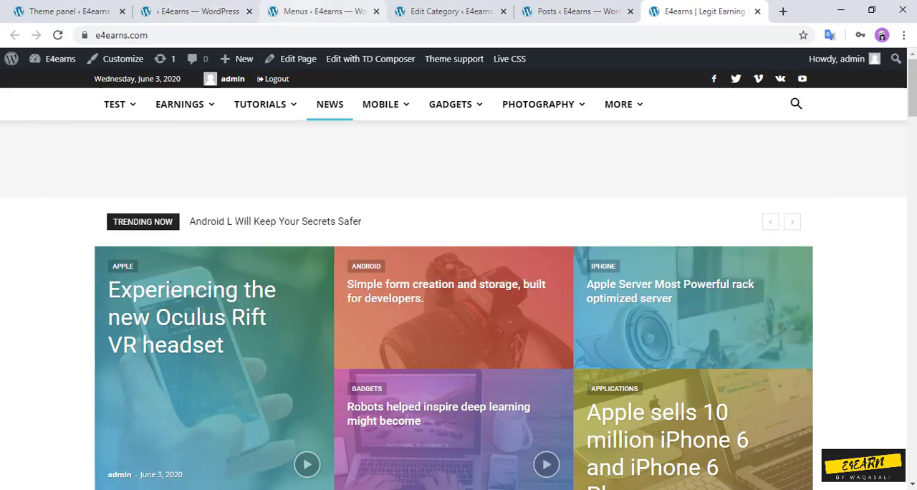
Step: Return from the test 2 category's edit page to the full category list
click(192, 12)
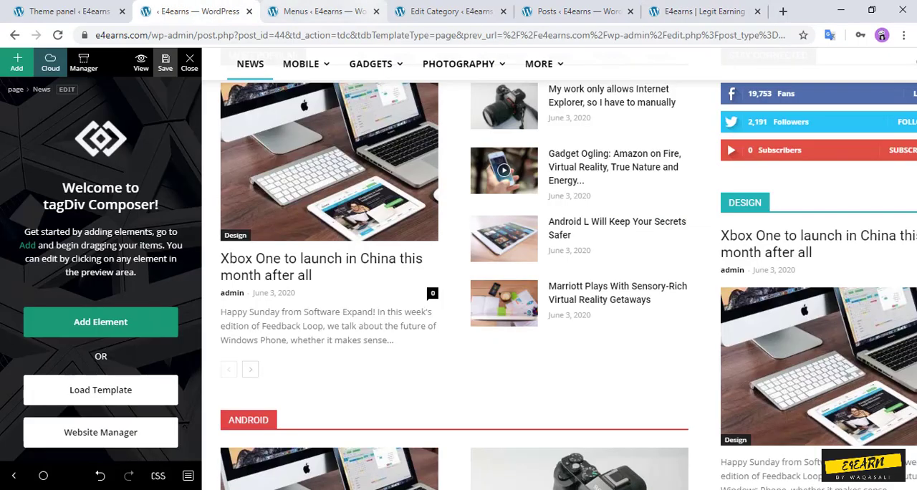
click(322, 12)
click(450, 11)
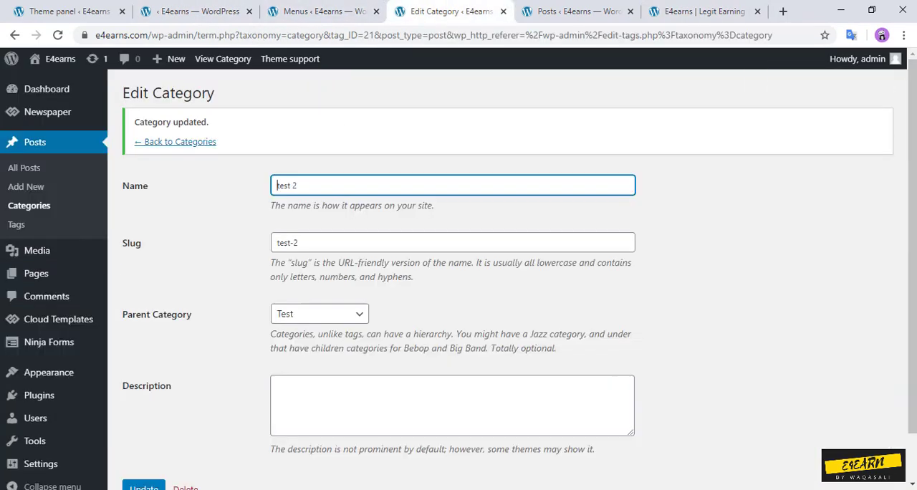
click(179, 142)
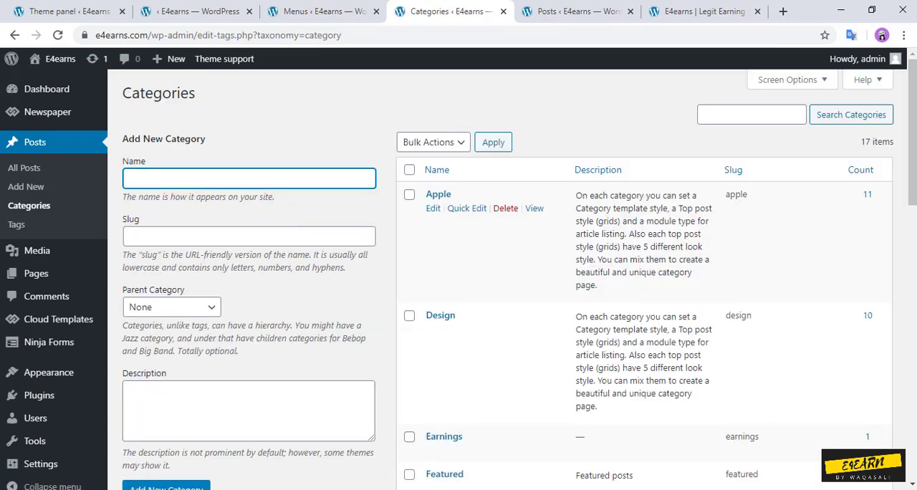
Step: Delete the categories Test, test 1 and test 2 together with a bulk action
scroll(487, 315, down, 7)
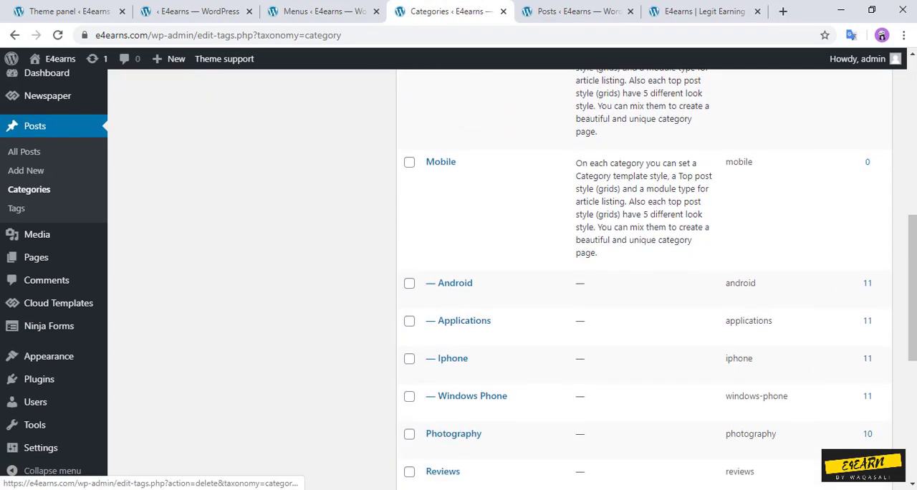
scroll(501, 287, down, 4)
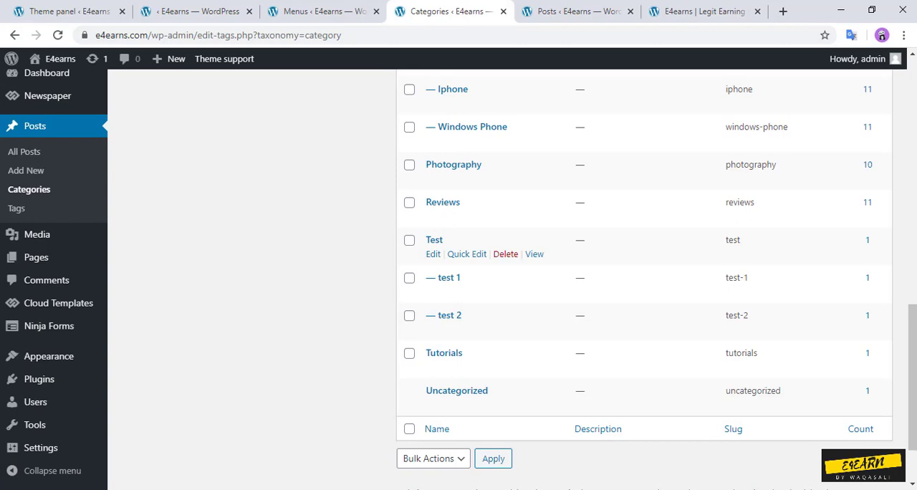
click(409, 240)
click(409, 278)
click(409, 316)
scroll(410, 319, up, 2)
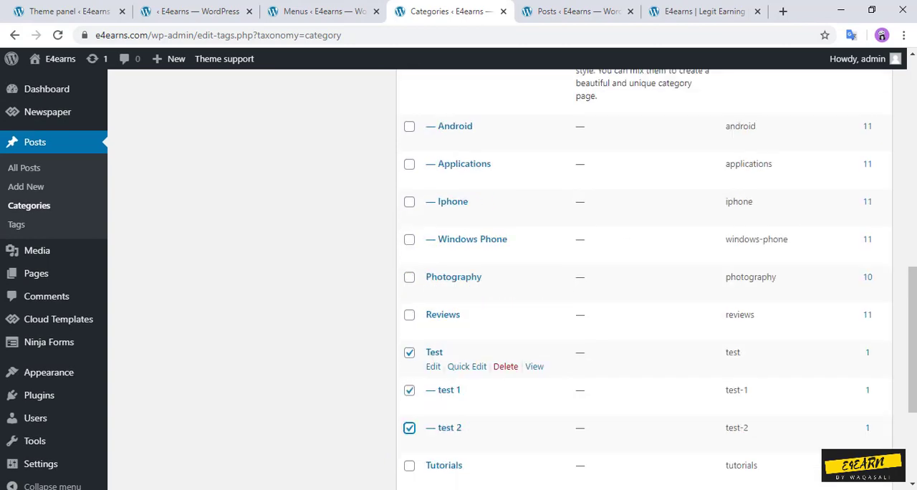
scroll(501, 286, up, 8)
click(433, 142)
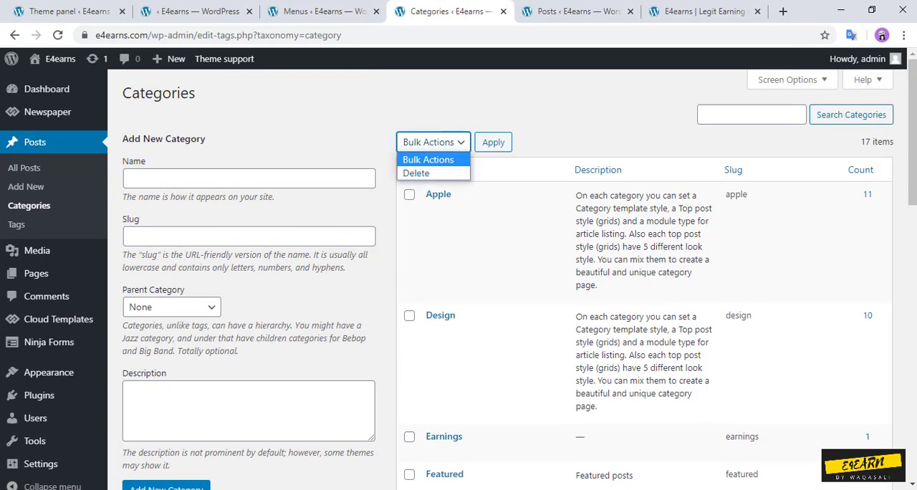
click(418, 173)
click(493, 142)
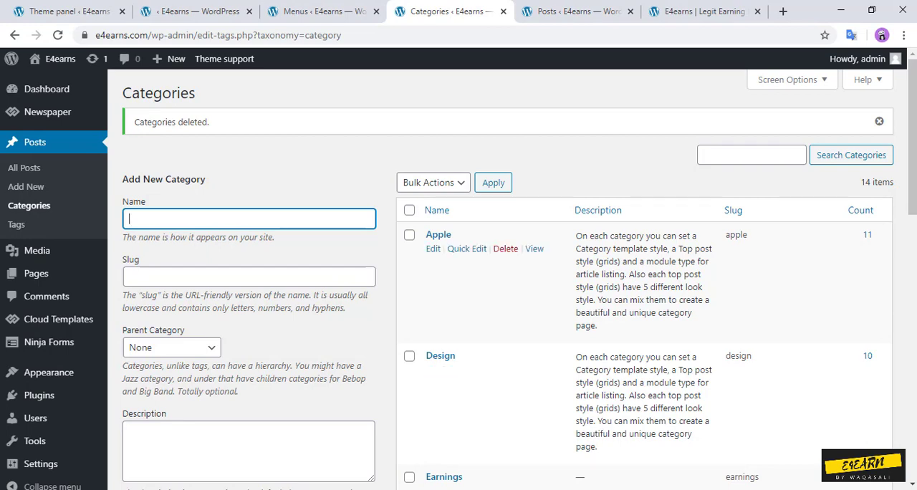
Step: Reload the live homepage and review its header menu and content
click(702, 11)
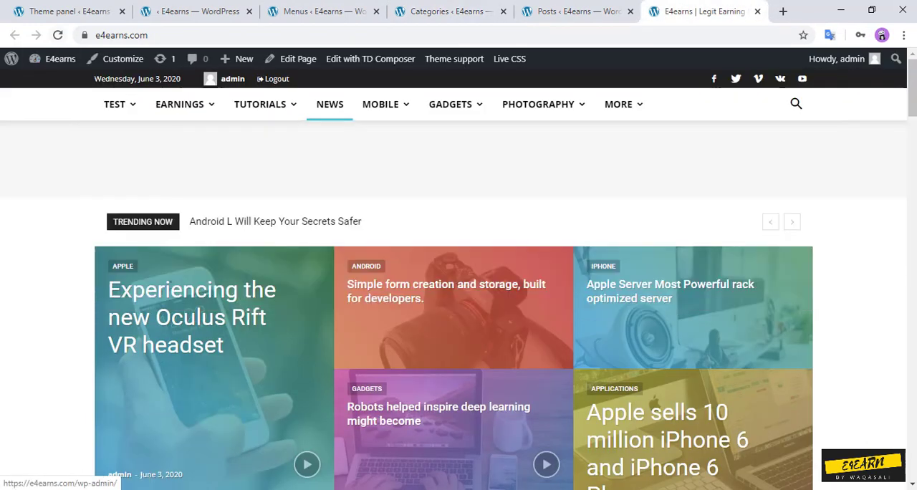
click(58, 35)
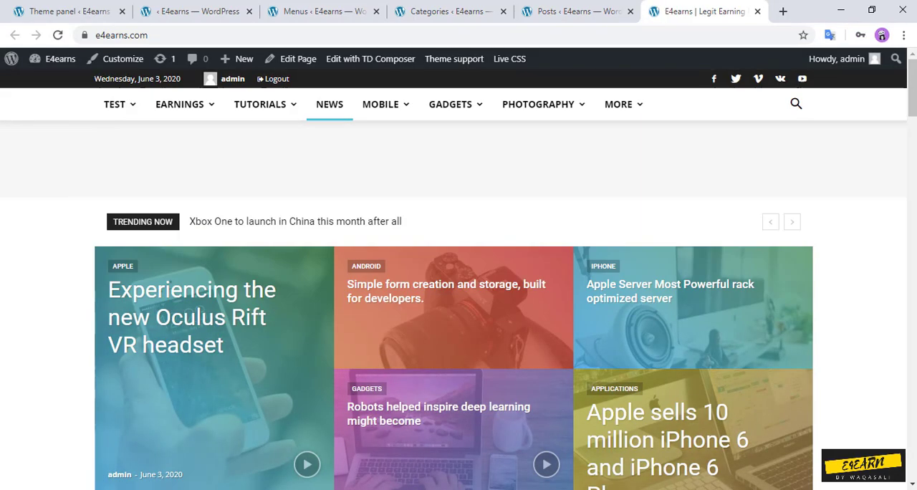
scroll(503, 268, down, 20)
scroll(504, 267, up, 20)
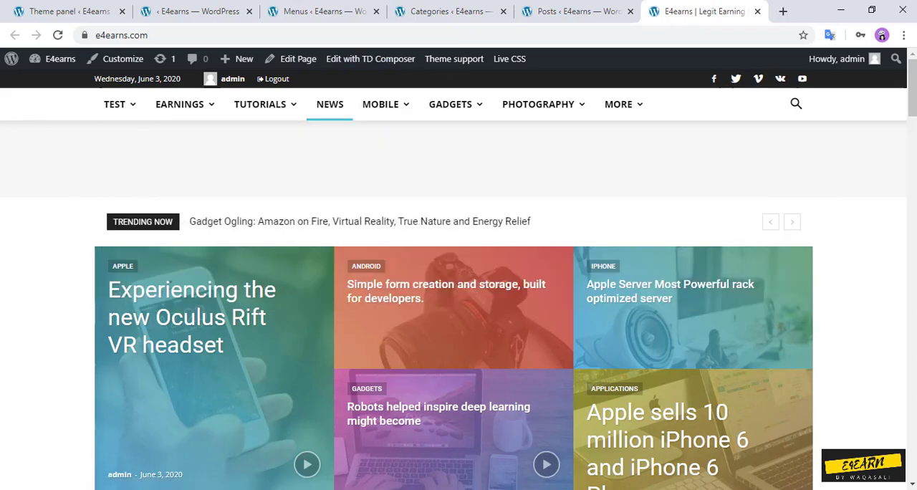
Step: Open the article "Android L Will Keep Your Secrets Safer" on the live site and examine its page layout
click(330, 105)
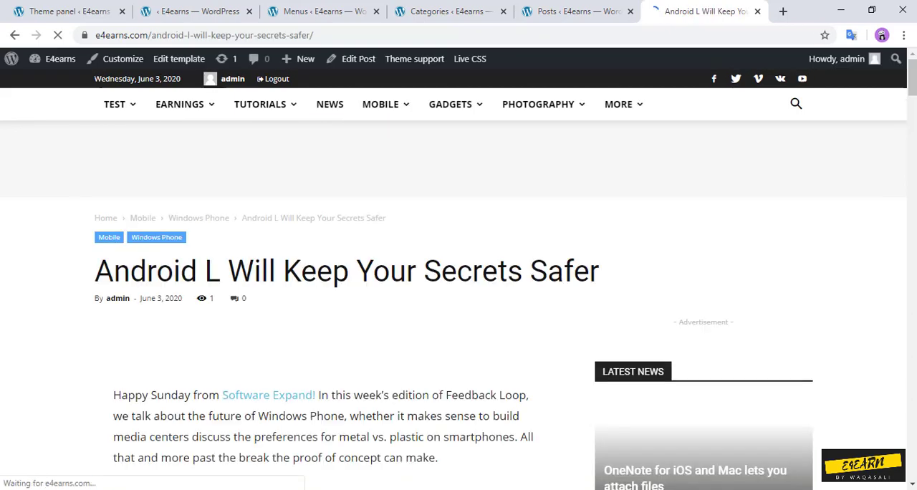
scroll(459, 286, down, 5)
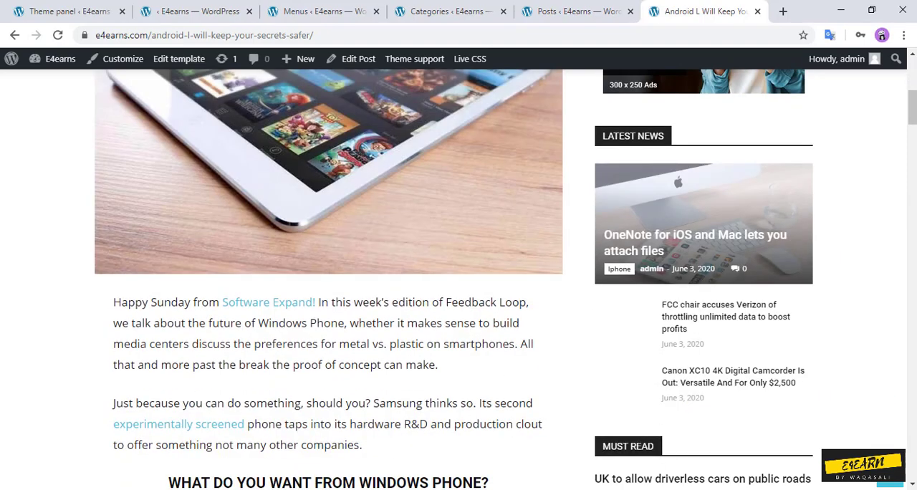
scroll(458, 279, down, 10)
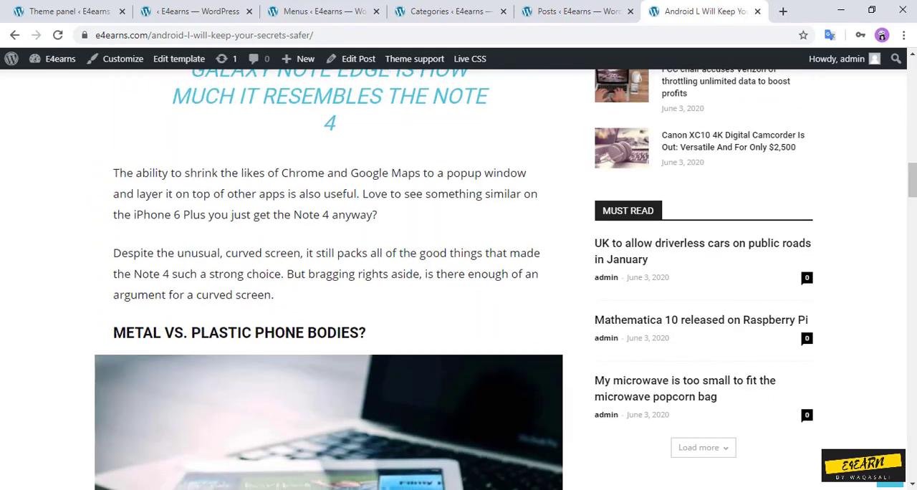
scroll(458, 279, up, 4)
Step: Open the Top Bar settings in the header section of the Newspaper theme panel and examine the available options
click(82, 12)
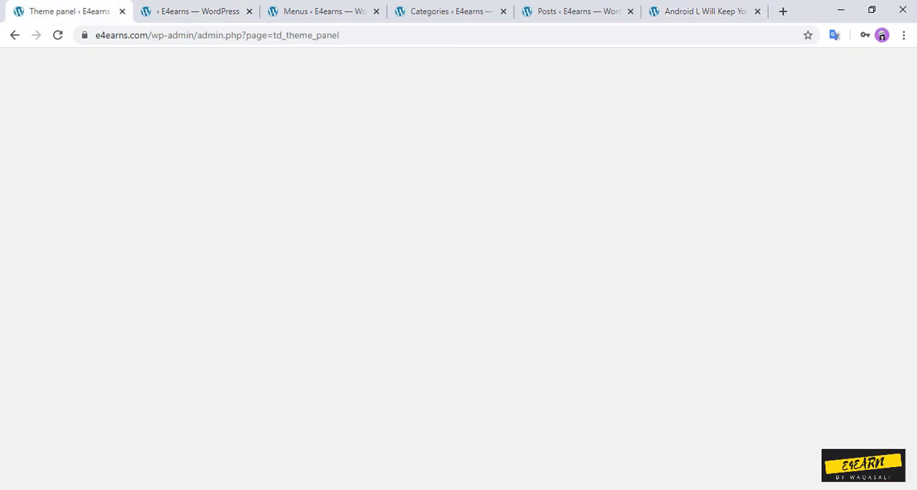
click(185, 169)
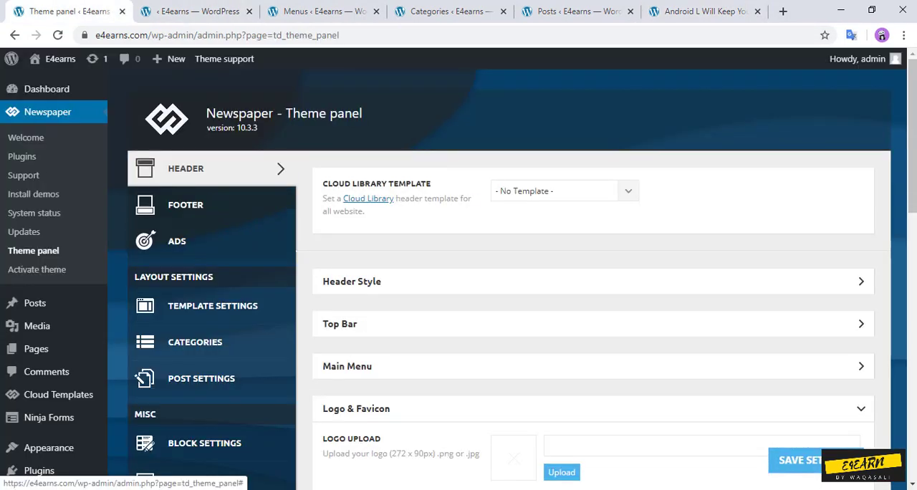
scroll(502, 287, down, 2)
click(593, 190)
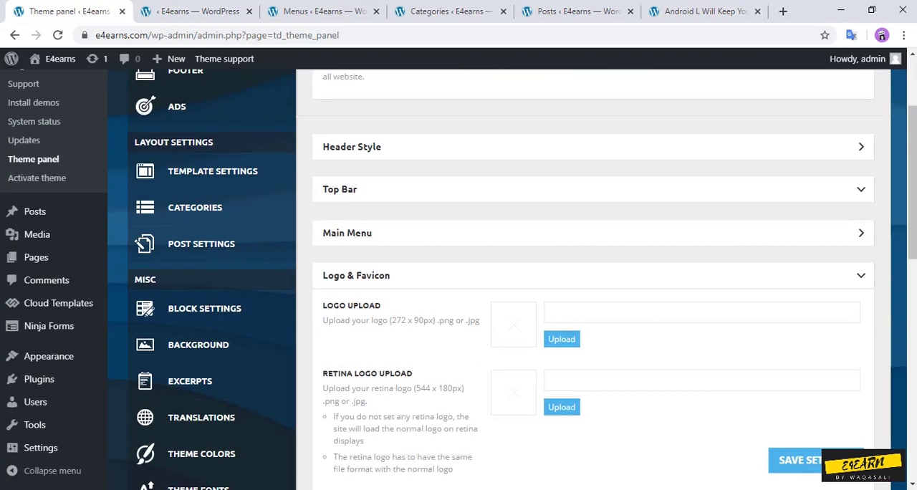
scroll(593, 287, down, 3)
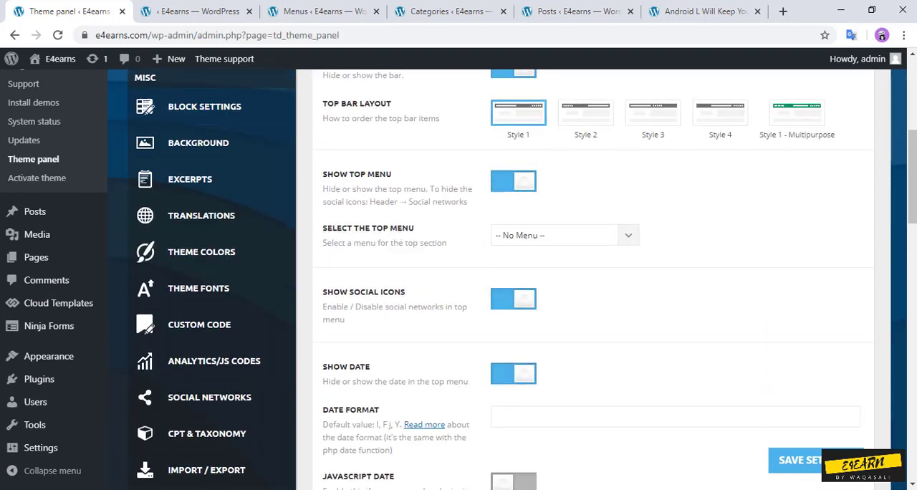
Step: Set the top bar's menu to td-demo-top-menu, save the theme settings and check the remaining Top Bar options
click(565, 235)
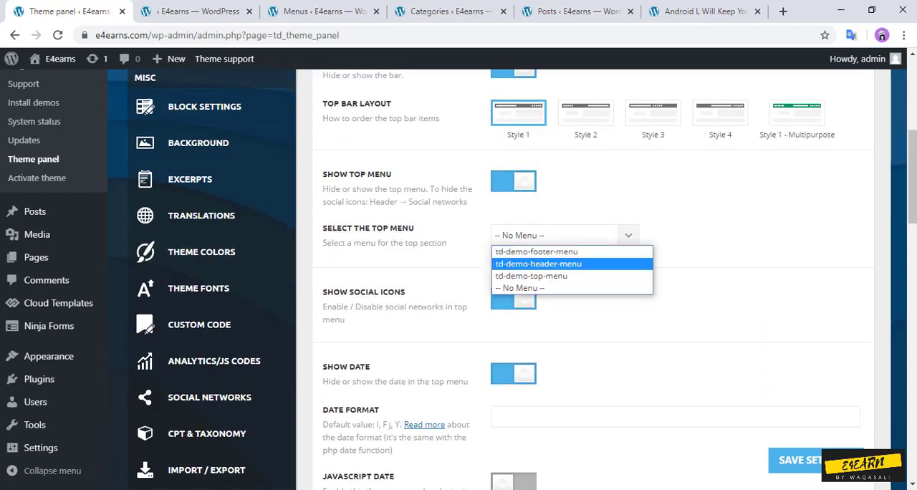
click(547, 275)
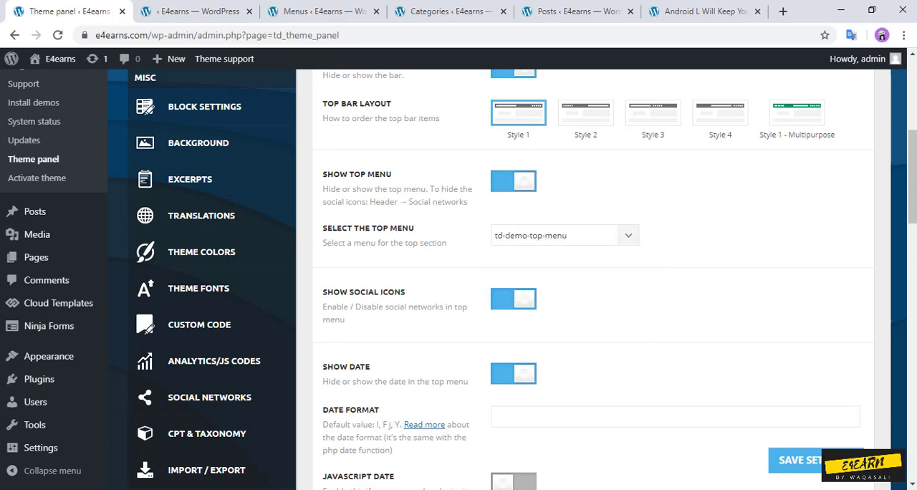
scroll(593, 286, down, 2)
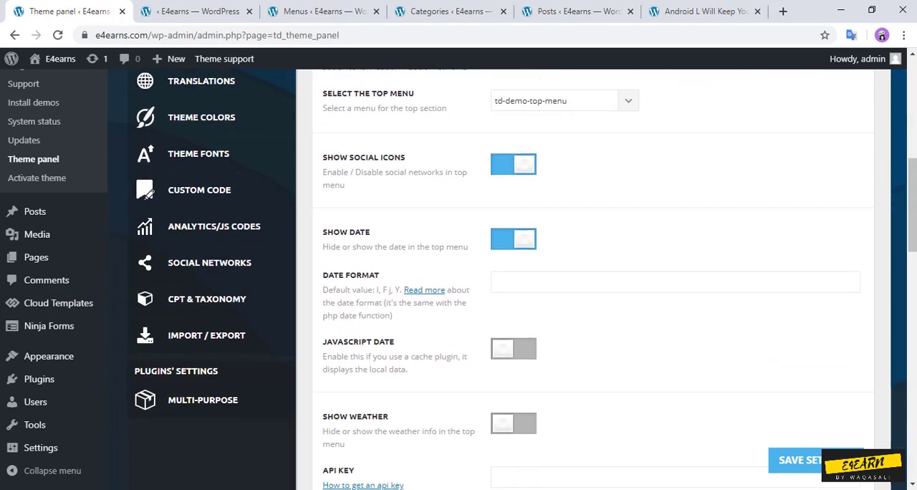
click(815, 461)
scroll(592, 286, down, 7)
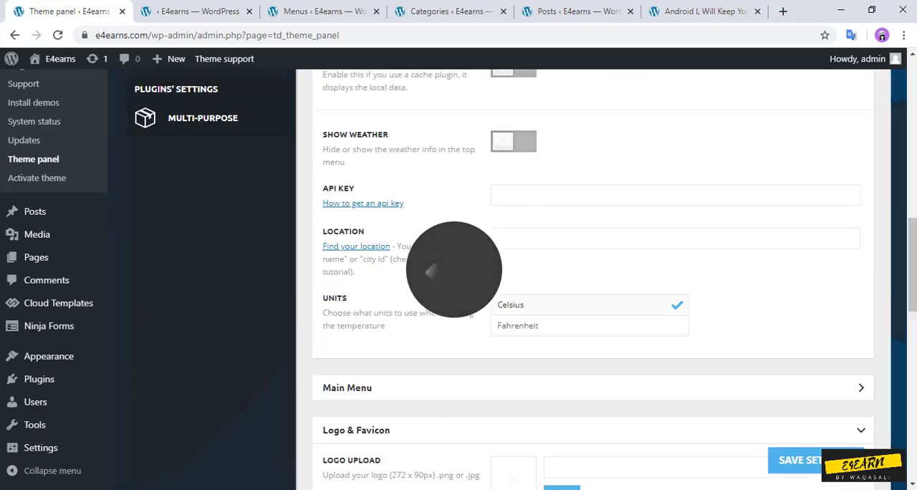
scroll(593, 286, up, 7)
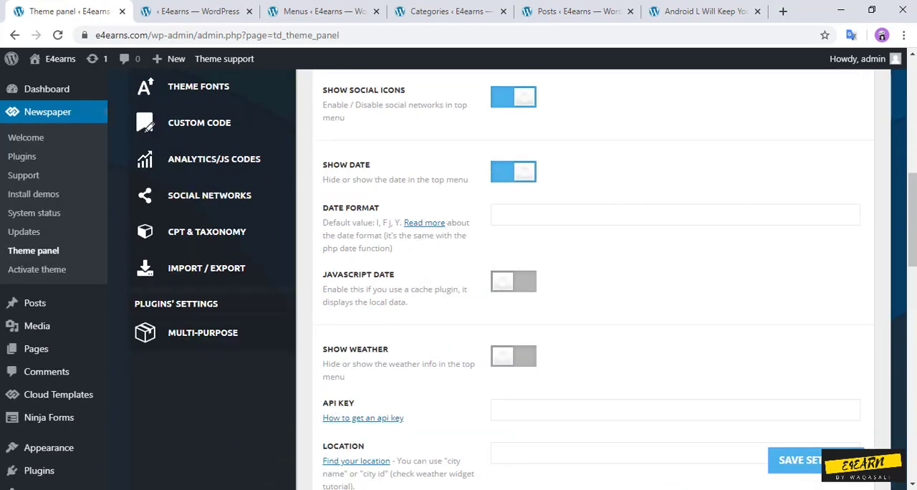
scroll(593, 287, up, 1)
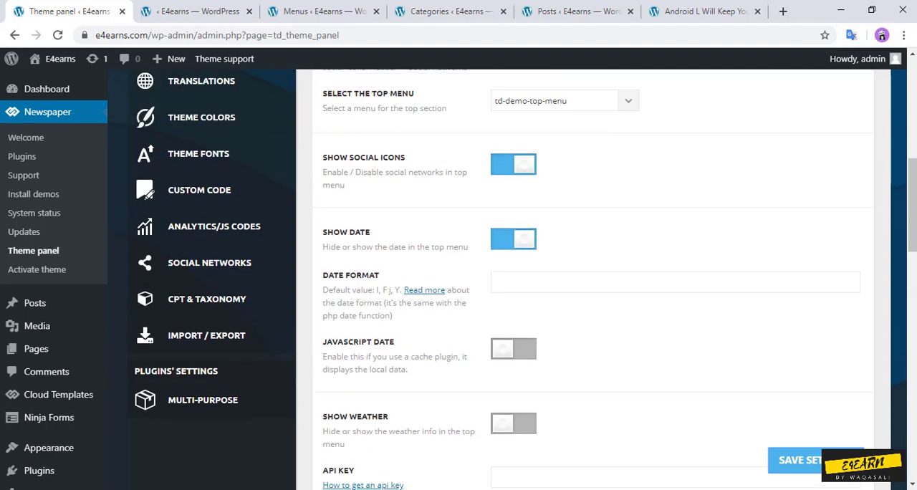
Step: Close the browser tabs showing the Posts, Categories and Menus admin pages
click(704, 12)
scroll(458, 294, up, 8)
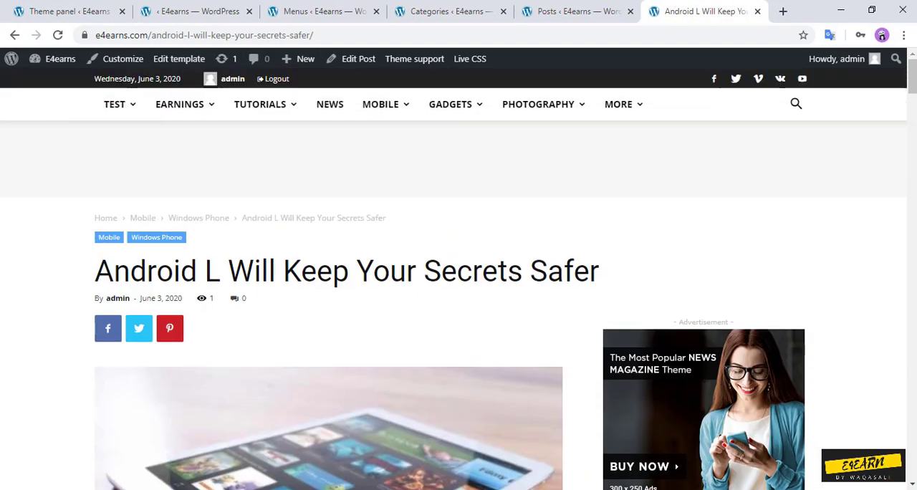
click(587, 11)
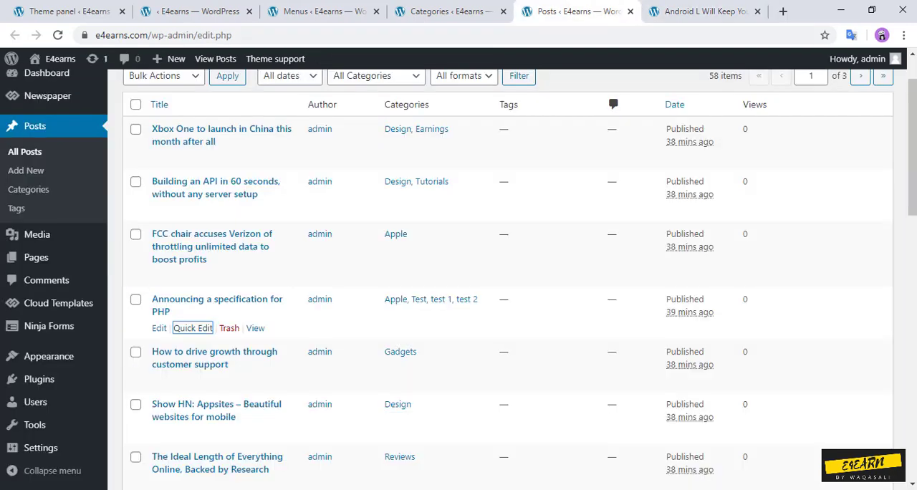
click(630, 12)
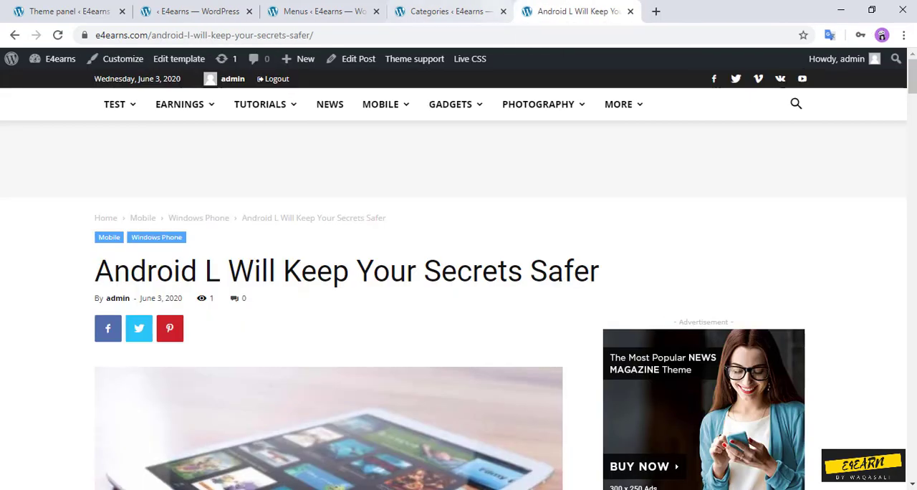
click(448, 12)
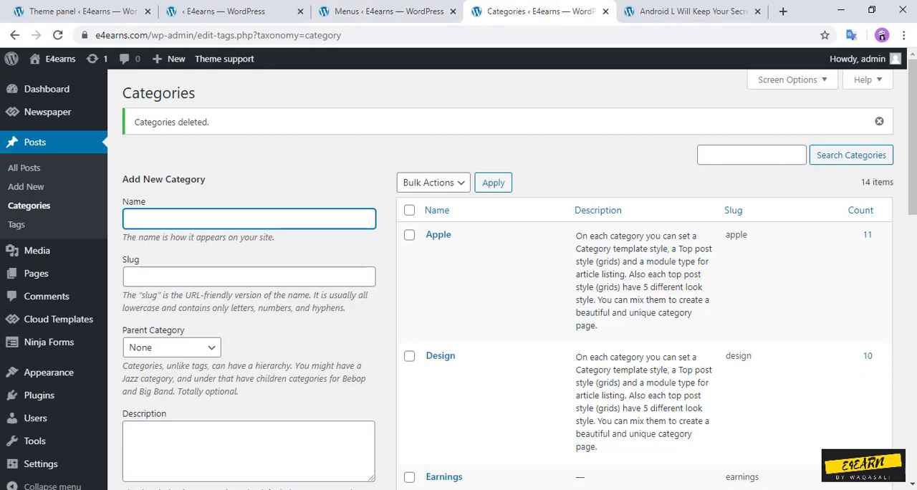
click(606, 11)
click(386, 12)
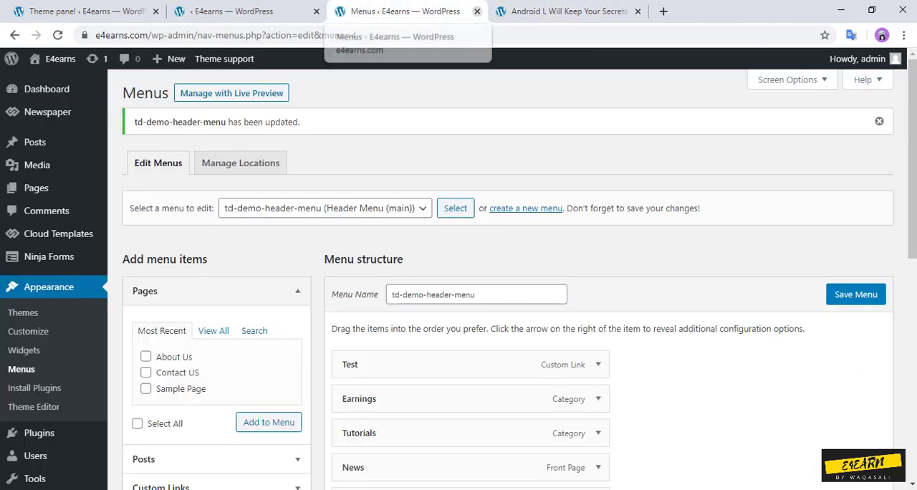
click(477, 12)
Step: Place the page composer tab before the Theme panel tab and return to the Theme panel
click(236, 11)
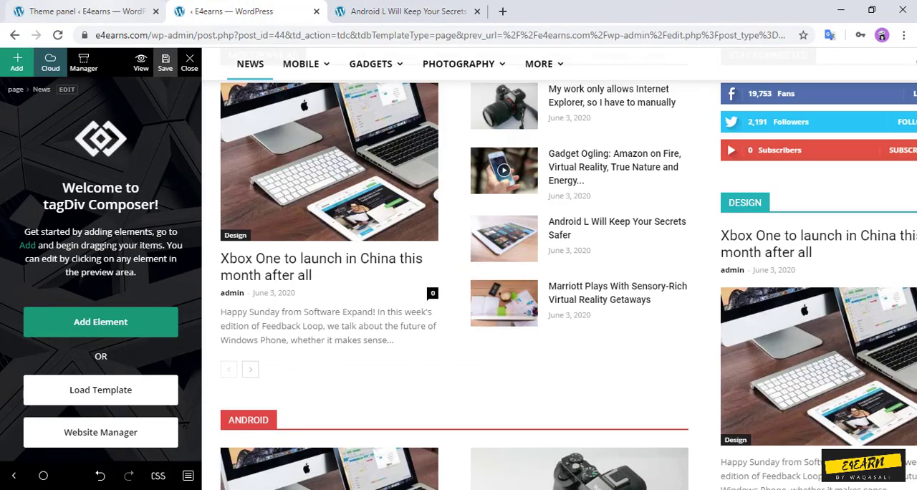
click(85, 12)
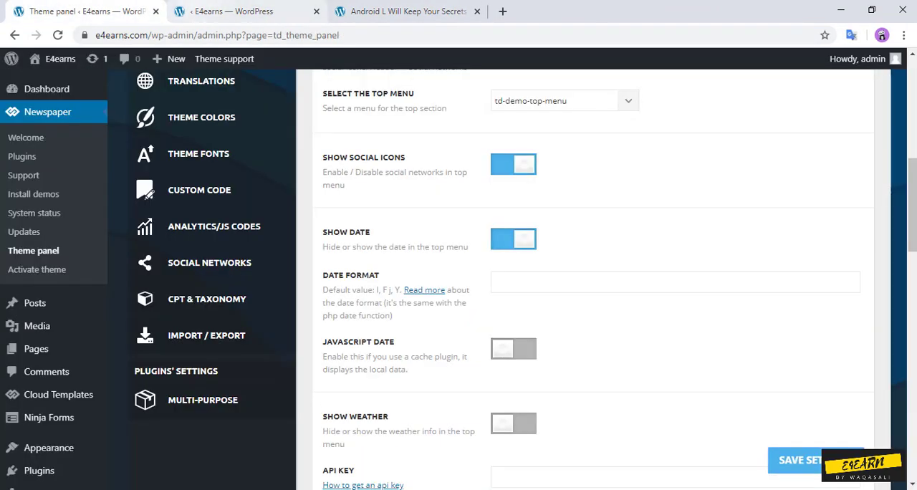
drag(236, 11, 115, 12)
click(229, 11)
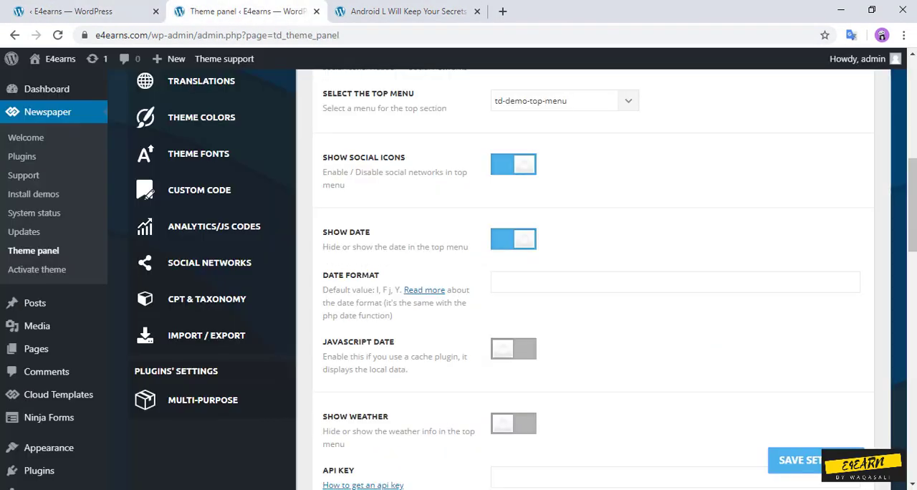
Step: Switch the top bar's date display off and back on, and save the theme settings
click(513, 239)
click(514, 239)
scroll(514, 240, down, 4)
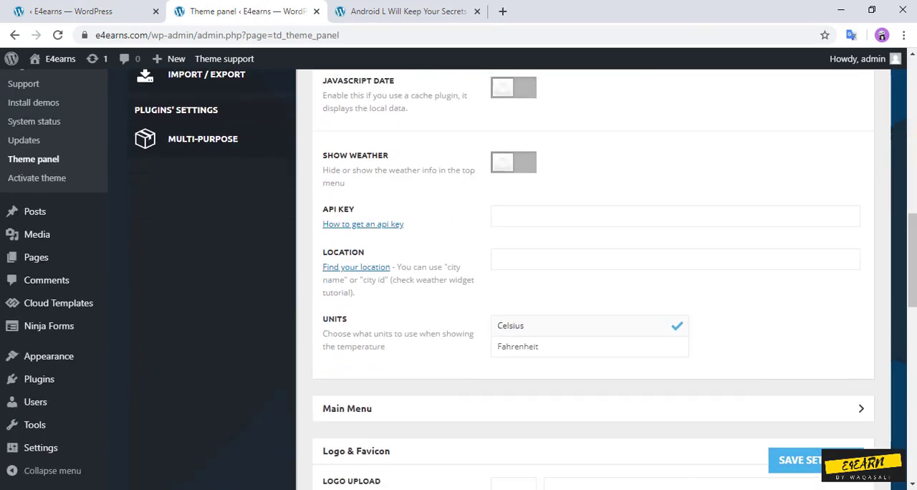
scroll(527, 279, down, 2)
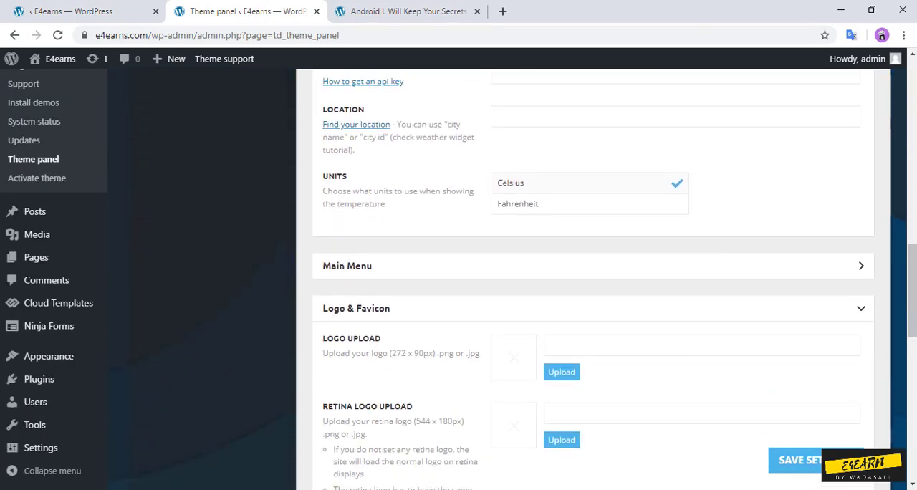
click(831, 461)
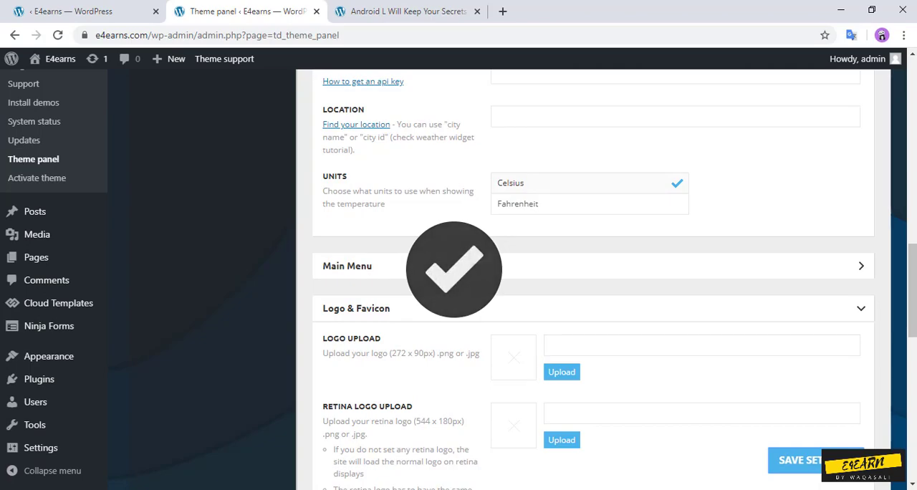
Step: Collapse the Top Bar section and examine the header's Main Menu options and the theme's Footer settings
scroll(830, 461, up, 1)
scroll(831, 460, up, 9)
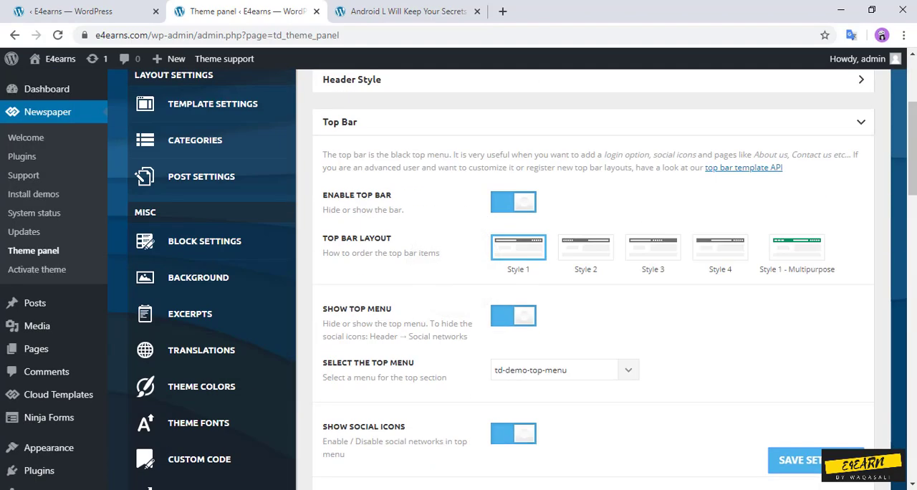
click(861, 121)
click(860, 164)
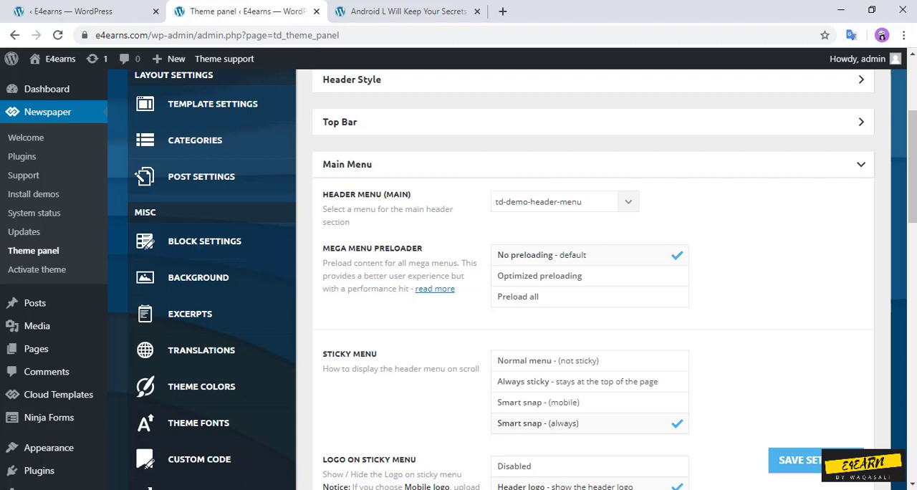
scroll(512, 279, down, 4)
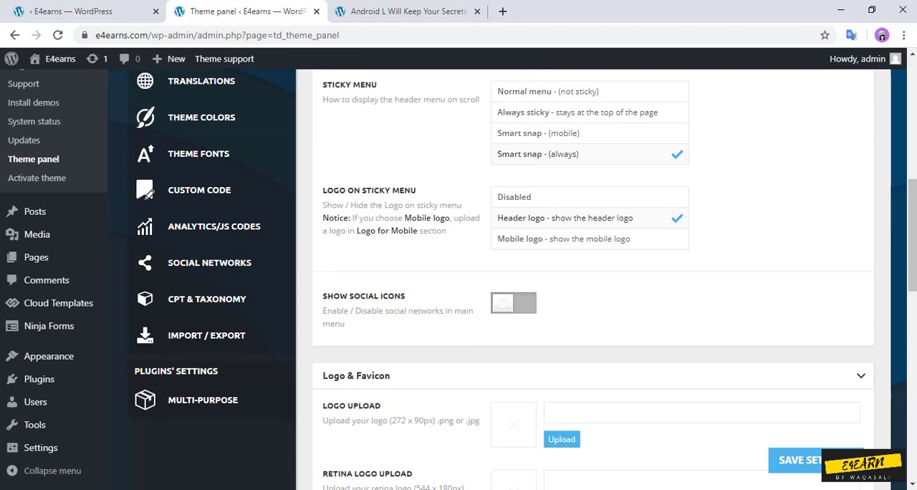
scroll(512, 280, down, 6)
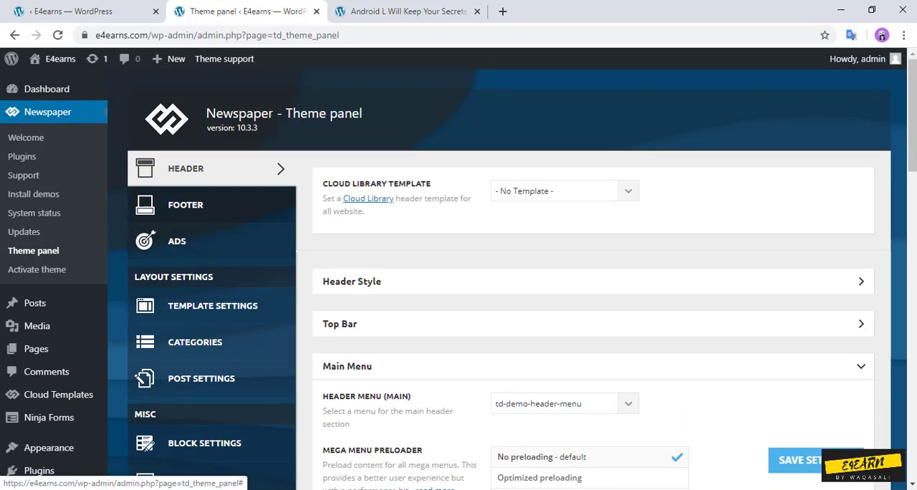
click(186, 205)
scroll(207, 308, down, 1)
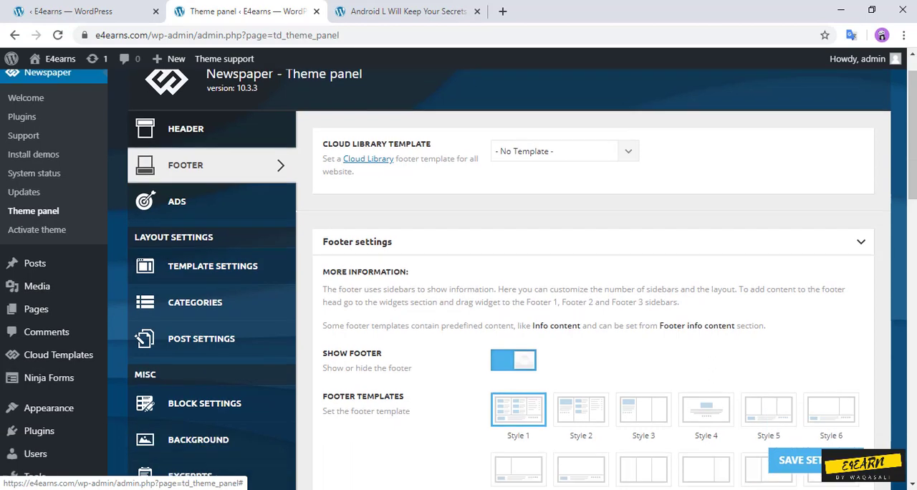
Step: In the theme's Featured images post settings, disable Show Featured Image and Featured Image Placeholder, and save
click(201, 310)
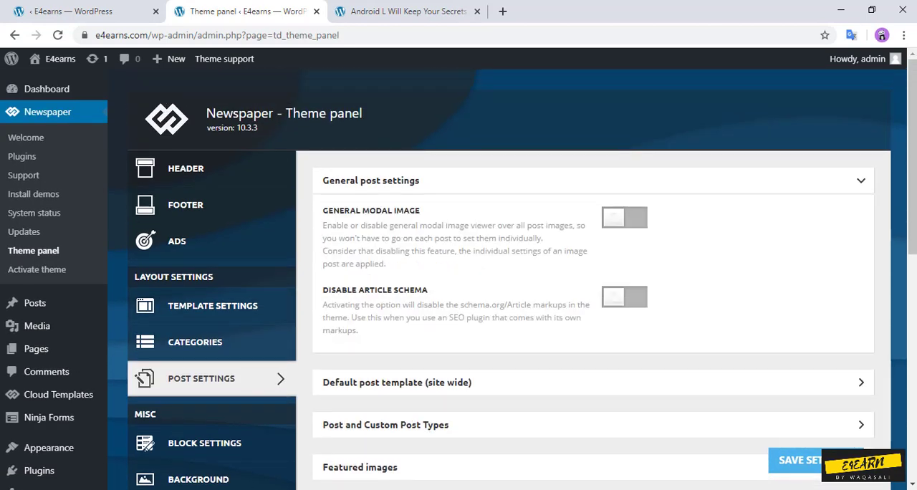
click(593, 180)
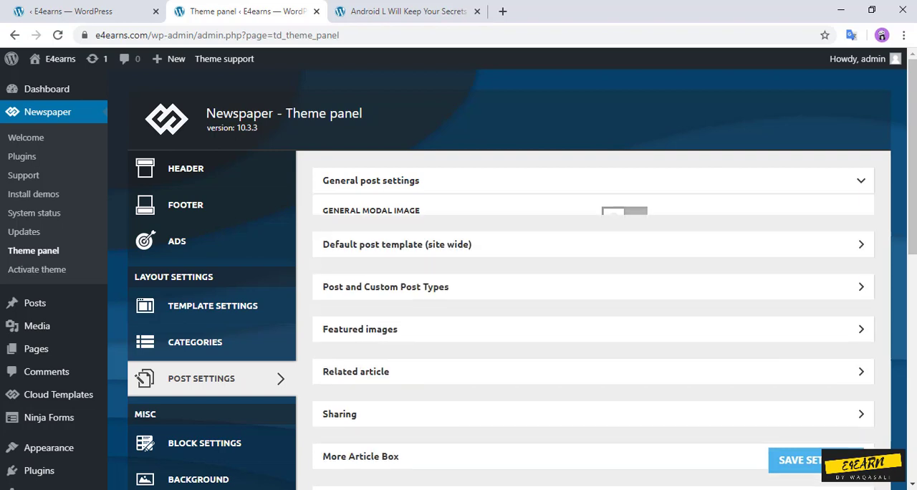
key(F5)
scroll(593, 286, down, 1)
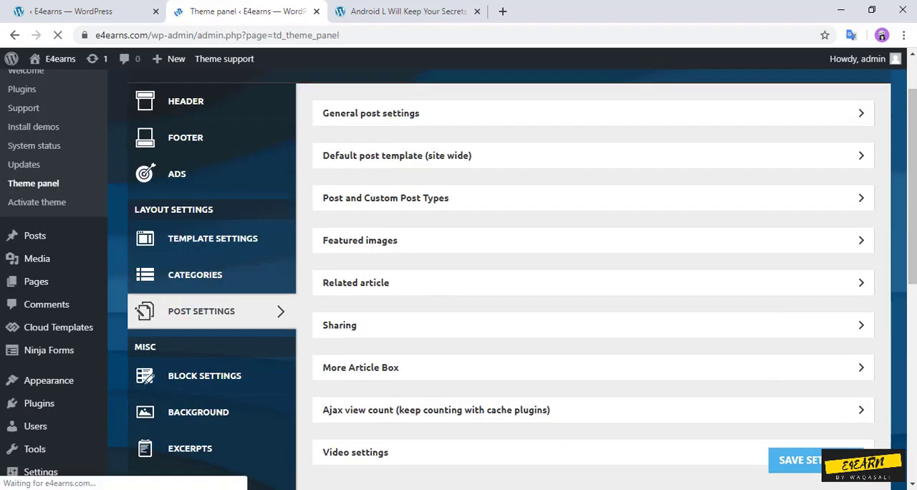
click(593, 240)
click(514, 277)
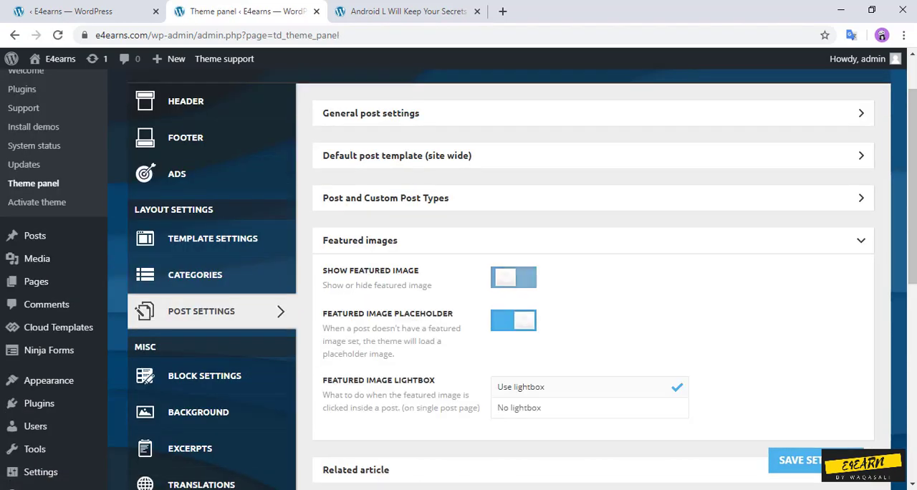
click(513, 320)
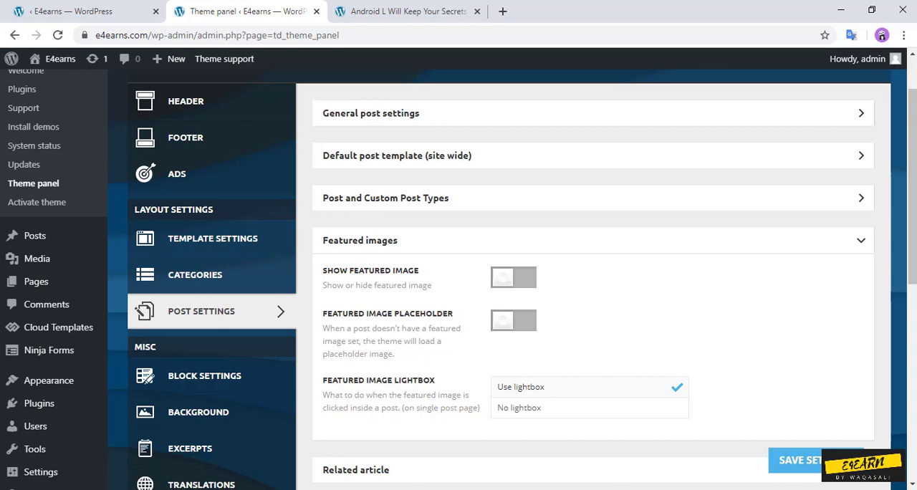
click(834, 460)
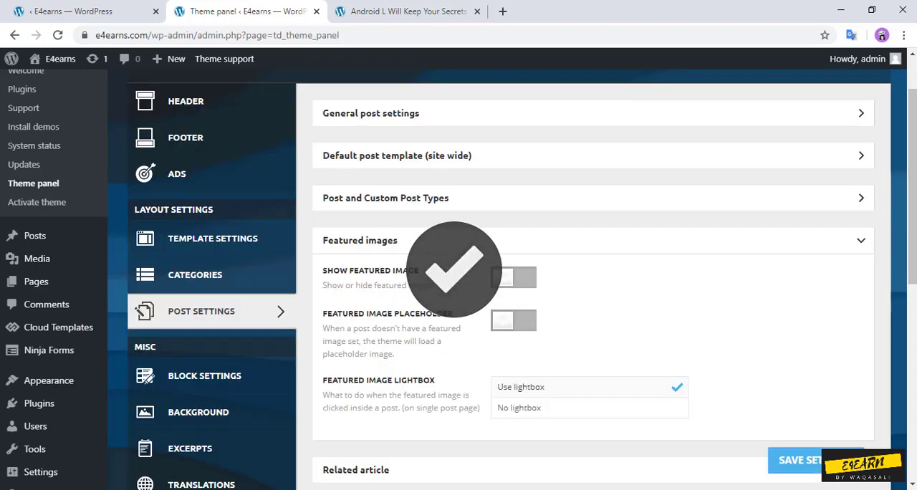
Step: Expand the Related article post settings and examine the display, type and count options
scroll(512, 279, down, 3)
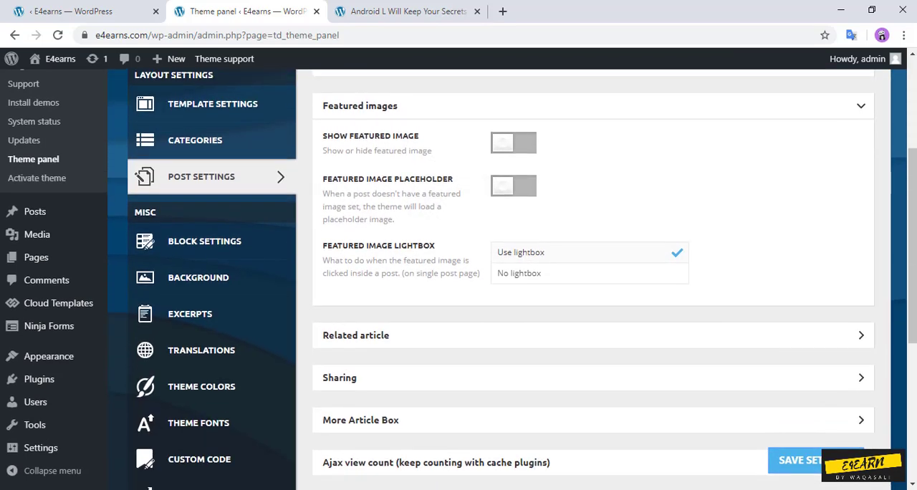
click(592, 335)
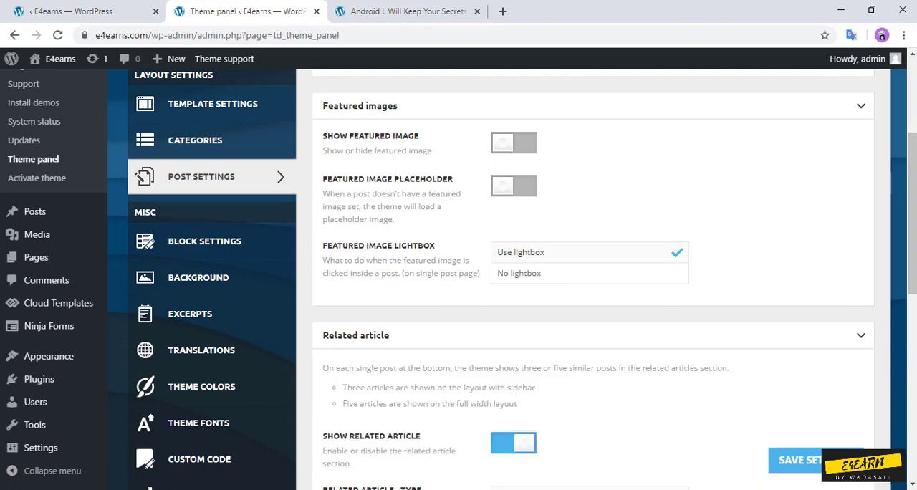
scroll(592, 335, down, 2)
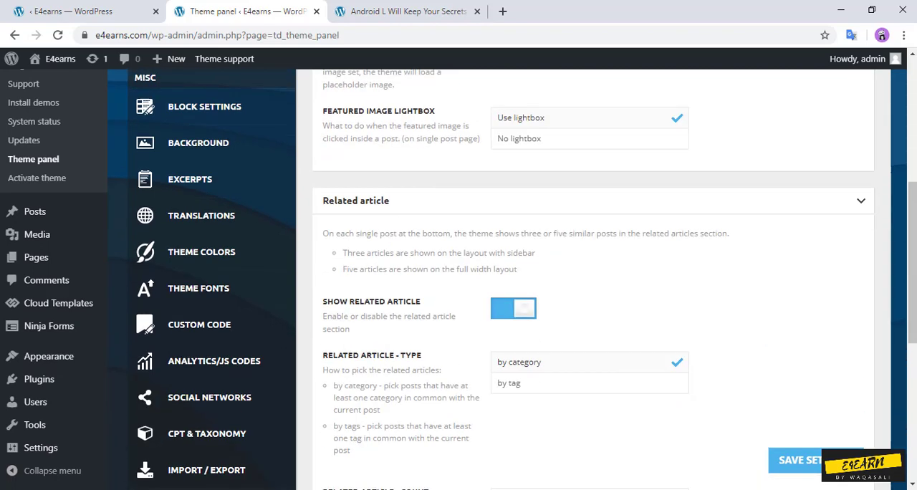
scroll(512, 279, down, 1)
scroll(592, 279, down, 2)
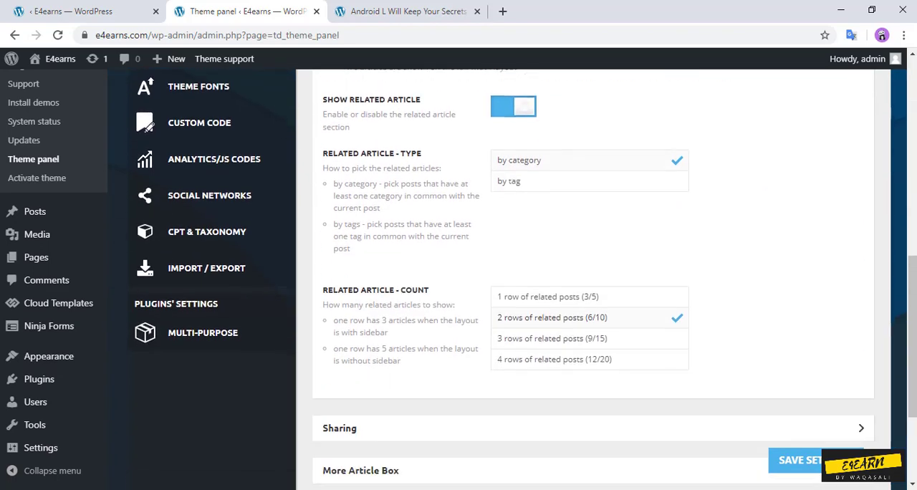
scroll(592, 279, down, 1)
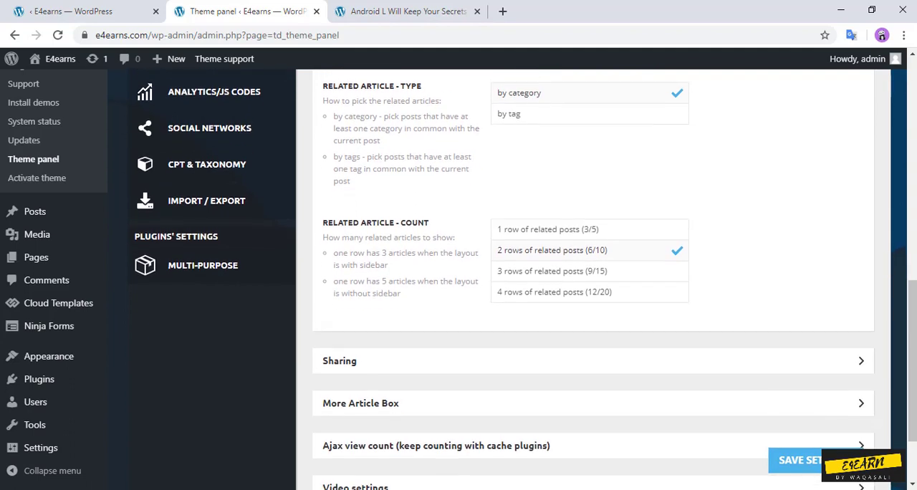
Step: Expand the Sharing post settings and examine the top and bottom article sharing options and button styles
click(592, 361)
scroll(593, 361, down, 3)
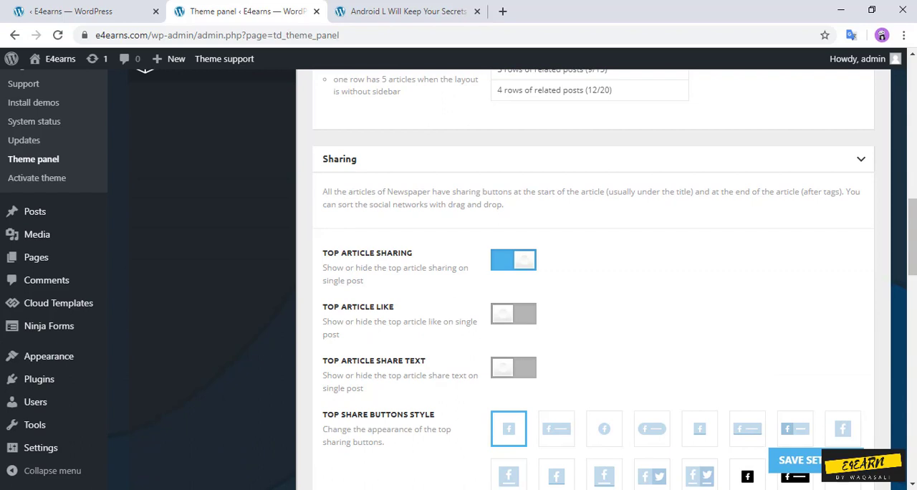
scroll(592, 279, down, 3)
scroll(592, 279, down, 2)
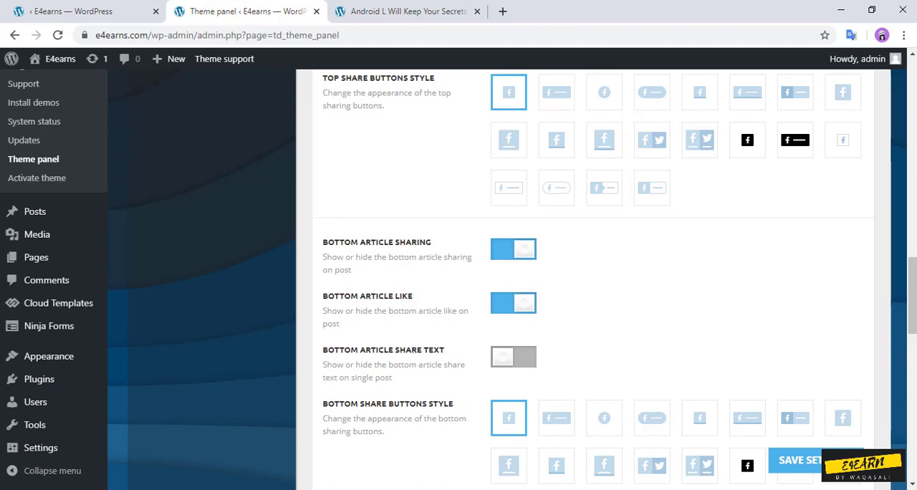
Step: Examine the share buttons and related articles at the end of the published Android L post
click(408, 11)
scroll(401, 308, down, 10)
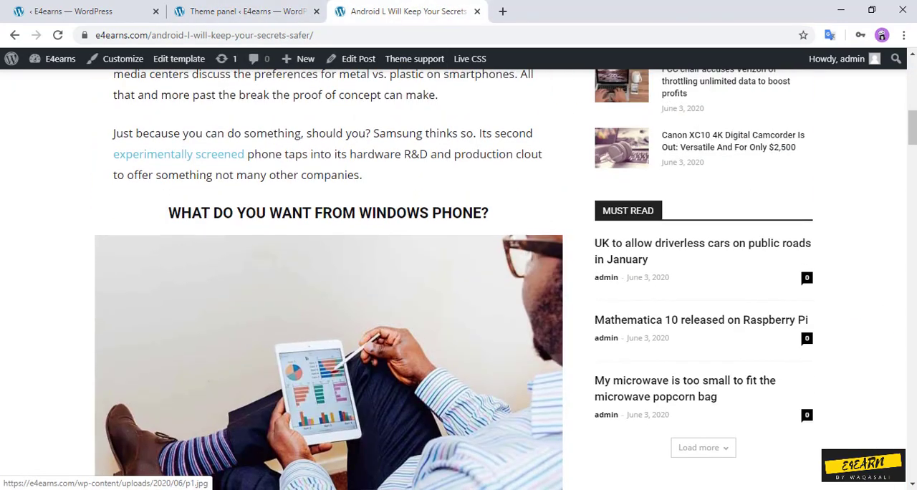
scroll(329, 280, down, 15)
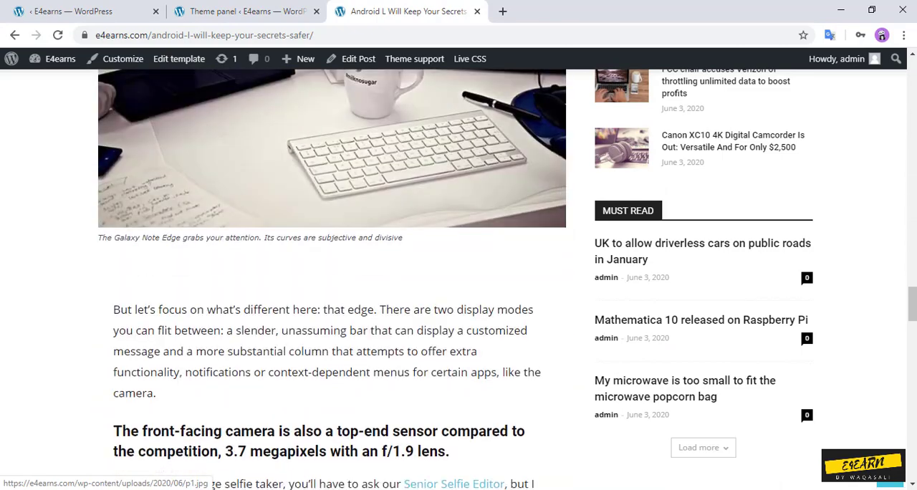
scroll(330, 280, down, 15)
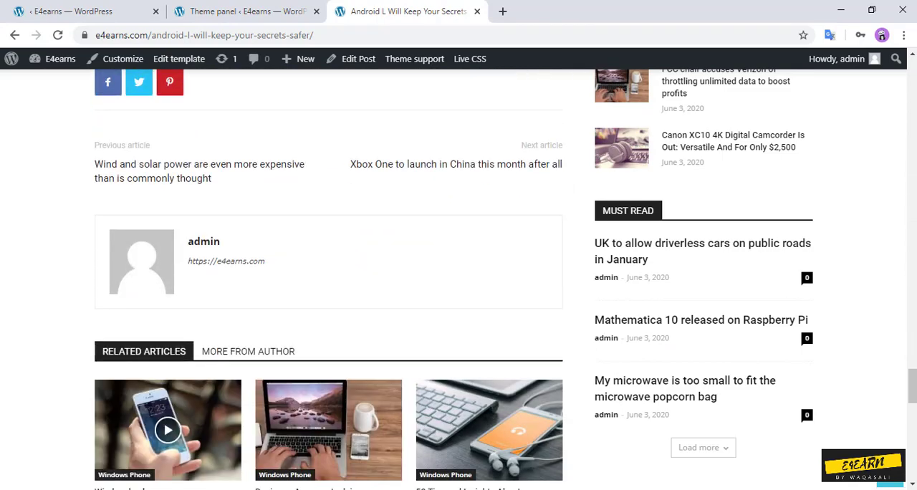
scroll(329, 280, up, 2)
click(243, 11)
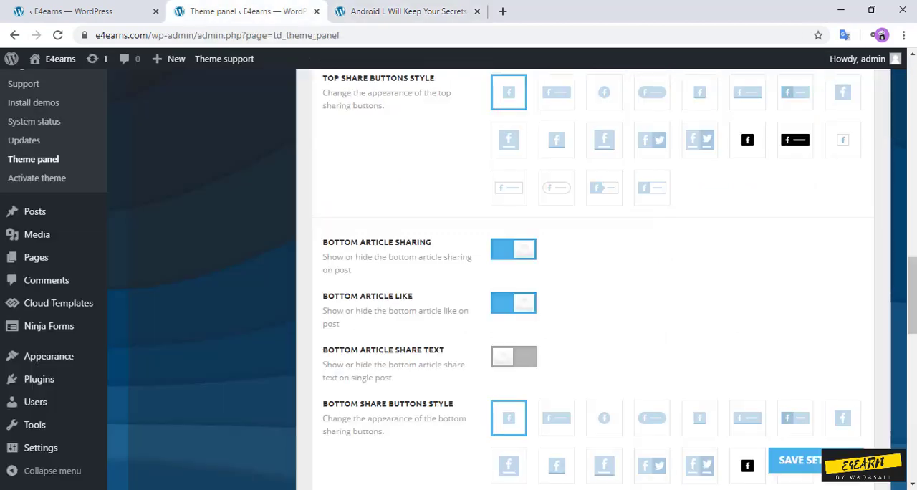
Step: Enable linkedin, reddit, mail, print, tumblr and telegram among the social share networks and save the theme settings
scroll(586, 287, down, 5)
scroll(585, 287, down, 3)
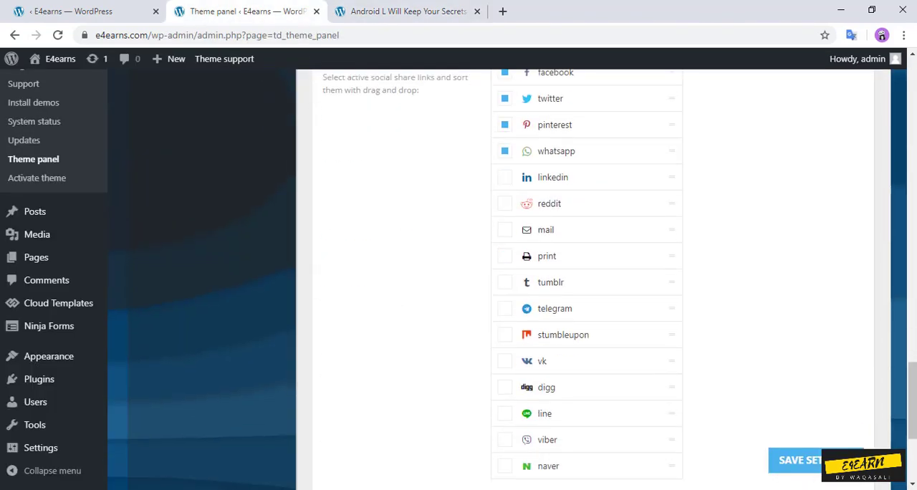
scroll(586, 287, up, 1)
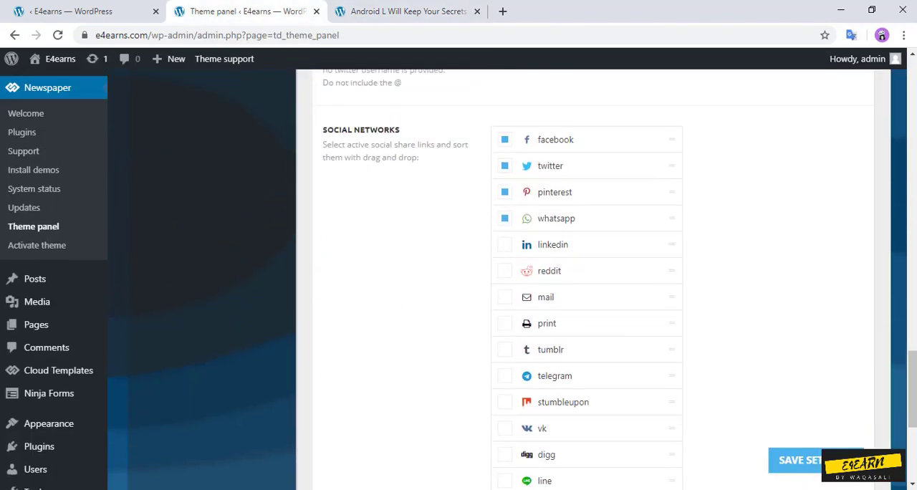
click(504, 244)
click(504, 271)
click(505, 297)
click(504, 322)
click(504, 350)
click(504, 375)
click(796, 460)
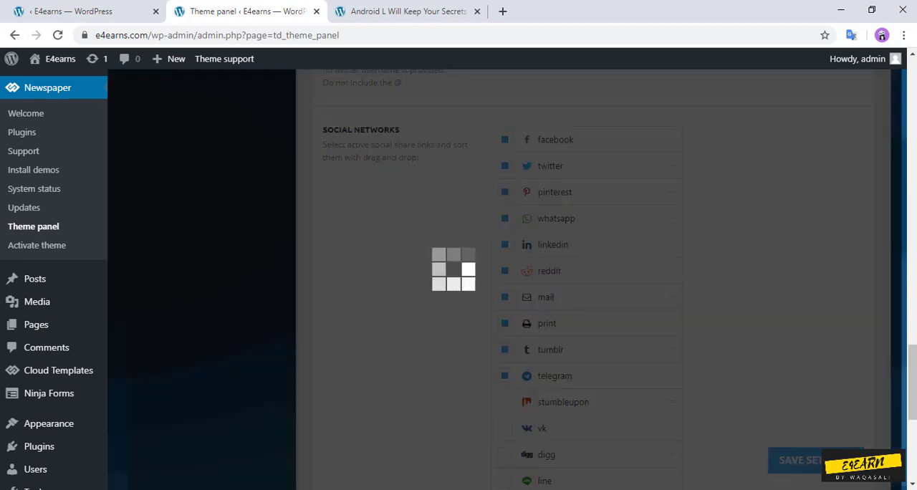
Step: Reload the Android L post and check its share buttons below the article
click(408, 11)
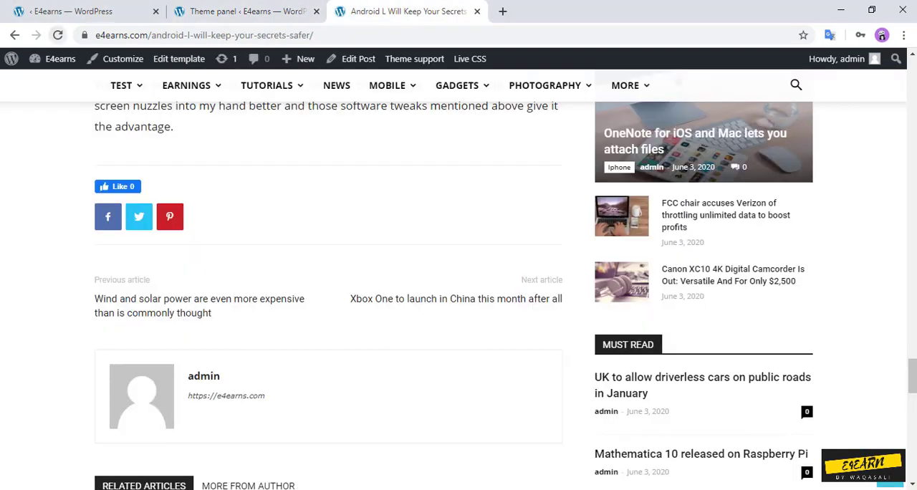
click(58, 36)
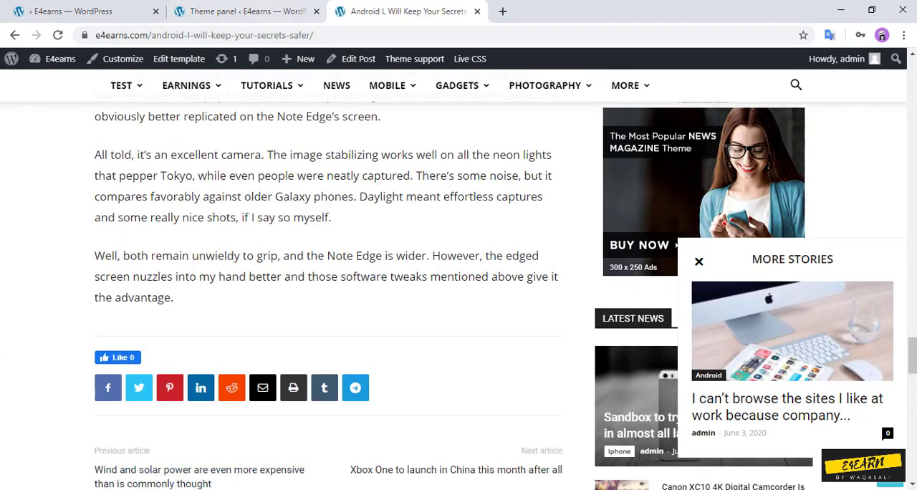
click(223, 12)
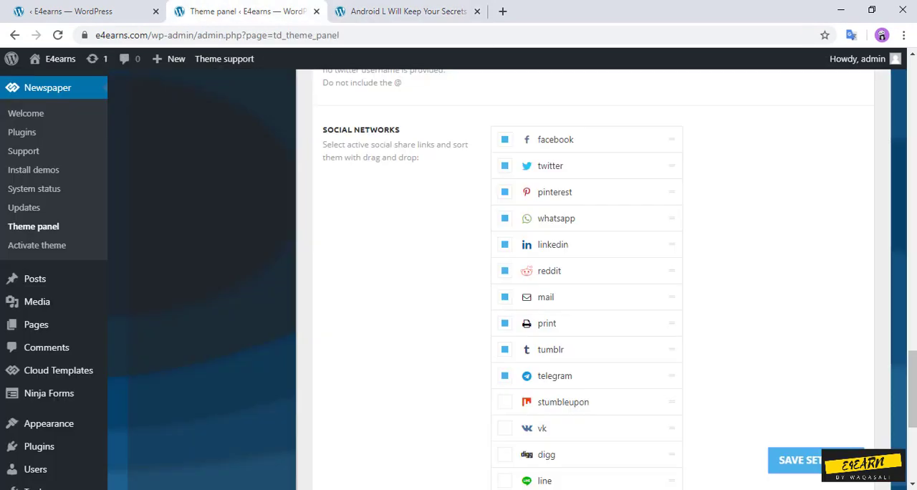
Step: Disable telegram, print and mail in the social share networks and save the theme settings
click(505, 376)
click(504, 323)
click(505, 298)
scroll(586, 279, down, 2)
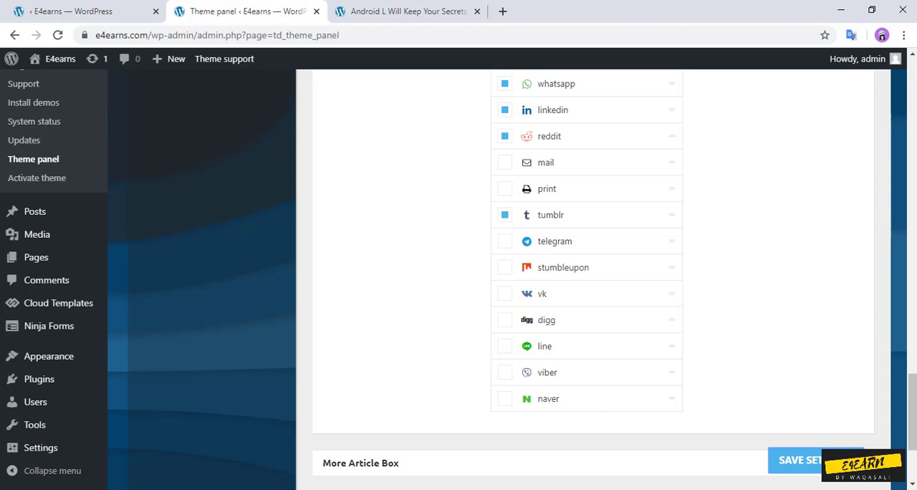
click(505, 242)
click(505, 241)
click(816, 460)
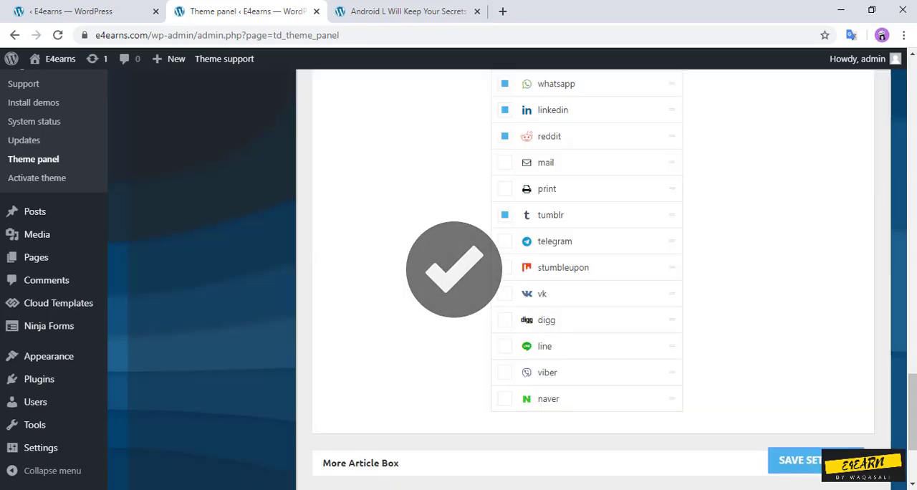
Step: Review the Sharing and Featured images post settings against the published Android L post
scroll(458, 279, up, 2)
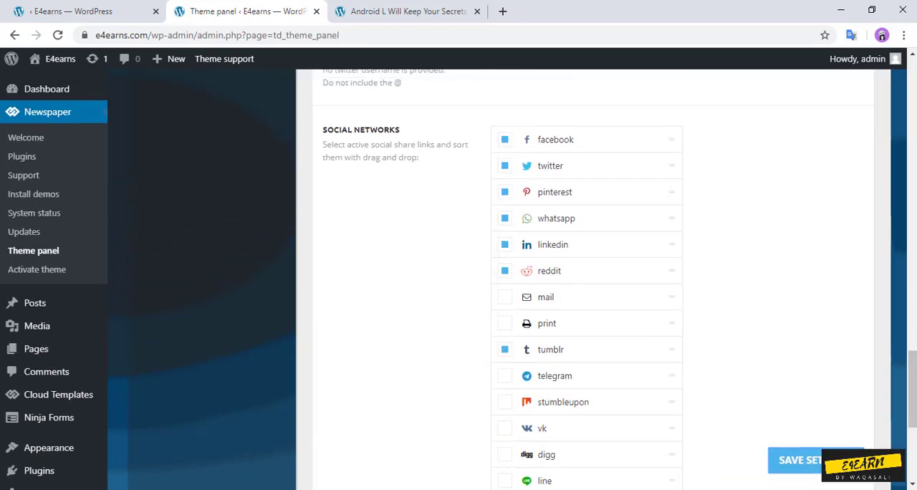
scroll(584, 279, up, 10)
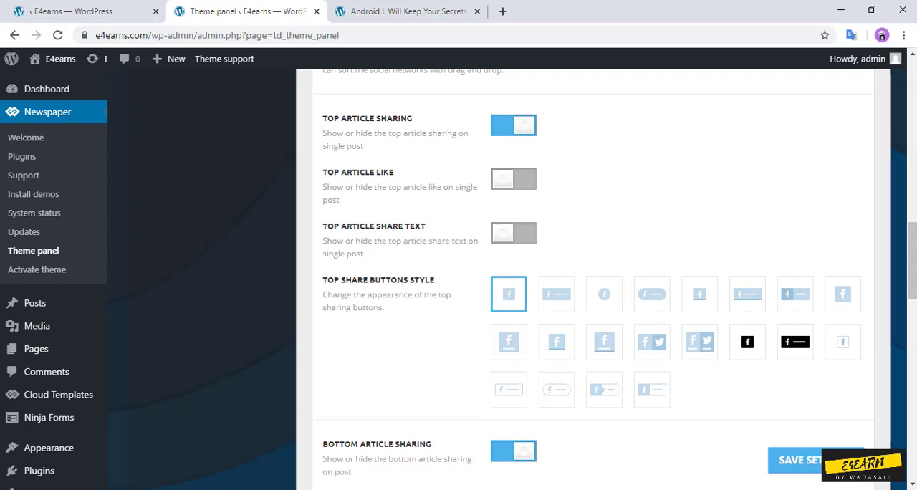
scroll(584, 279, down, 1)
scroll(584, 279, up, 11)
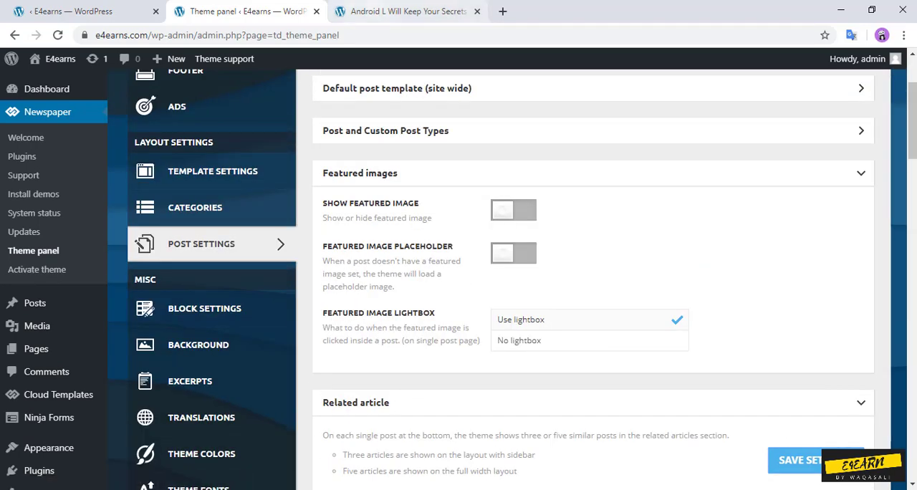
click(408, 11)
click(248, 11)
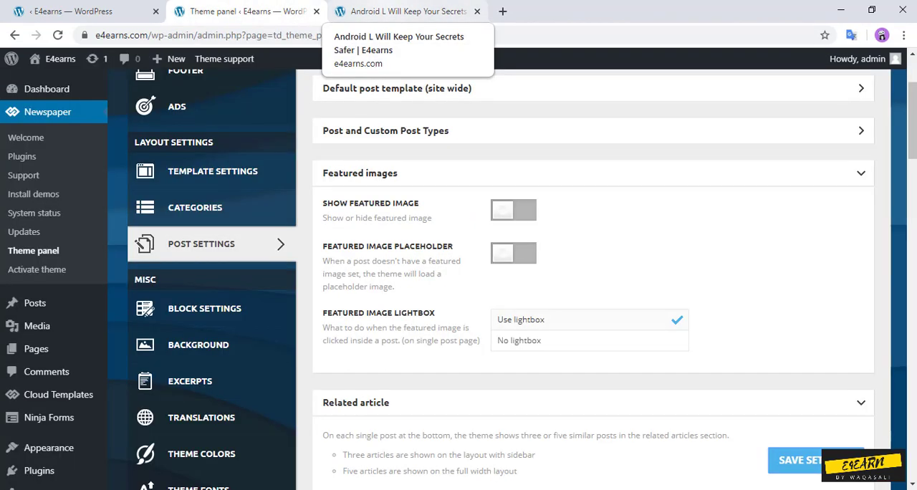
click(401, 11)
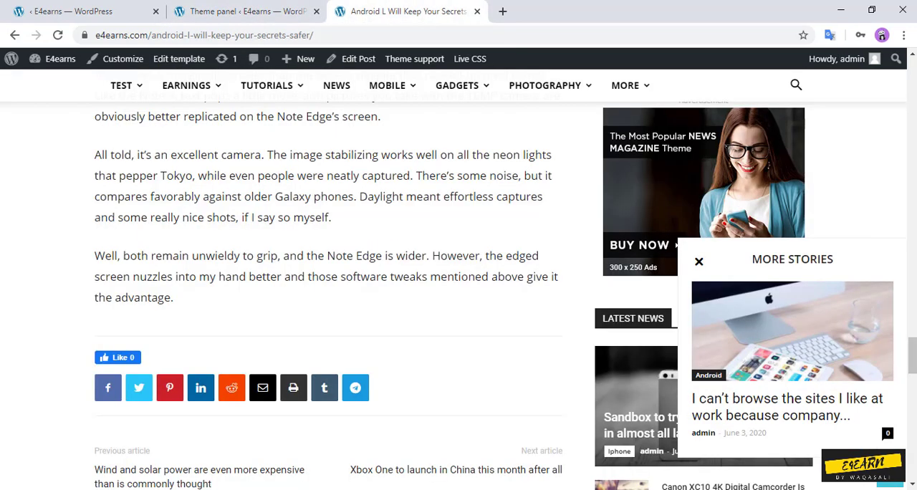
click(243, 12)
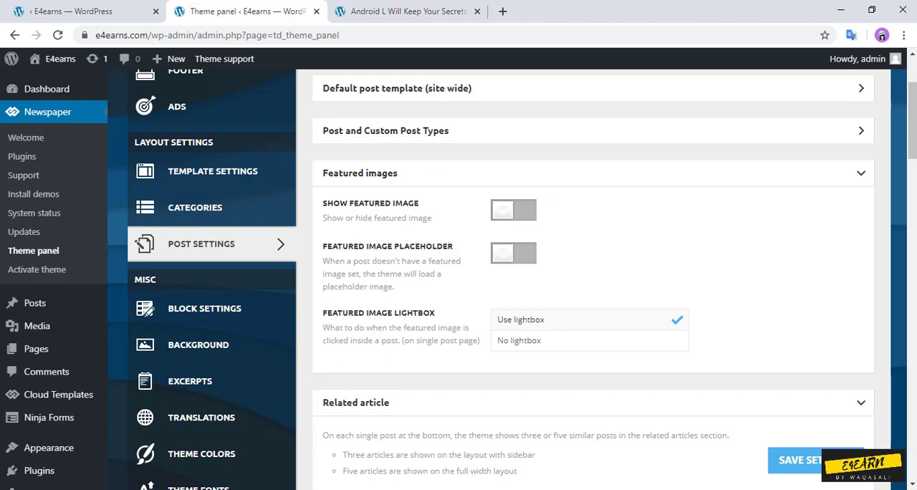
Step: Open the Theme Colors settings and examine the header, footer and content color sections
scroll(459, 280, down, 2)
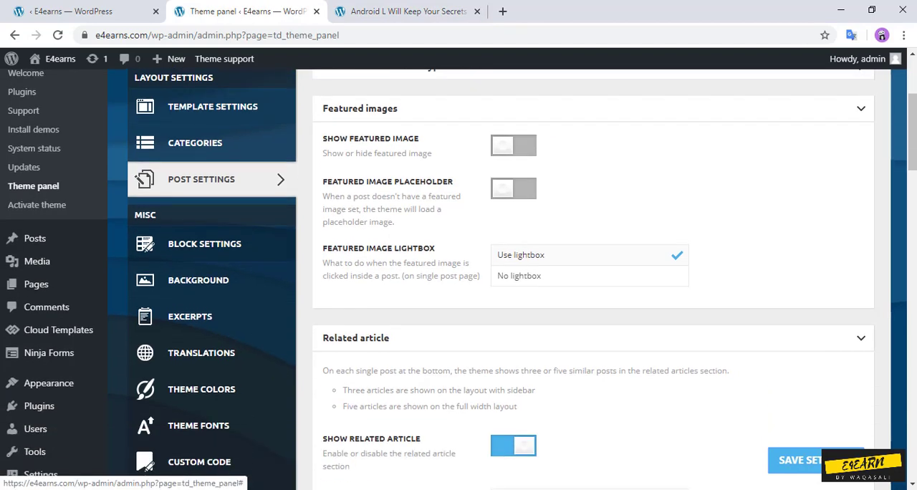
scroll(458, 280, down, 1)
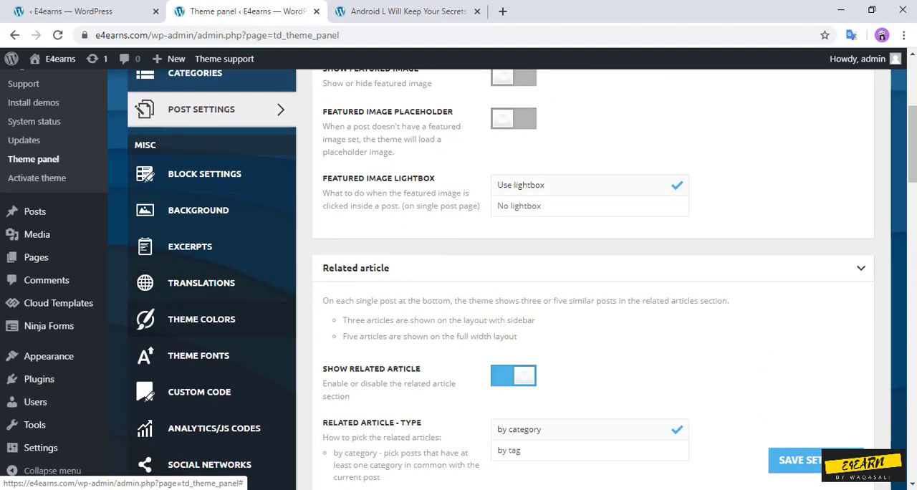
click(202, 319)
scroll(458, 279, up, 4)
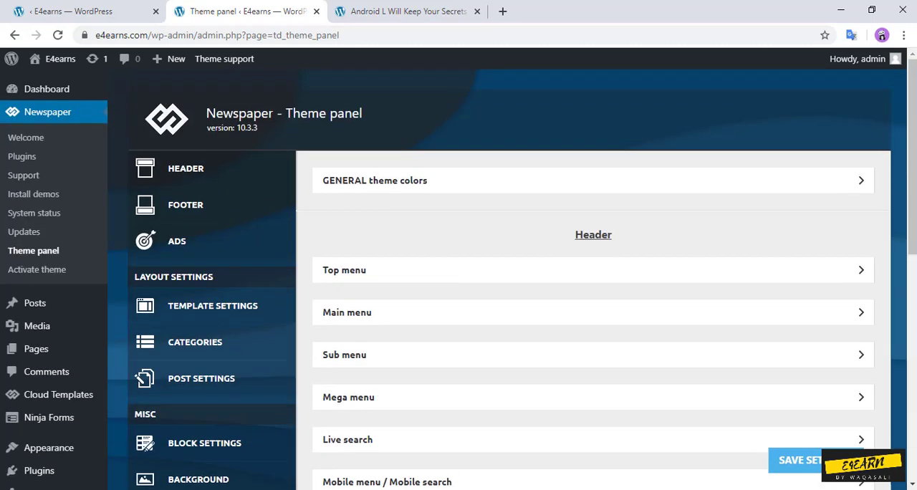
scroll(459, 279, down, 3)
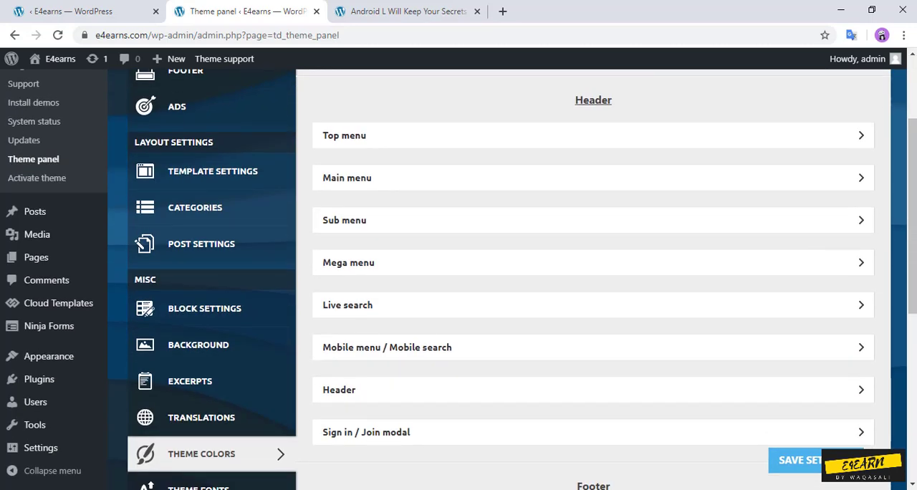
scroll(458, 280, down, 4)
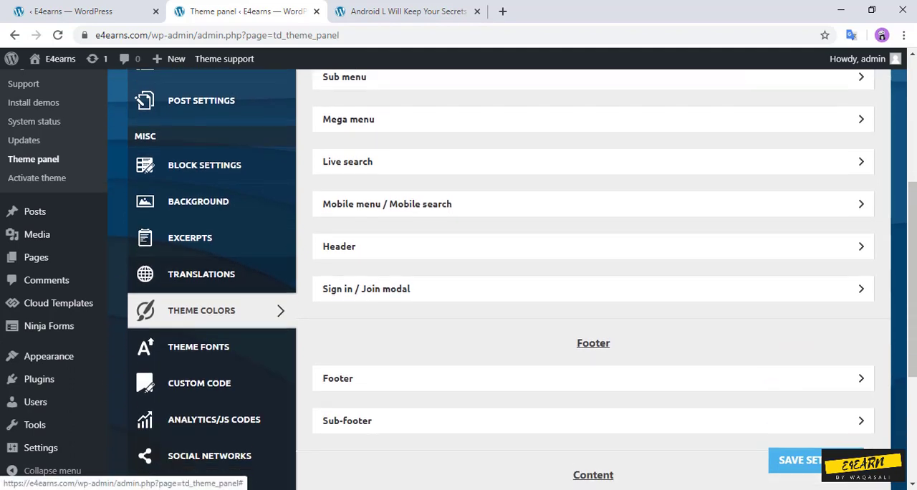
scroll(512, 279, down, 1)
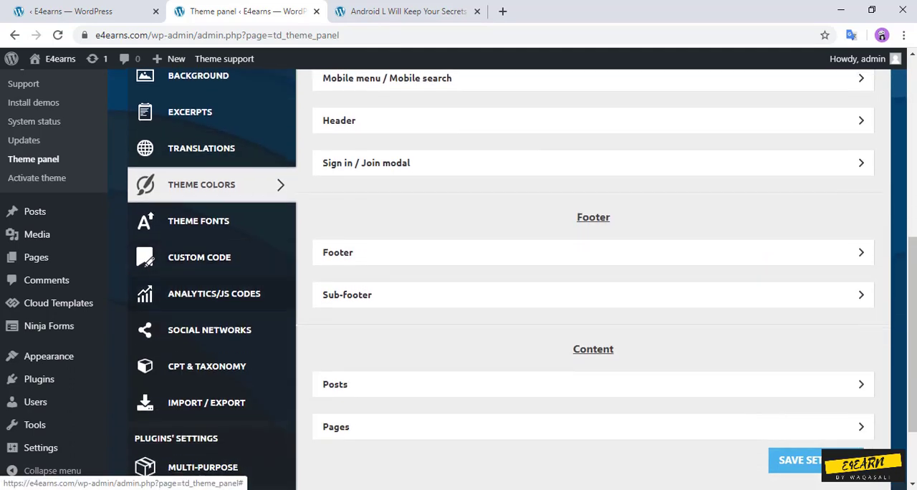
Step: Open the theme's Social Networks settings and test the YouTube icon in the top bar of the published post
click(209, 331)
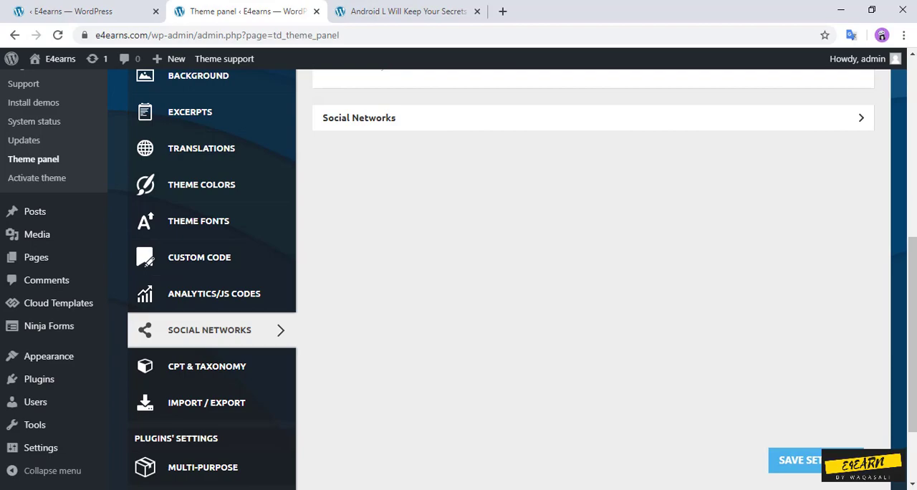
click(408, 11)
scroll(459, 279, up, 15)
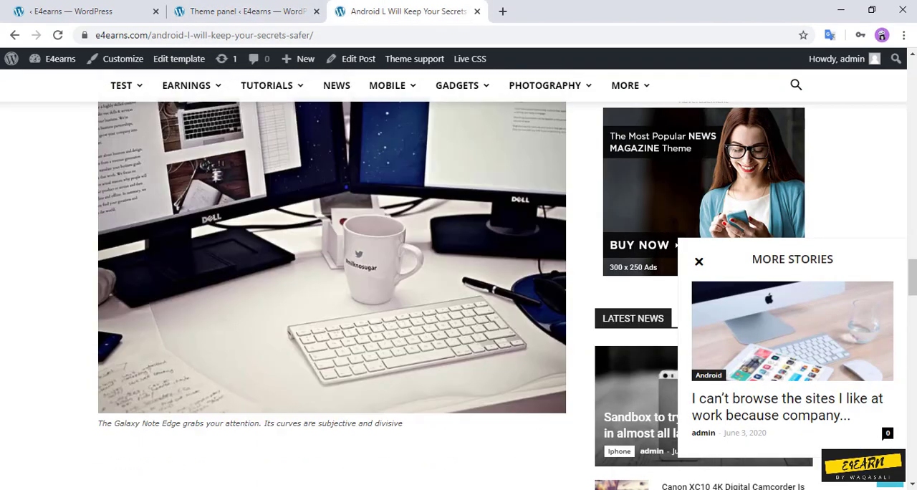
scroll(329, 287, up, 10)
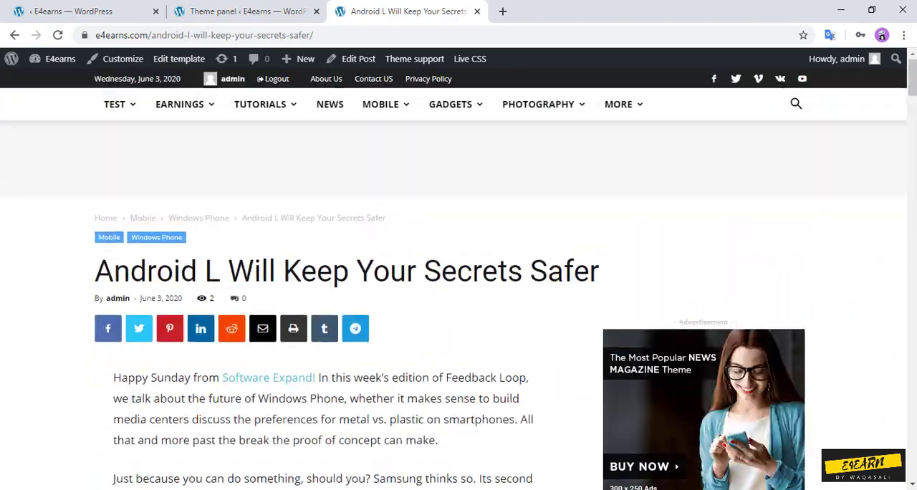
click(802, 79)
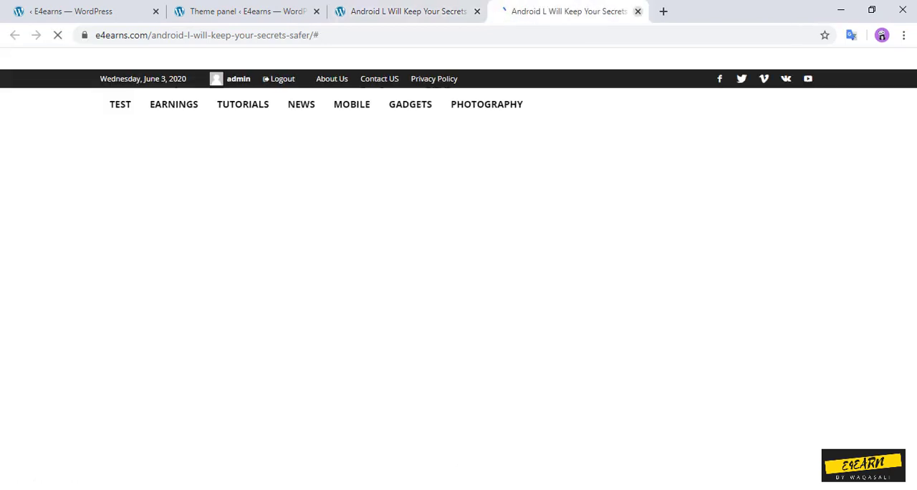
key(ctrl+w)
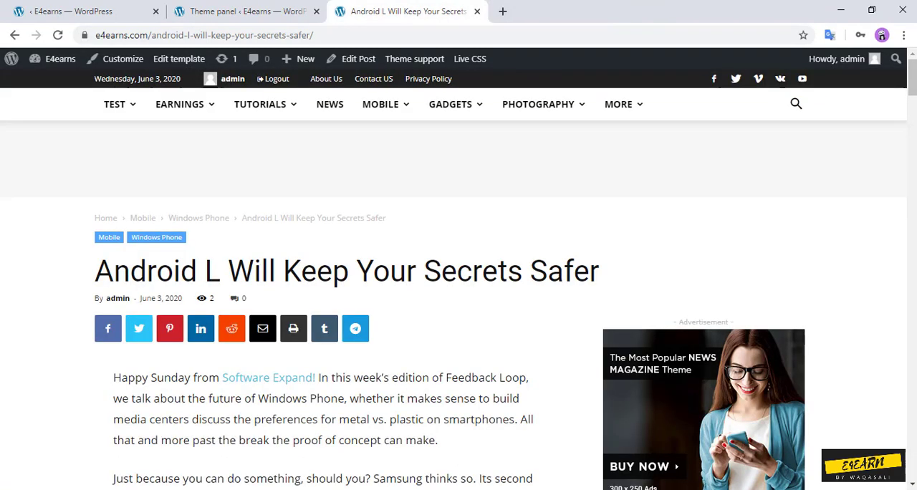
Step: Expand the Social Networks section in the Theme panel and locate the Facebook link field
key(ctrl+shift+Tab)
scroll(458, 279, up, 3)
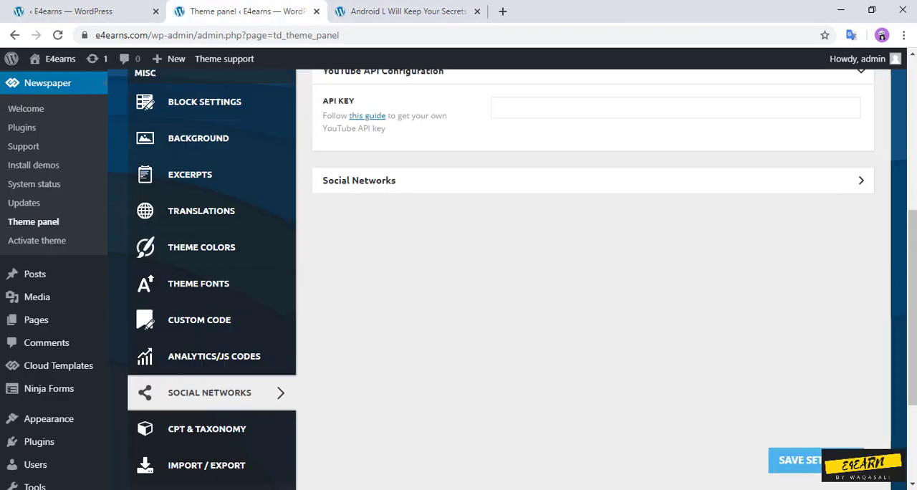
click(593, 320)
scroll(593, 319, down, 3)
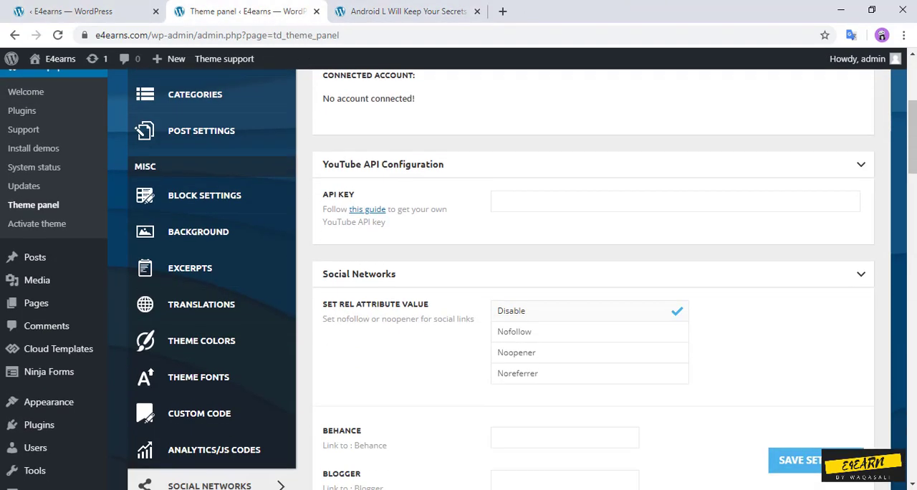
scroll(593, 279, down, 4)
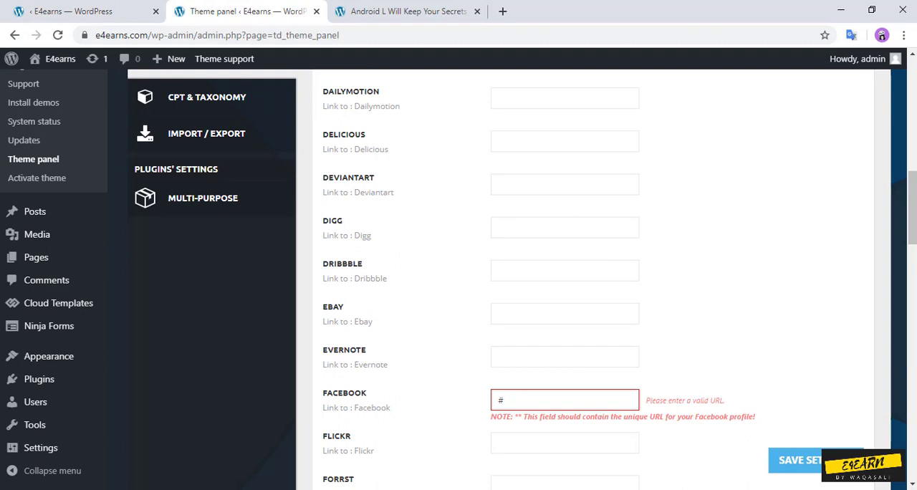
scroll(592, 279, down, 2)
Step: Replace the Facebook link with facebook.com/e4earn and save the theme settings
double_click(501, 265)
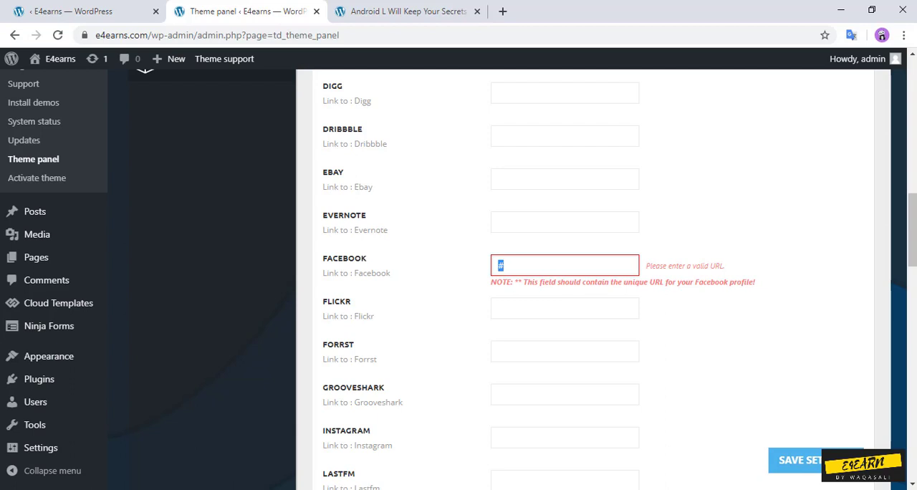
text(facebook.com)
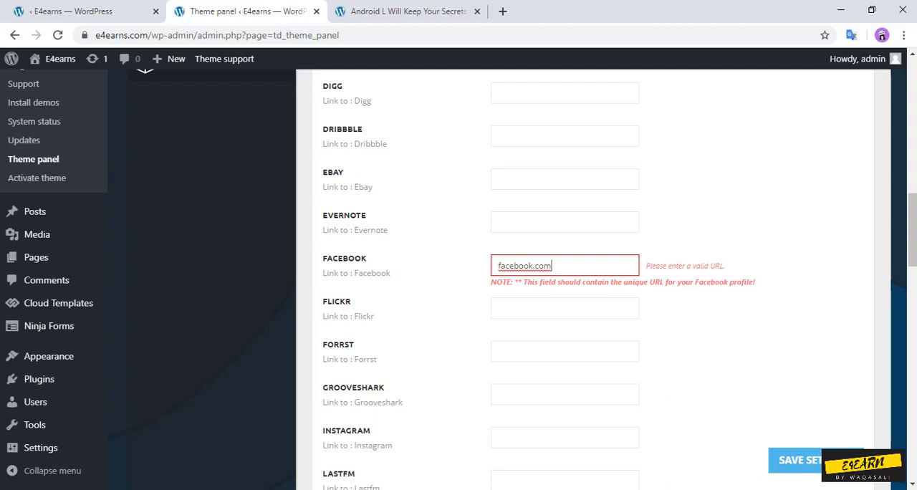
text(/e)
text(4earn)
text(.c)
text(om)
key(BackSpace)
key(BackSpace)
key(BackSpace)
key(BackSpace)
key(Return)
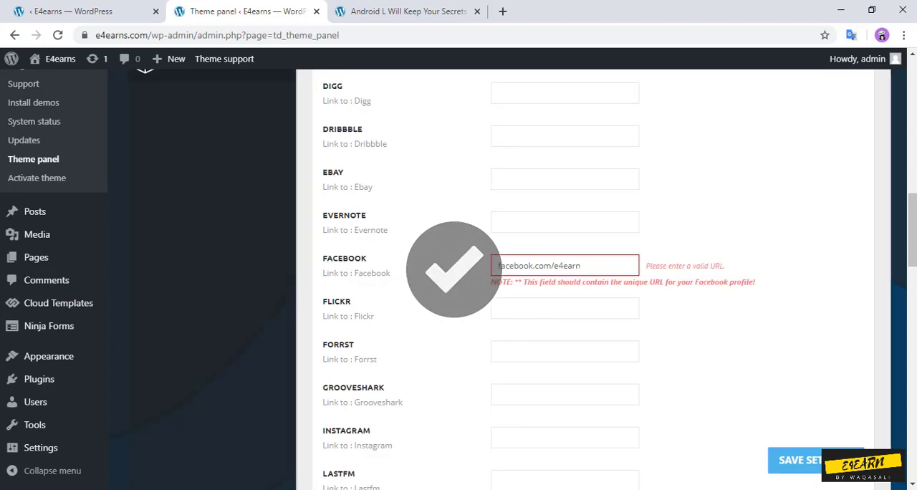
click(499, 266)
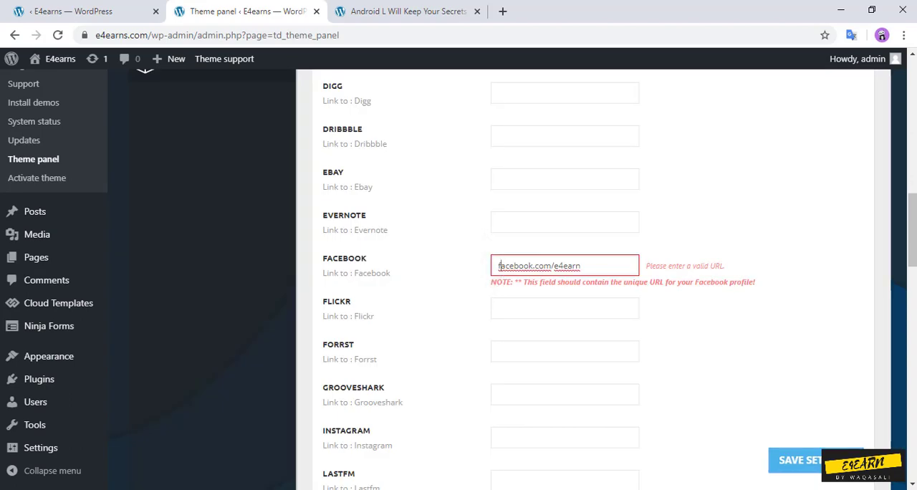
text(www.)
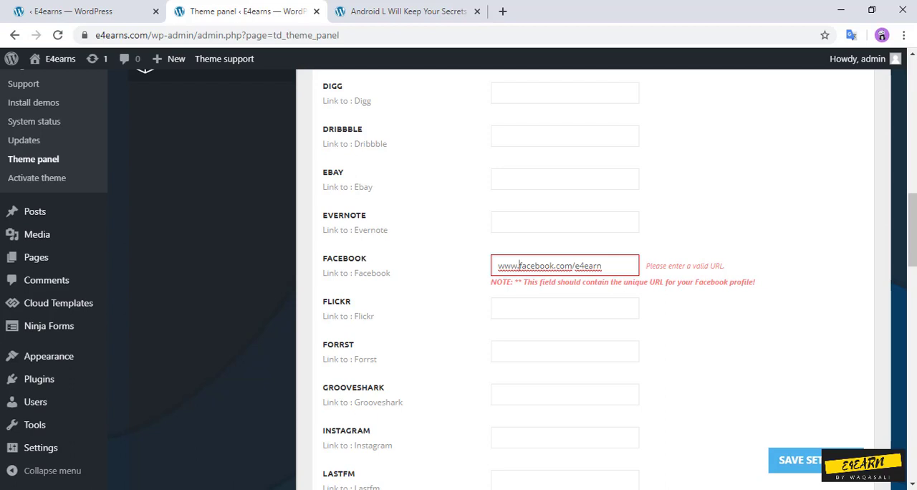
click(831, 461)
click(502, 11)
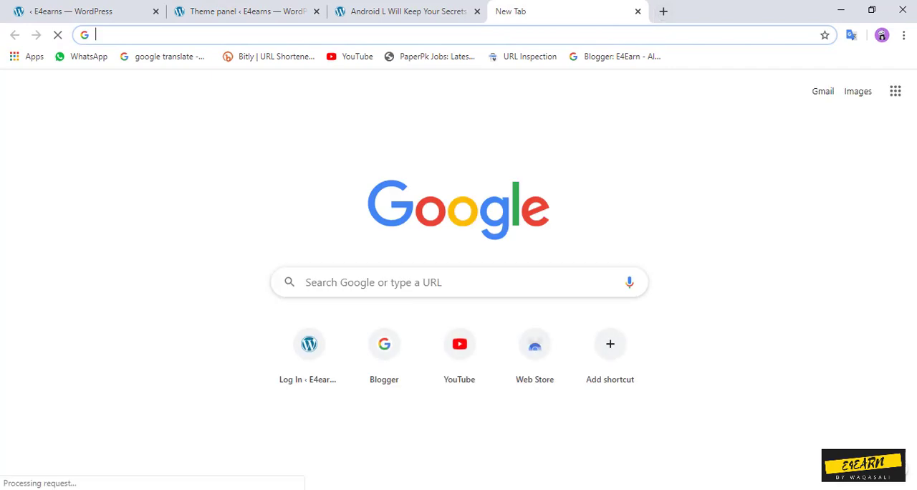
click(637, 11)
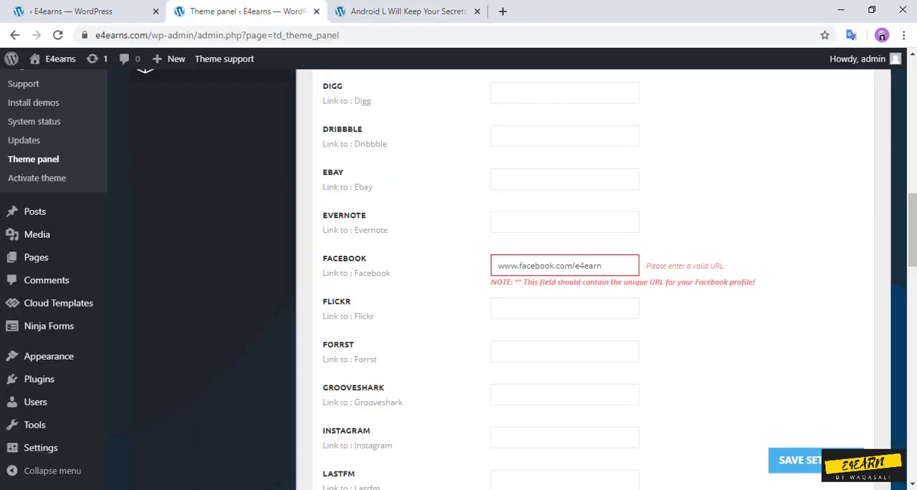
click(606, 265)
drag(606, 265, 494, 265)
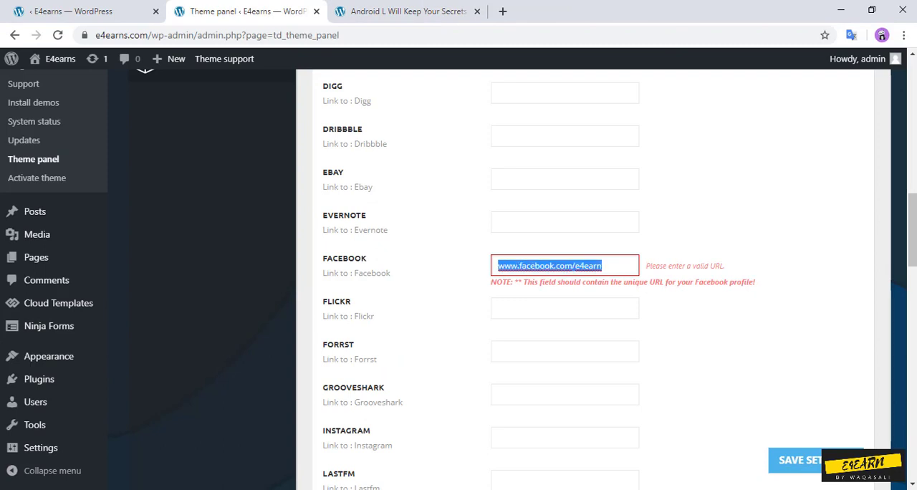
text(www)
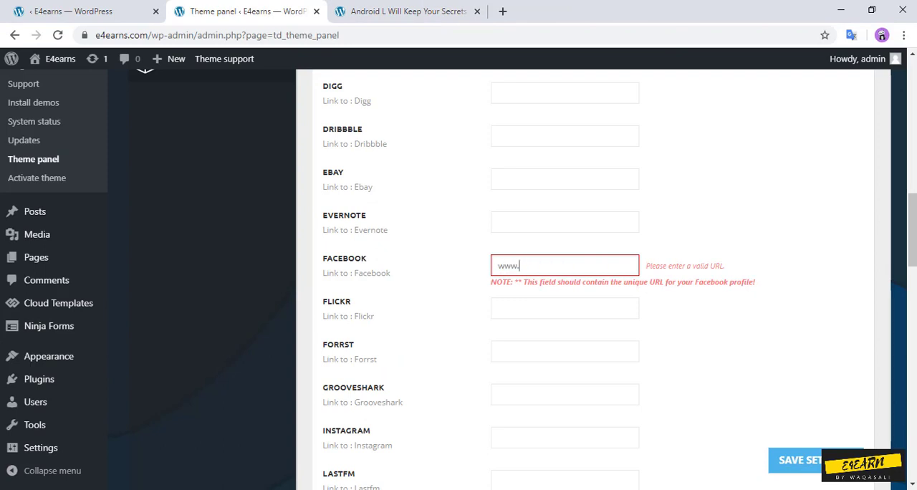
text(.facebook.com)
click(795, 460)
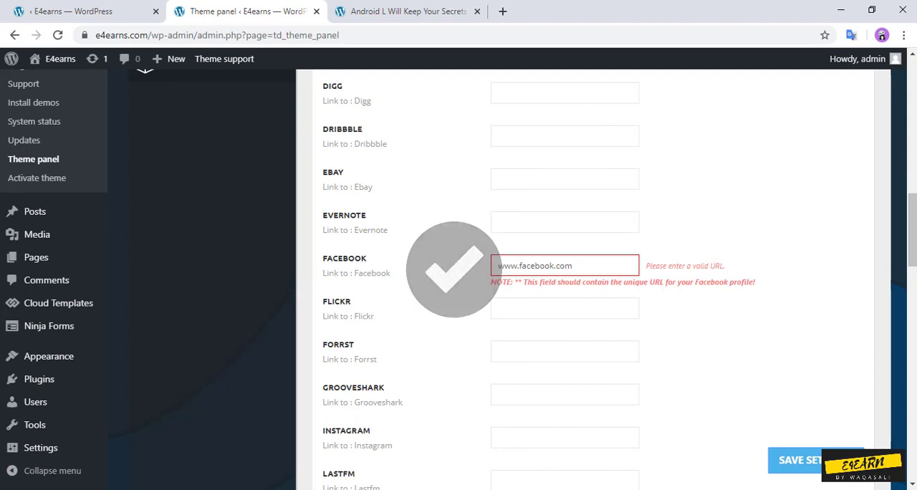
Step: Reload the published post, test the Facebook icon in its top bar, and close the page it opens
scroll(593, 279, down, 3)
scroll(593, 279, down, 4)
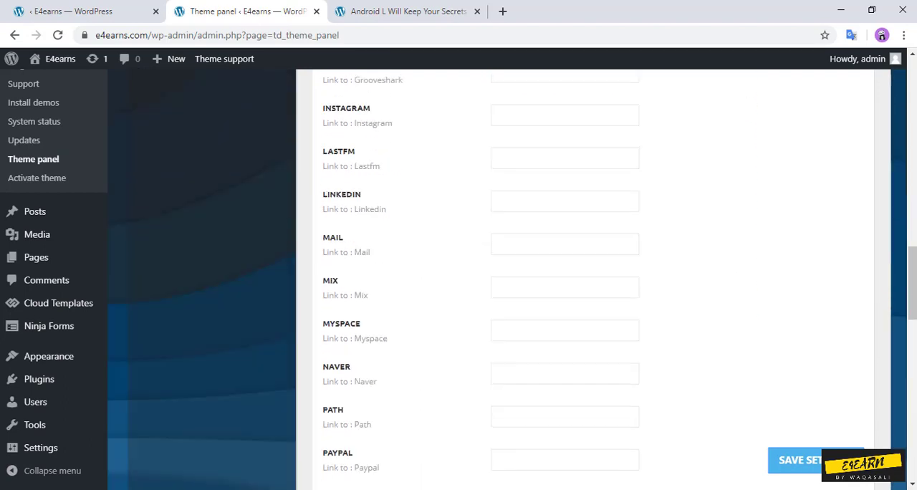
click(409, 11)
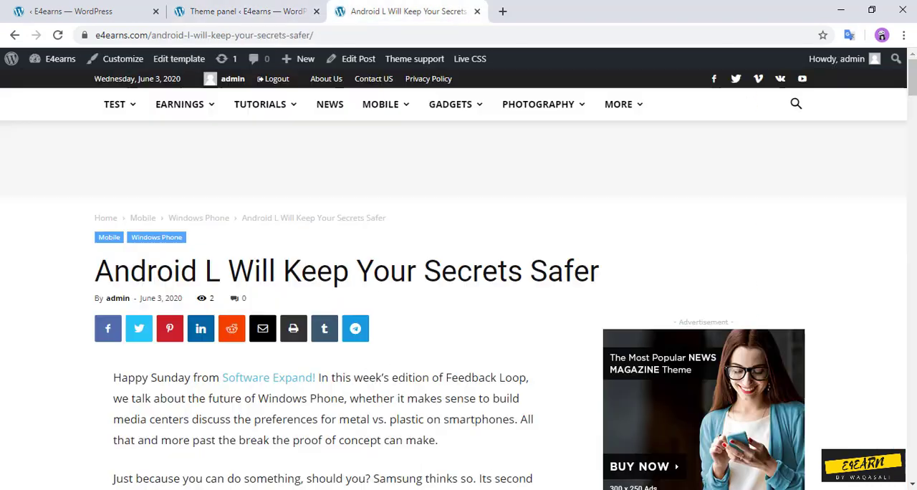
click(58, 35)
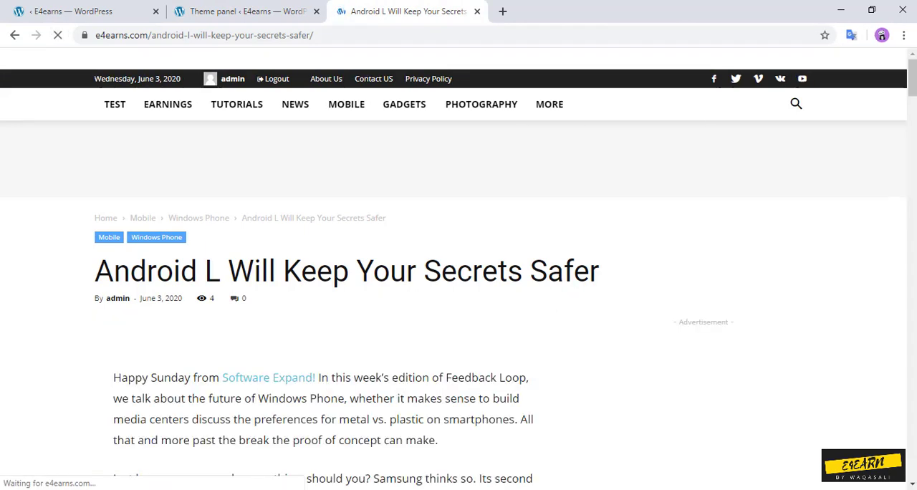
click(713, 79)
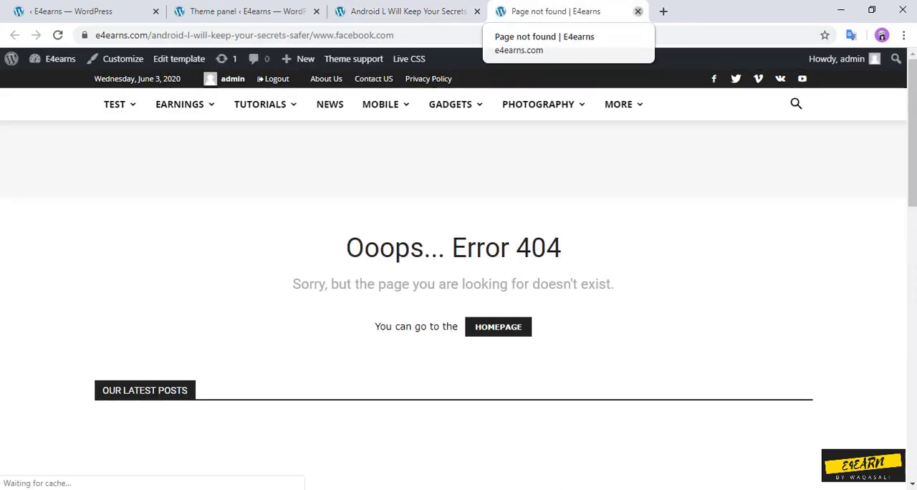
click(637, 12)
Step: Clear the Facebook link in the Theme panel's social network settings and save the theme settings
click(278, 10)
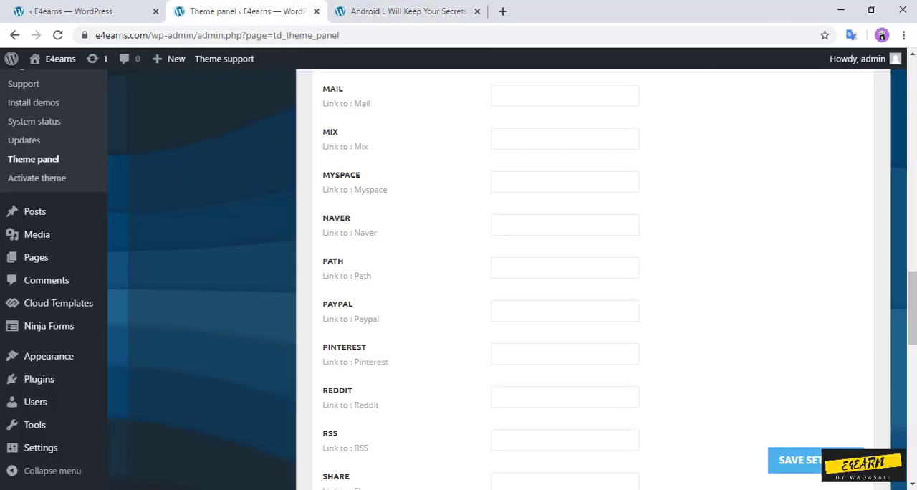
scroll(512, 279, up, 5)
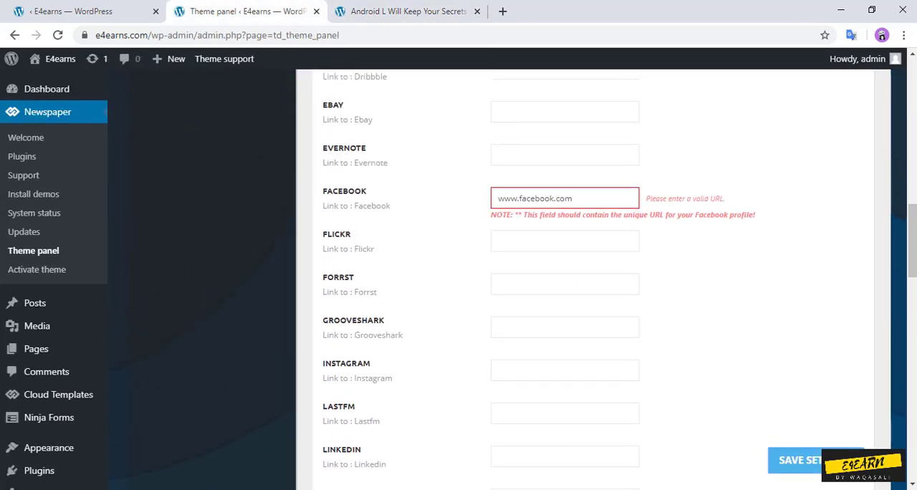
key(ctrl+a)
key(BackSpace)
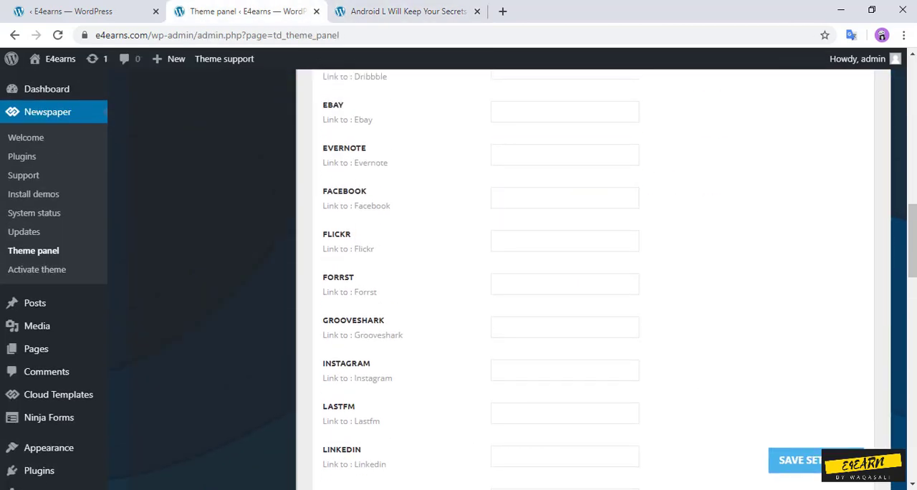
scroll(512, 279, down, 15)
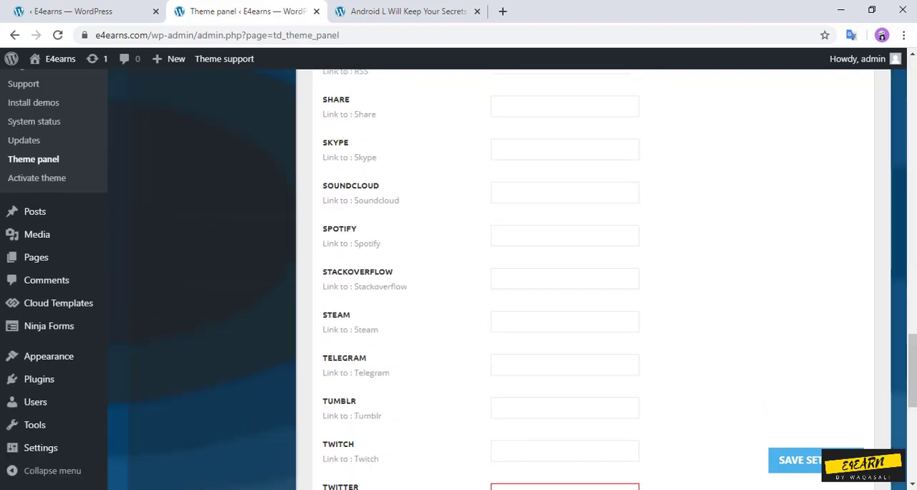
scroll(512, 280, up, 2)
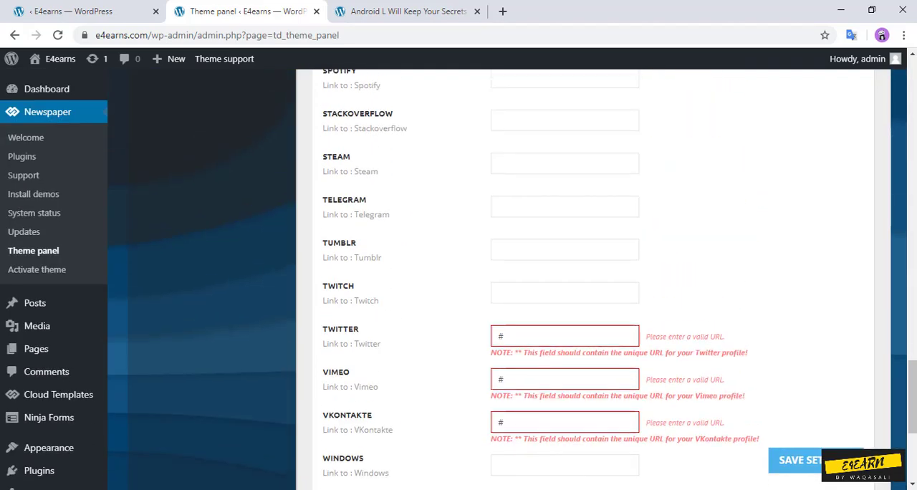
click(504, 336)
click(514, 336)
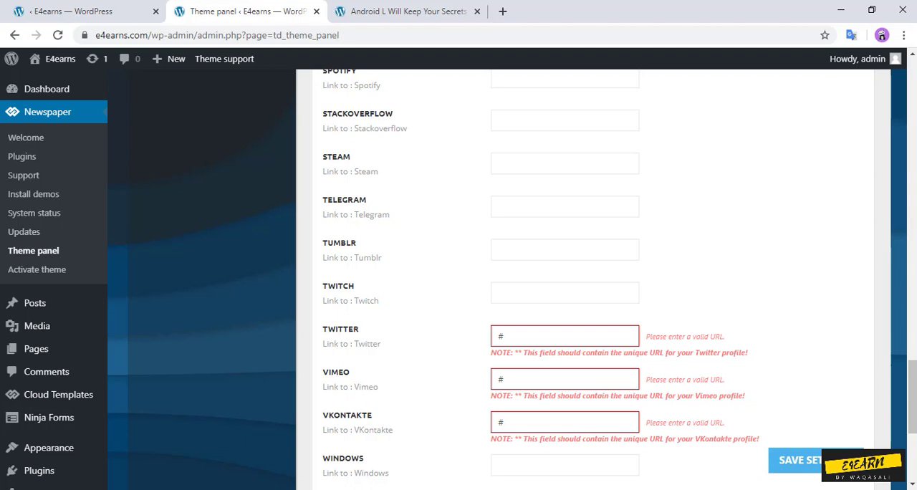
scroll(585, 280, up, 3)
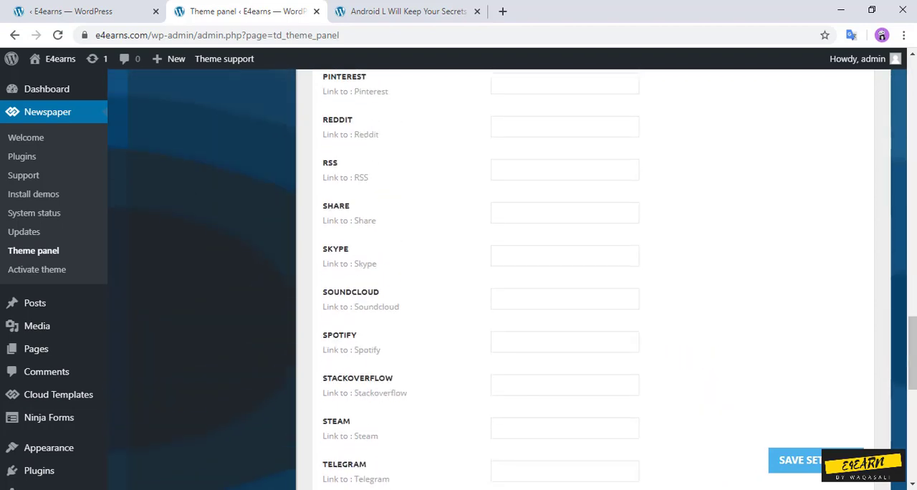
scroll(585, 279, up, 4)
click(829, 461)
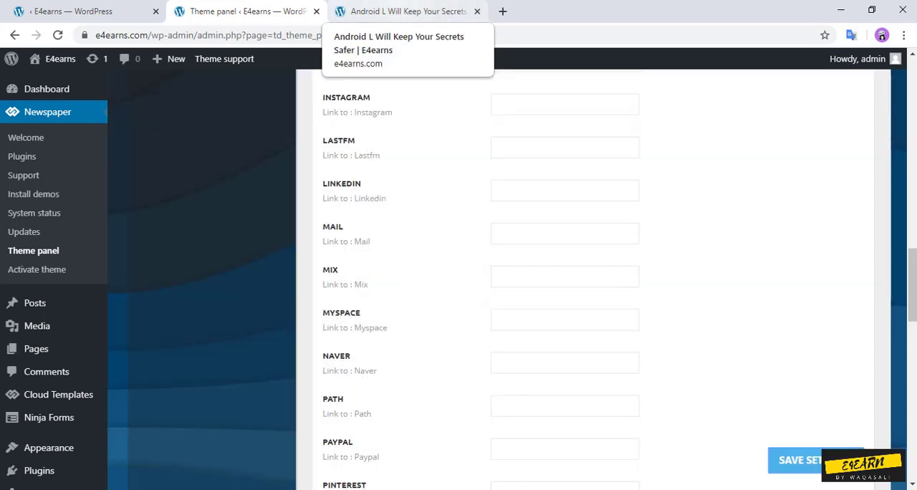
Step: Close the post, visit the live site, and examine the homepage's social icons, article sections and footer
click(477, 11)
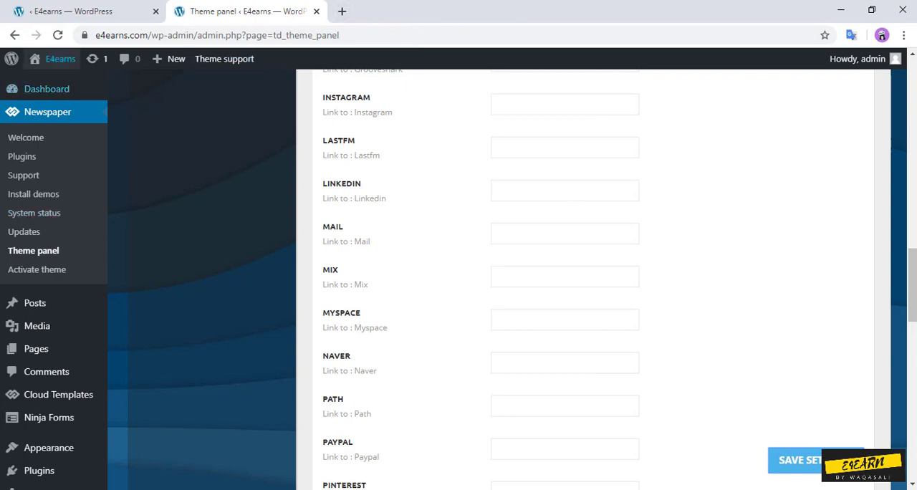
mouse_move(57, 59)
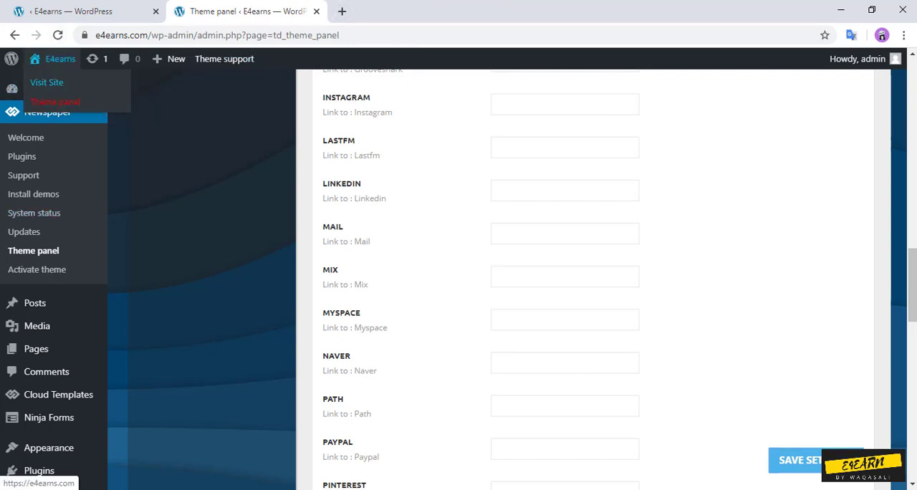
click(46, 82)
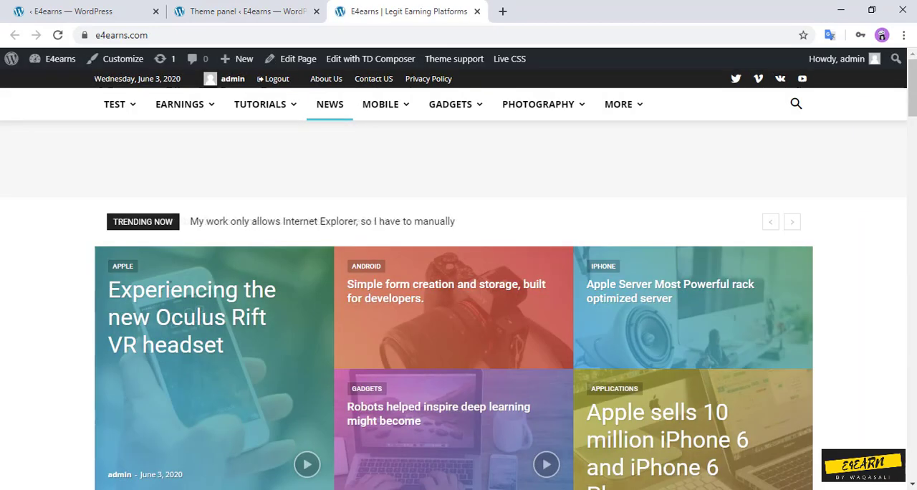
scroll(458, 279, down, 15)
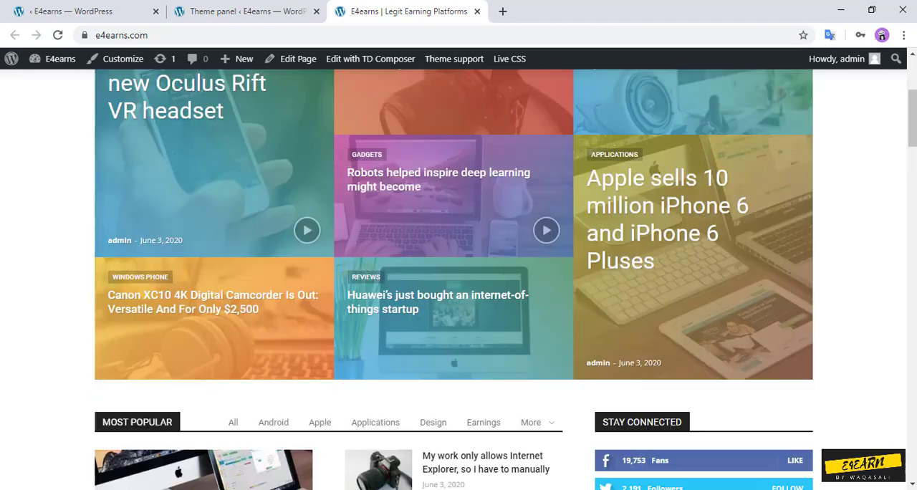
scroll(459, 279, down, 3)
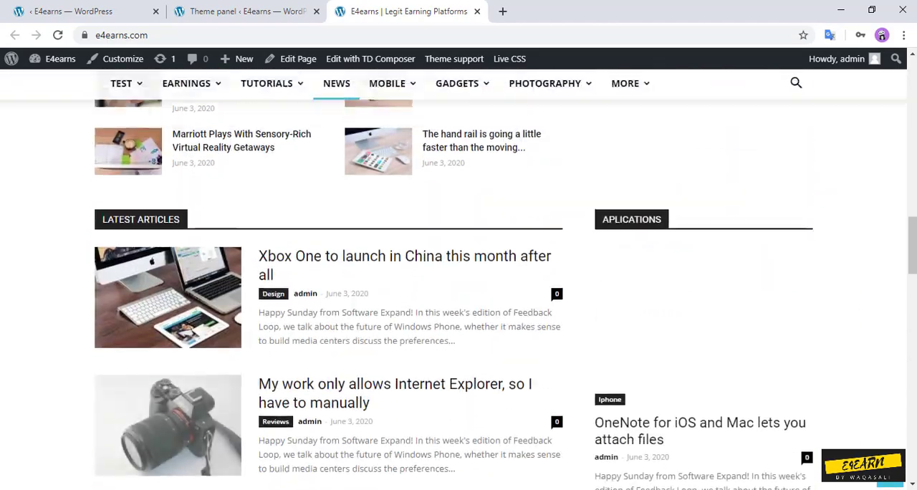
scroll(458, 279, up, 4)
scroll(458, 280, down, 8)
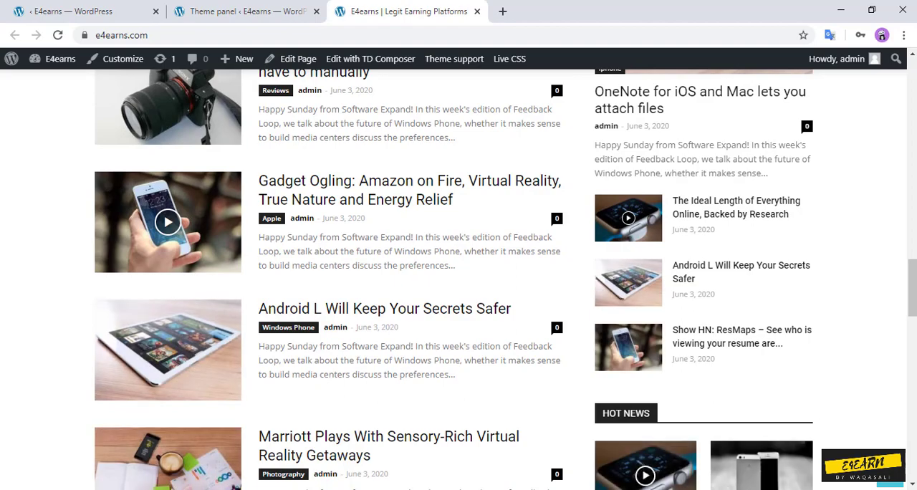
scroll(458, 279, down, 20)
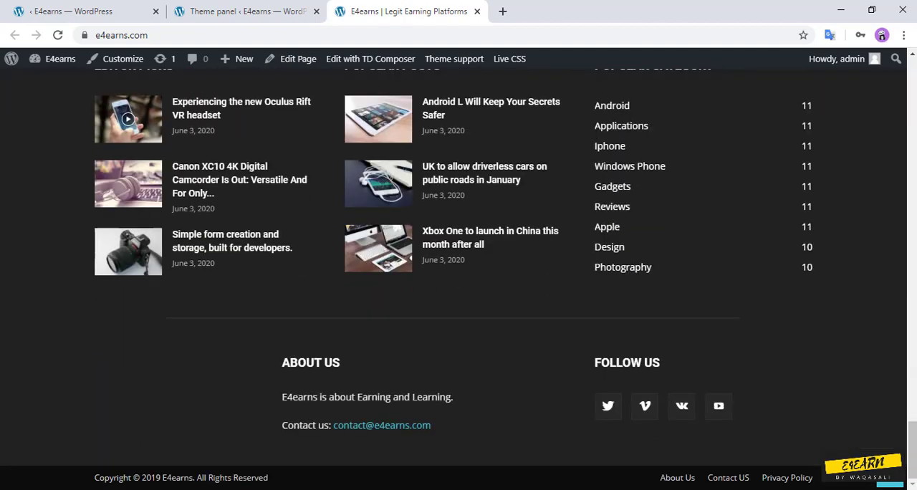
scroll(458, 279, up, 15)
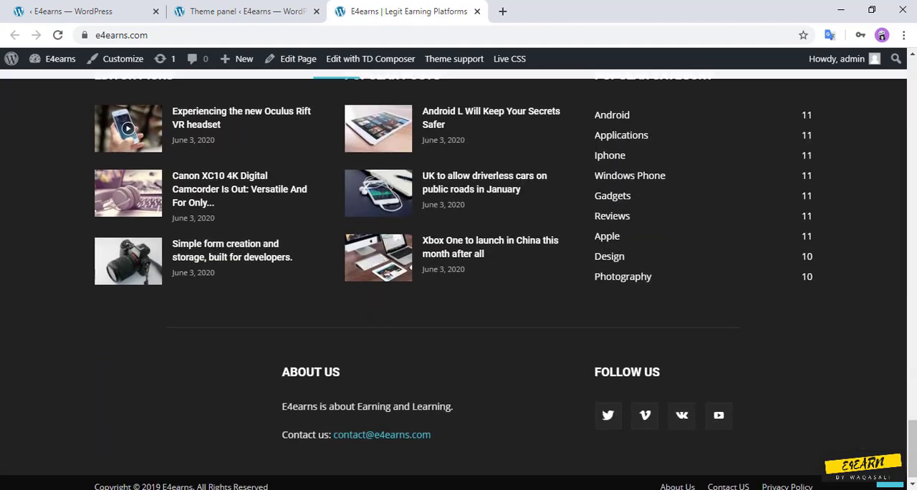
scroll(458, 279, up, 10)
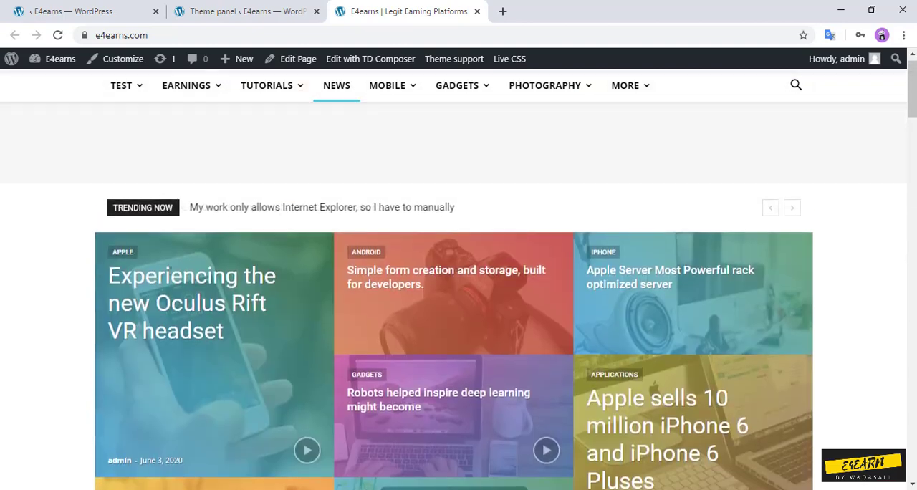